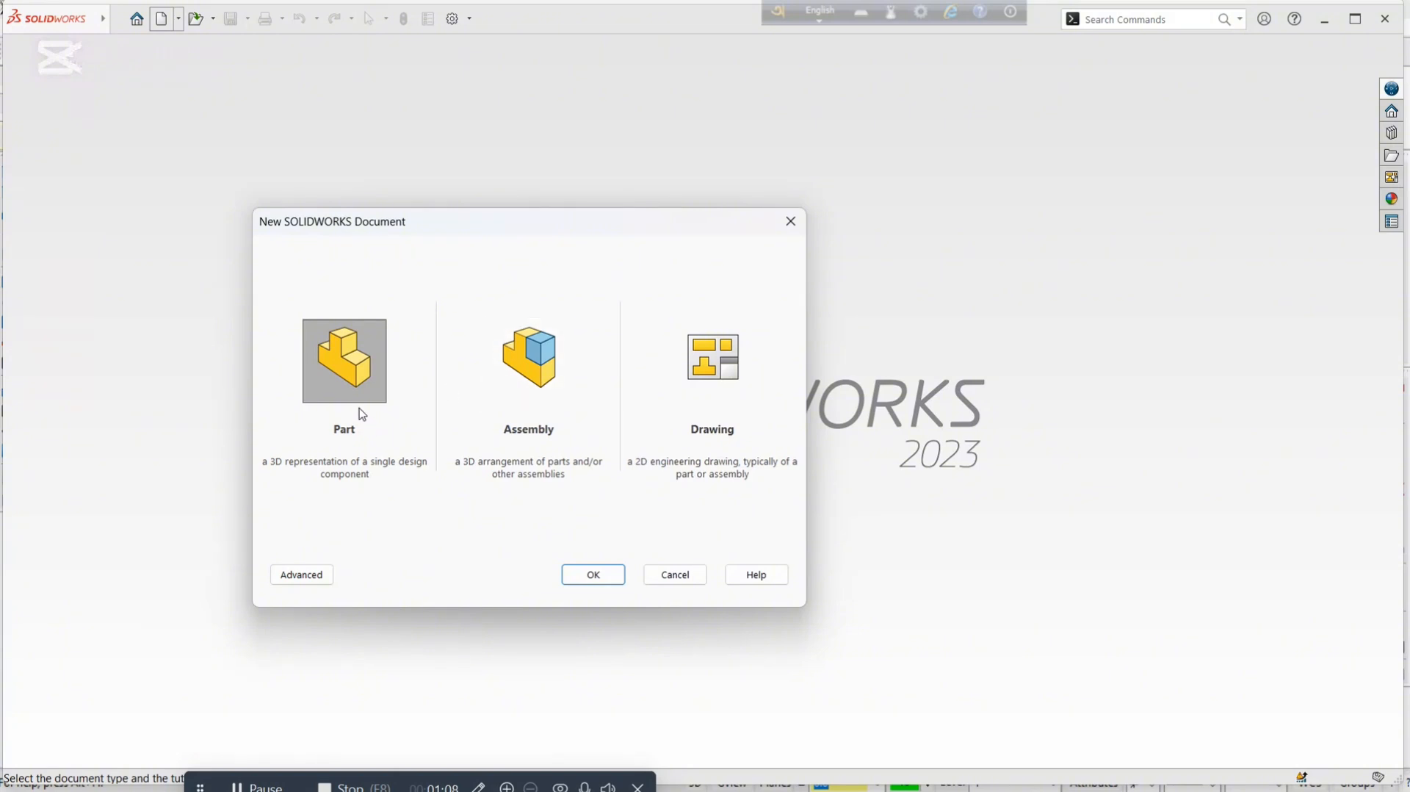
# Create a new part document and start a sketch on the Top Plane.
pyautogui.click(586, 575)
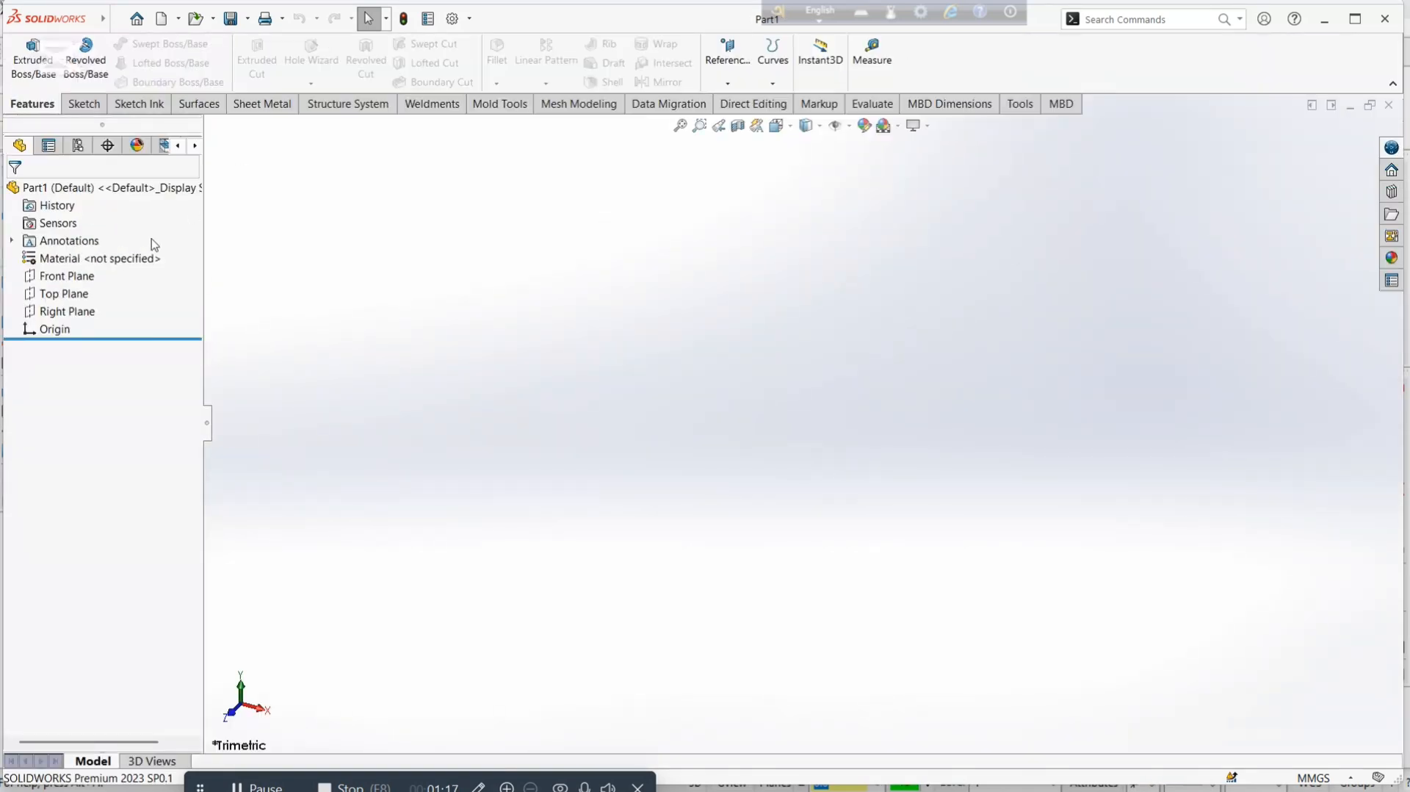
pyautogui.click(67, 296)
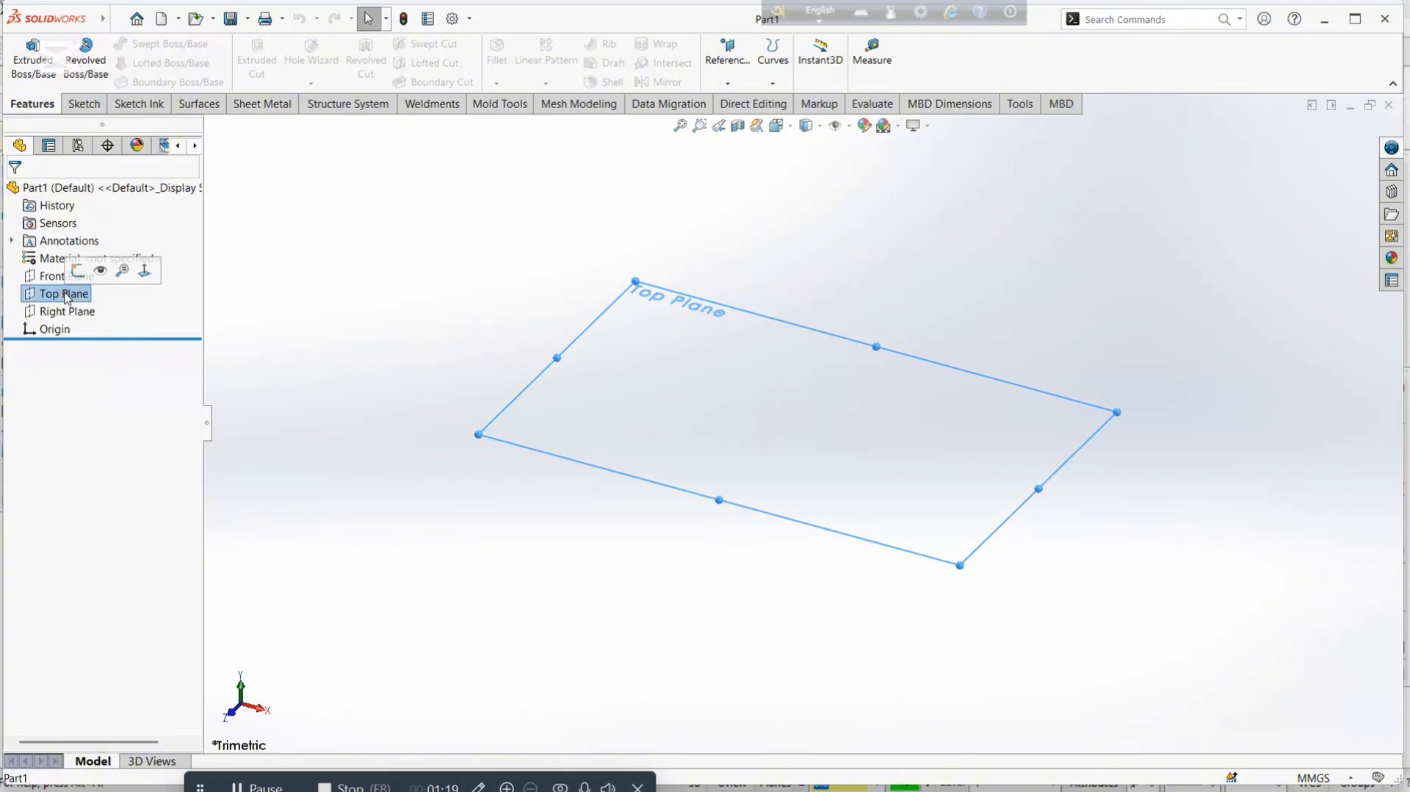
pyautogui.click(78, 272)
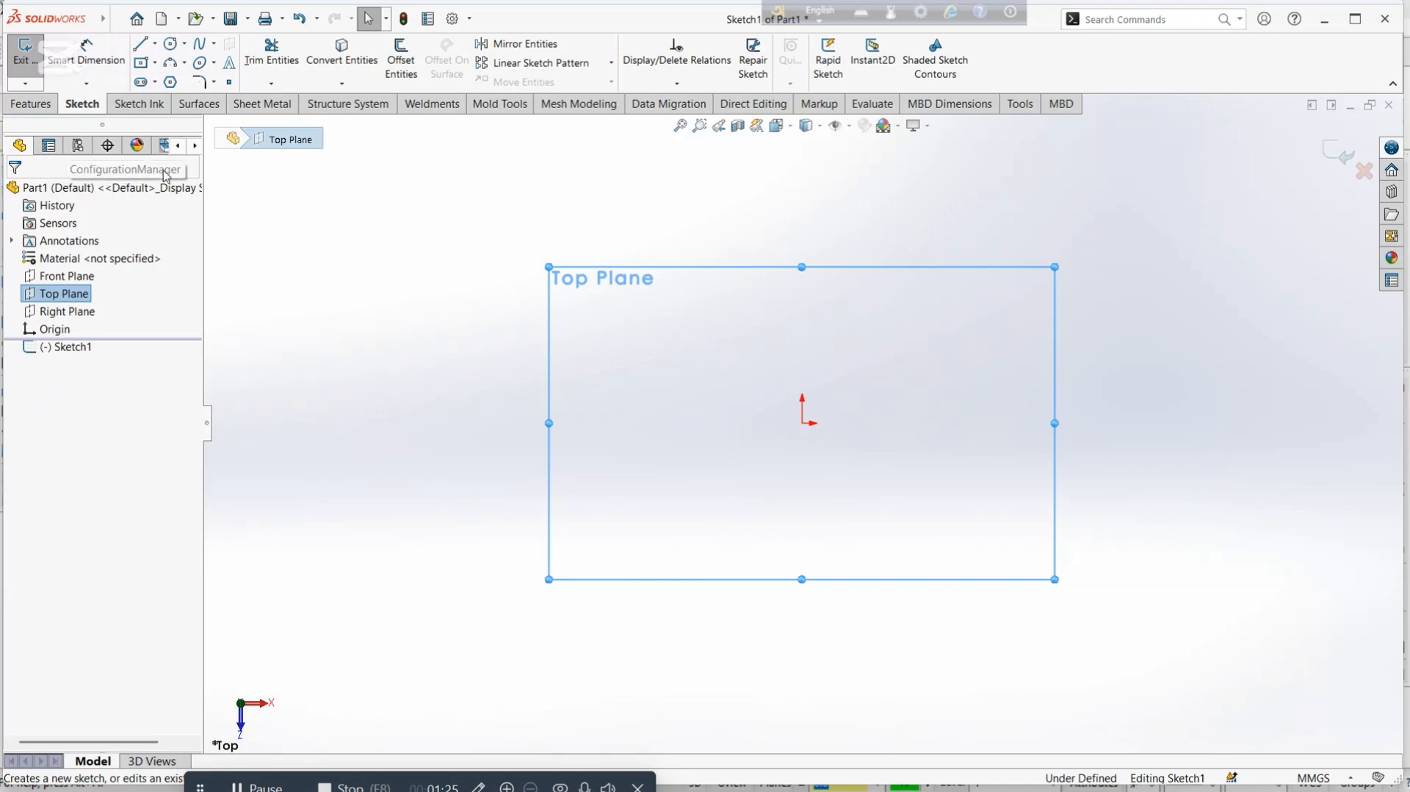
# Sketch a center rectangle about 110 mm wide and 94 mm high, centered on the origin.
pyautogui.click(141, 64)
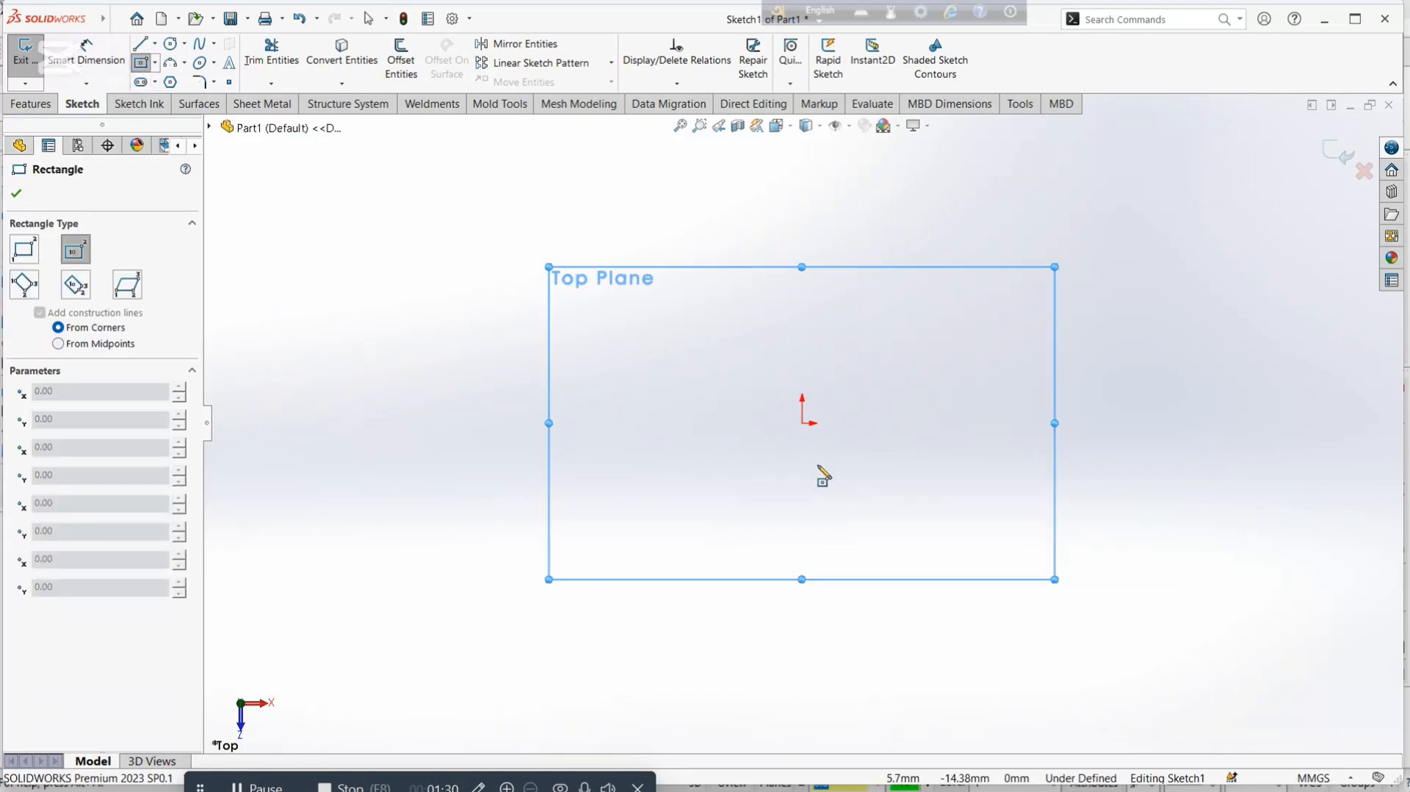
pyautogui.click(803, 425)
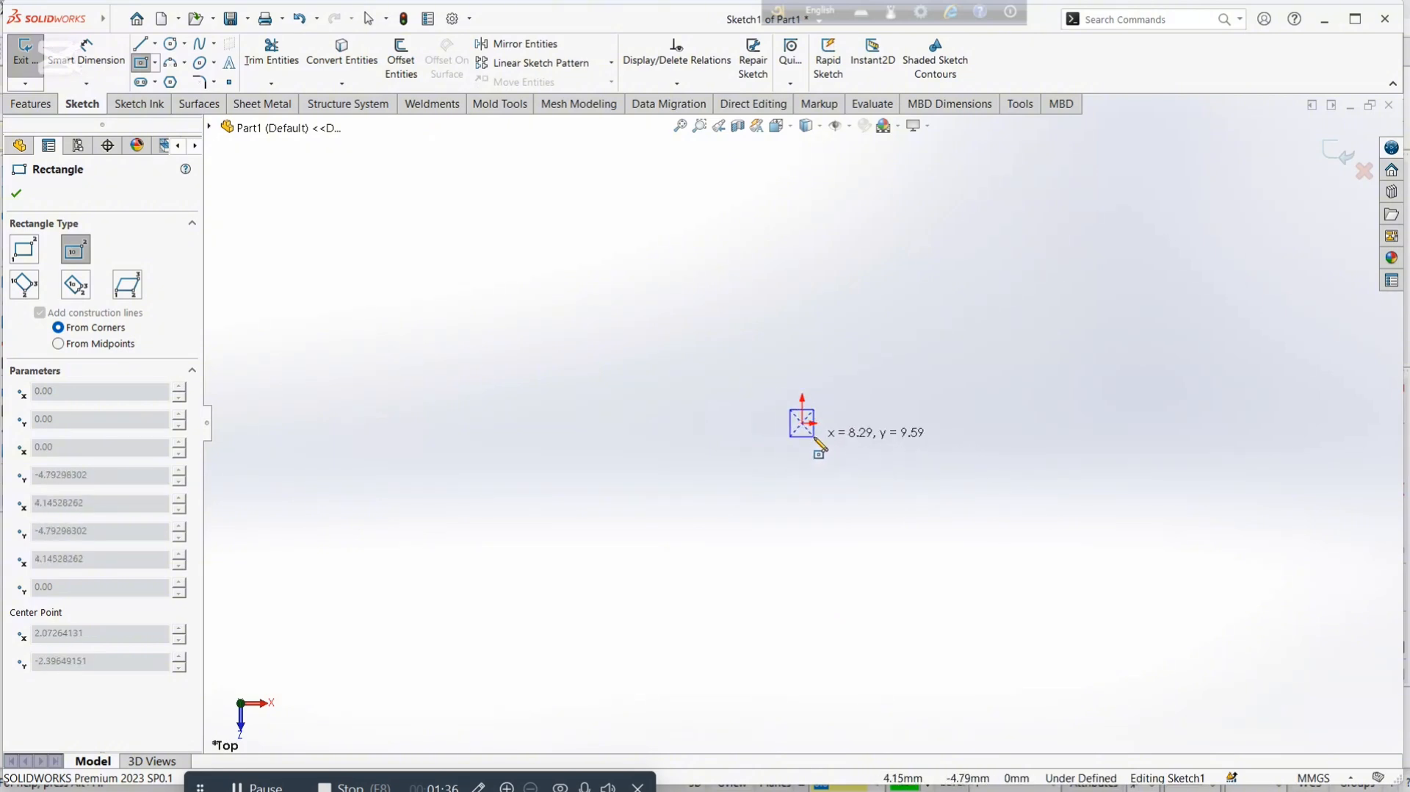
pyautogui.click(960, 556)
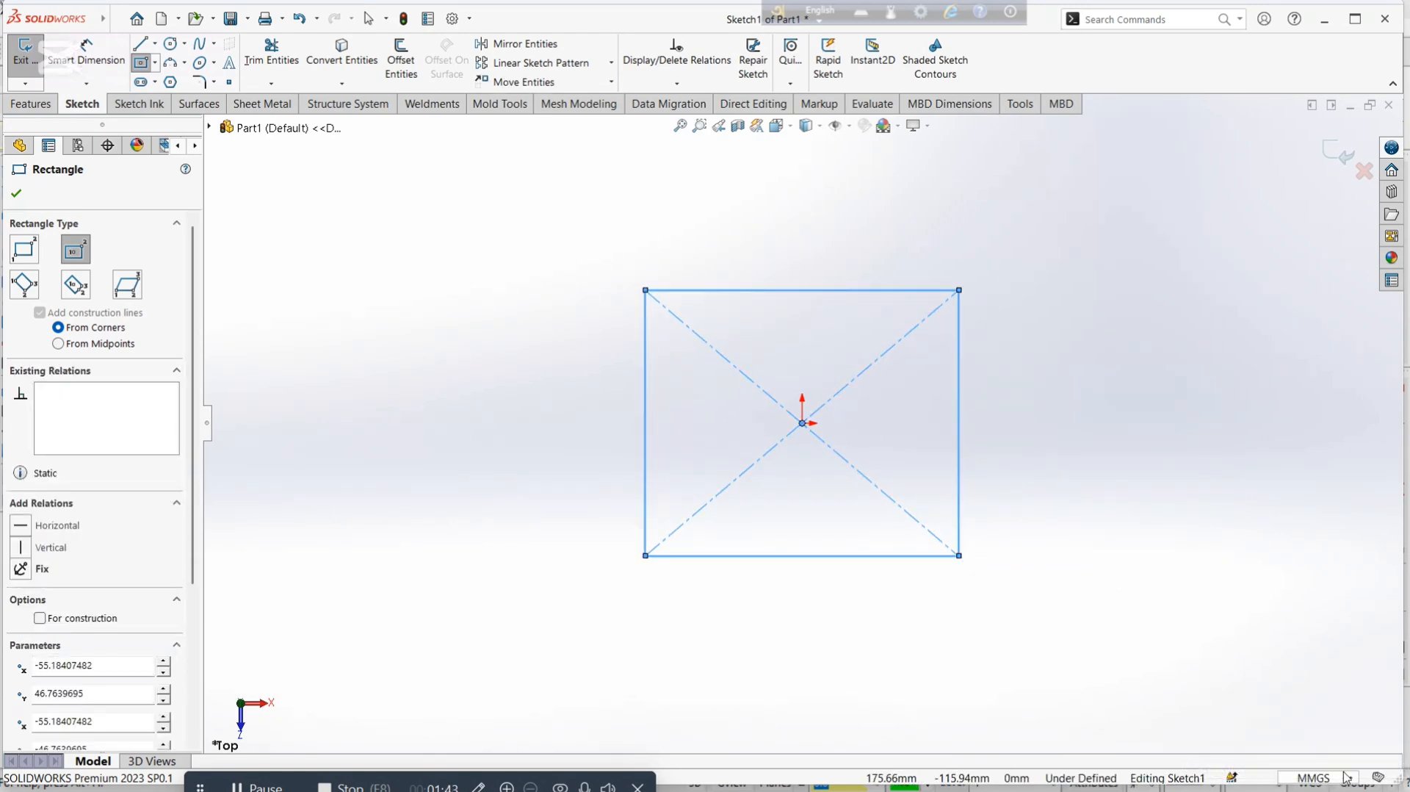
# Check the document's unit system and leave the rectangle command.
pyautogui.click(1346, 775)
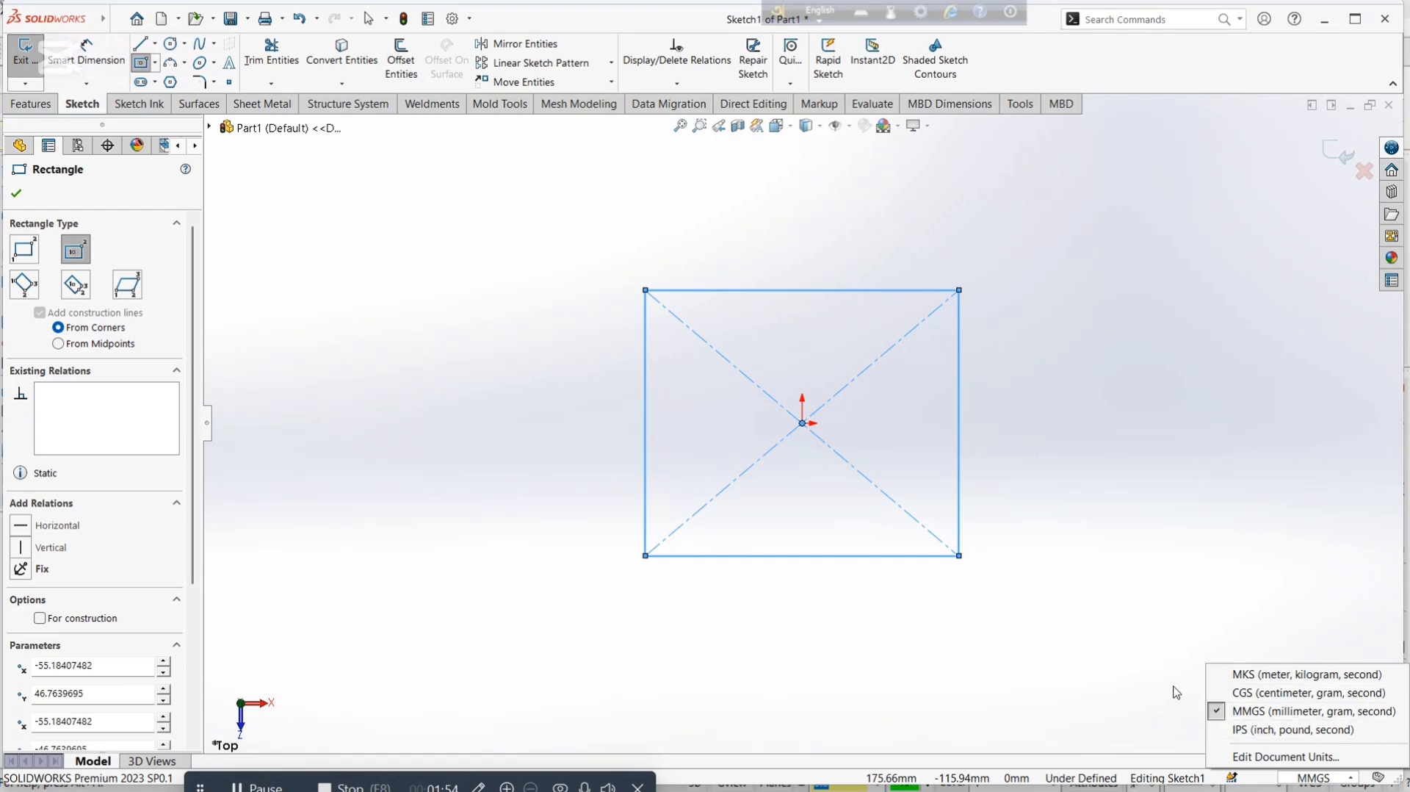
pyautogui.click(1047, 376)
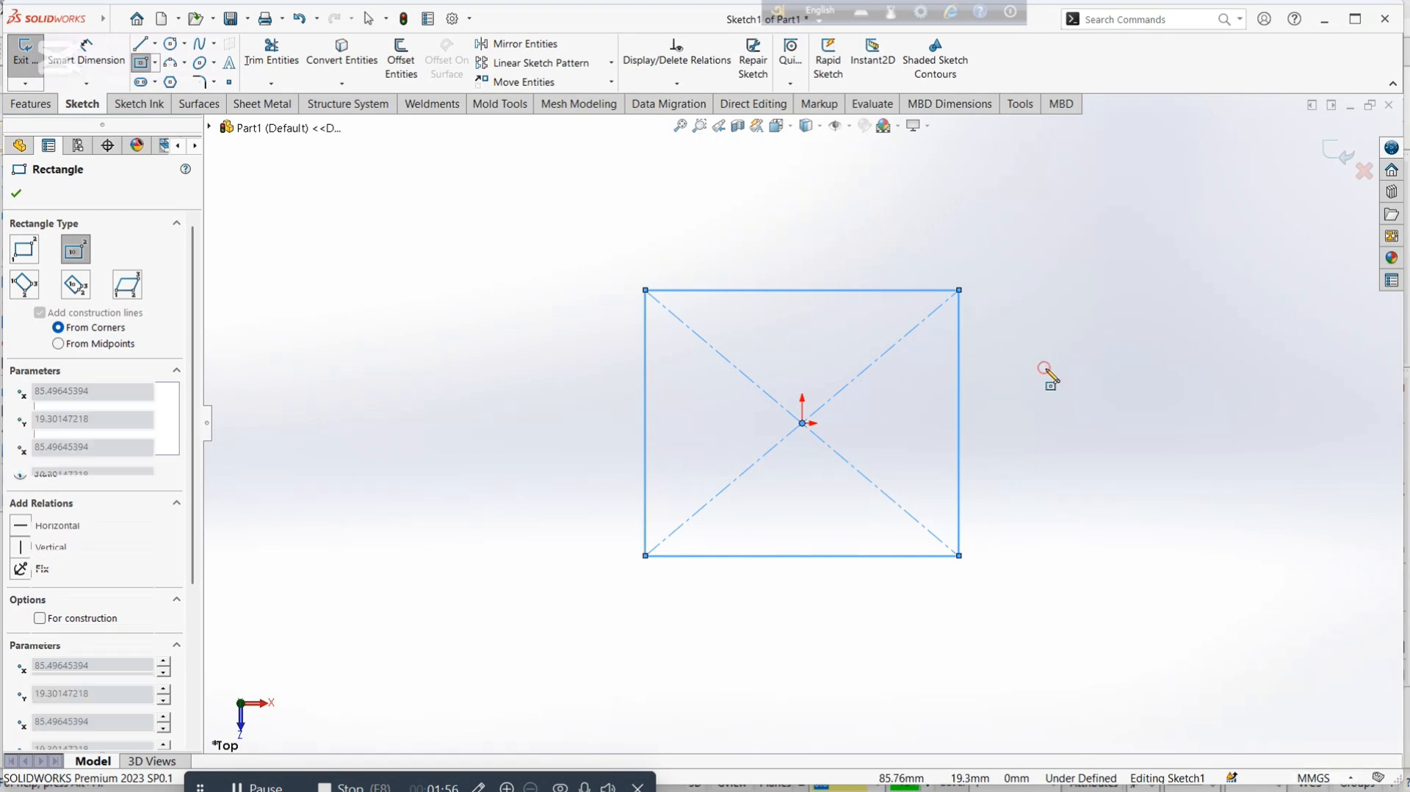
pyautogui.click(1045, 369)
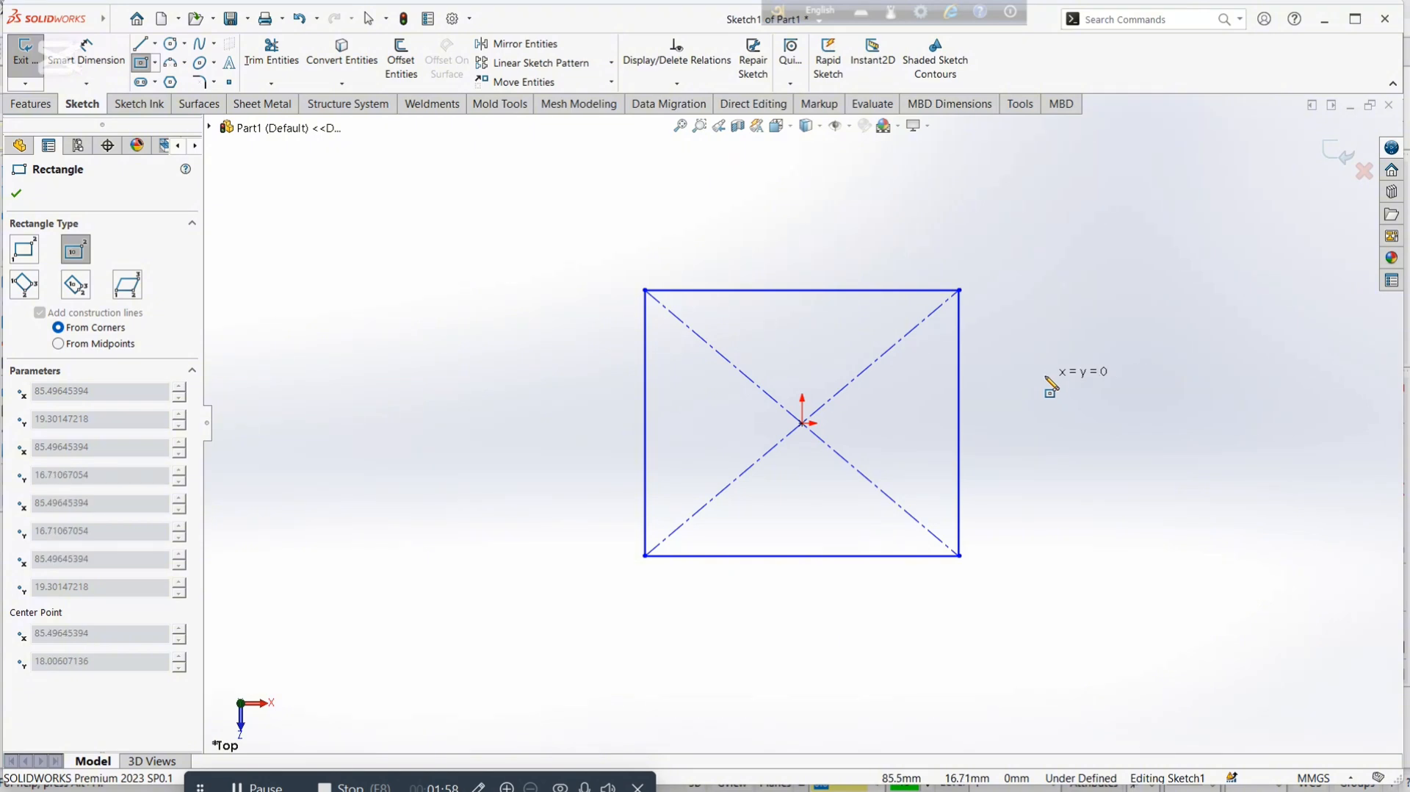
pyautogui.press('Escape')
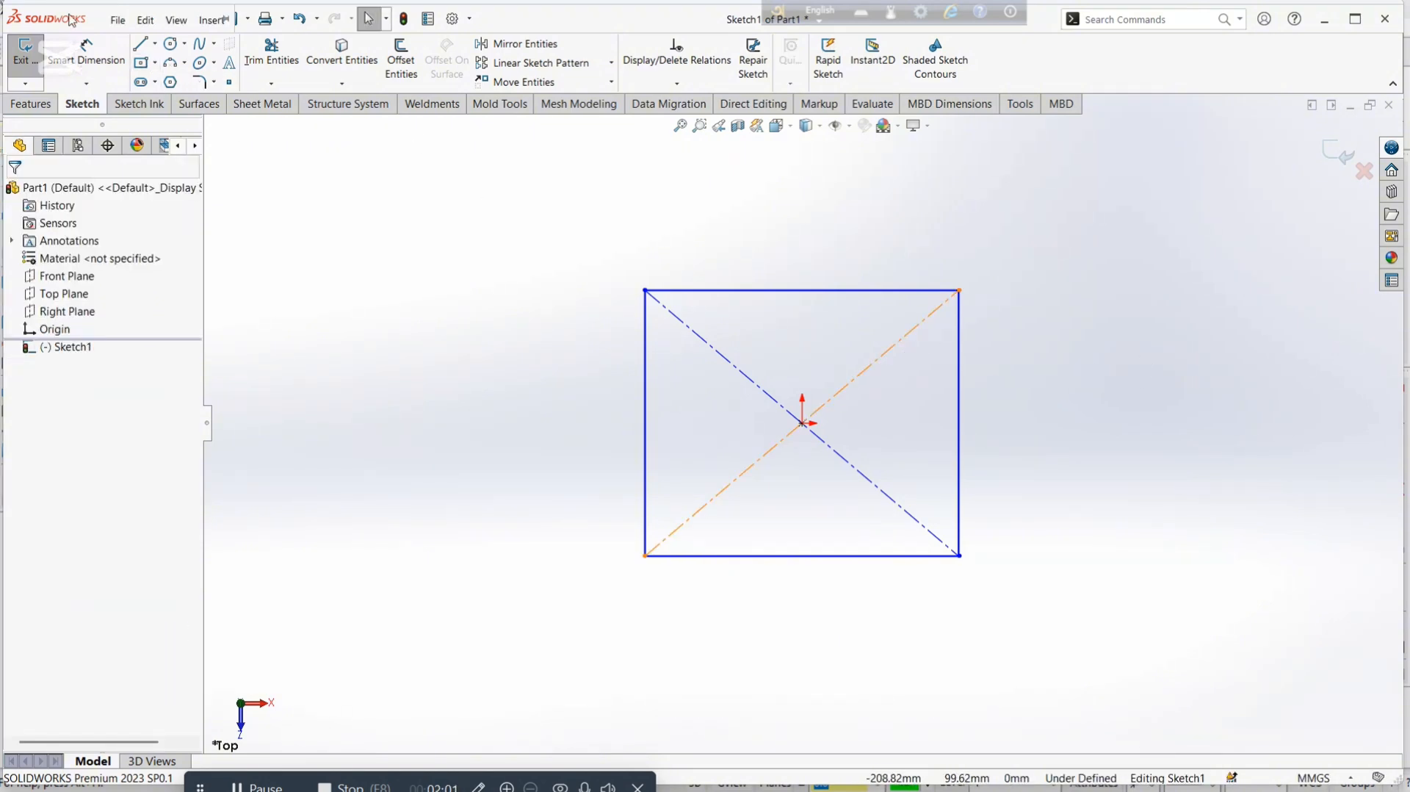
# Dimension the rectangle's upper horizontal edge and right vertical edge to 100 mm each.
pyautogui.click(87, 53)
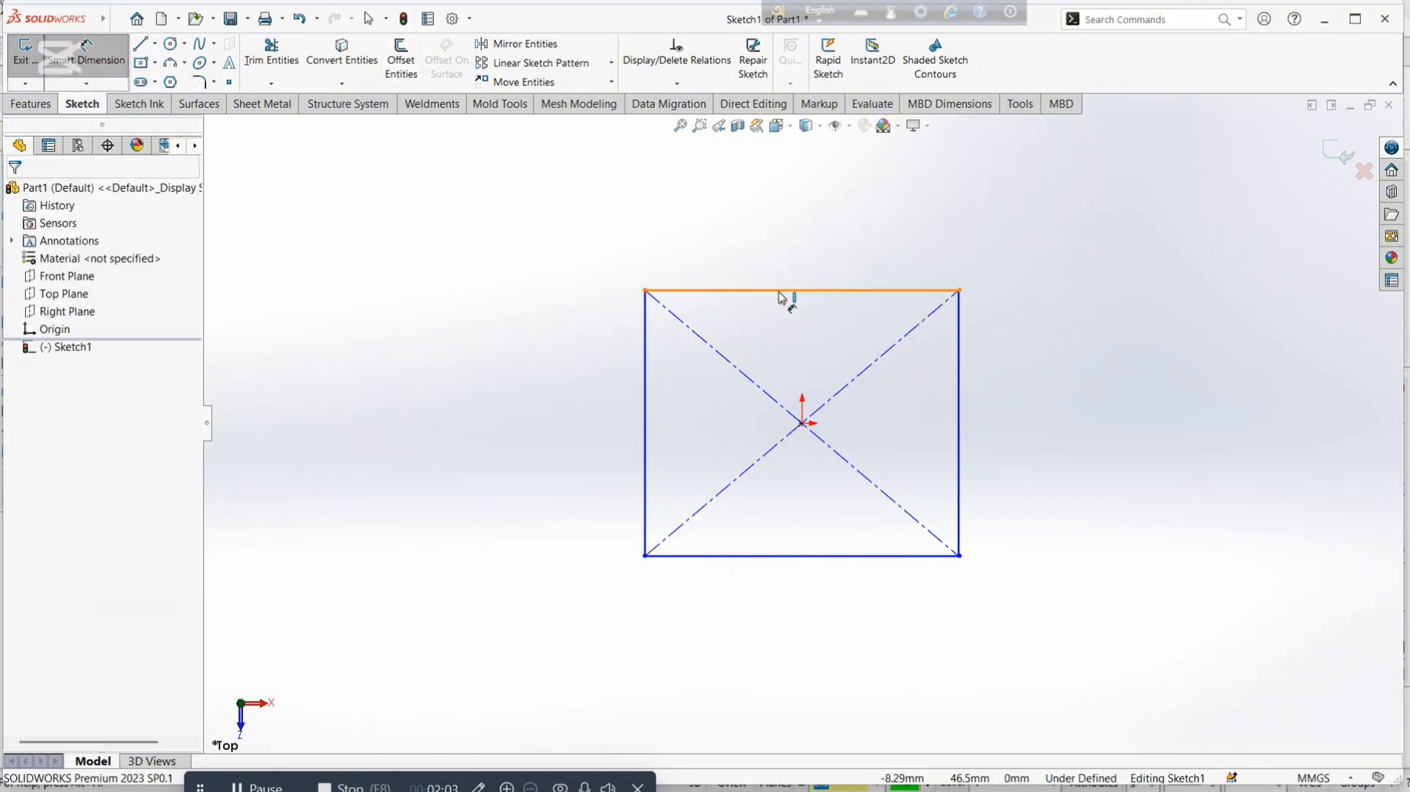
pyautogui.click(780, 290)
pyautogui.click(786, 251)
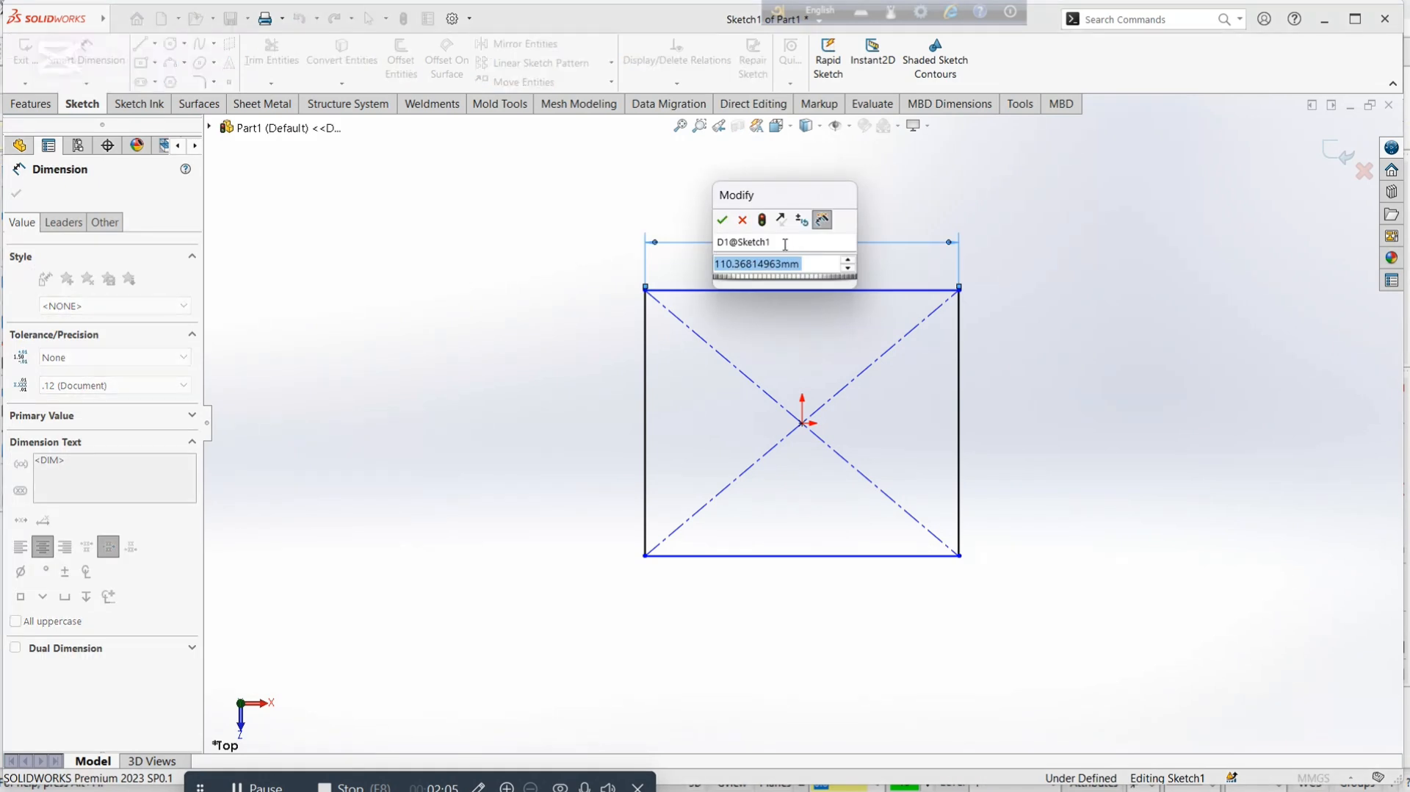
pyautogui.write('100')
pyautogui.press('Return')
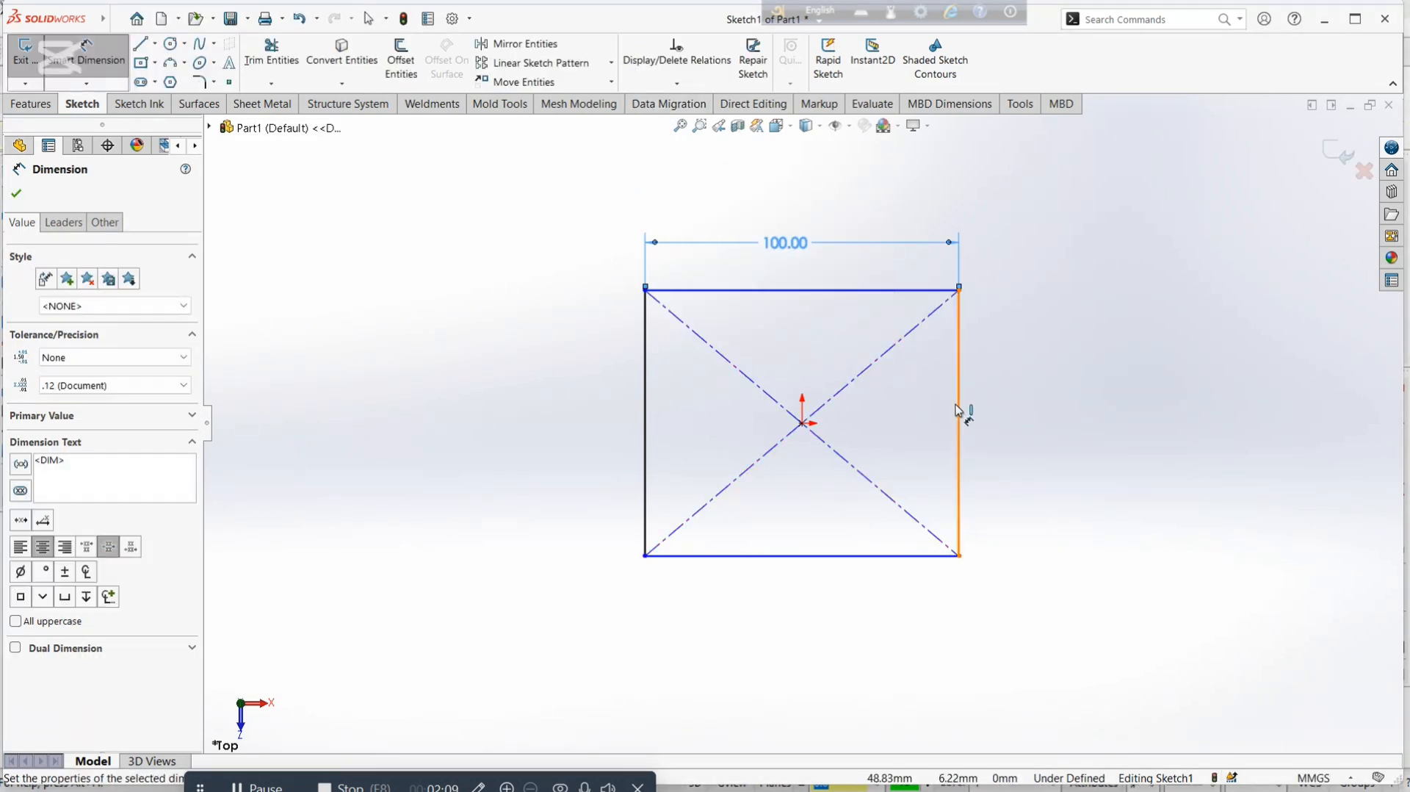
pyautogui.click(959, 412)
pyautogui.click(996, 411)
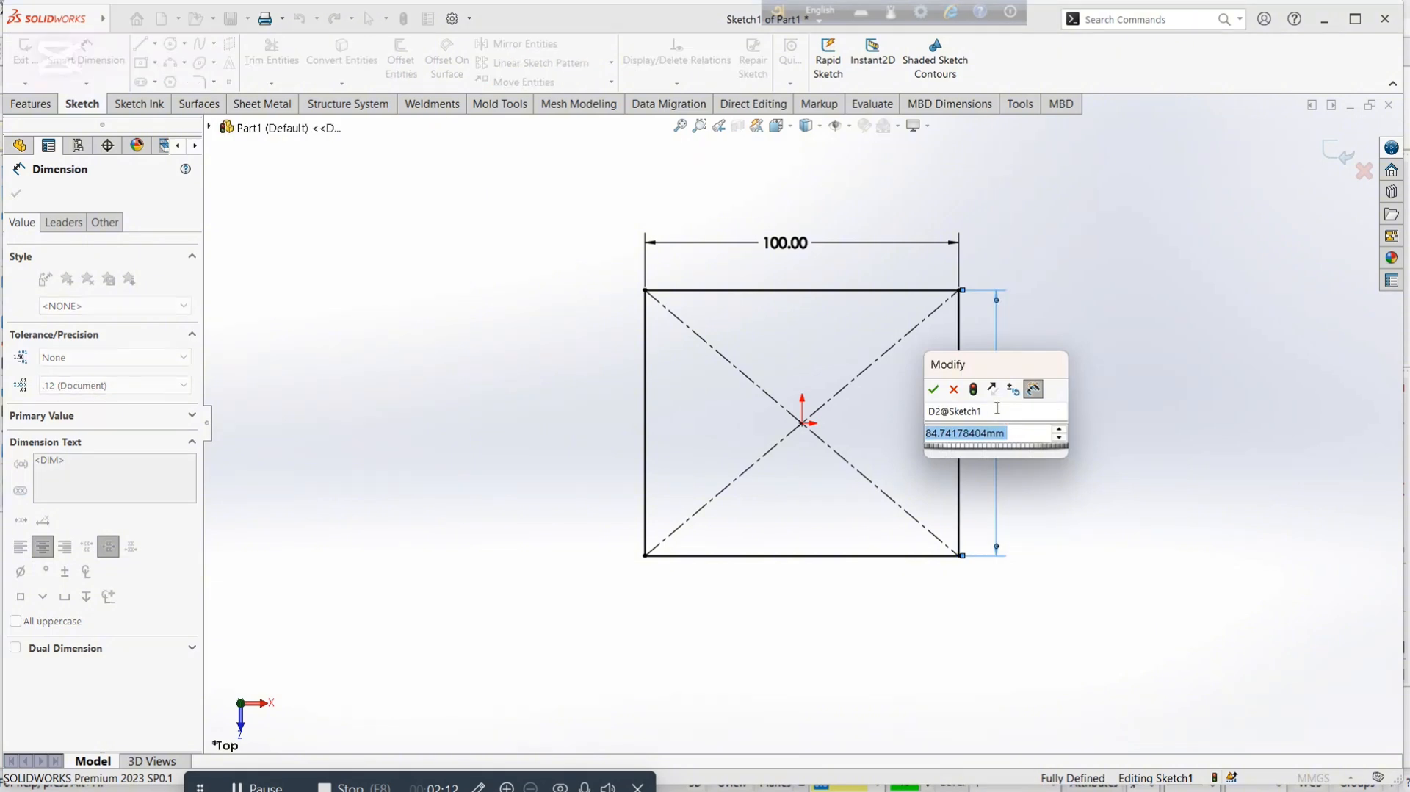
pyautogui.write('100')
pyautogui.press('Return')
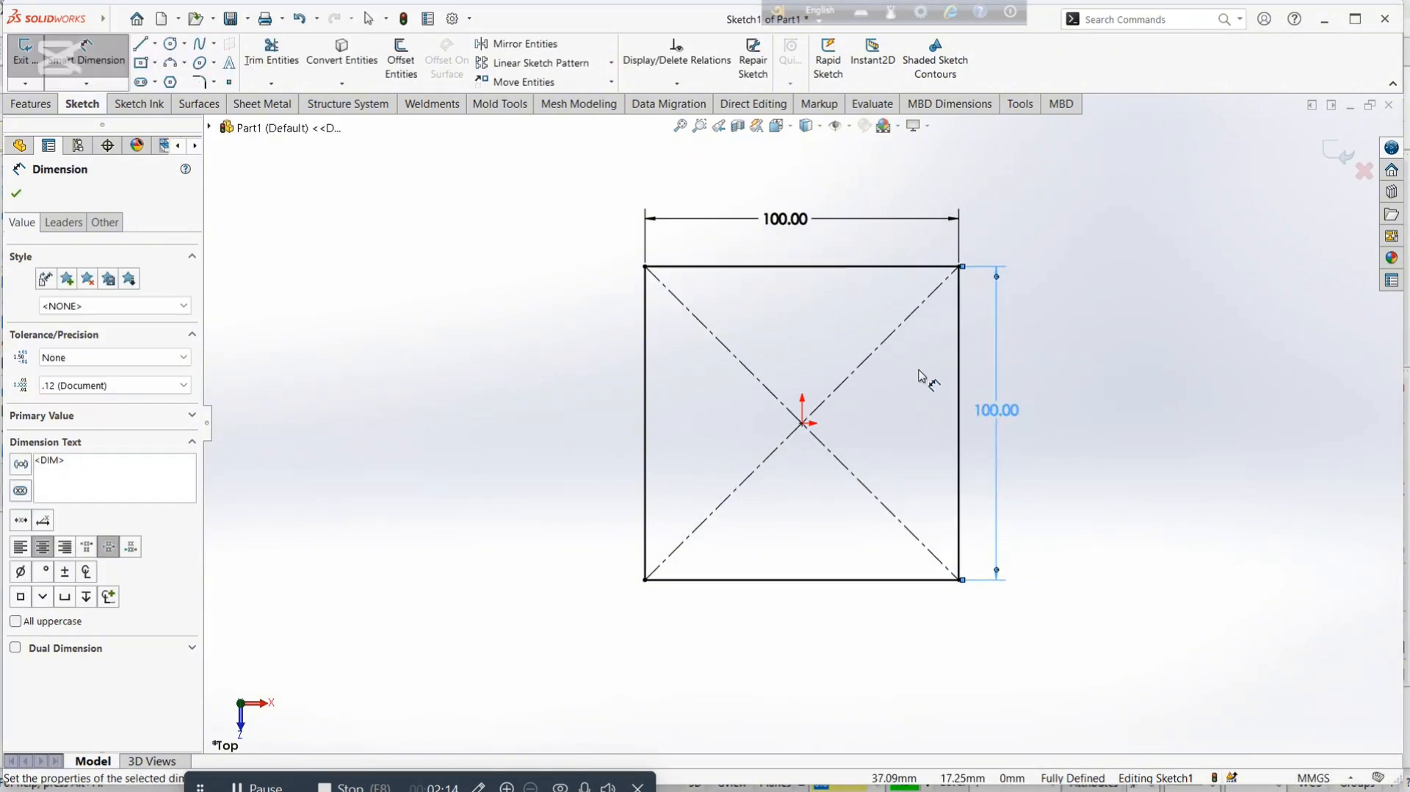
# Extrude the square profile as a blind boss 9 mm deep, with the direction reversed to go below the sketch plane.
pyautogui.click(29, 105)
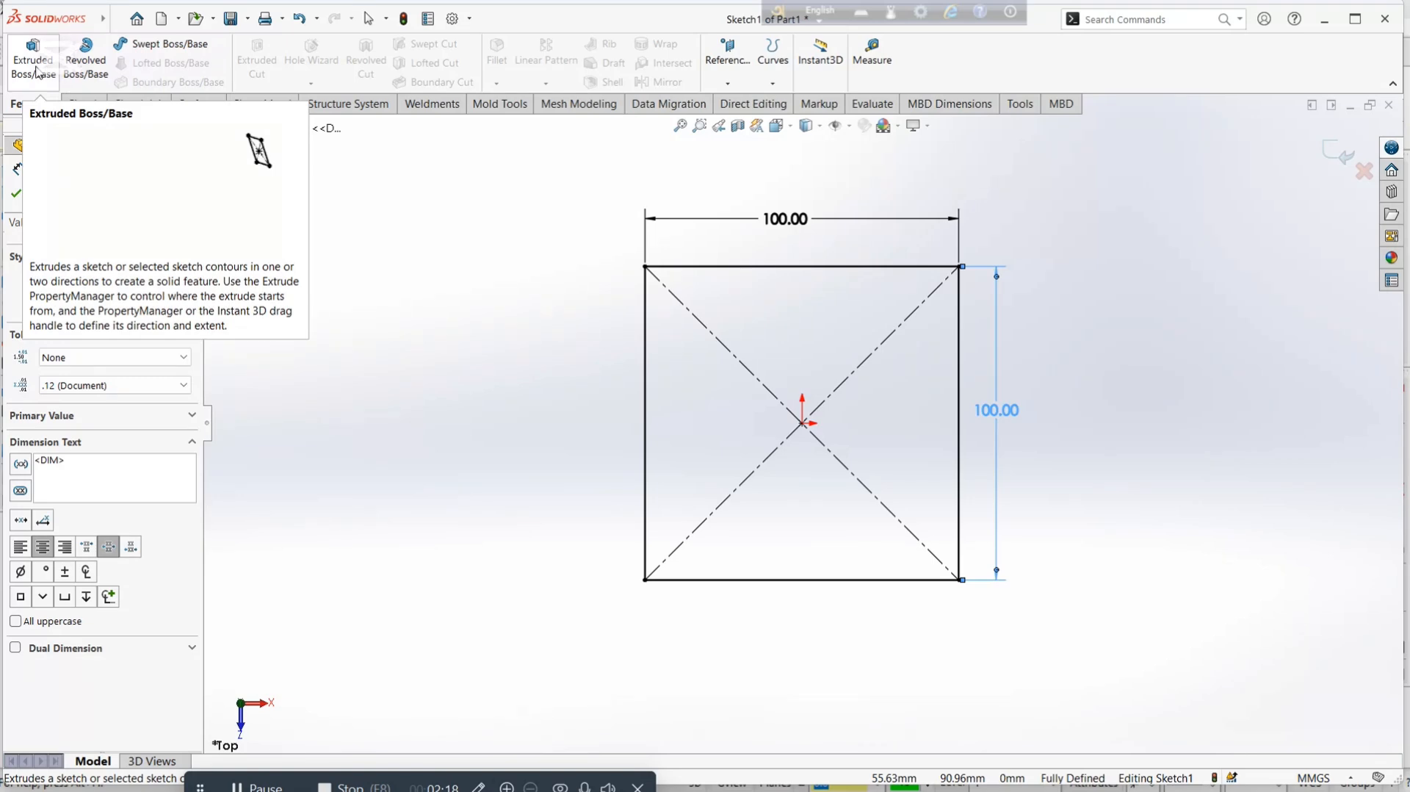
pyautogui.click(37, 72)
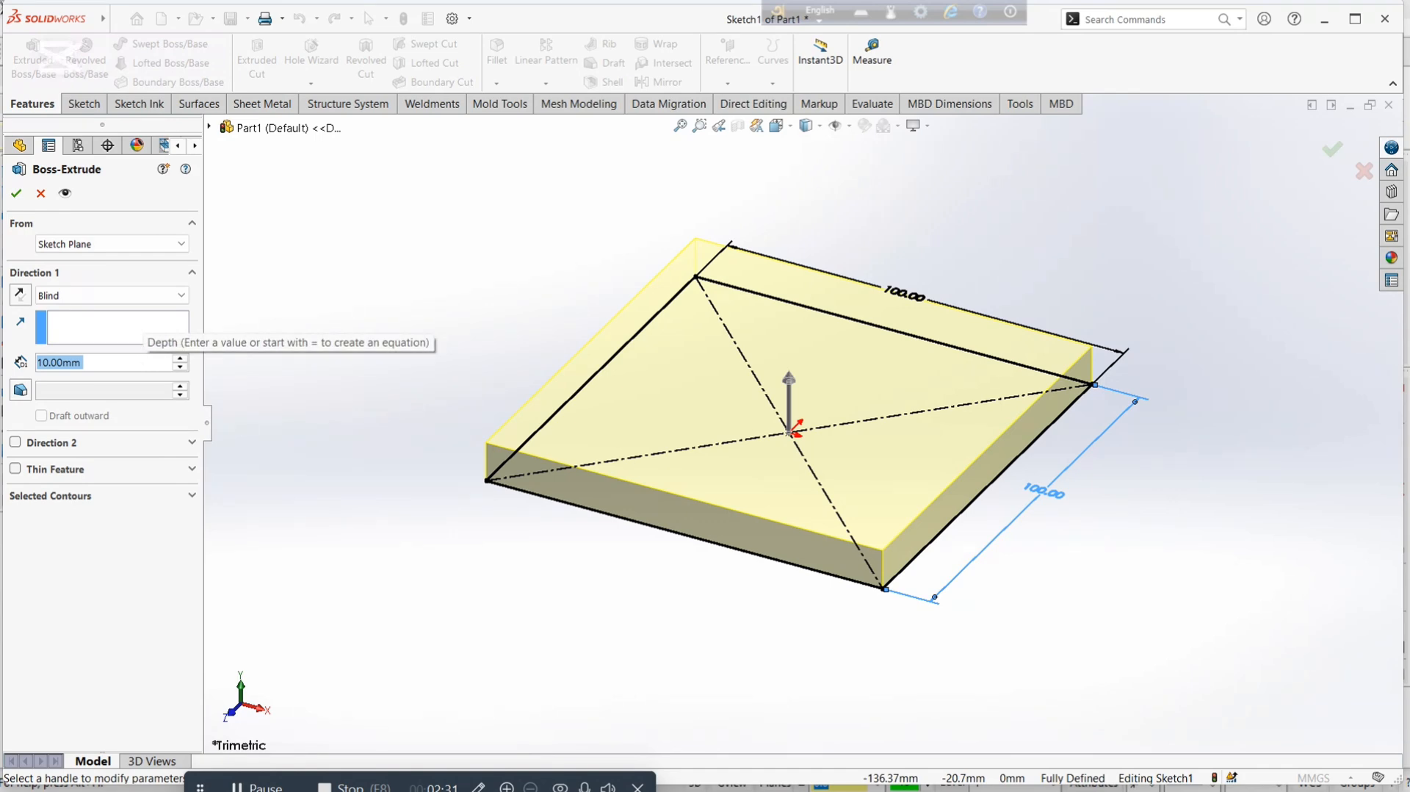
pyautogui.write('9')
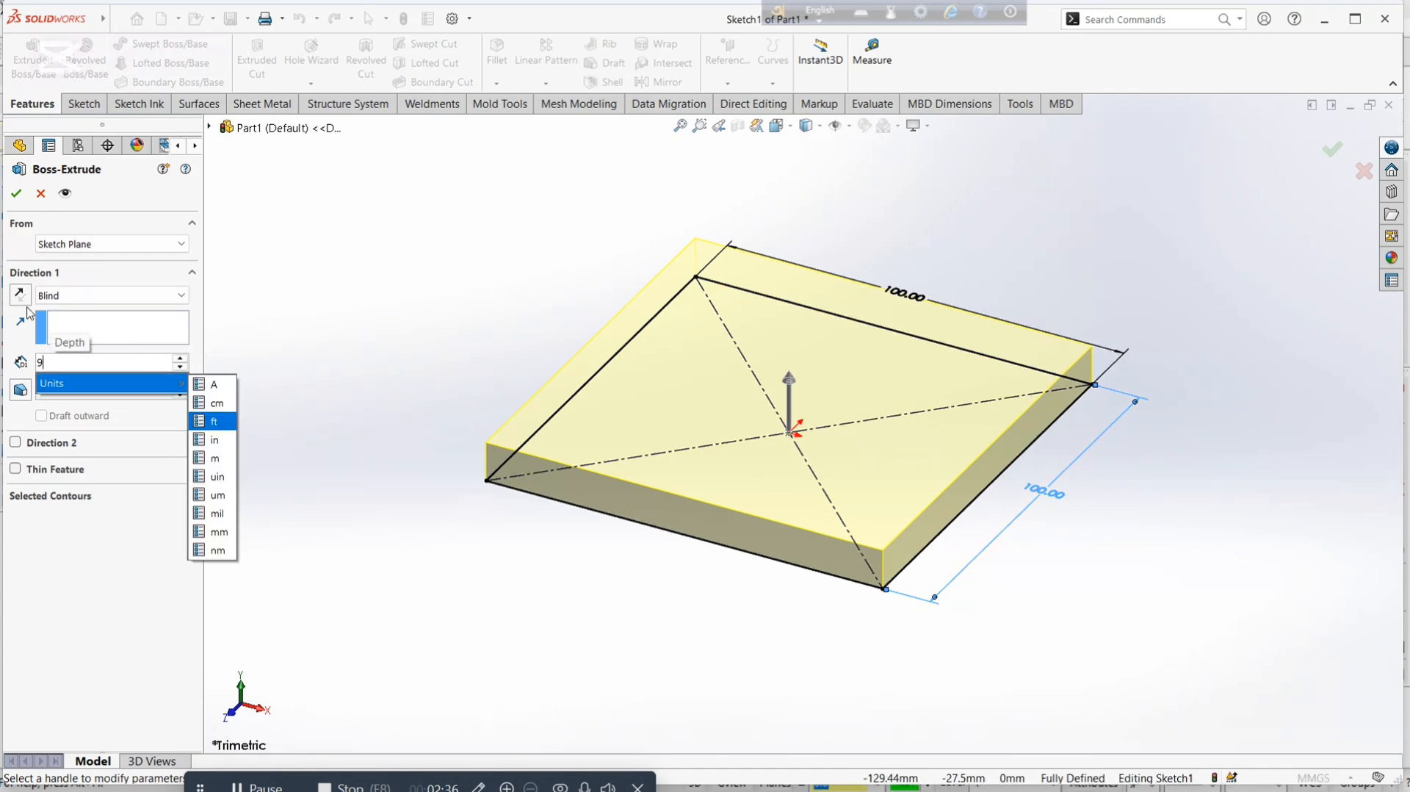
pyautogui.press('Return')
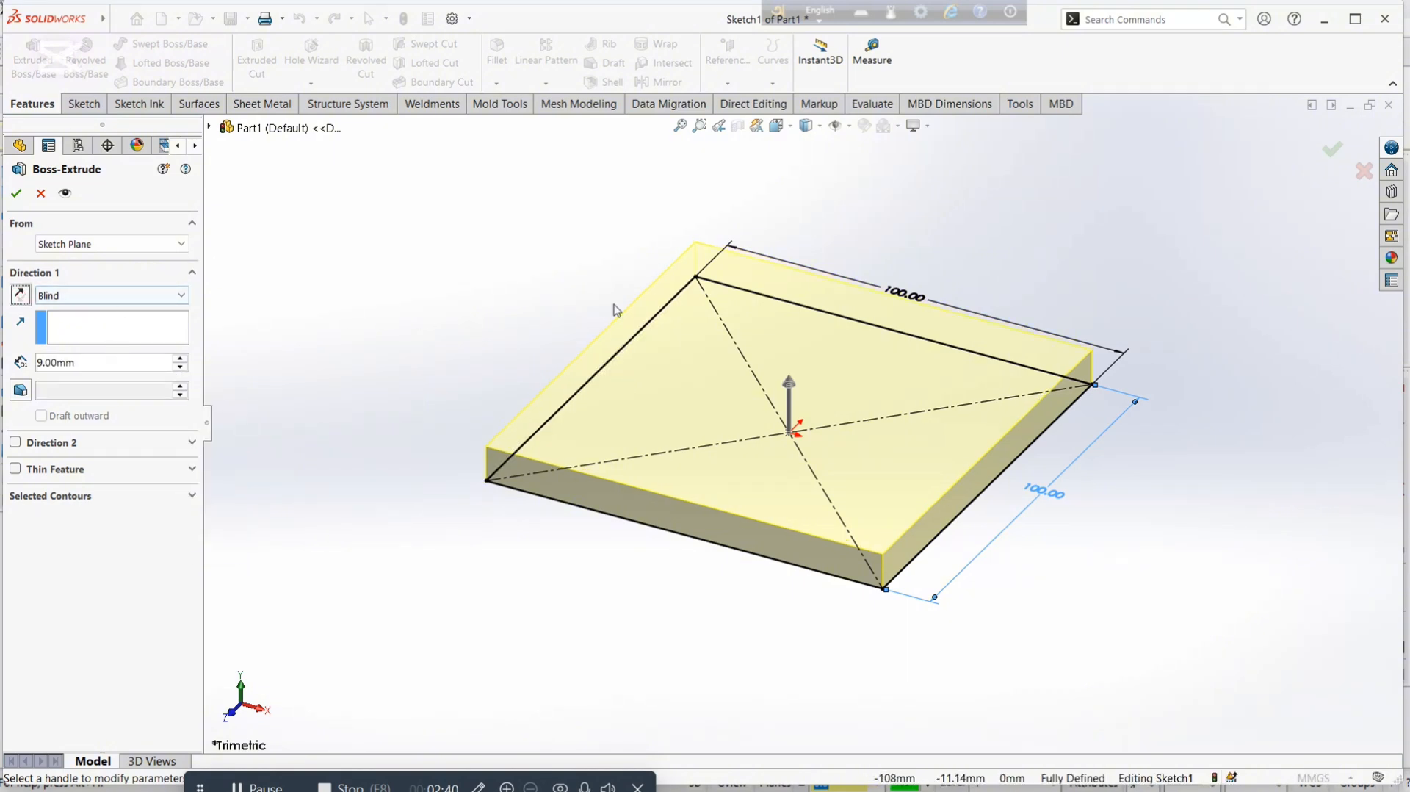
pyautogui.moveTo(647, 278); pyautogui.dragTo(626, 200, button='middle')
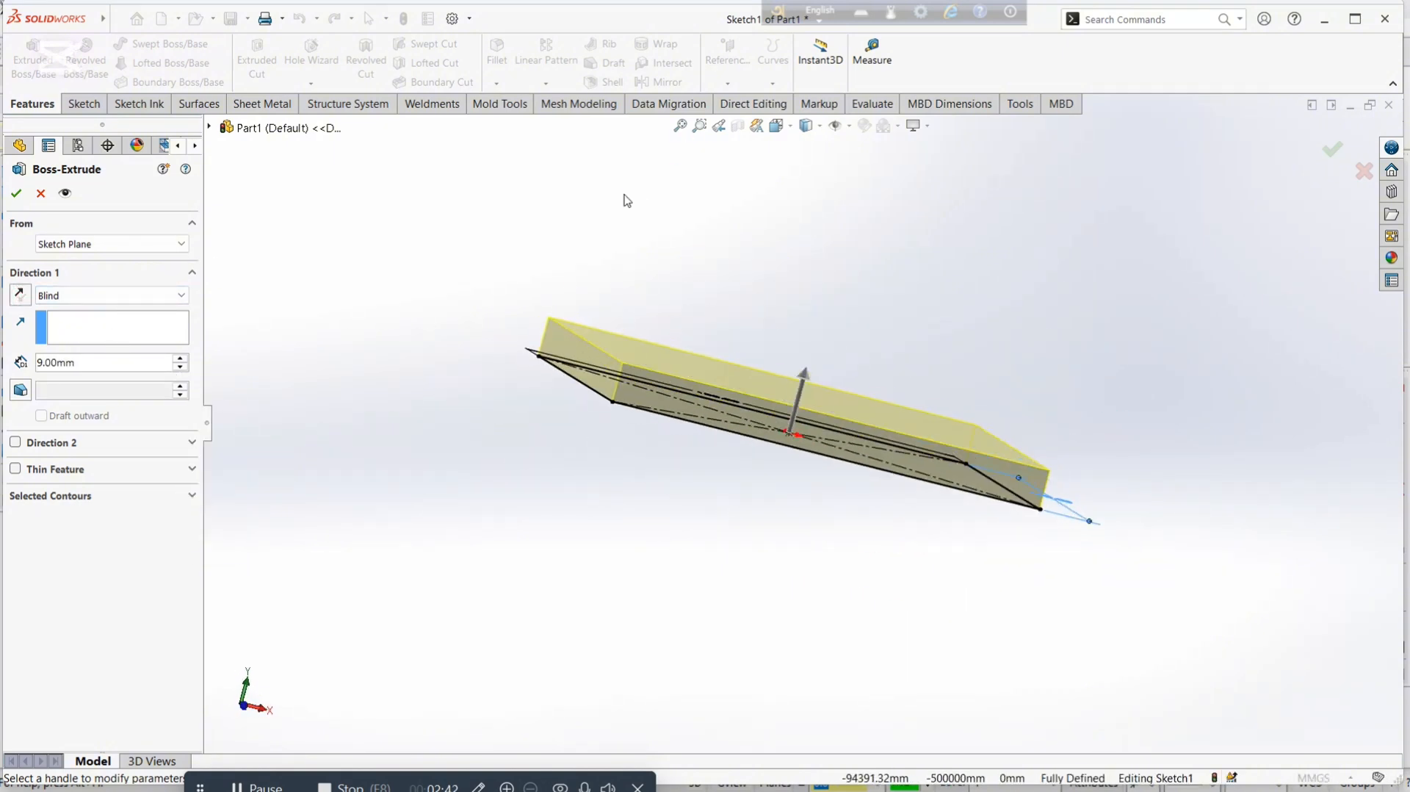
pyautogui.click(31, 298)
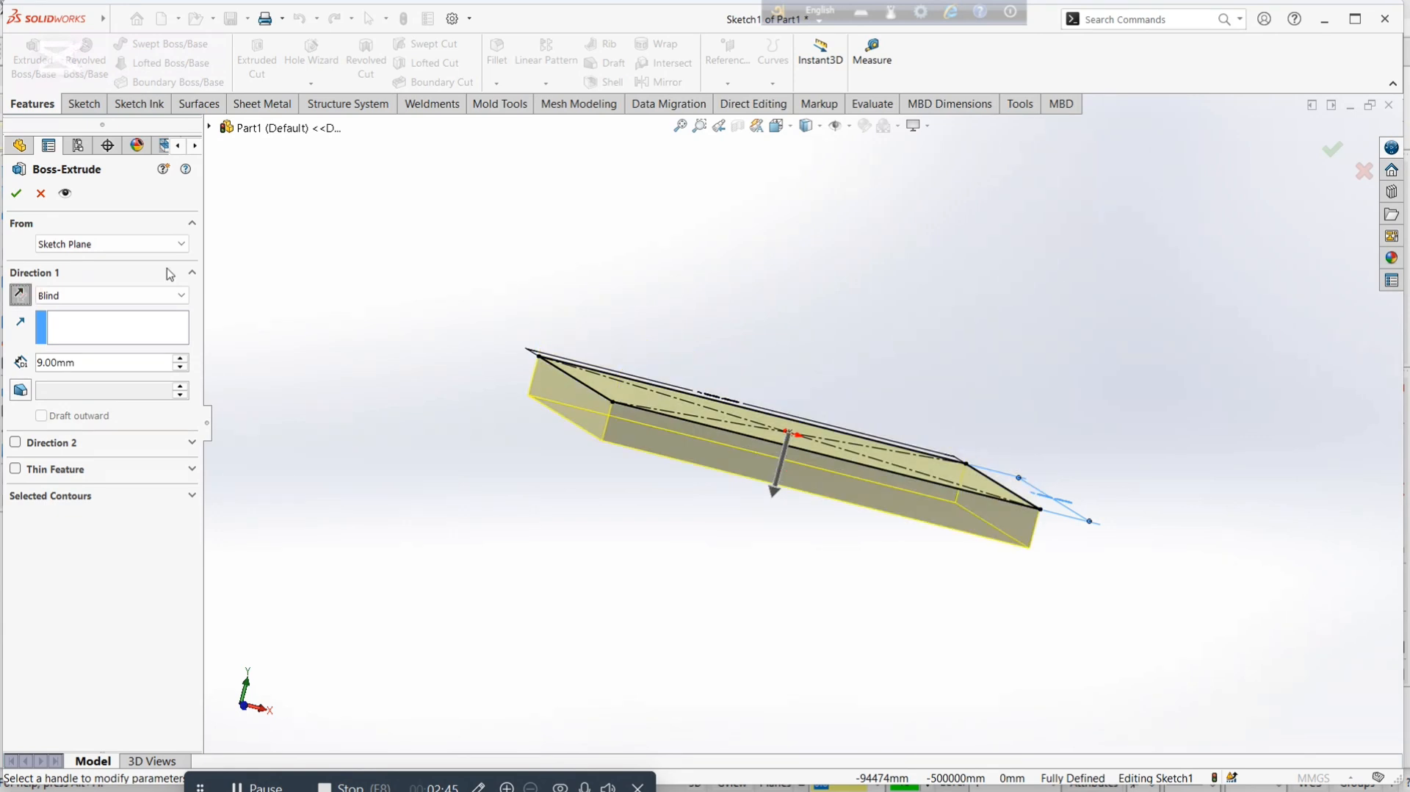
pyautogui.hotkey('ctrl', '7')
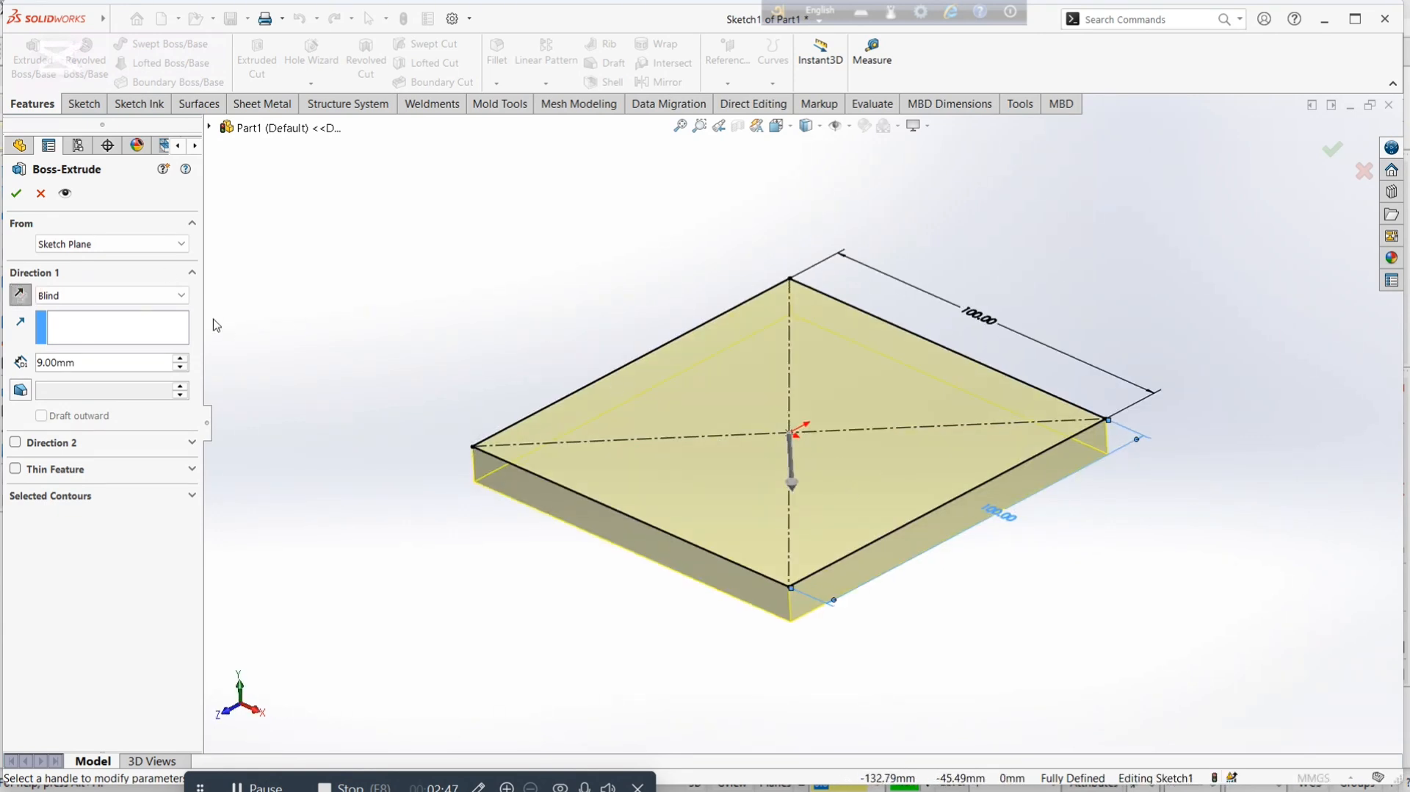
pyautogui.click(1331, 156)
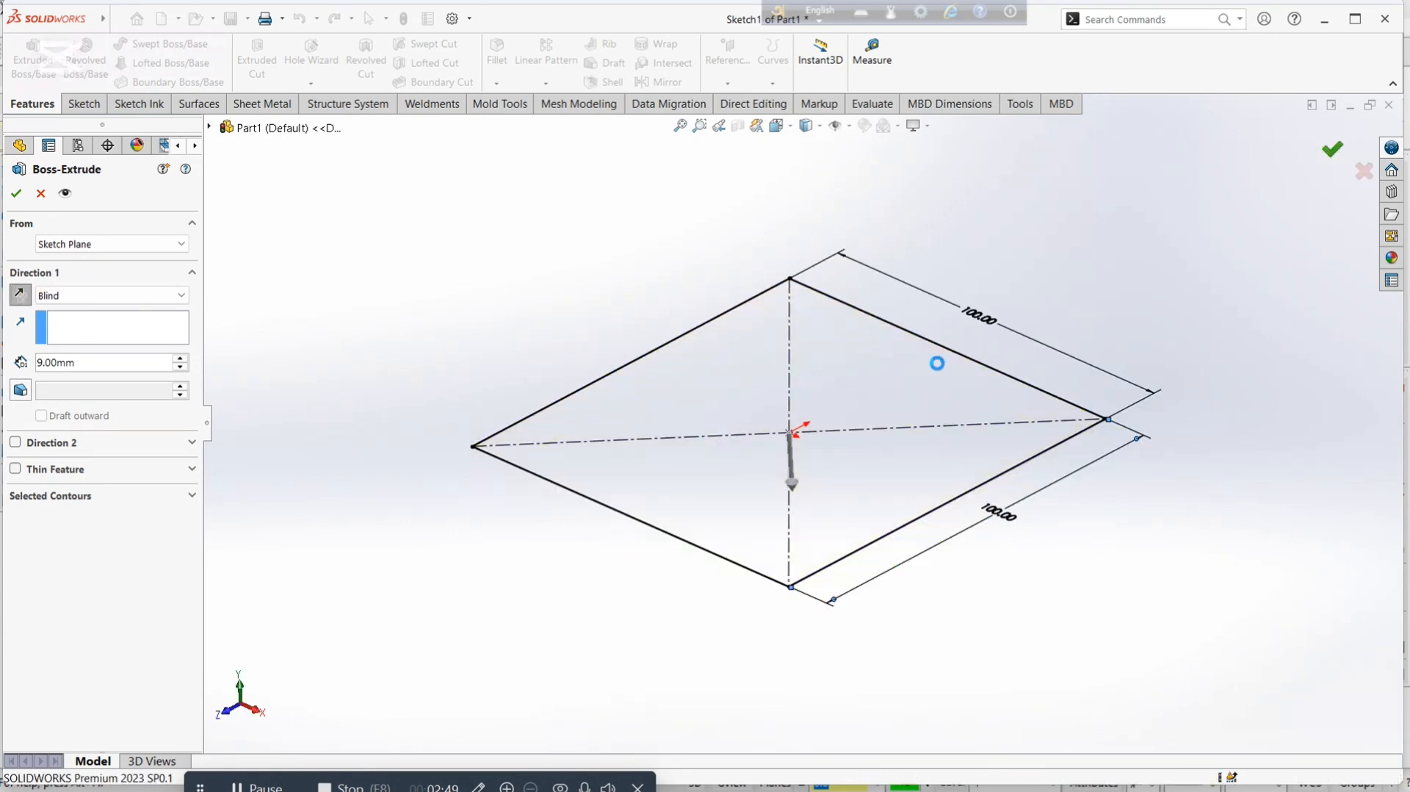
# Start a sketch on the plate's top face and draw an origin-centered rectangle about 67 mm by 67 mm.
pyautogui.rightClick(844, 414)
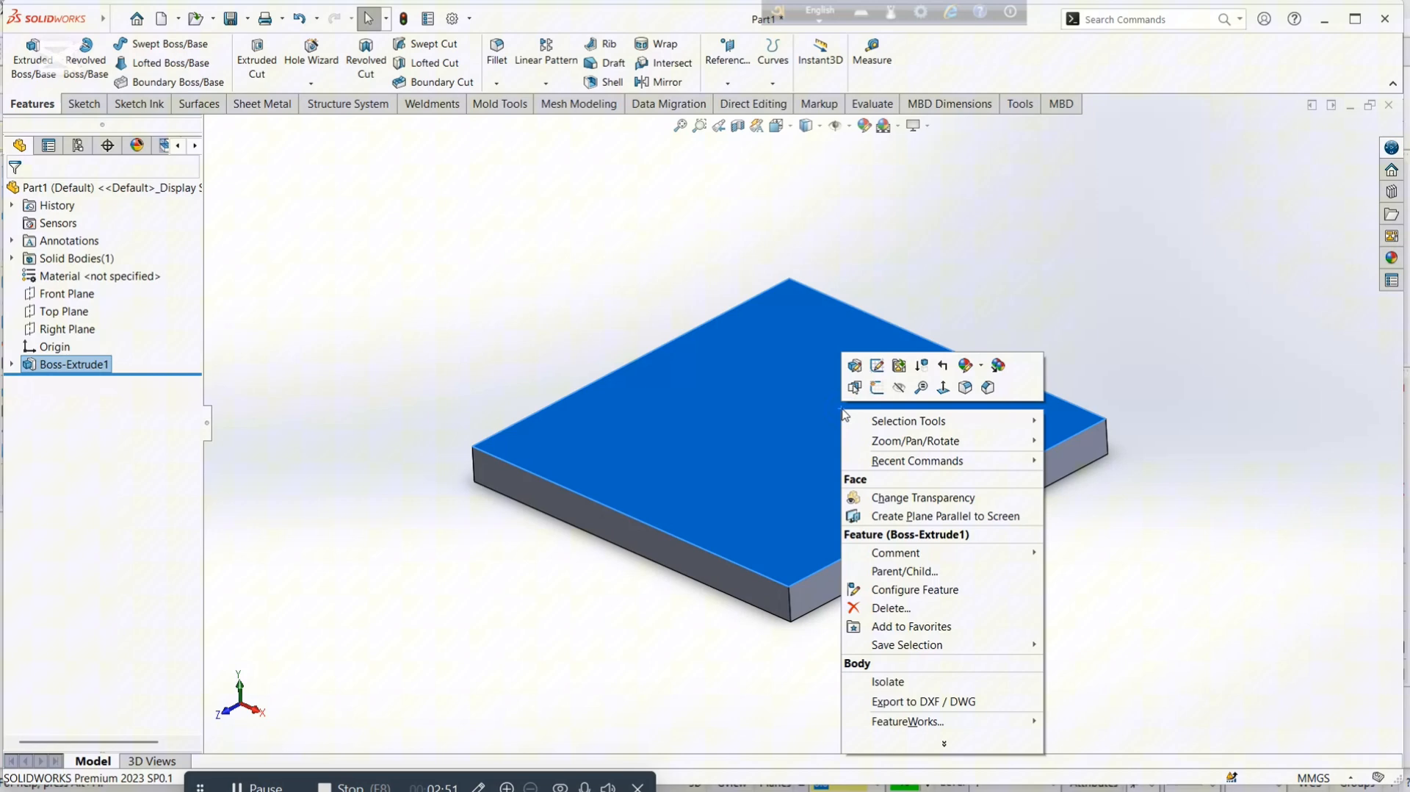
pyautogui.click(878, 388)
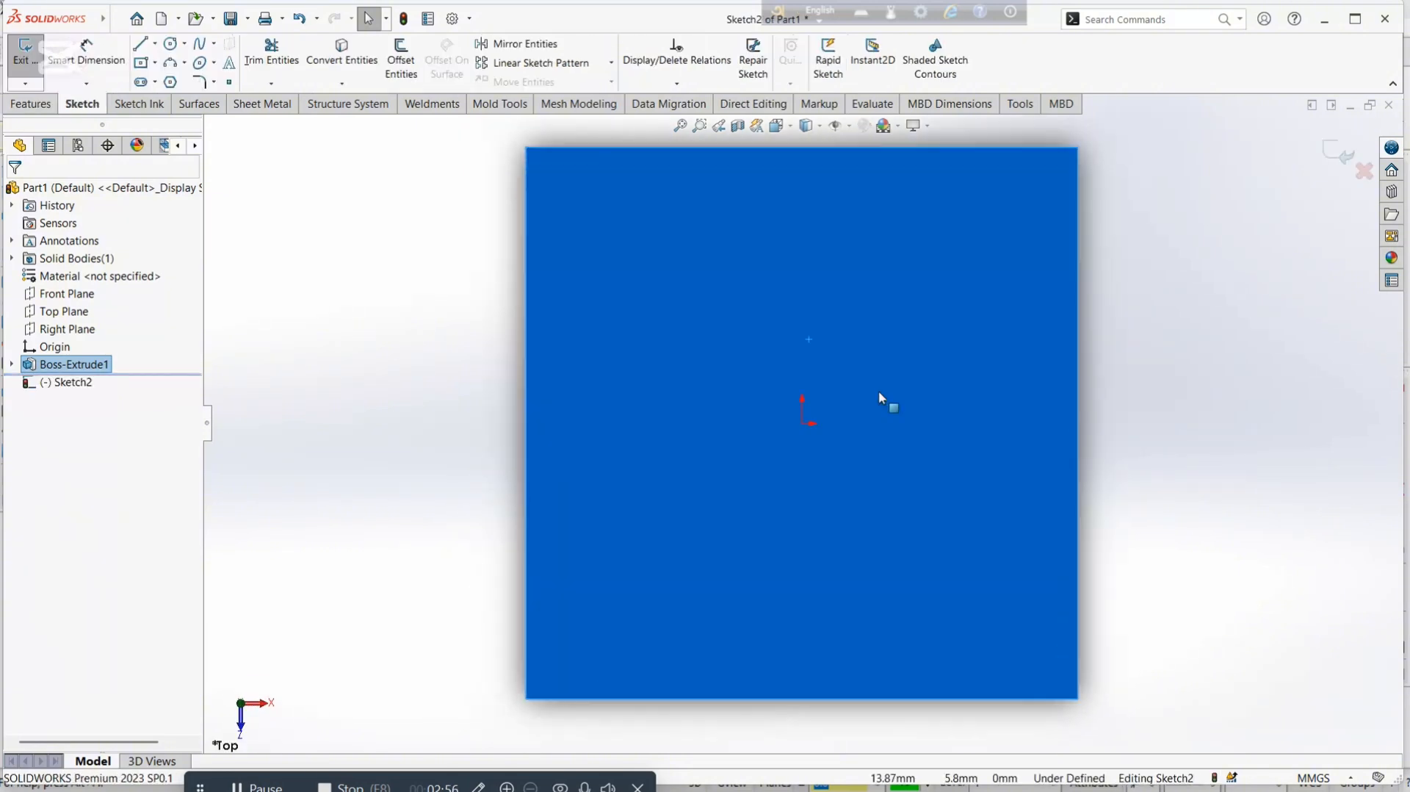
pyautogui.click(137, 66)
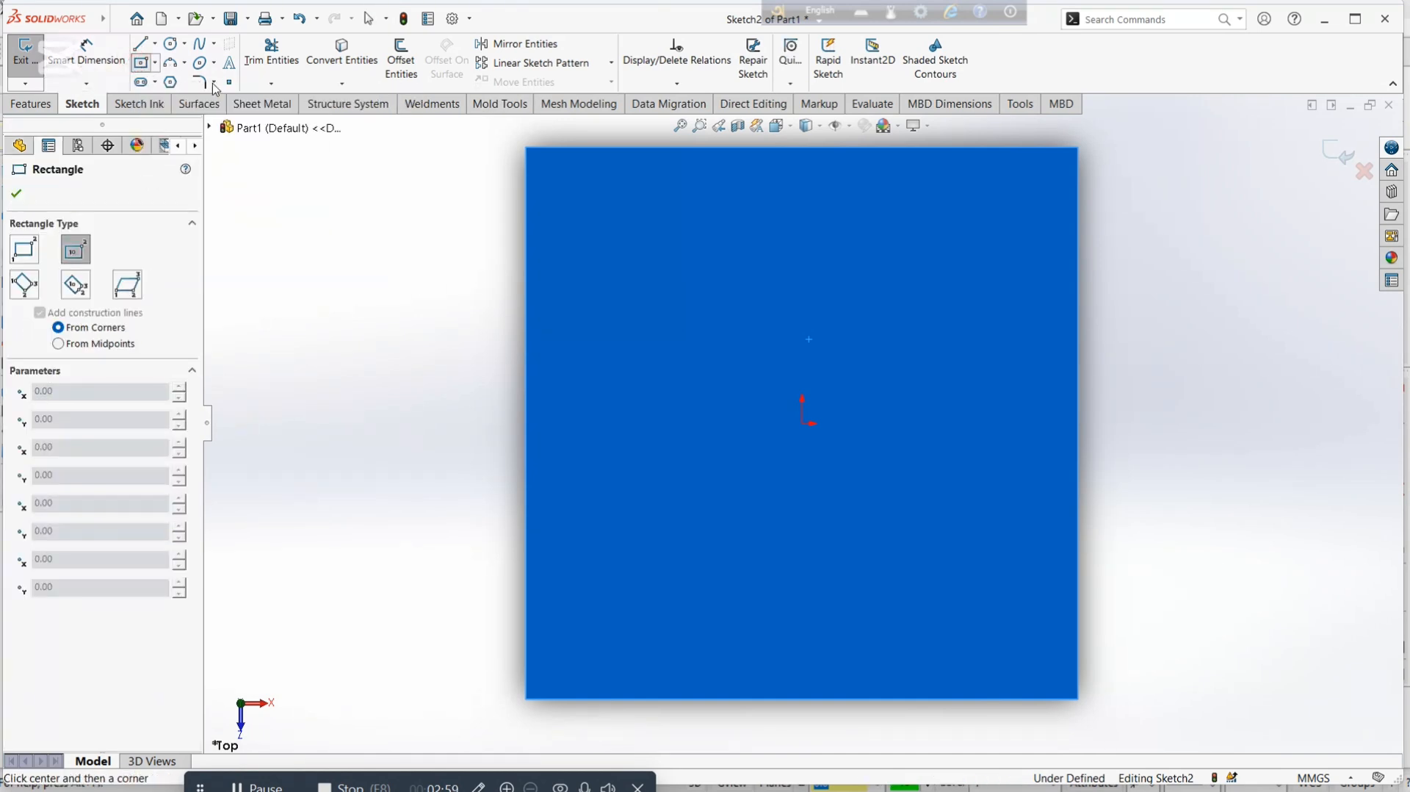
pyautogui.click(804, 425)
pyautogui.click(988, 608)
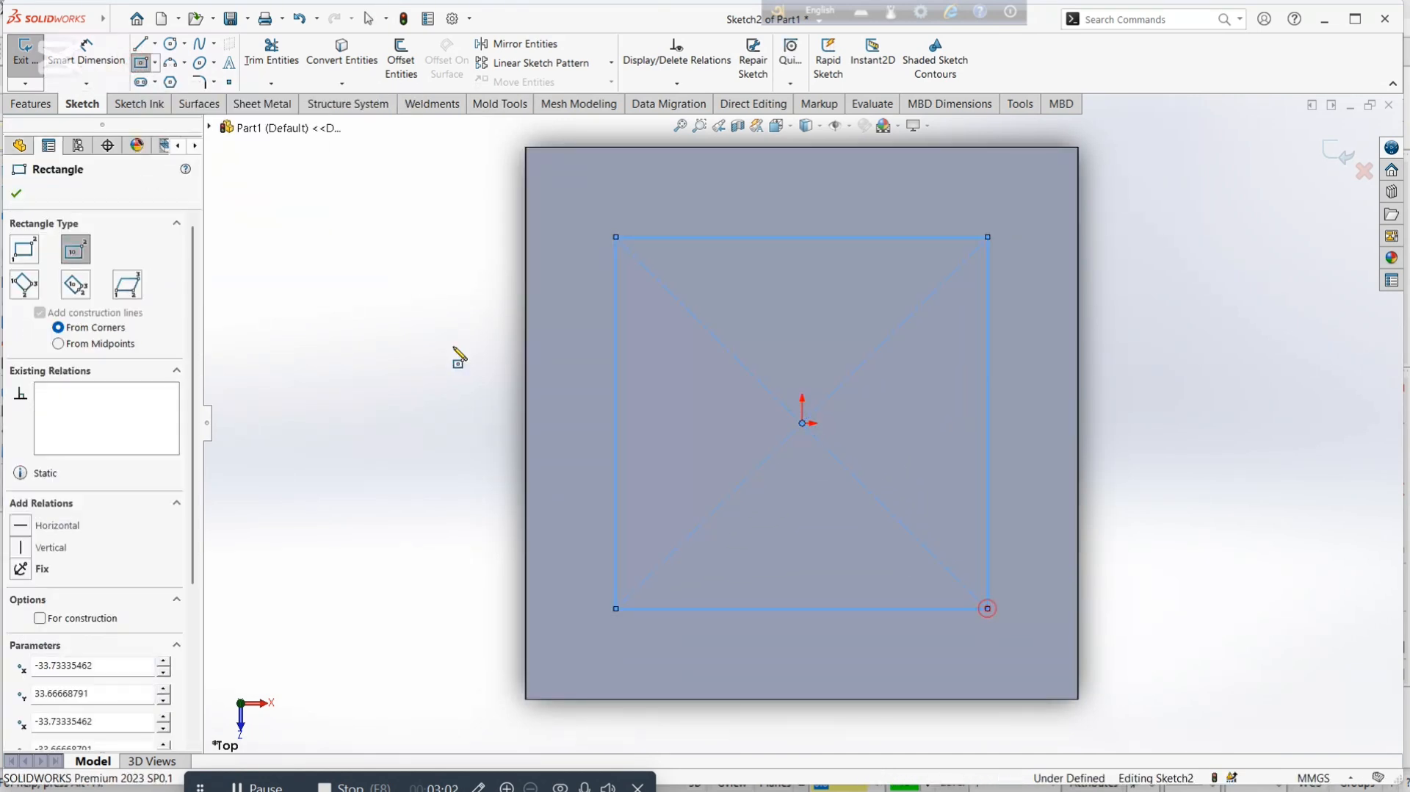
# Dimension the new rectangle's width and height to 95 mm each.
pyautogui.click(90, 52)
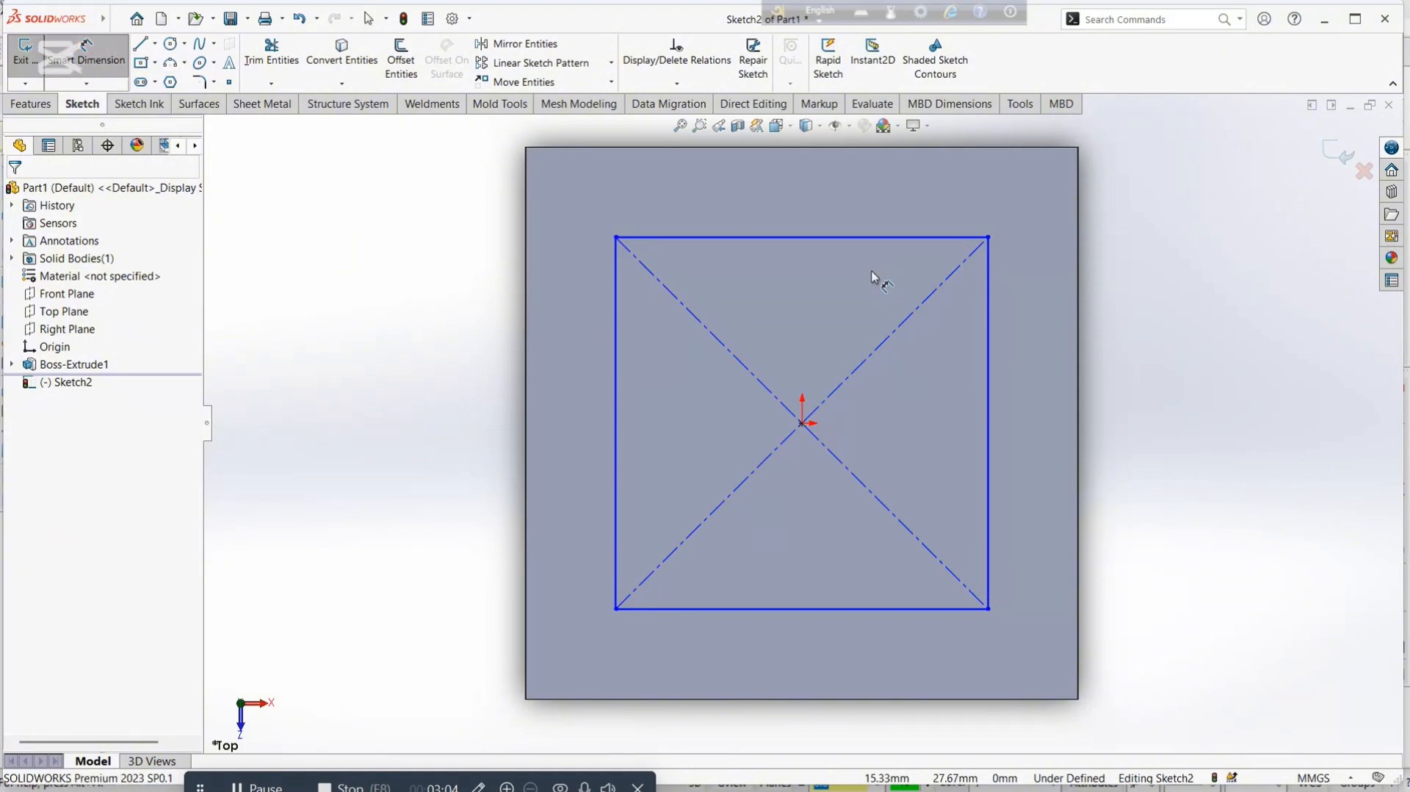
pyautogui.click(826, 238)
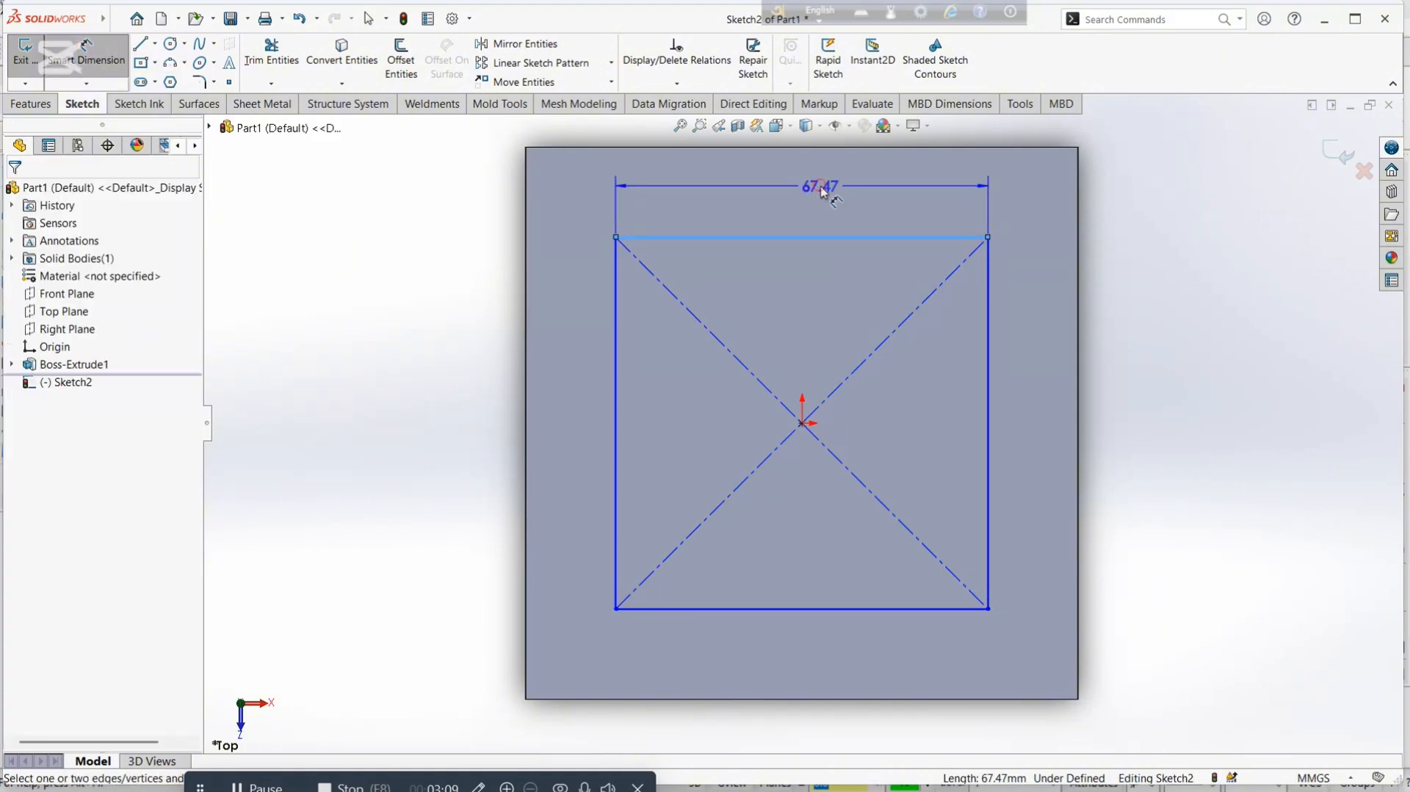
pyautogui.click(824, 192)
pyautogui.write('95')
pyautogui.press('Return')
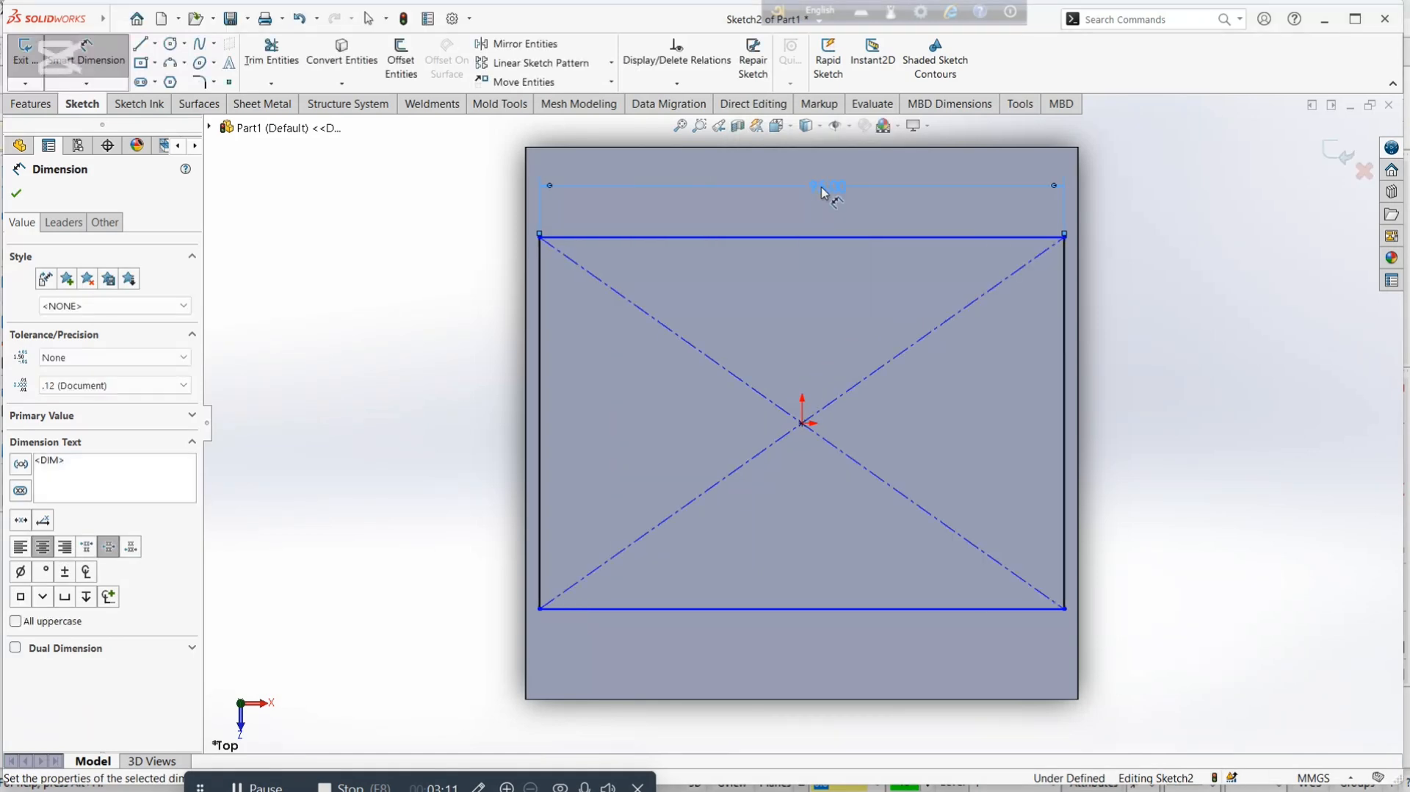
pyautogui.click(1064, 384)
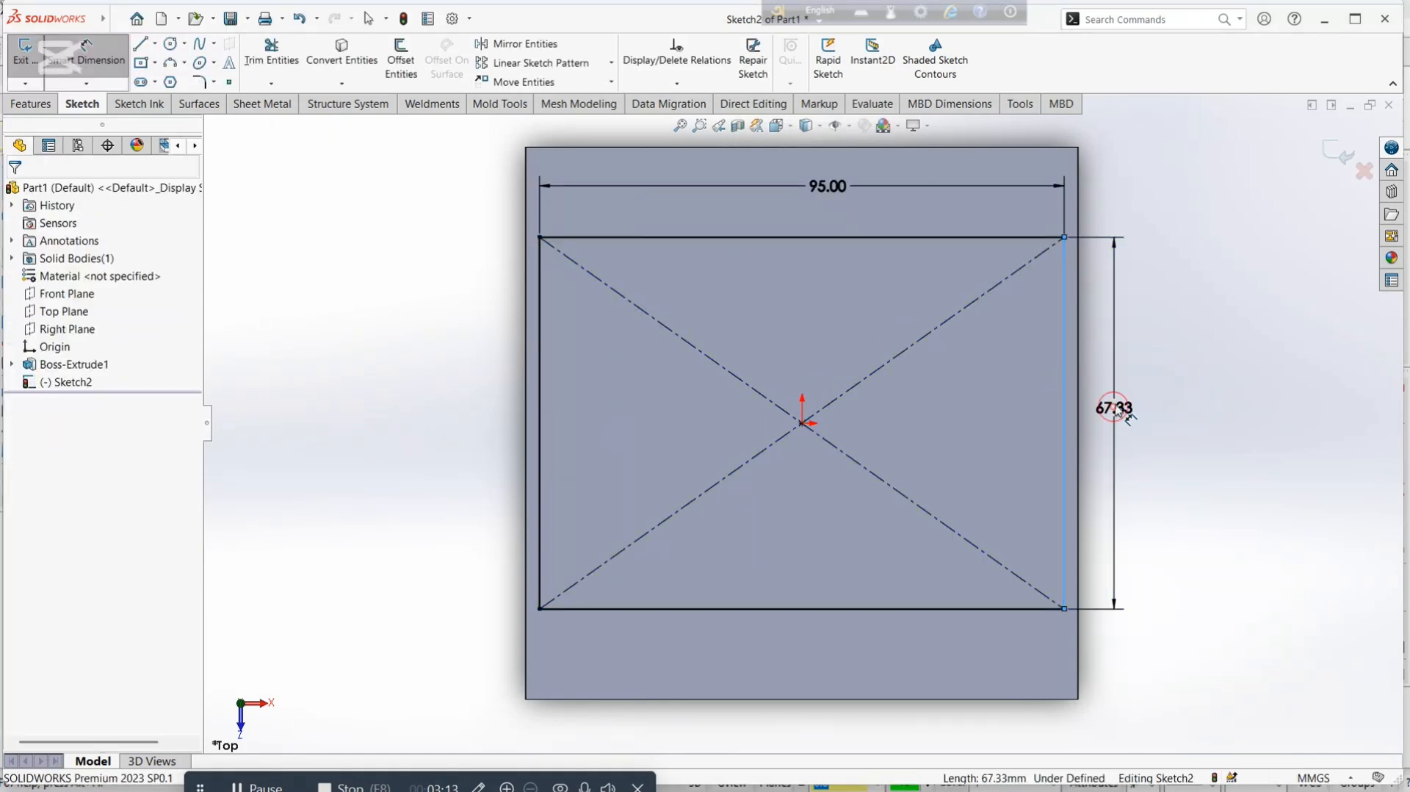
pyautogui.click(1114, 408)
pyautogui.write('95')
pyautogui.press('Return')
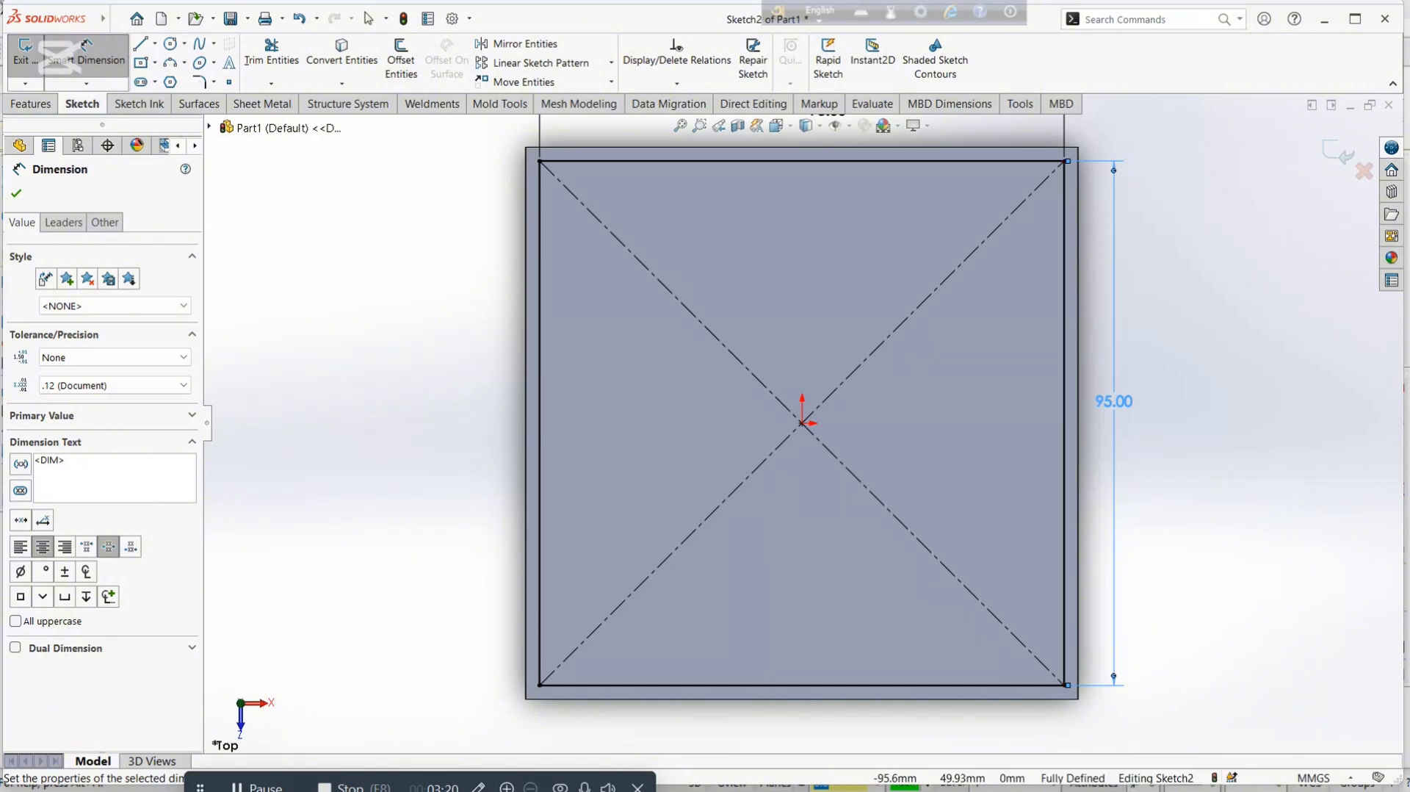
# Apply 10 mm equal-distance sketch chamfers to all four corners of the 95 mm square.
pyautogui.click(214, 82)
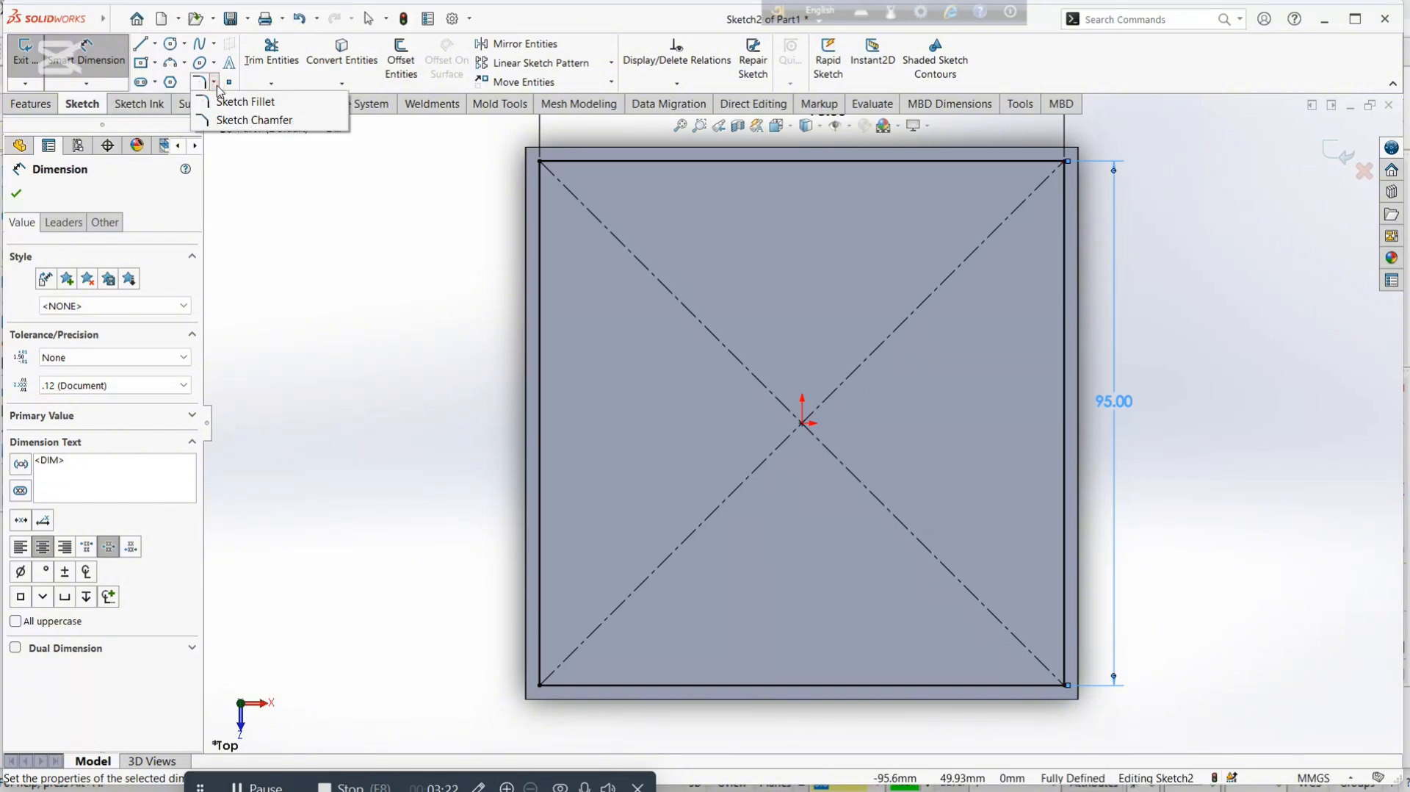
pyautogui.click(239, 121)
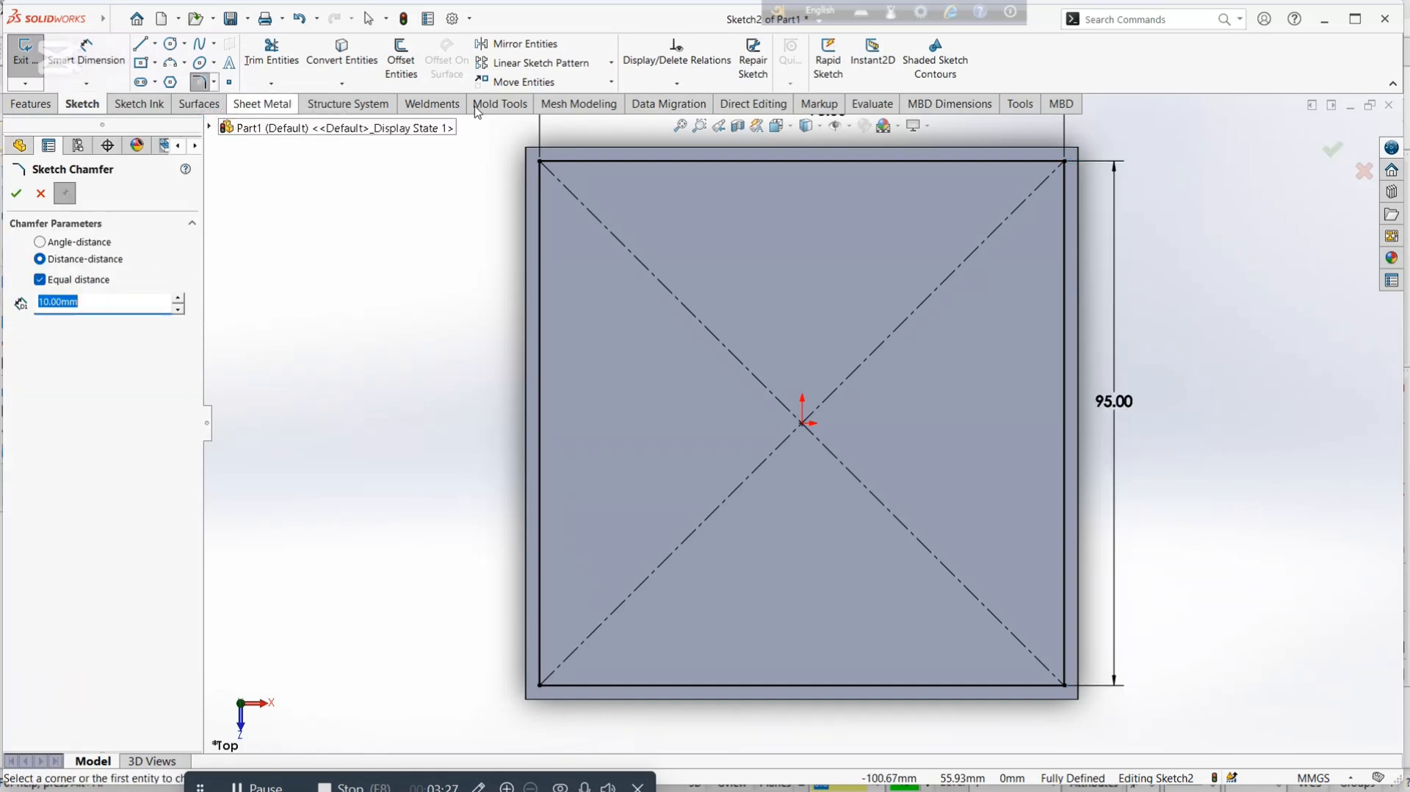
pyautogui.click(541, 163)
pyautogui.click(1065, 162)
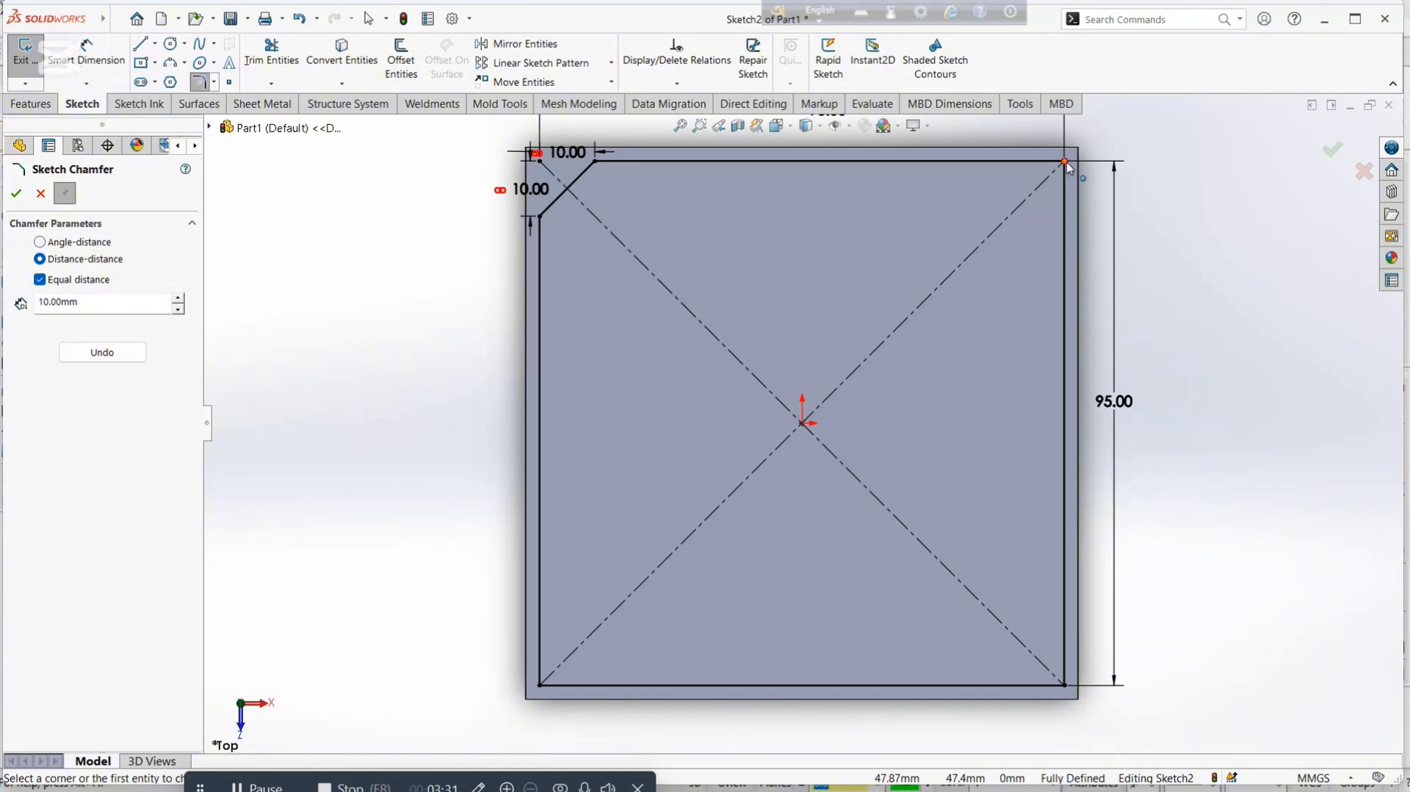
pyautogui.click(1065, 685)
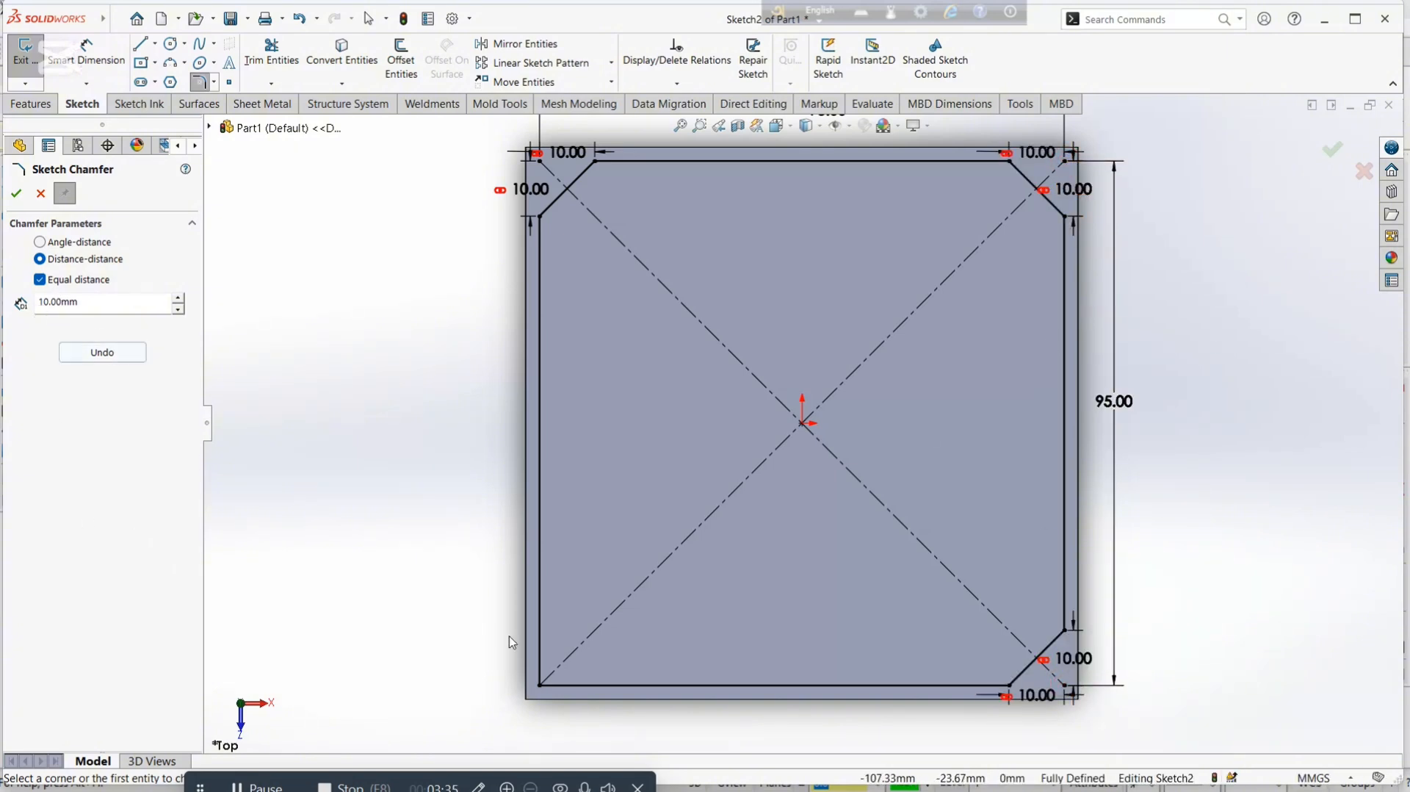
pyautogui.click(541, 684)
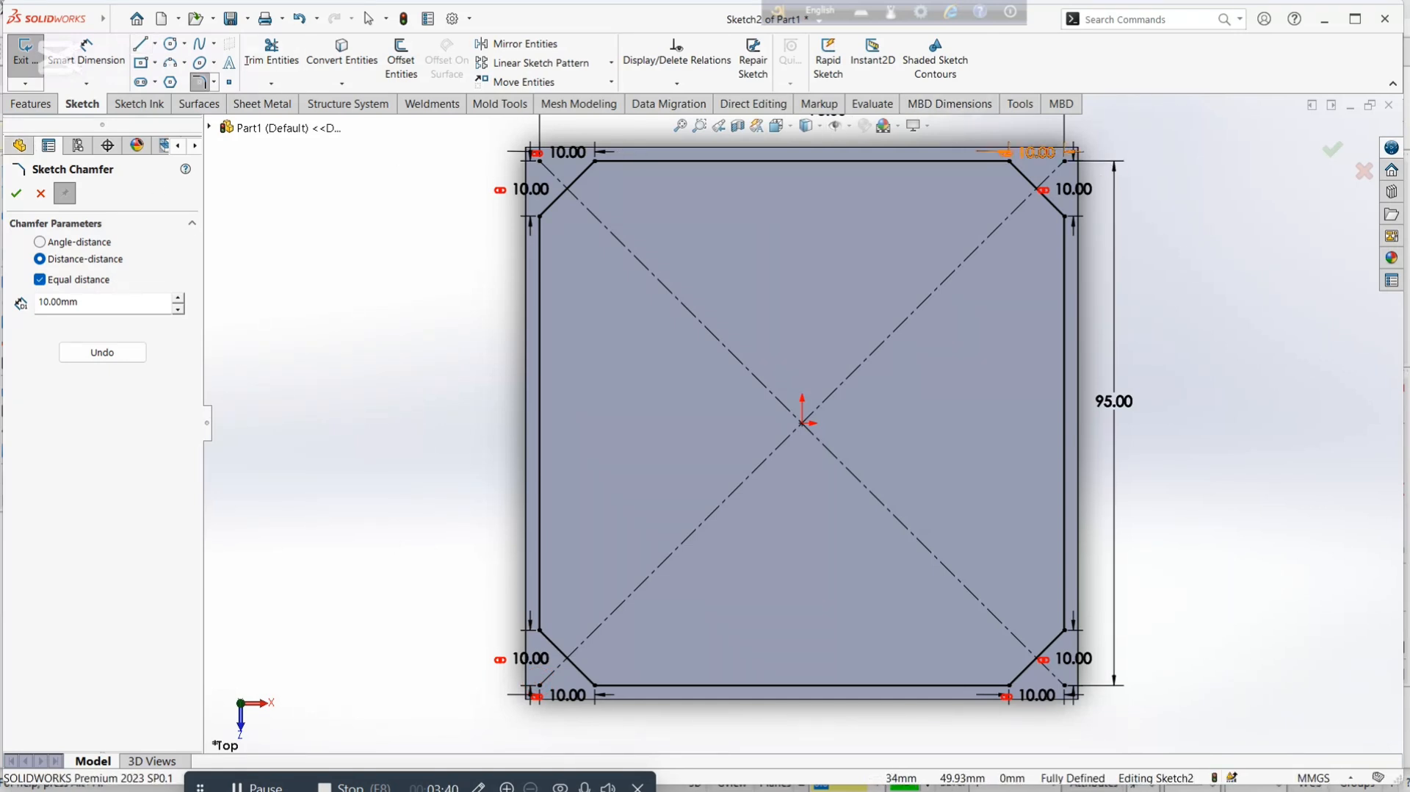
pyautogui.click(30, 103)
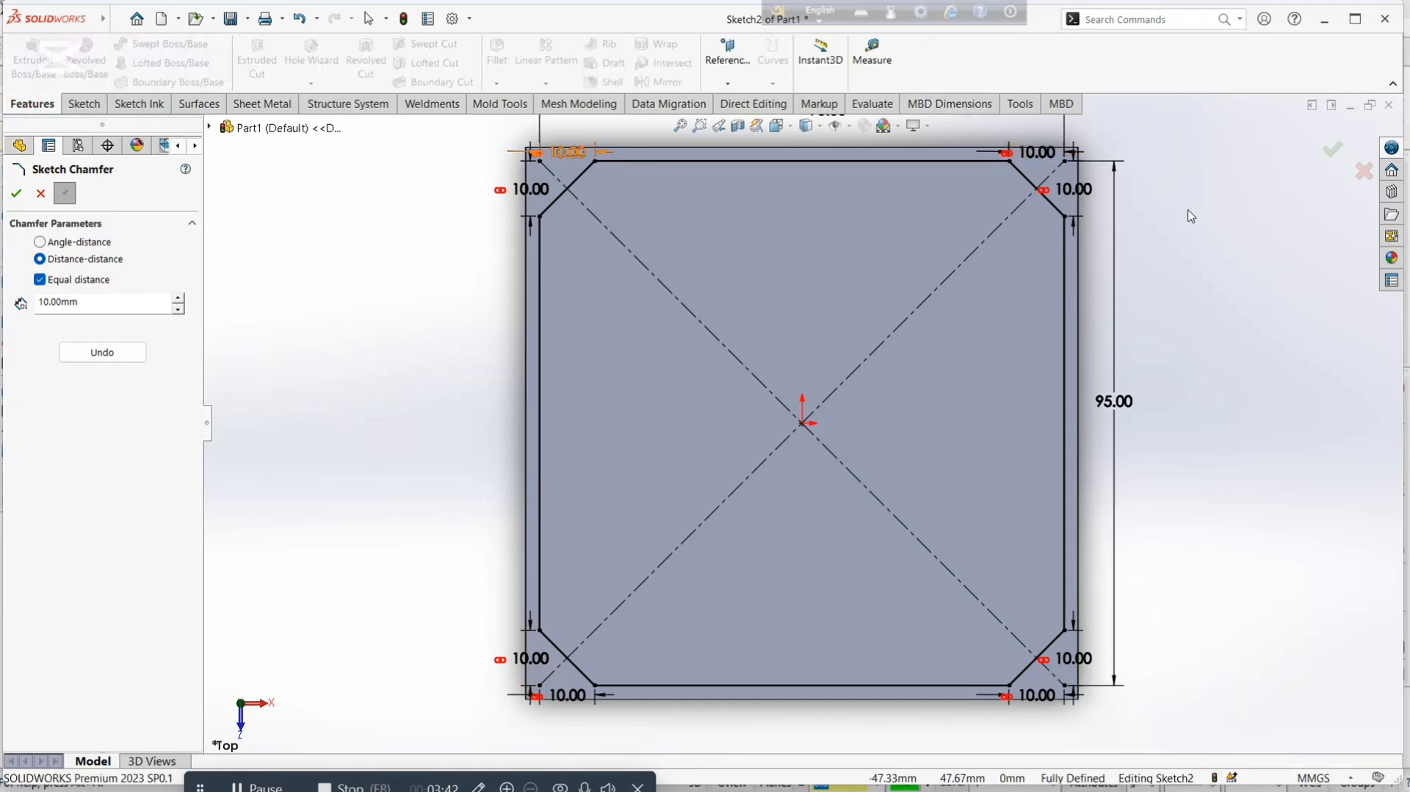
pyautogui.click(1334, 150)
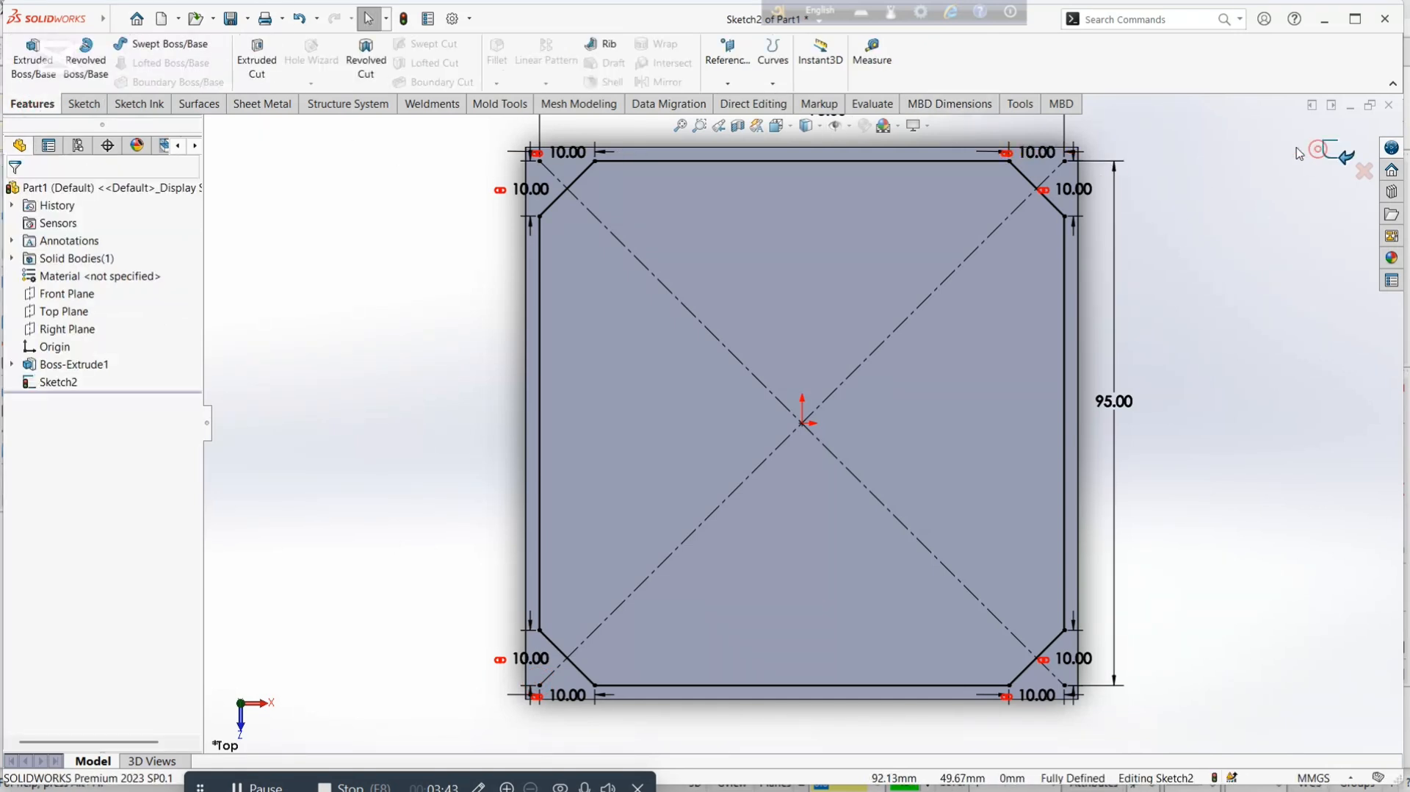
# Extrude the chamfered square profile as a blind boss 1 mm high above the plate, merged with it.
pyautogui.click(33, 60)
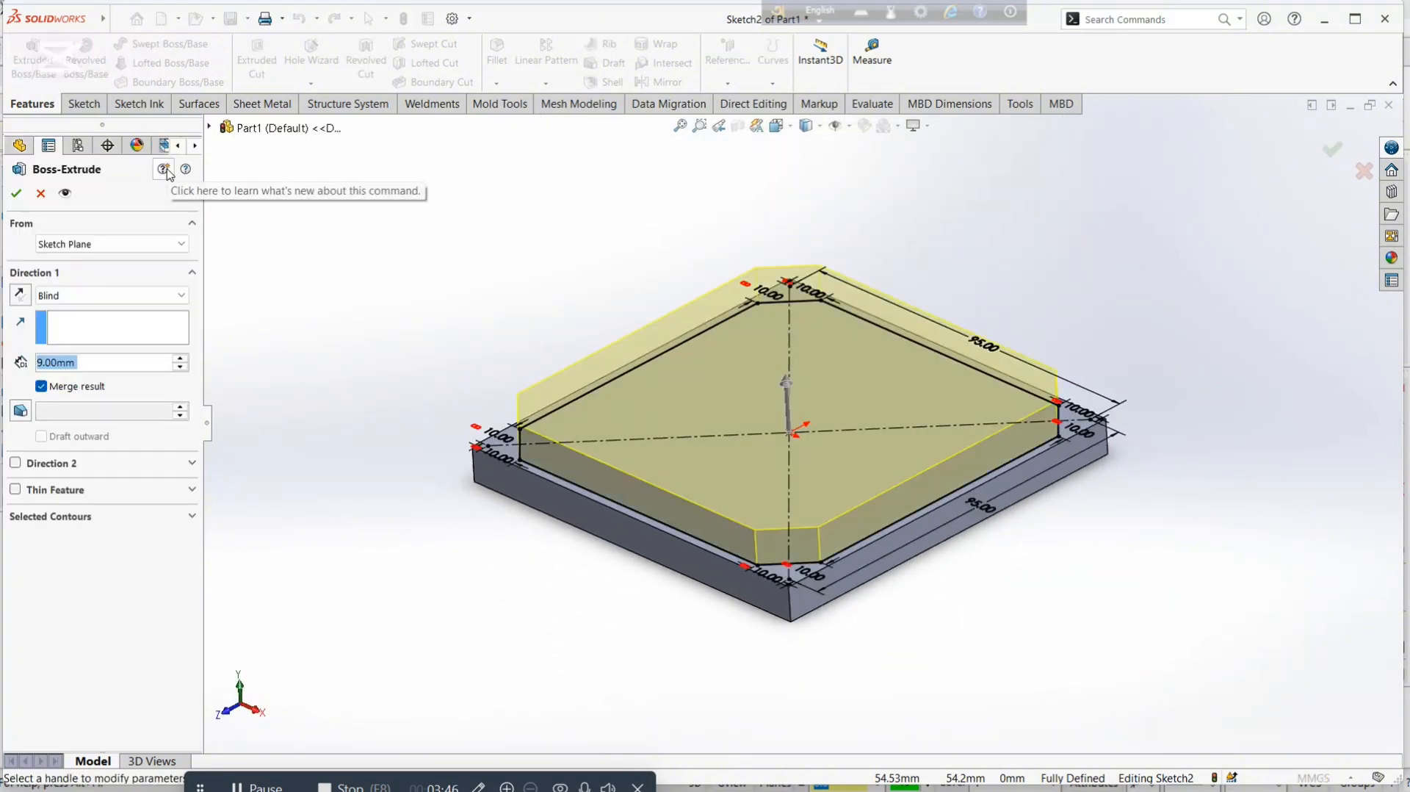
pyautogui.write('1')
pyautogui.press('Return')
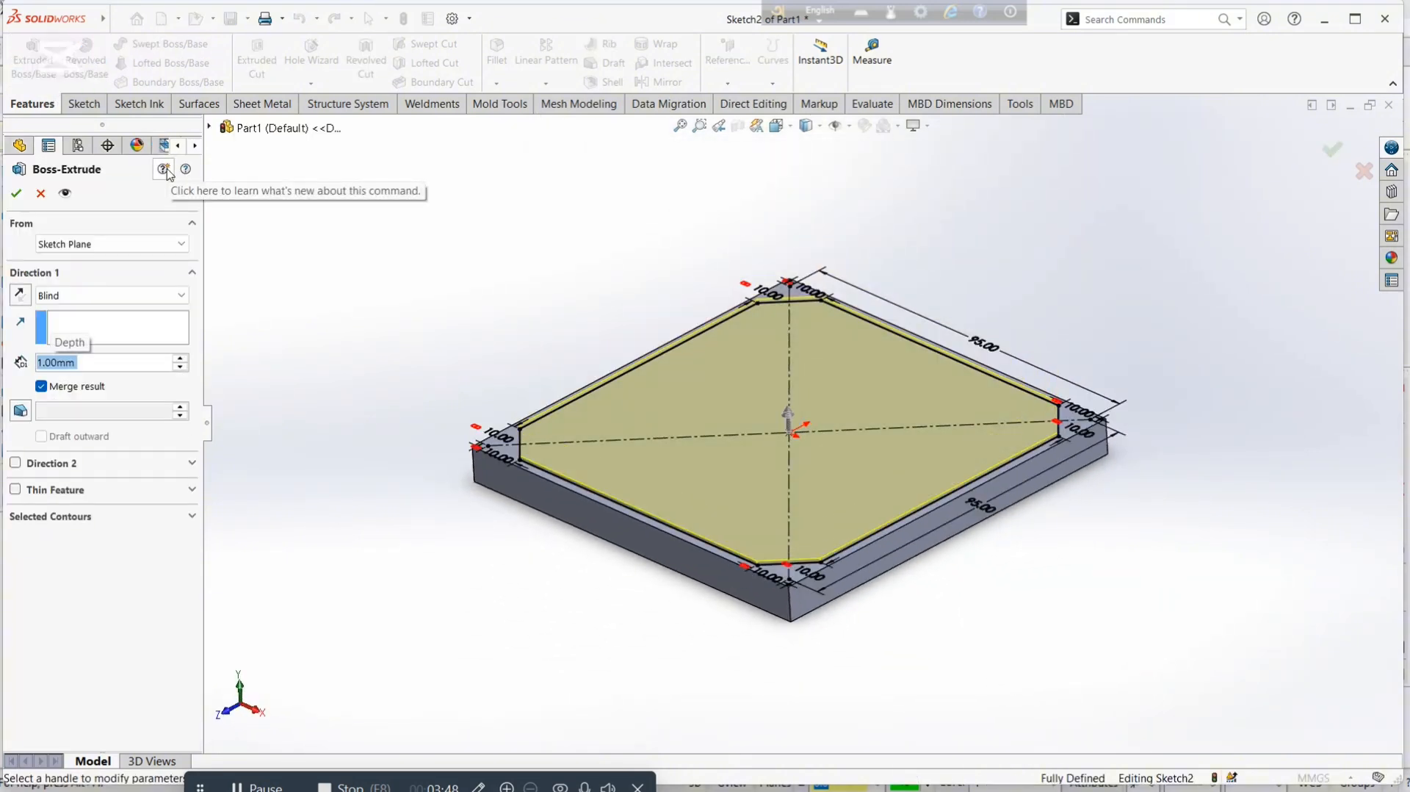
pyautogui.click(1333, 149)
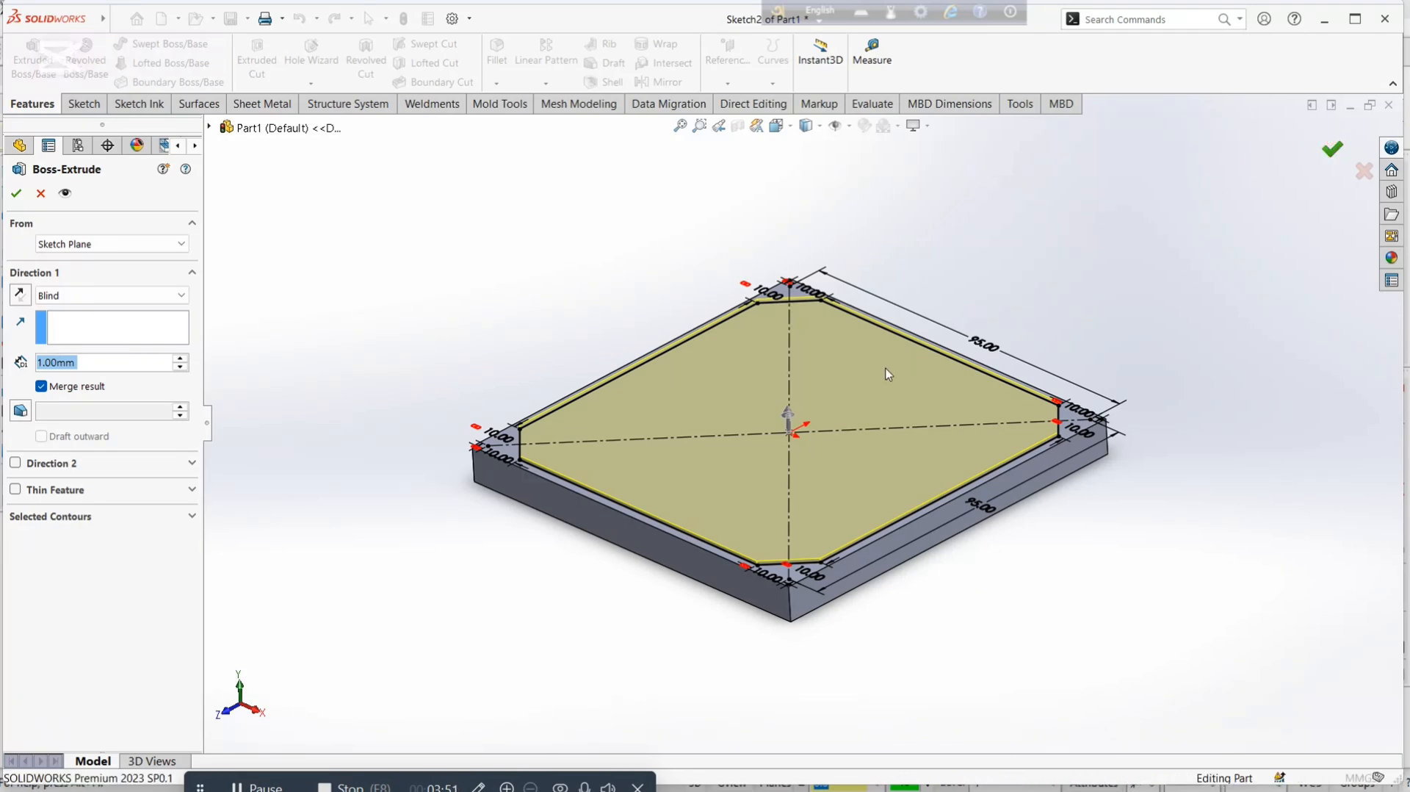
# Start a sketch on the raised pad's top face and draw an origin-centered circle of about 20 mm radius.
pyautogui.rightClick(882, 379)
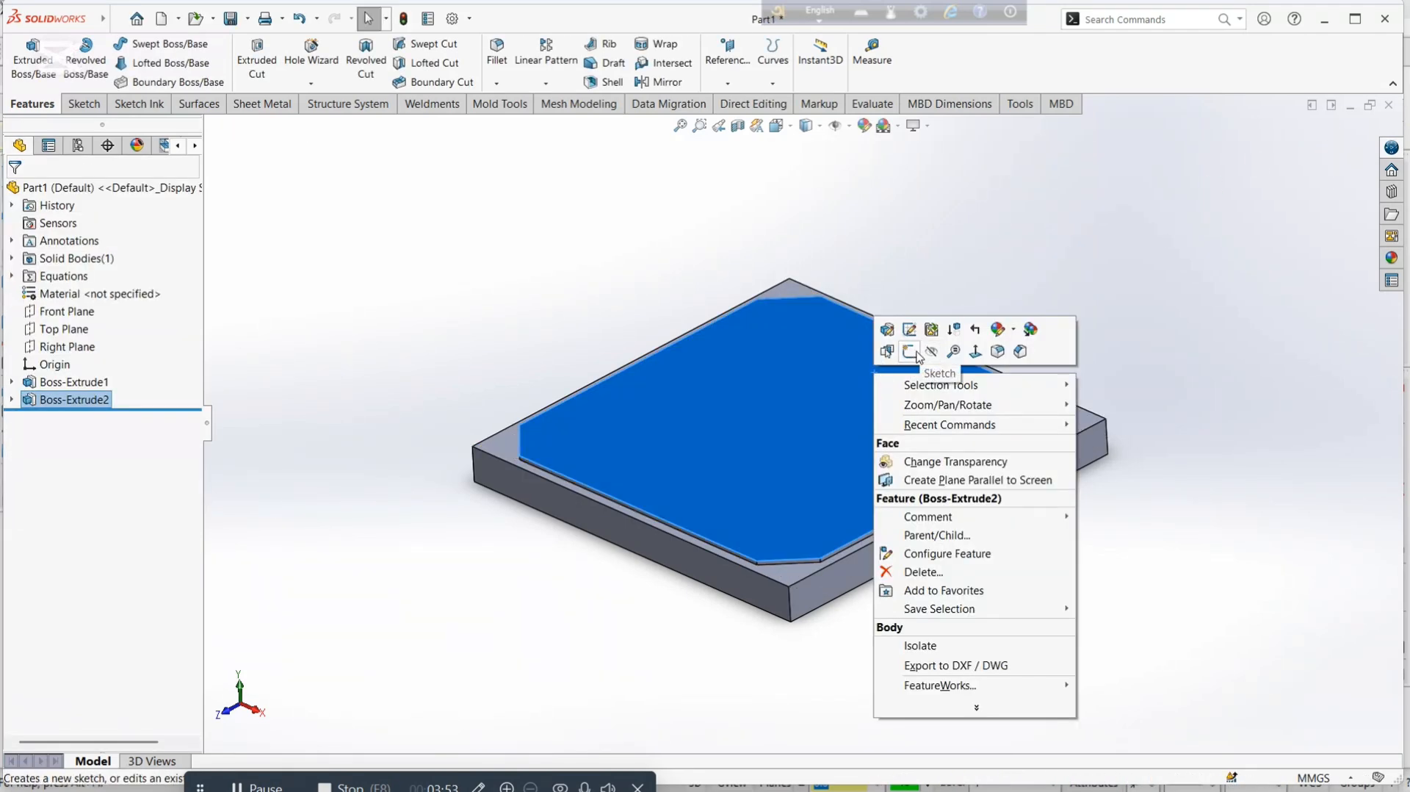
pyautogui.click(909, 351)
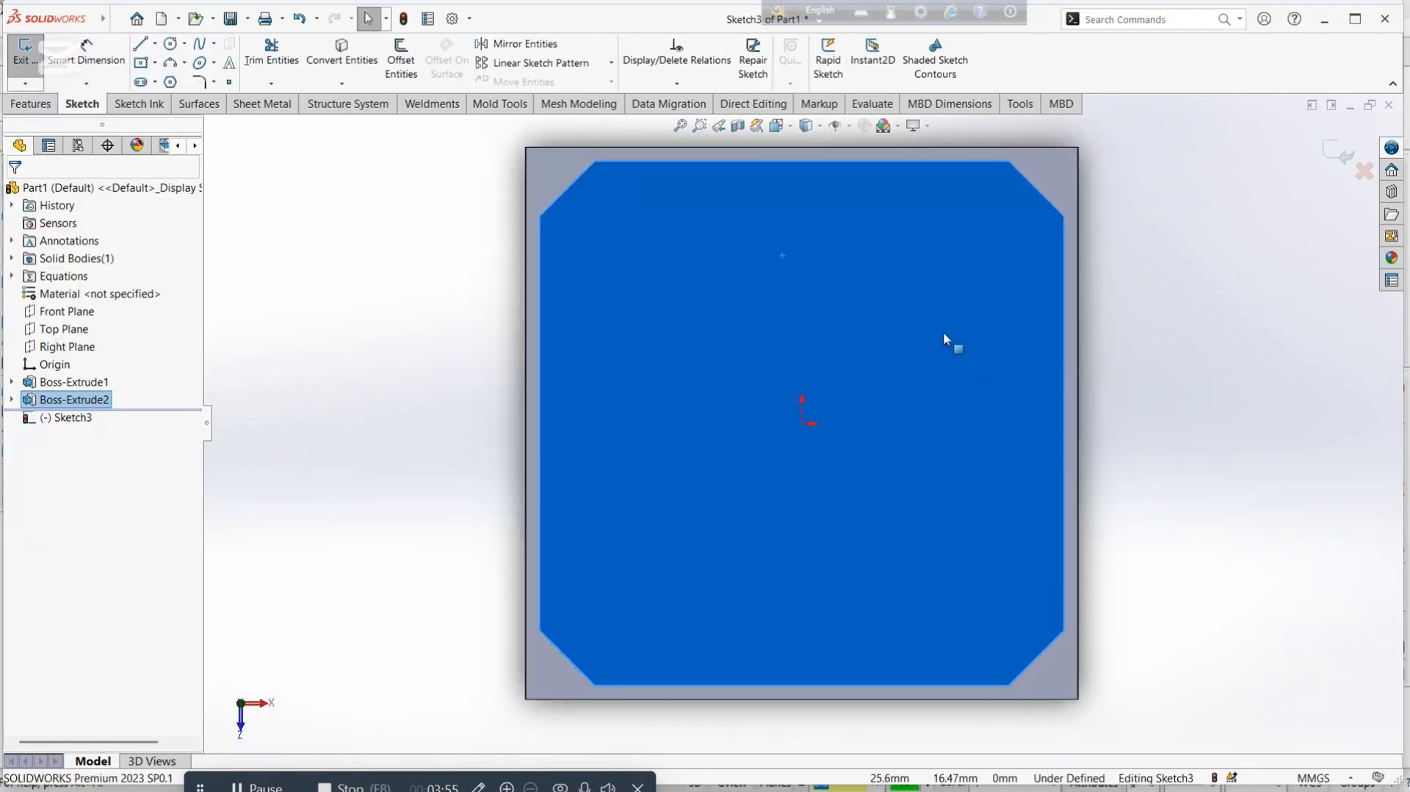
pyautogui.click(170, 44)
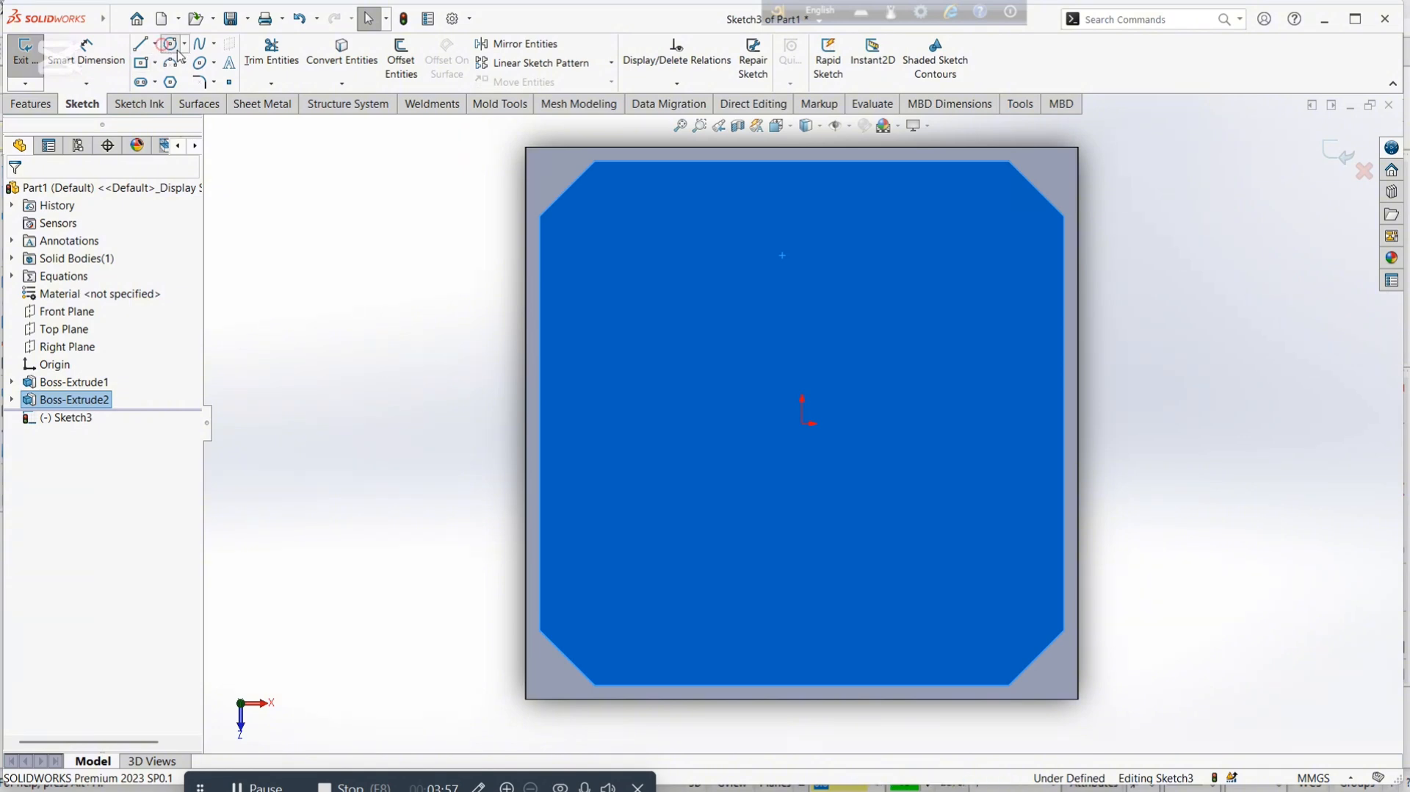
pyautogui.click(802, 423)
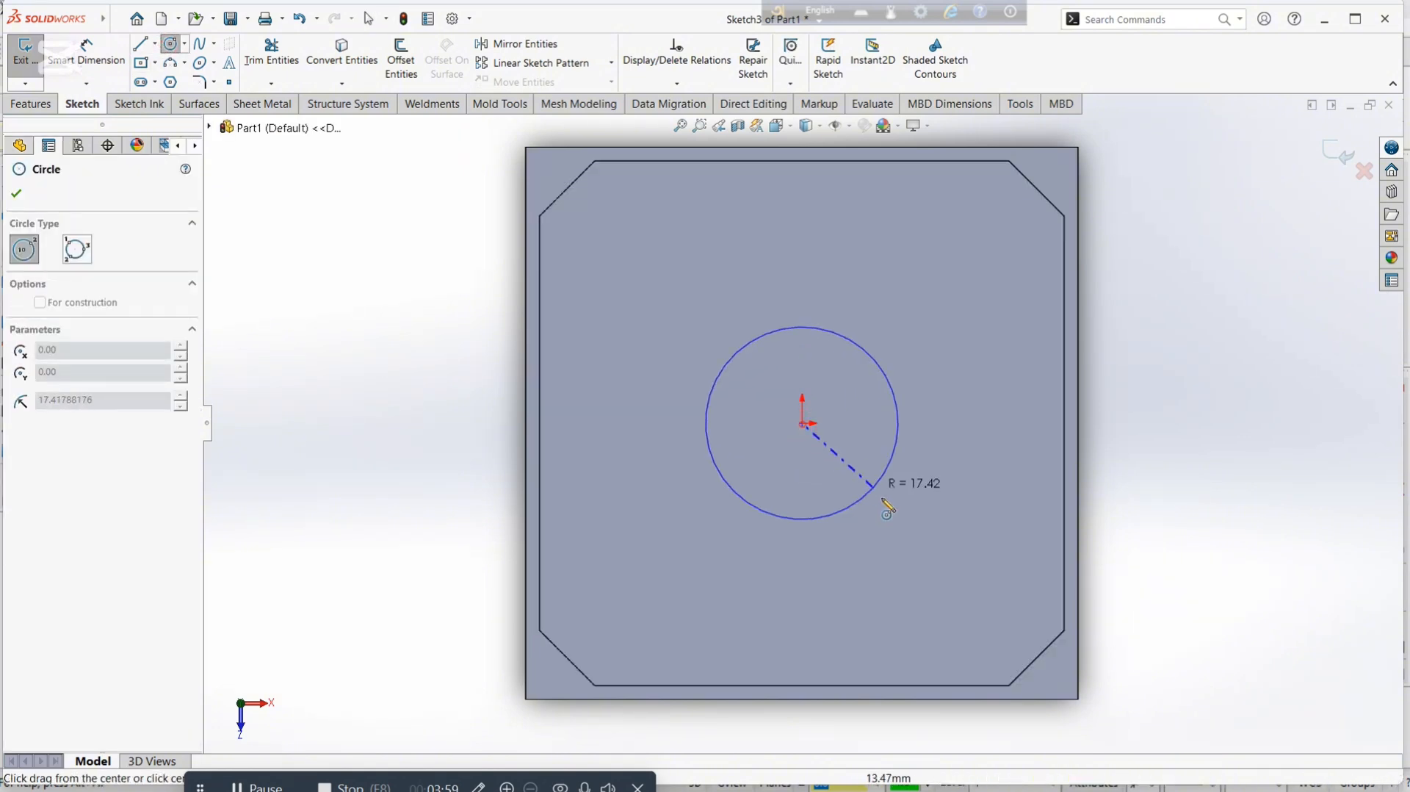
pyautogui.click(891, 488)
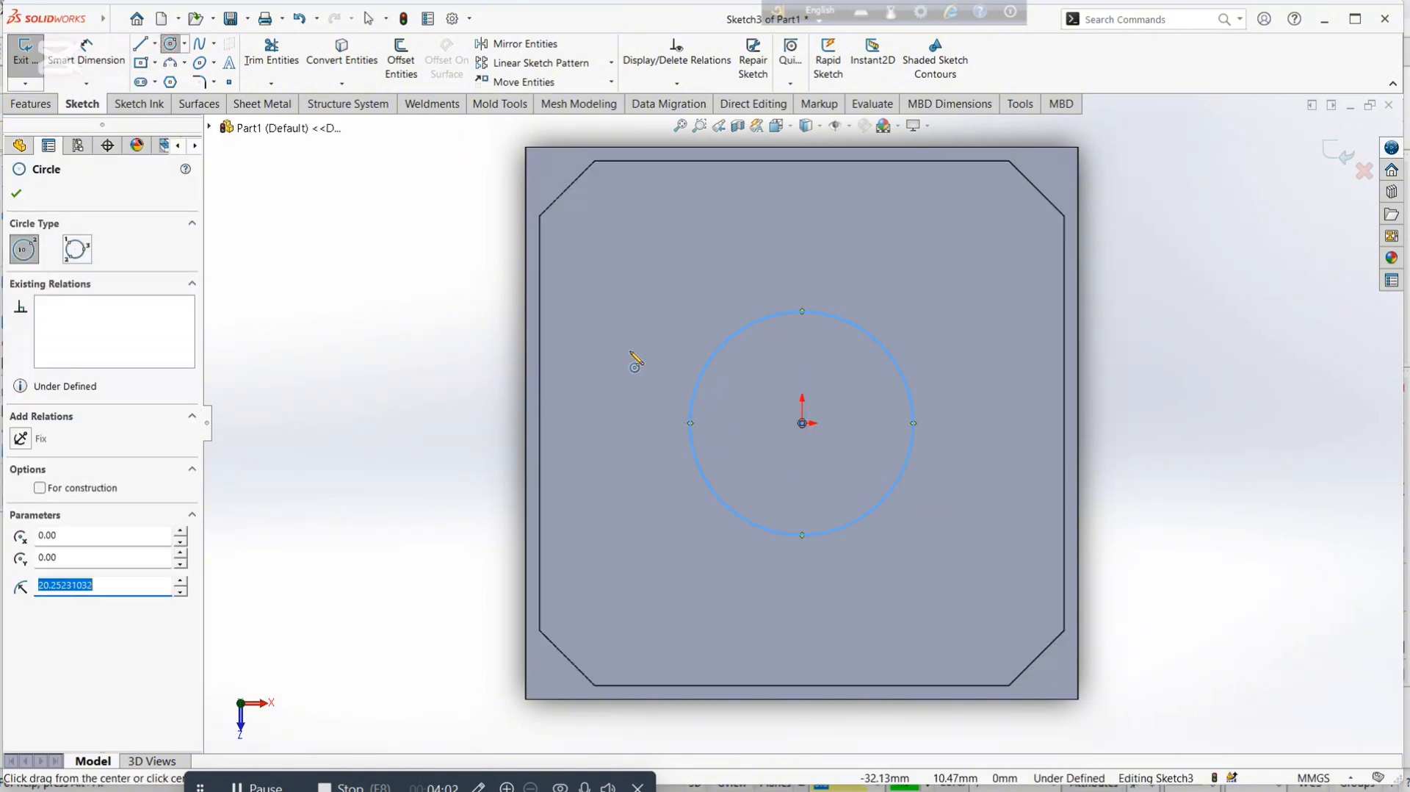
# Draw a vertical centerline about 28 mm long from the origin up past the circle.
pyautogui.click(155, 45)
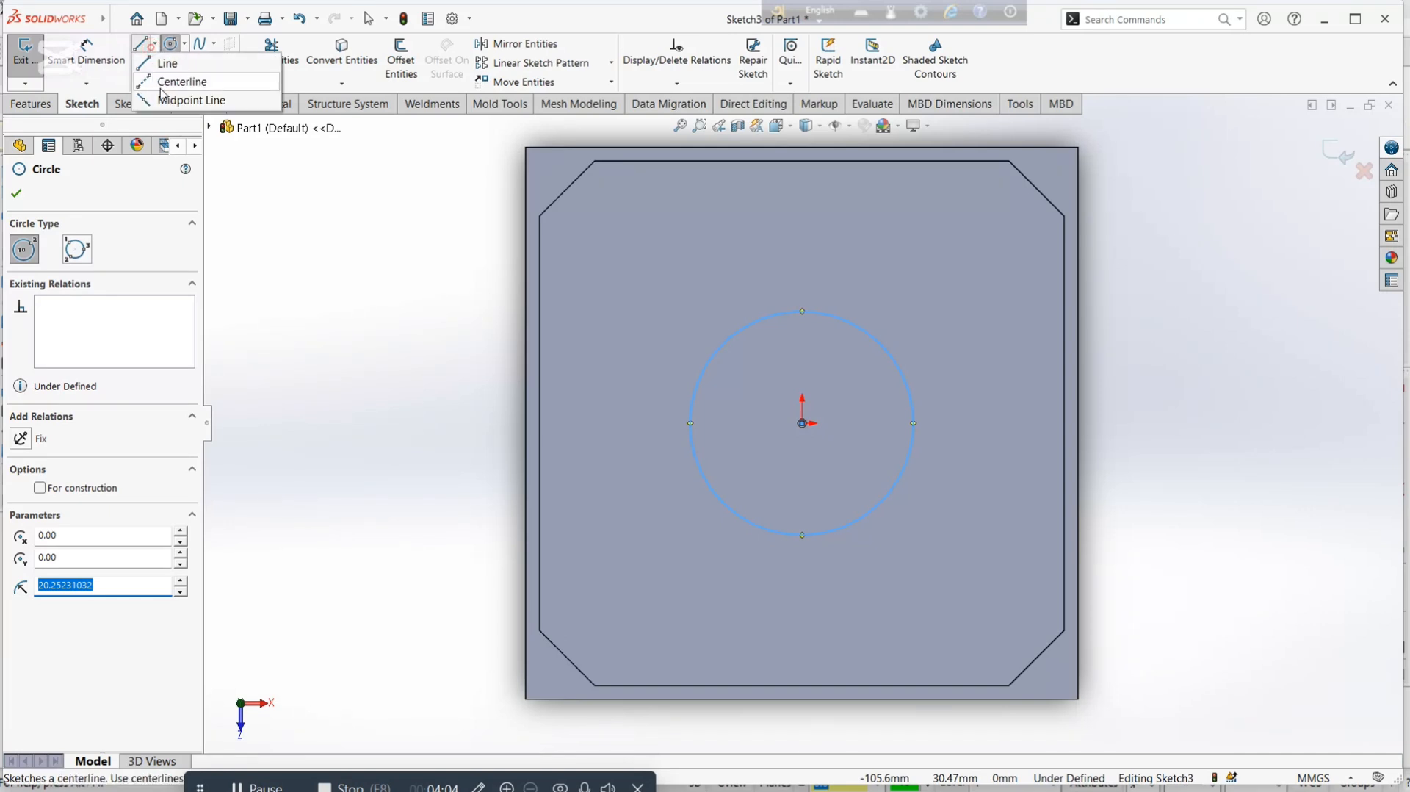
pyautogui.click(184, 81)
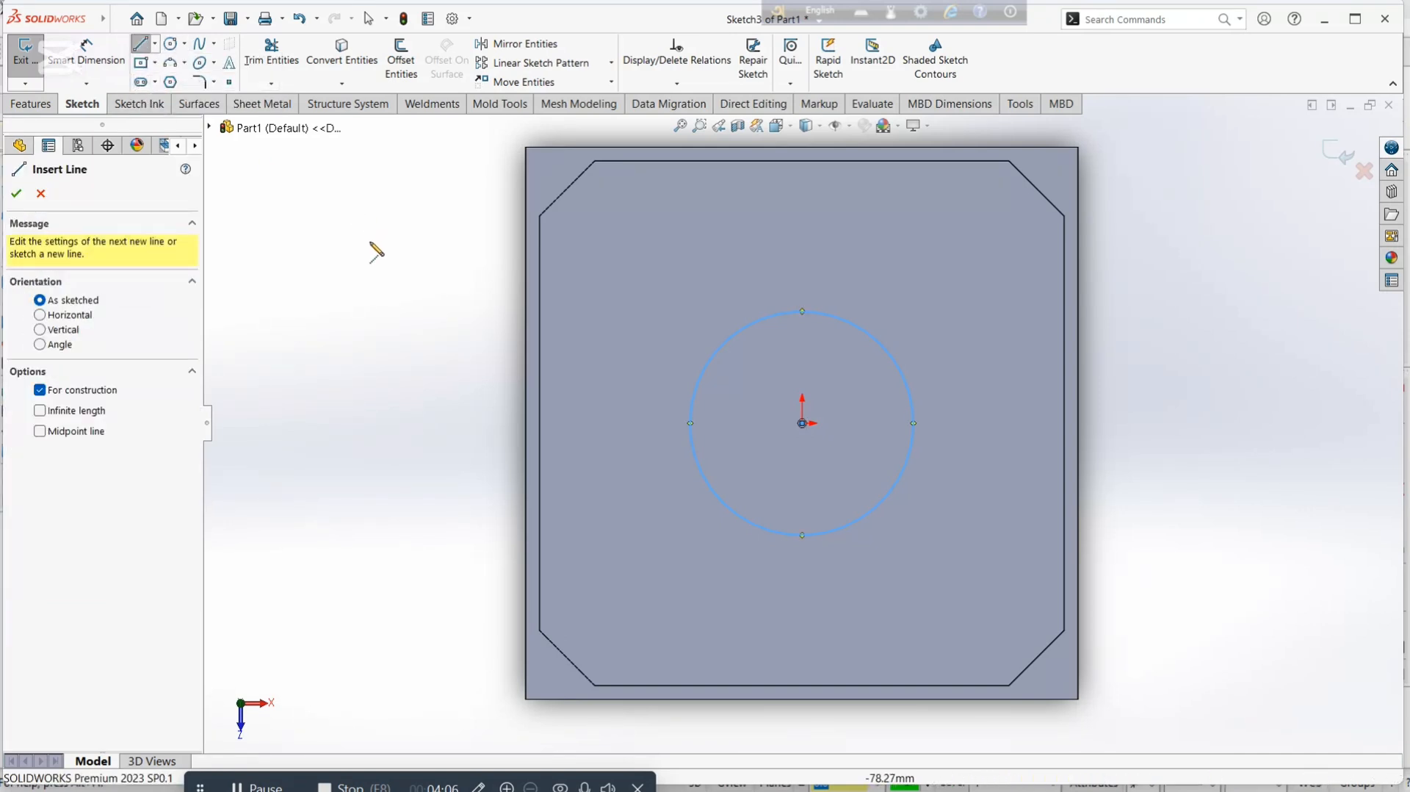
pyautogui.click(802, 423)
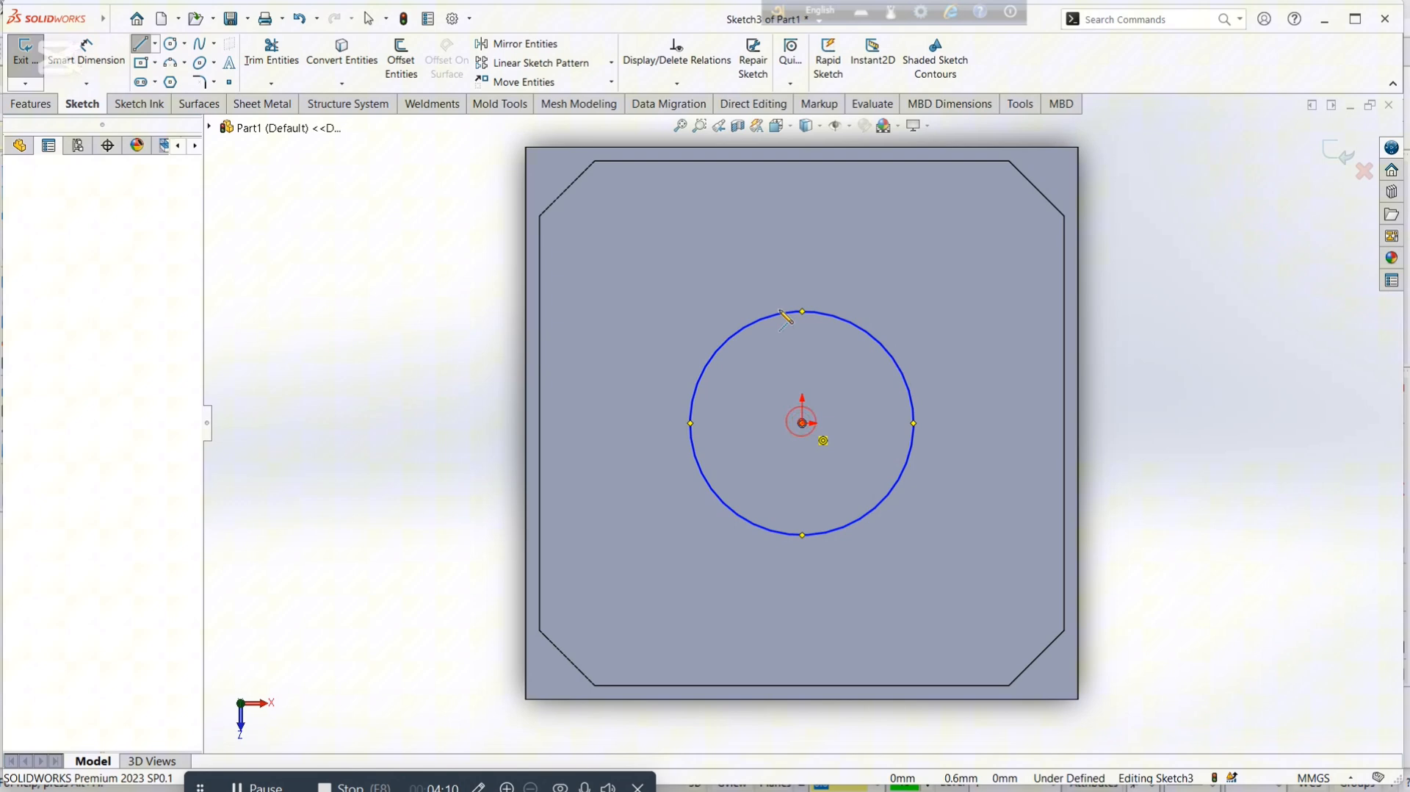
pyautogui.click(802, 271)
pyautogui.rightClick(739, 273)
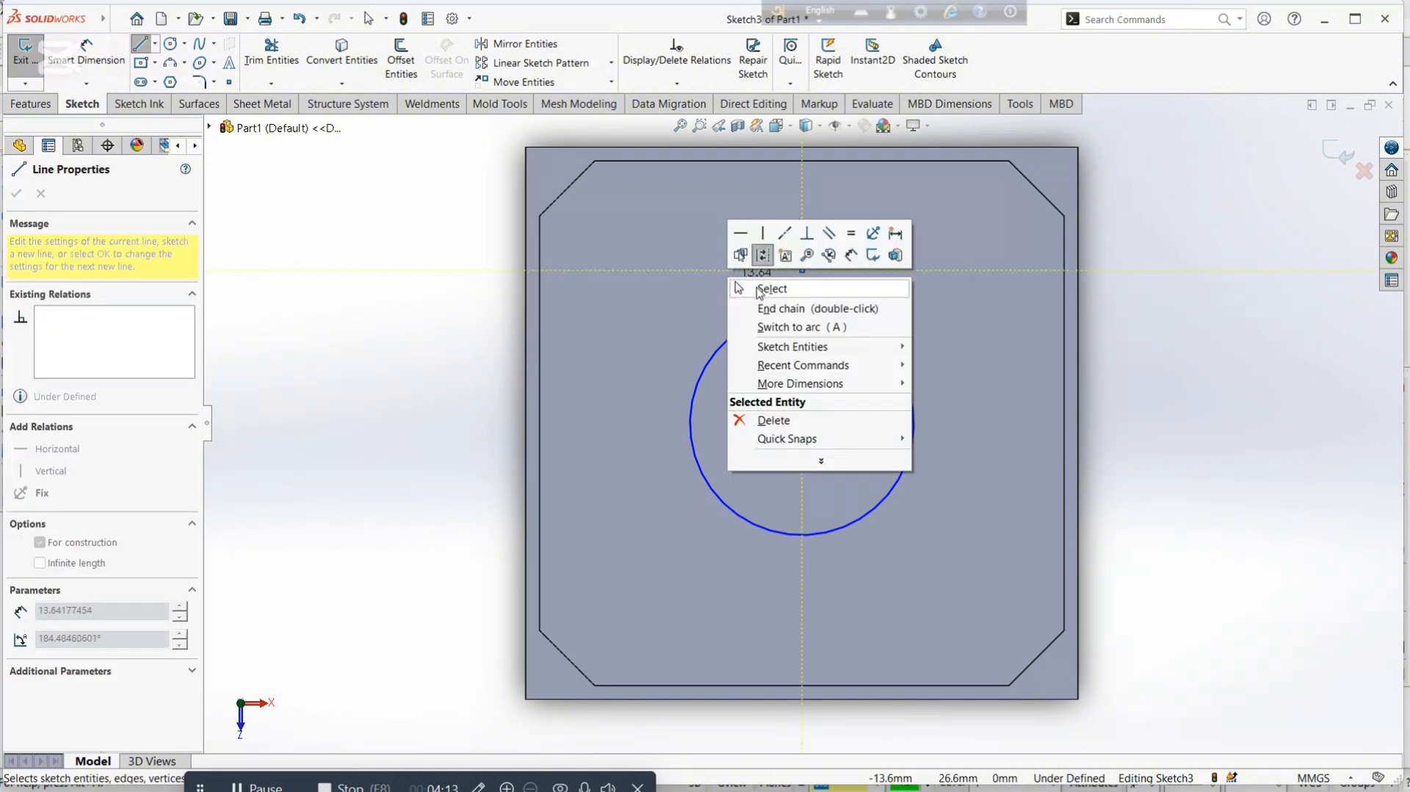
pyautogui.click(756, 286)
# Dimension the origin-centered circle's diameter to 36 mm.
pyautogui.click(112, 38)
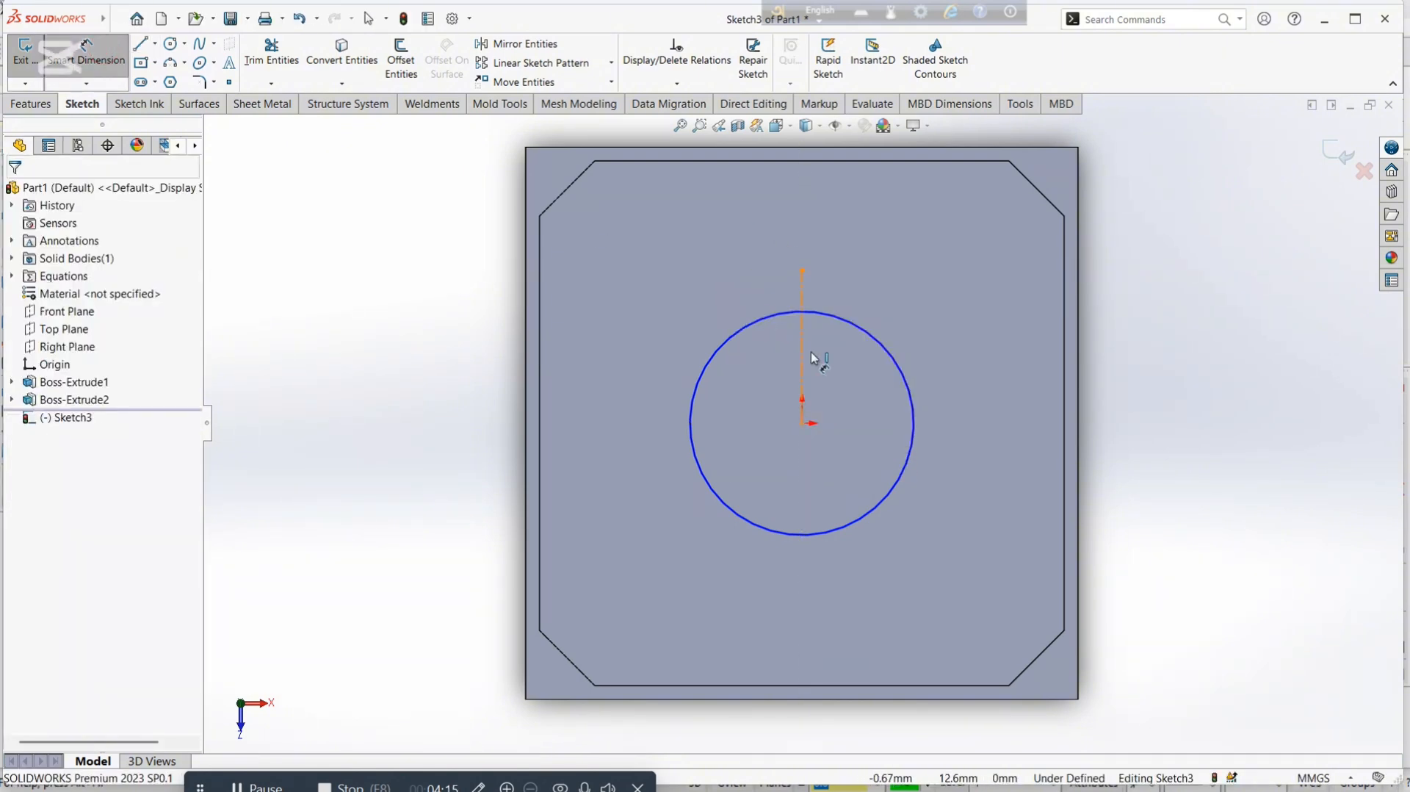
pyautogui.click(846, 323)
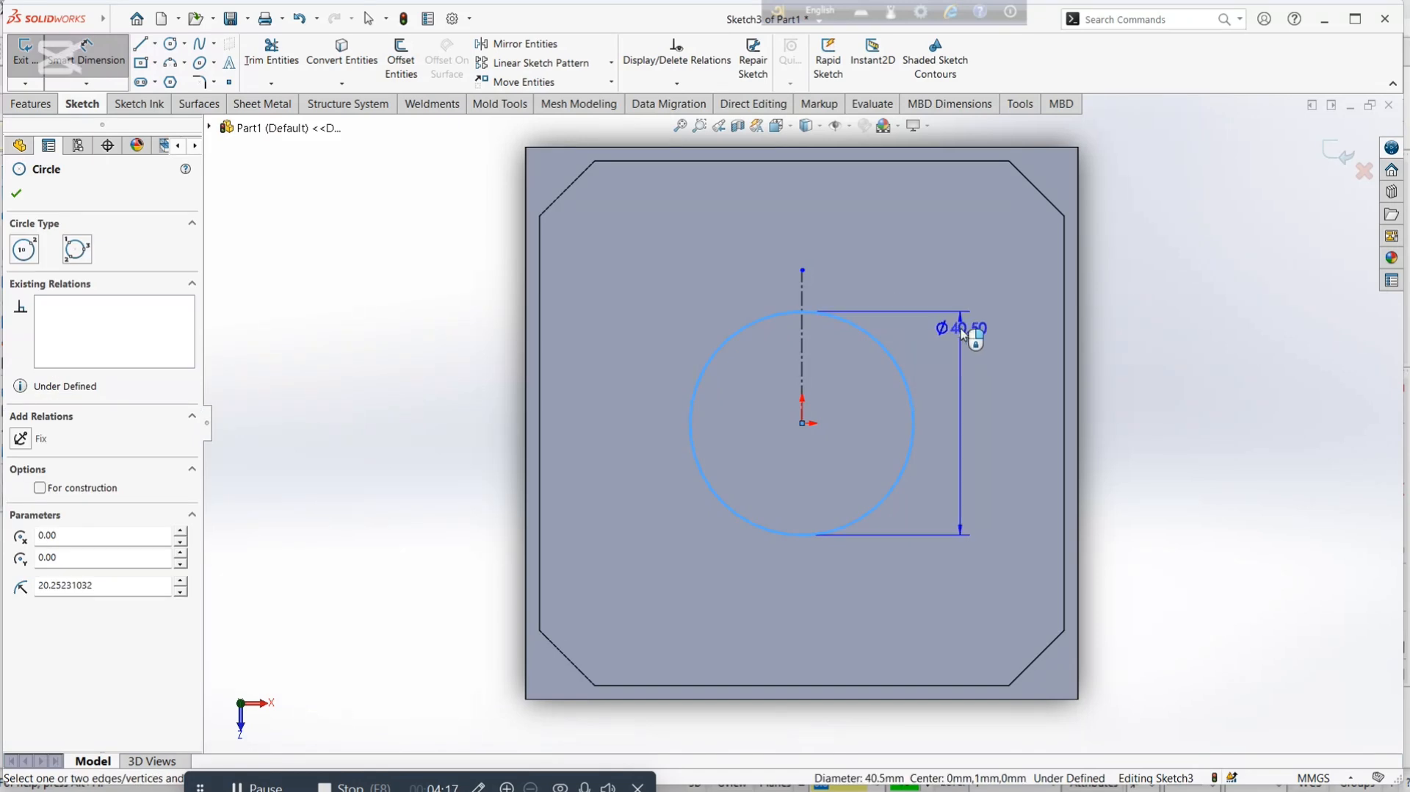
pyautogui.click(981, 412)
pyautogui.write('36')
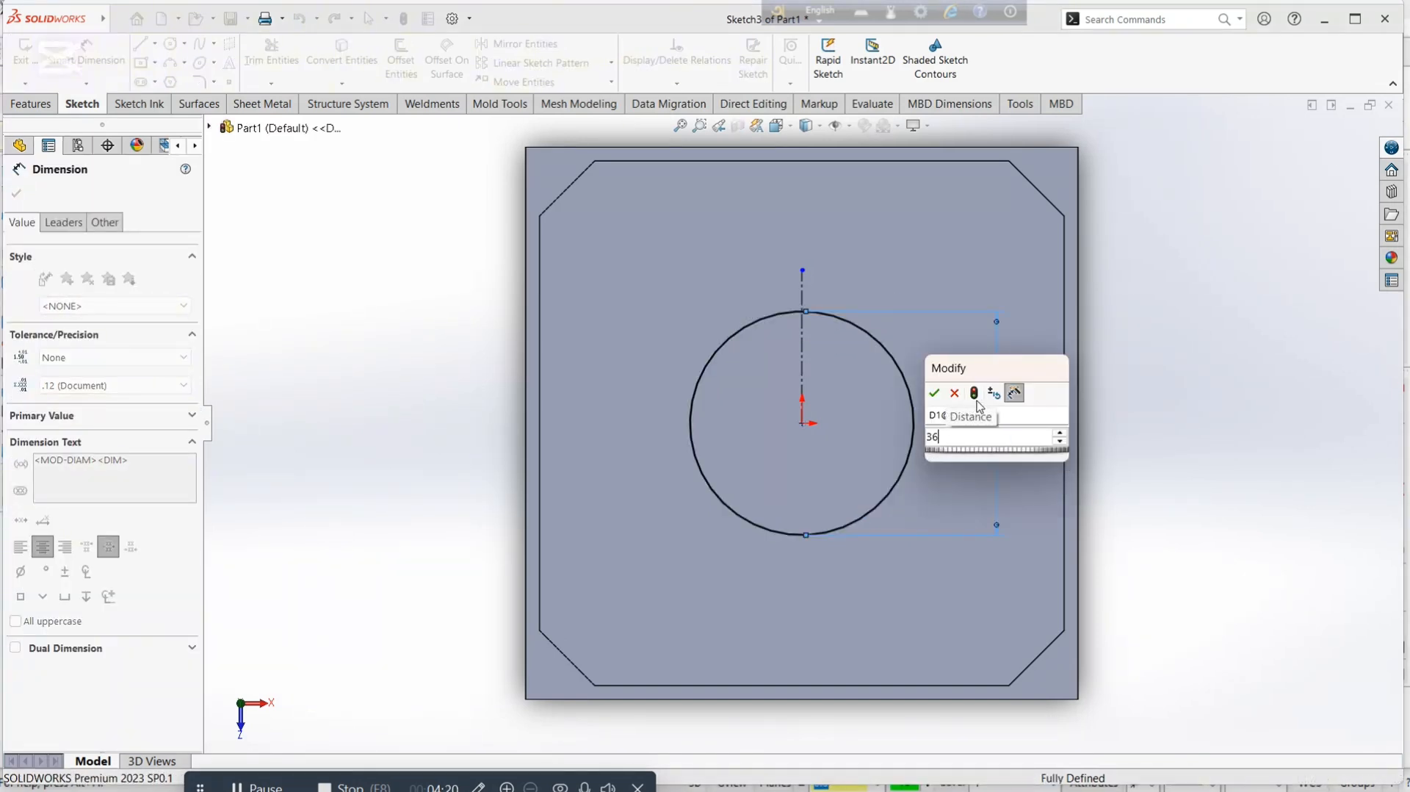
pyautogui.press('Return')
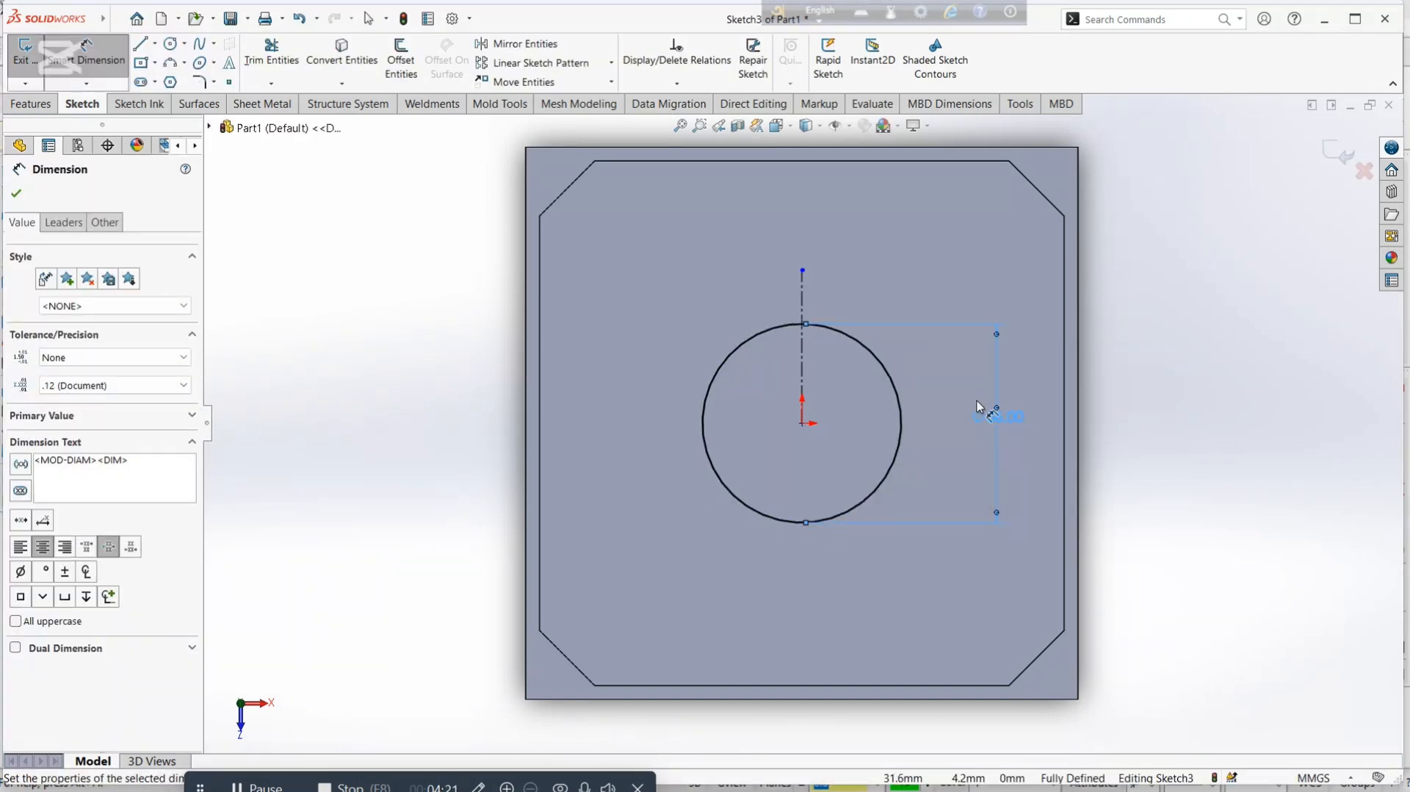
# Dimension the vertical centerline's length to 25 mm.
pyautogui.click(805, 290)
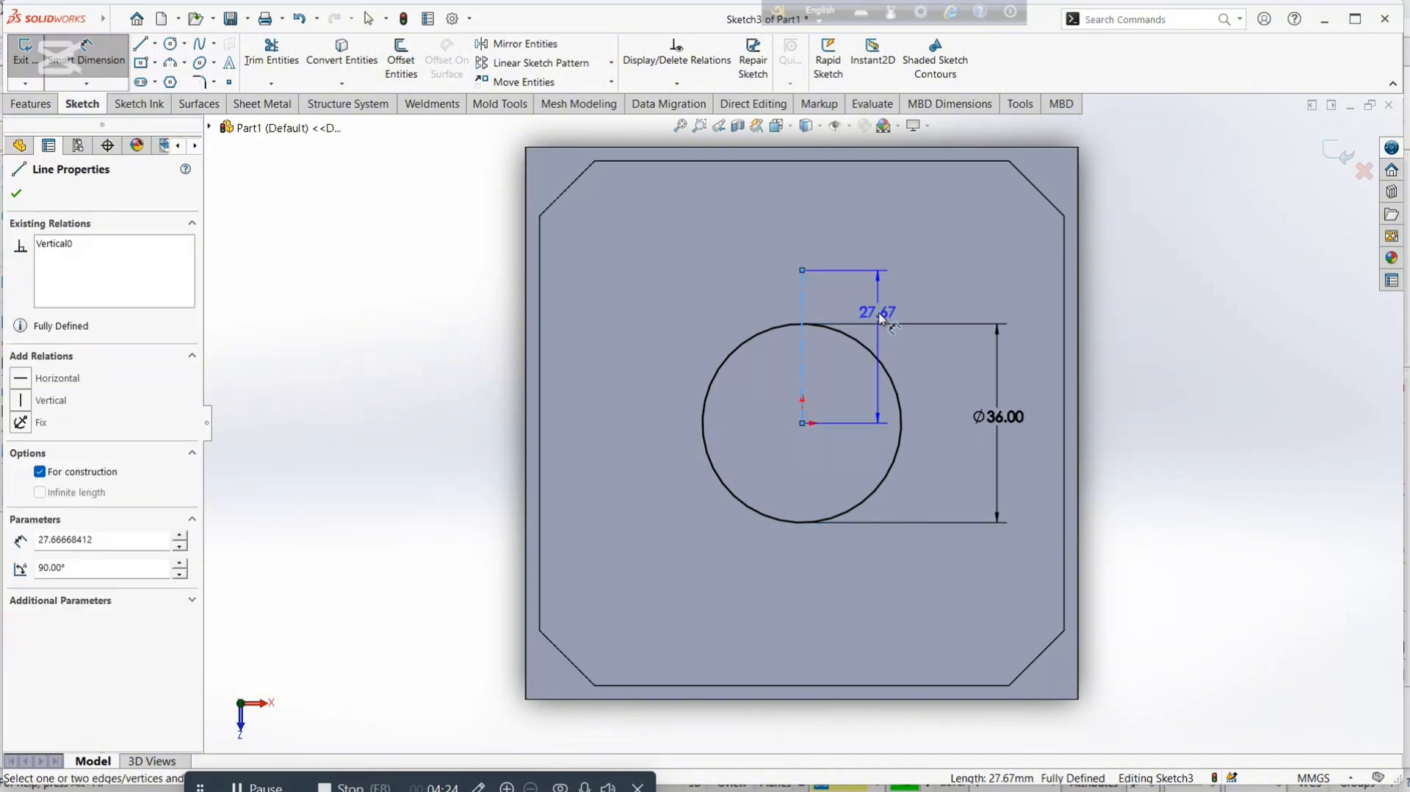
pyautogui.click(882, 318)
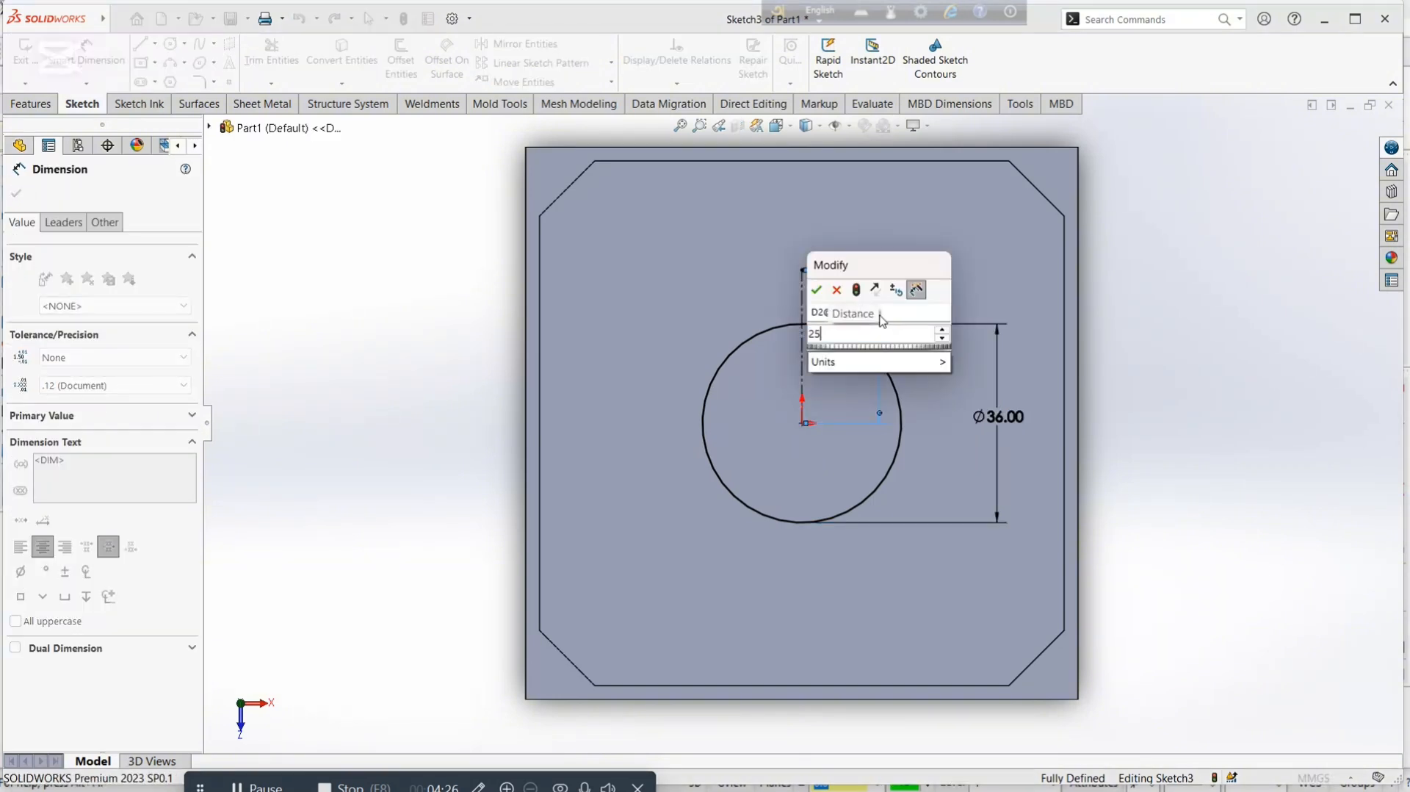
pyautogui.press('Return')
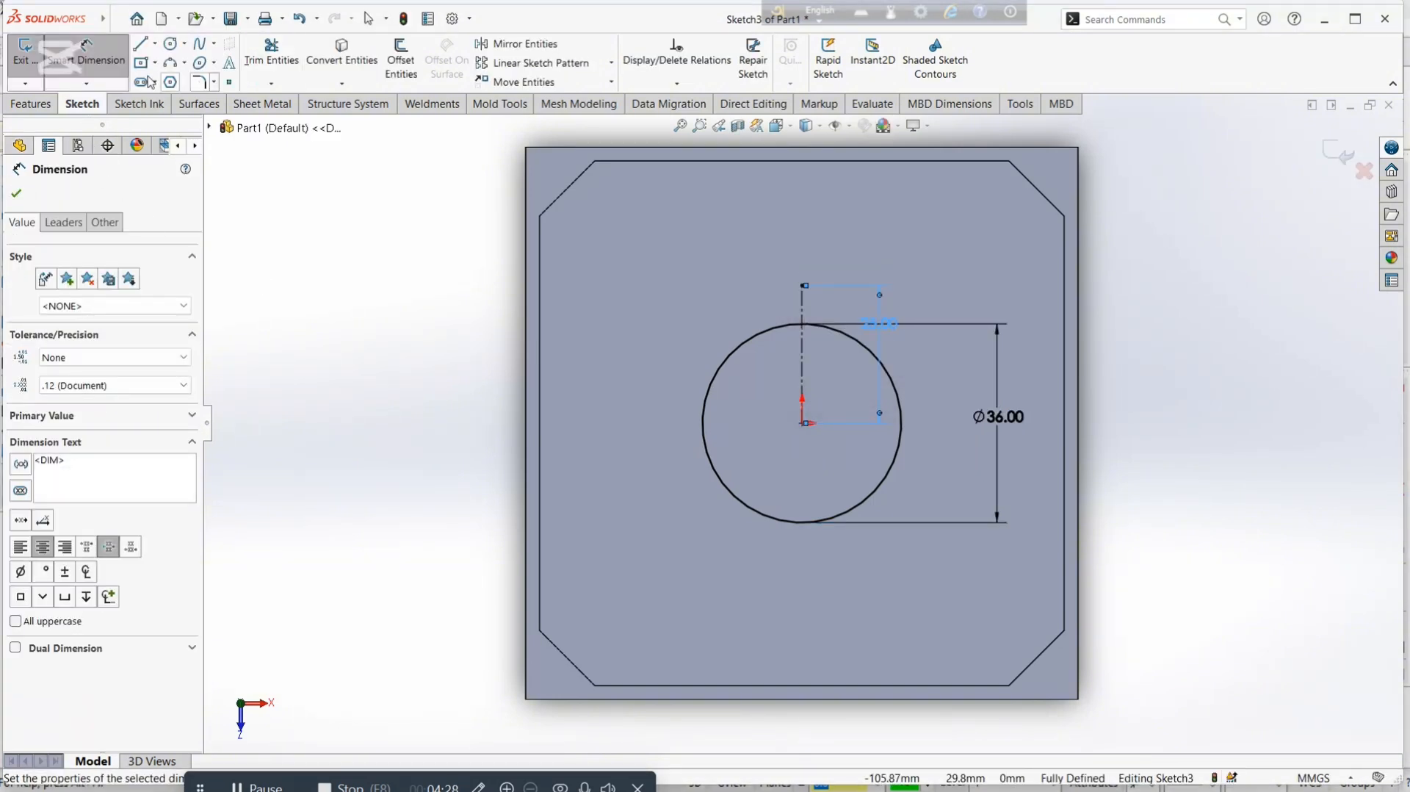
# Draw a circle about 14 mm in diameter centered on the centerline's upper endpoint.
pyautogui.click(170, 45)
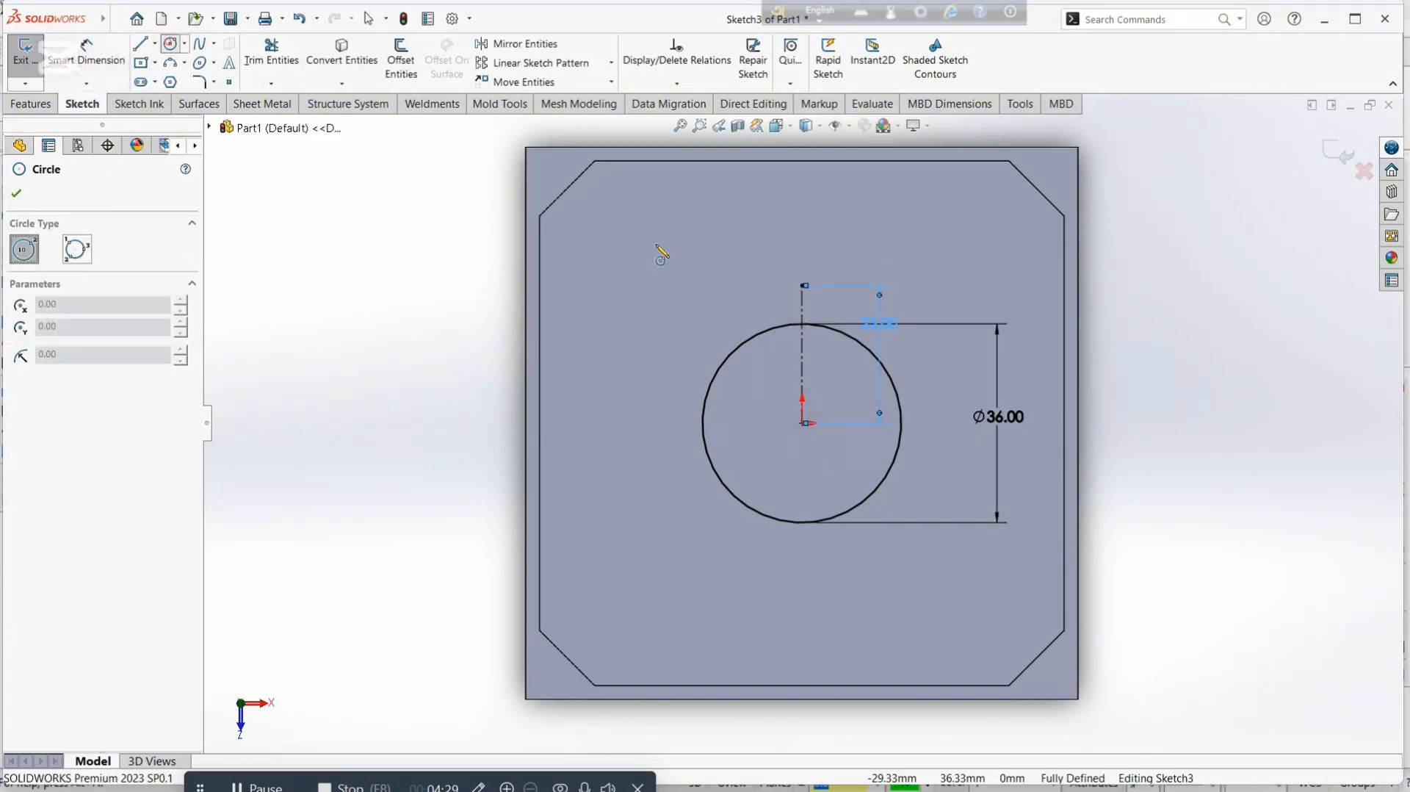
pyautogui.click(803, 285)
pyautogui.click(803, 324)
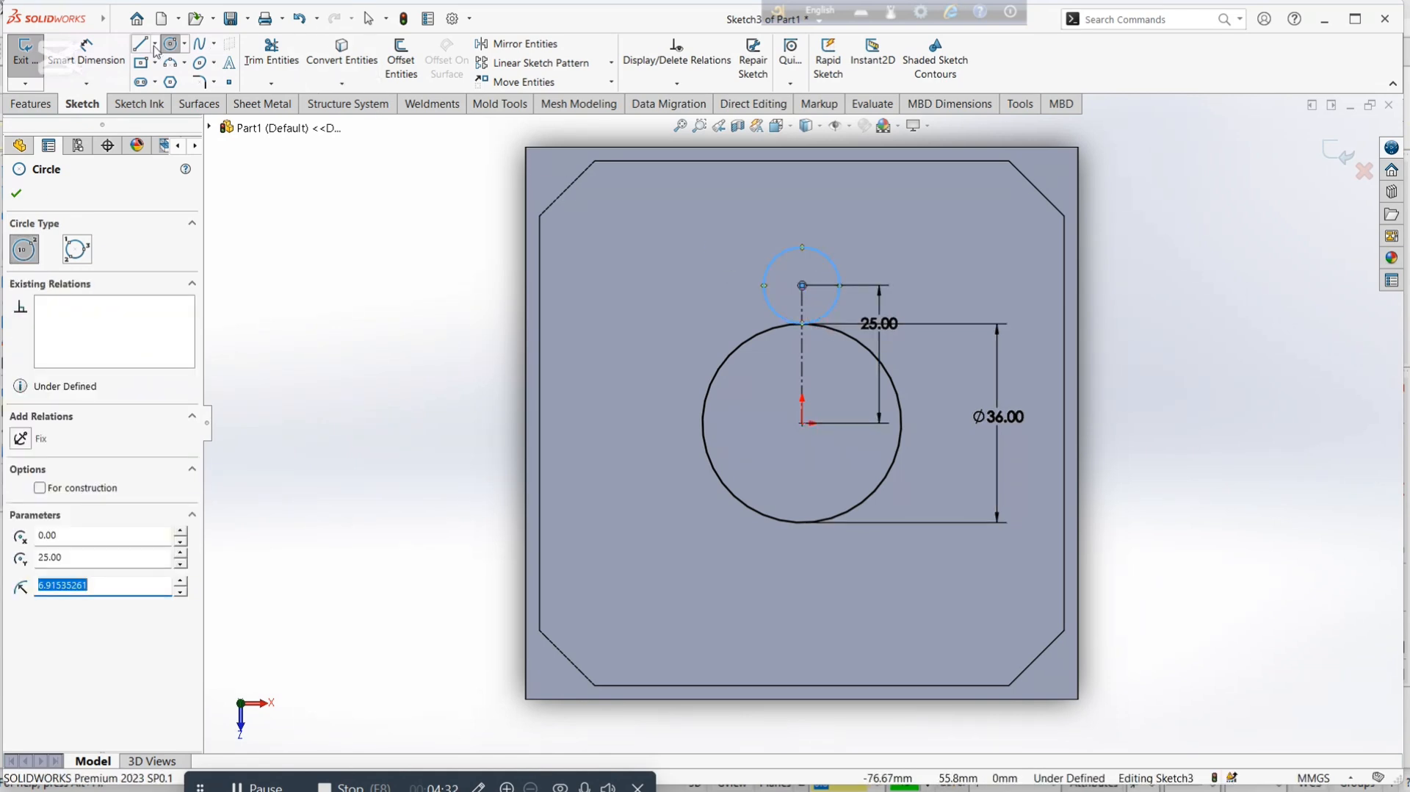
# Dimension the small upper circle's diameter to 20 mm.
pyautogui.click(103, 64)
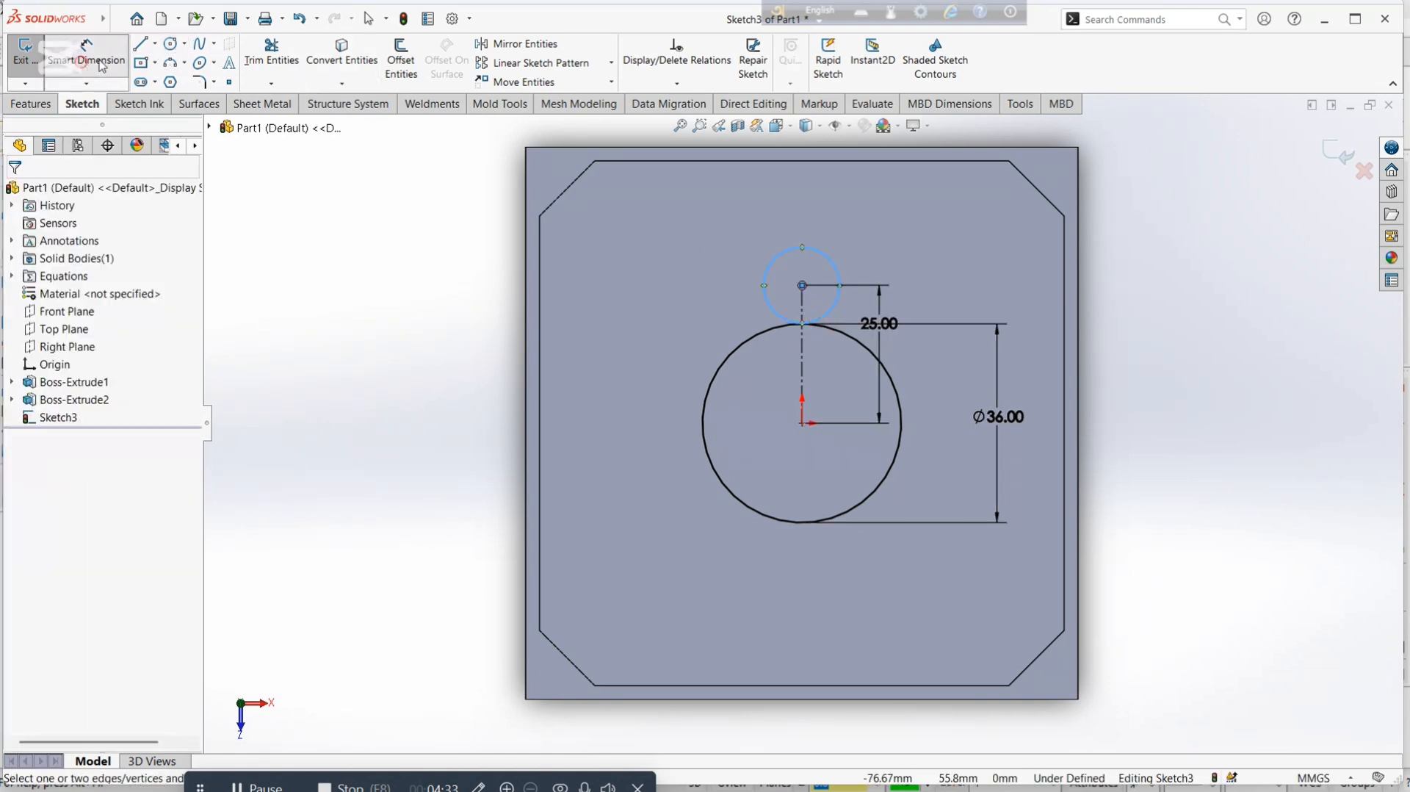
pyautogui.click(832, 265)
pyautogui.click(898, 214)
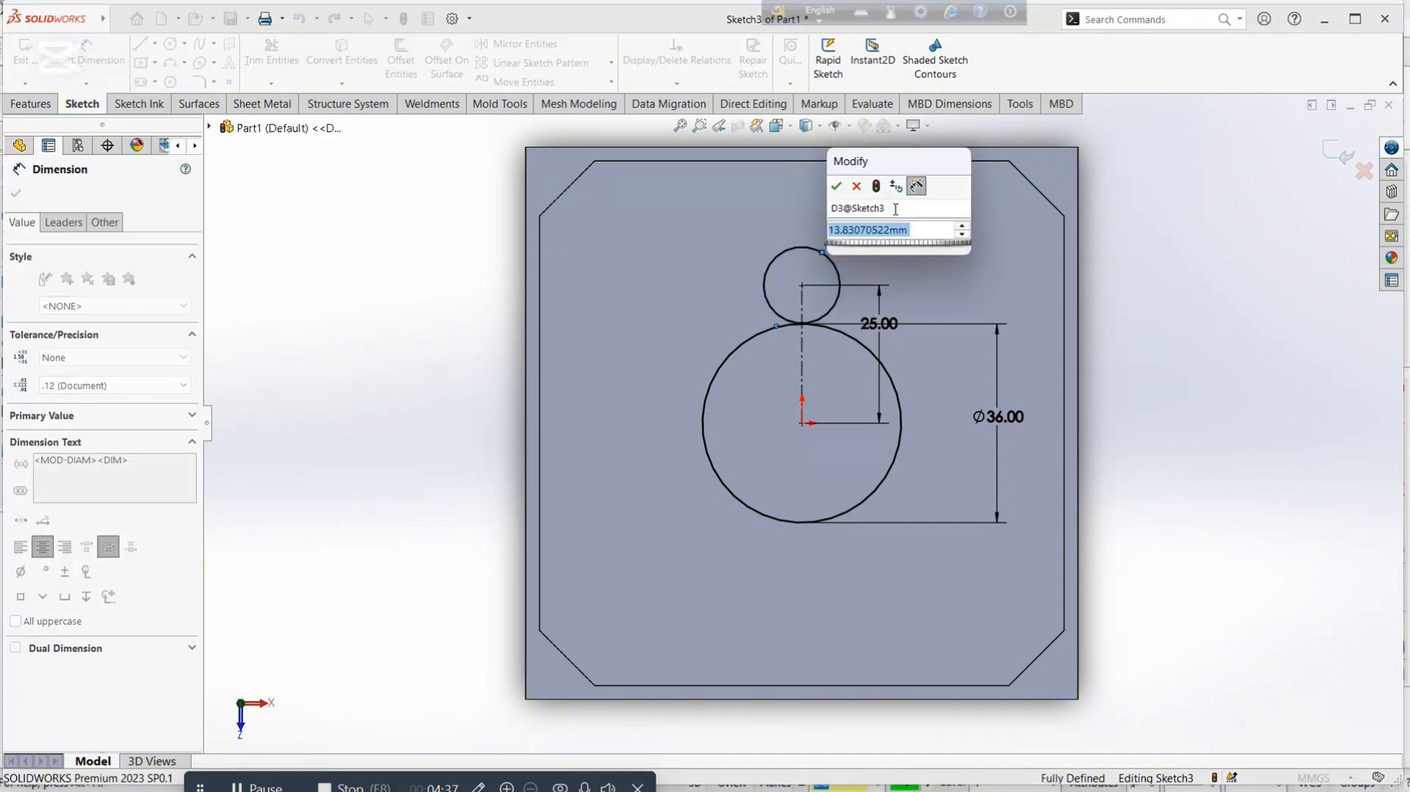
pyautogui.write('20')
pyautogui.press('Return')
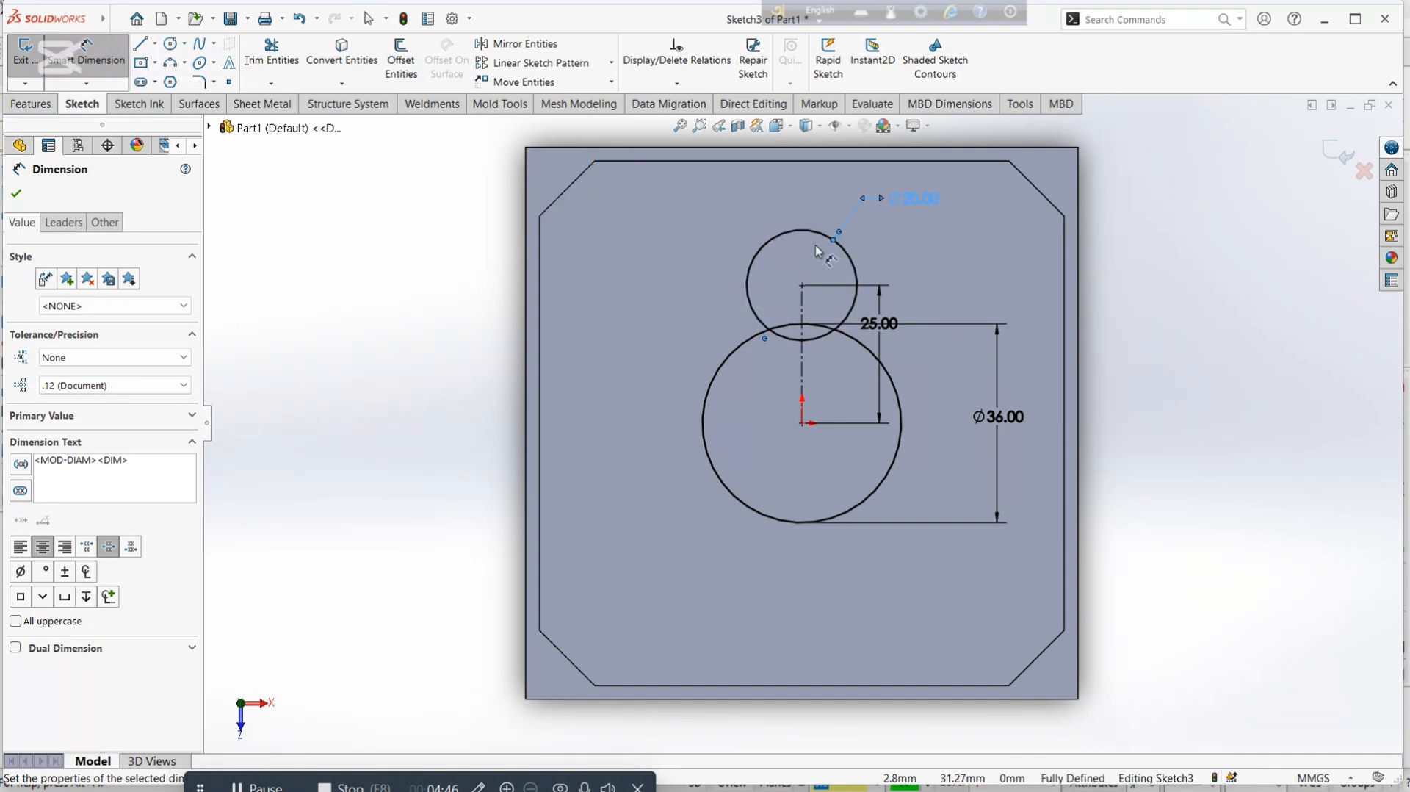
# Circular-pattern the 20 mm circle and its vertical centerline around the origin with 4 equally spaced instances over 360 degrees.
pyautogui.click(611, 63)
pyautogui.click(551, 97)
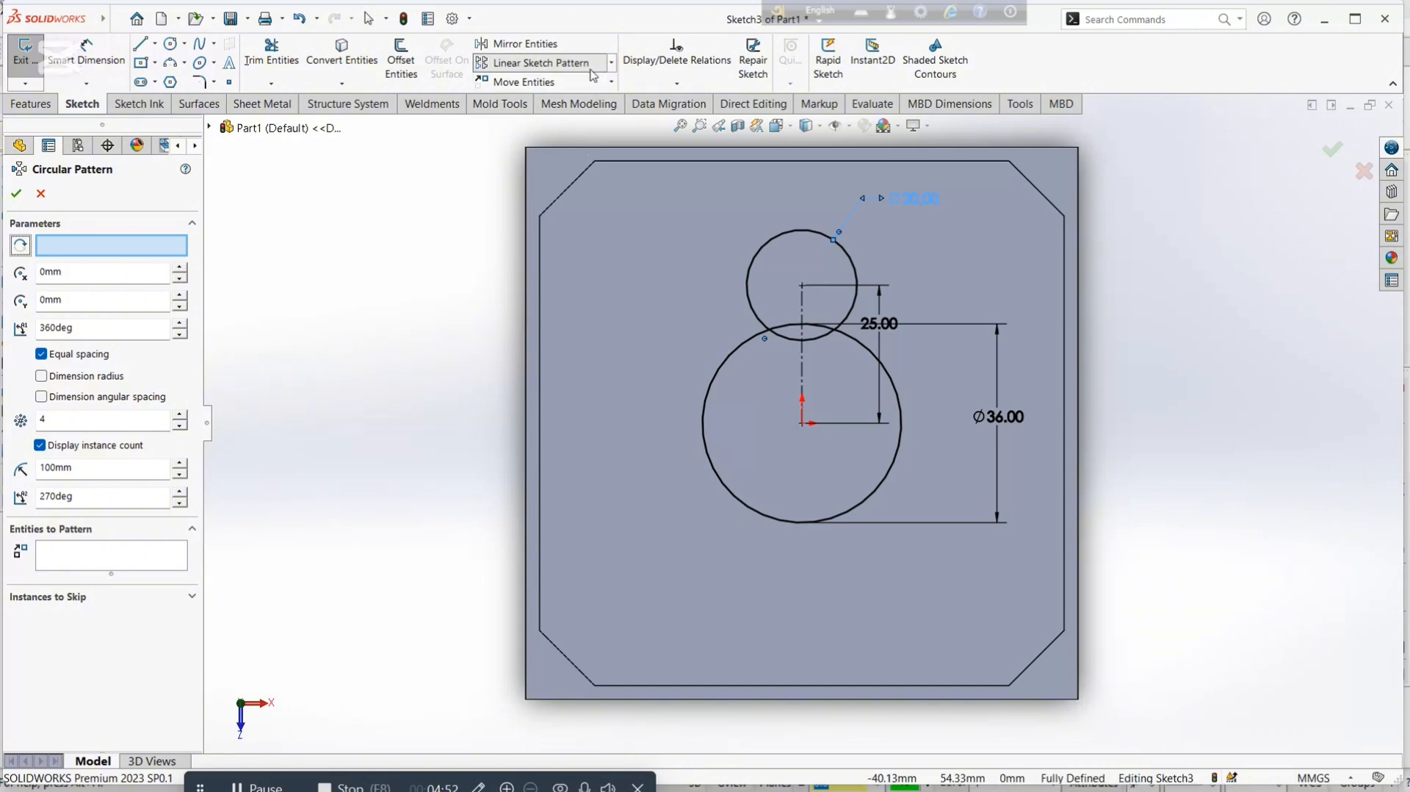
pyautogui.click(612, 64)
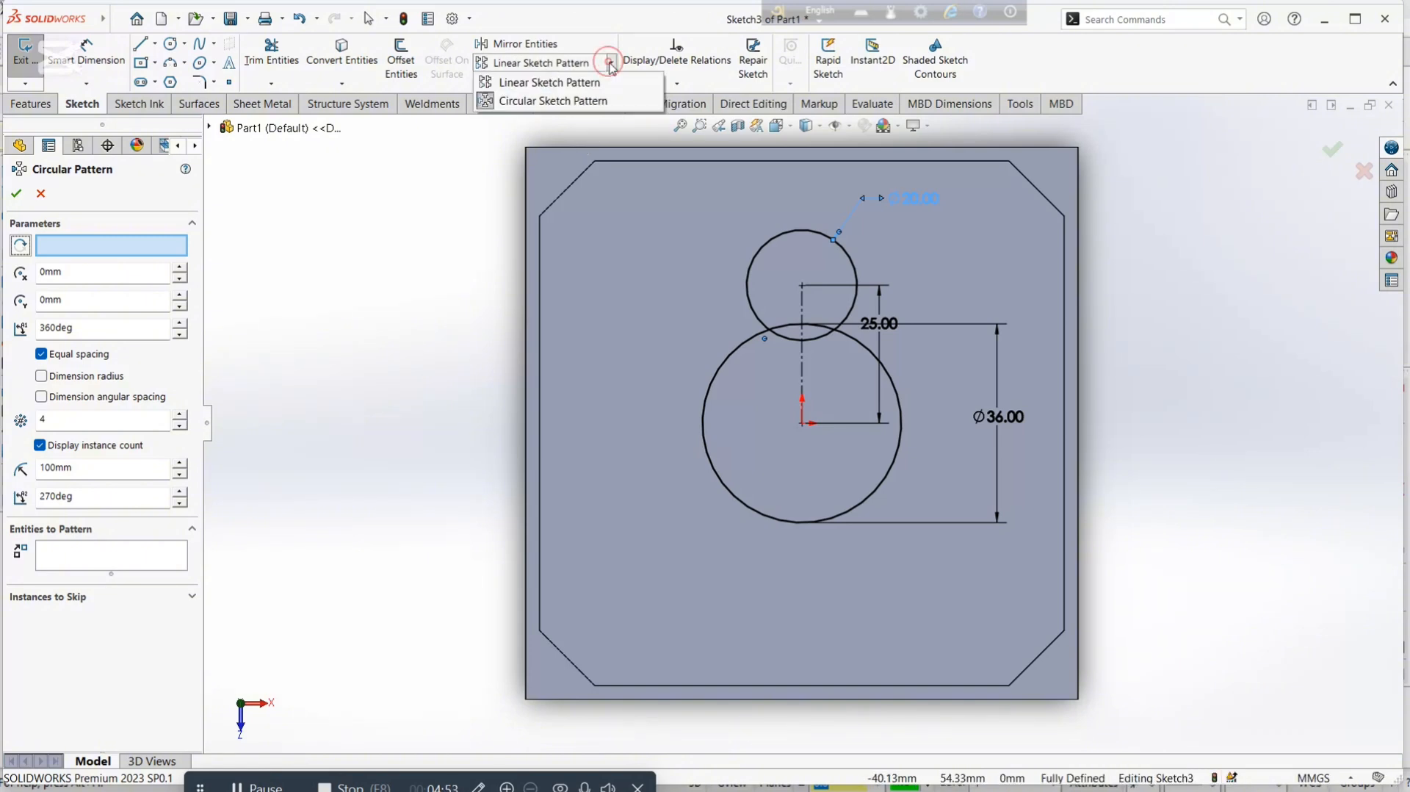
pyautogui.click(584, 102)
pyautogui.click(770, 245)
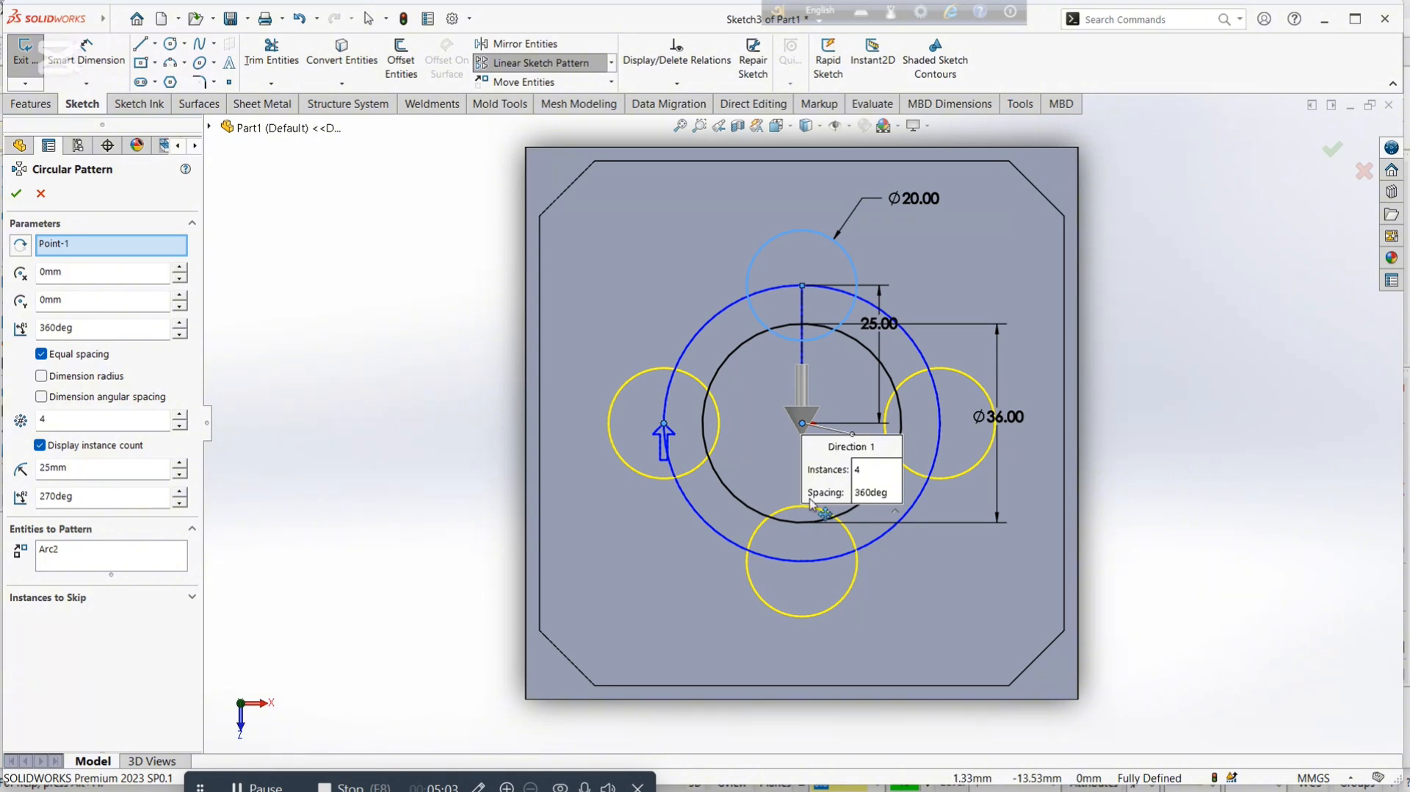
pyautogui.click(75, 413)
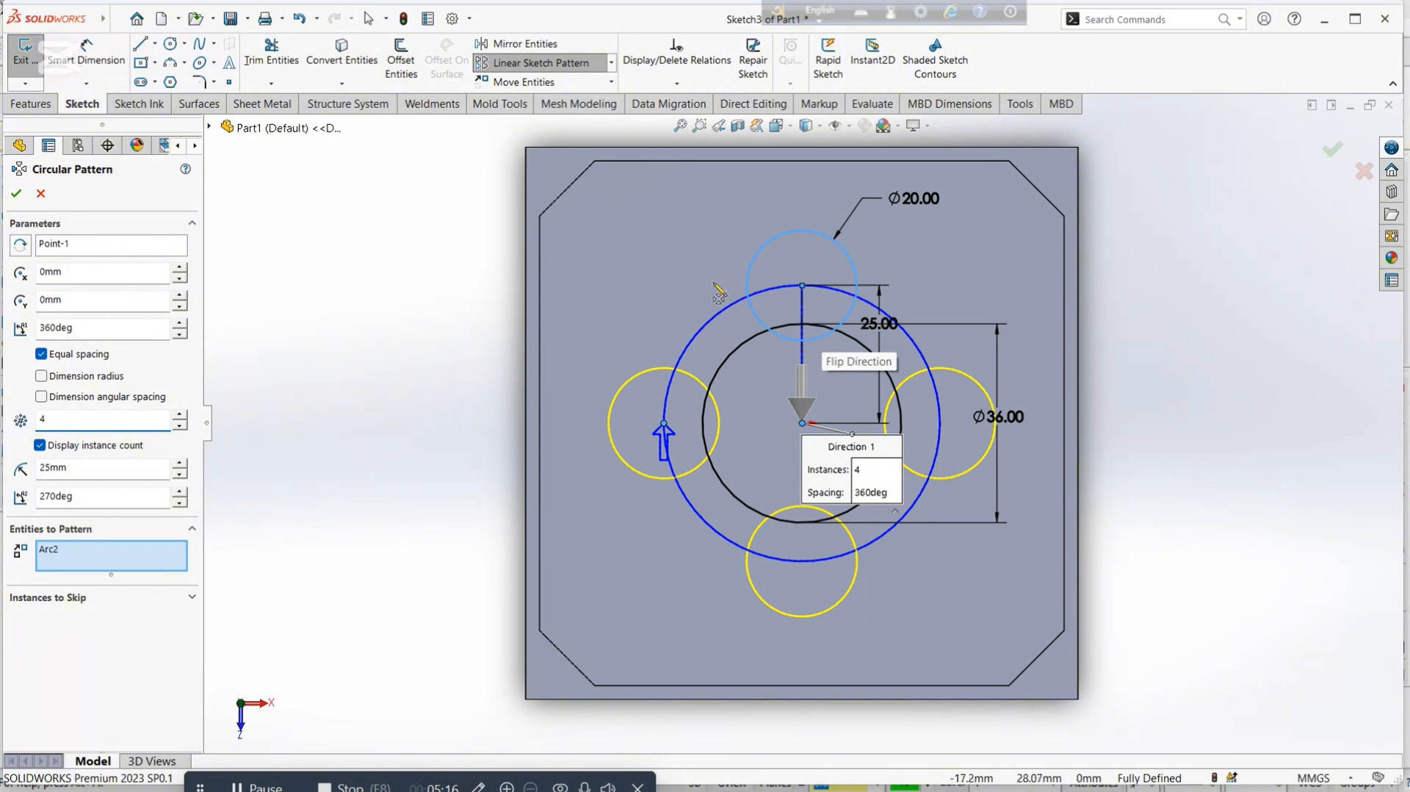
pyautogui.click(802, 312)
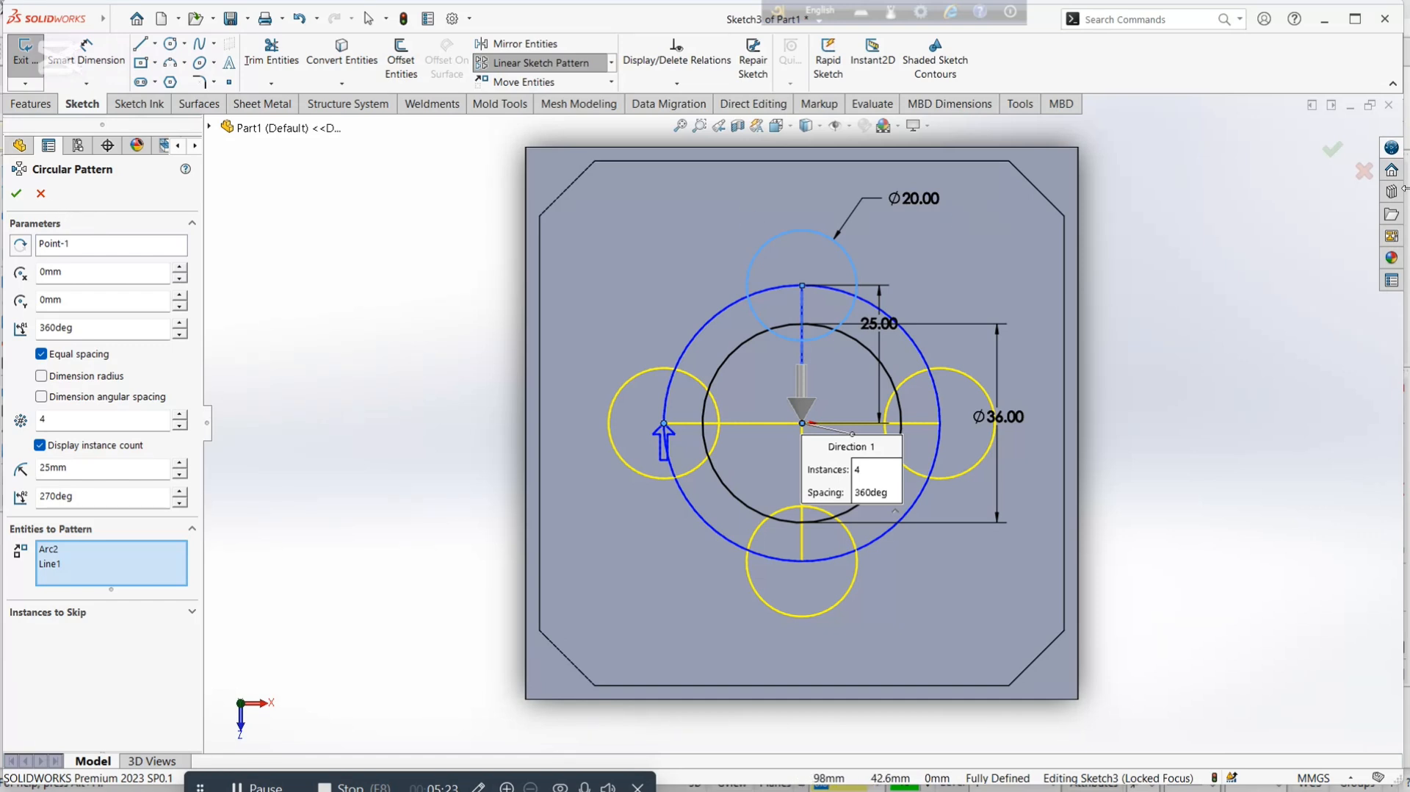
pyautogui.click(1332, 150)
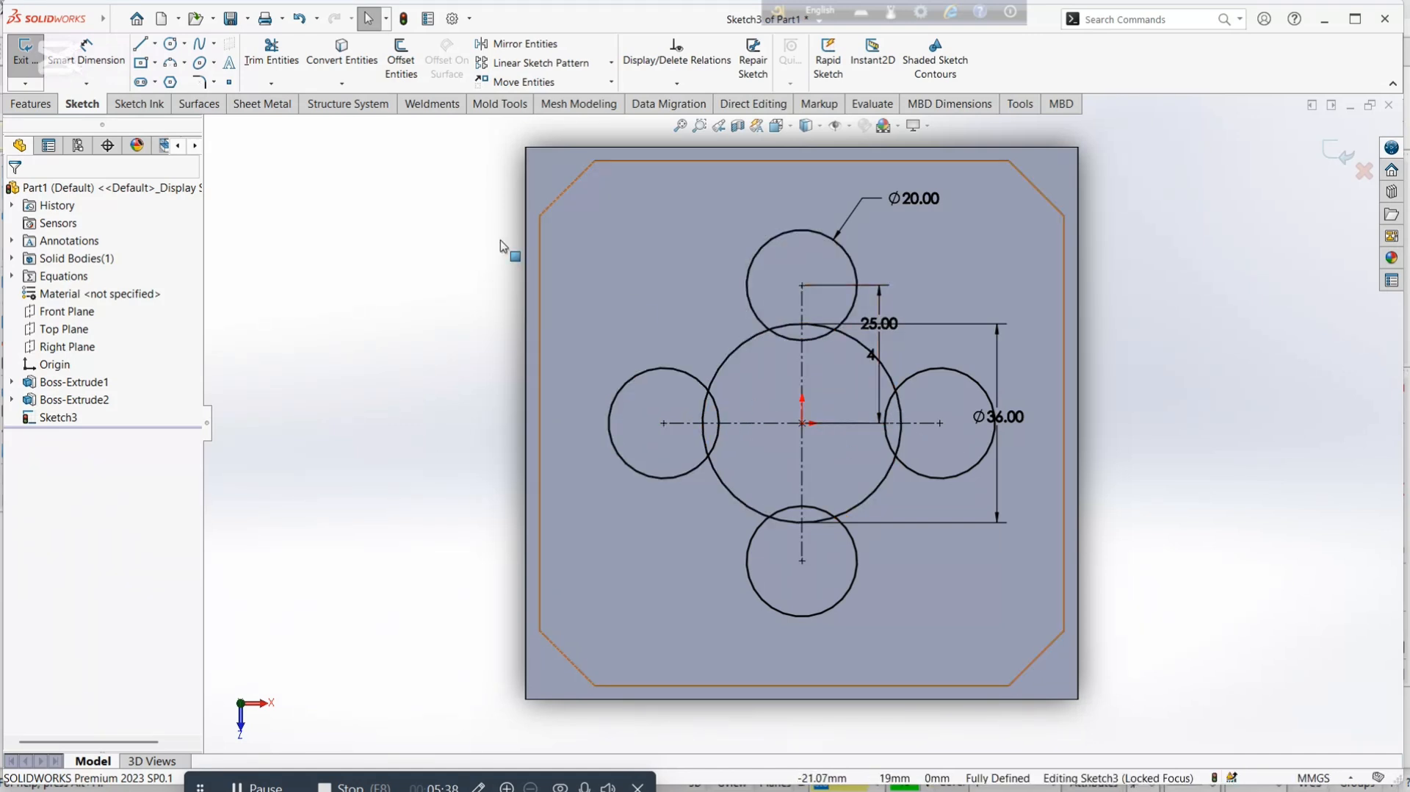
# Try to power-trim the overlapping arcs between the central circle and the four outer circles.
pyautogui.click(272, 55)
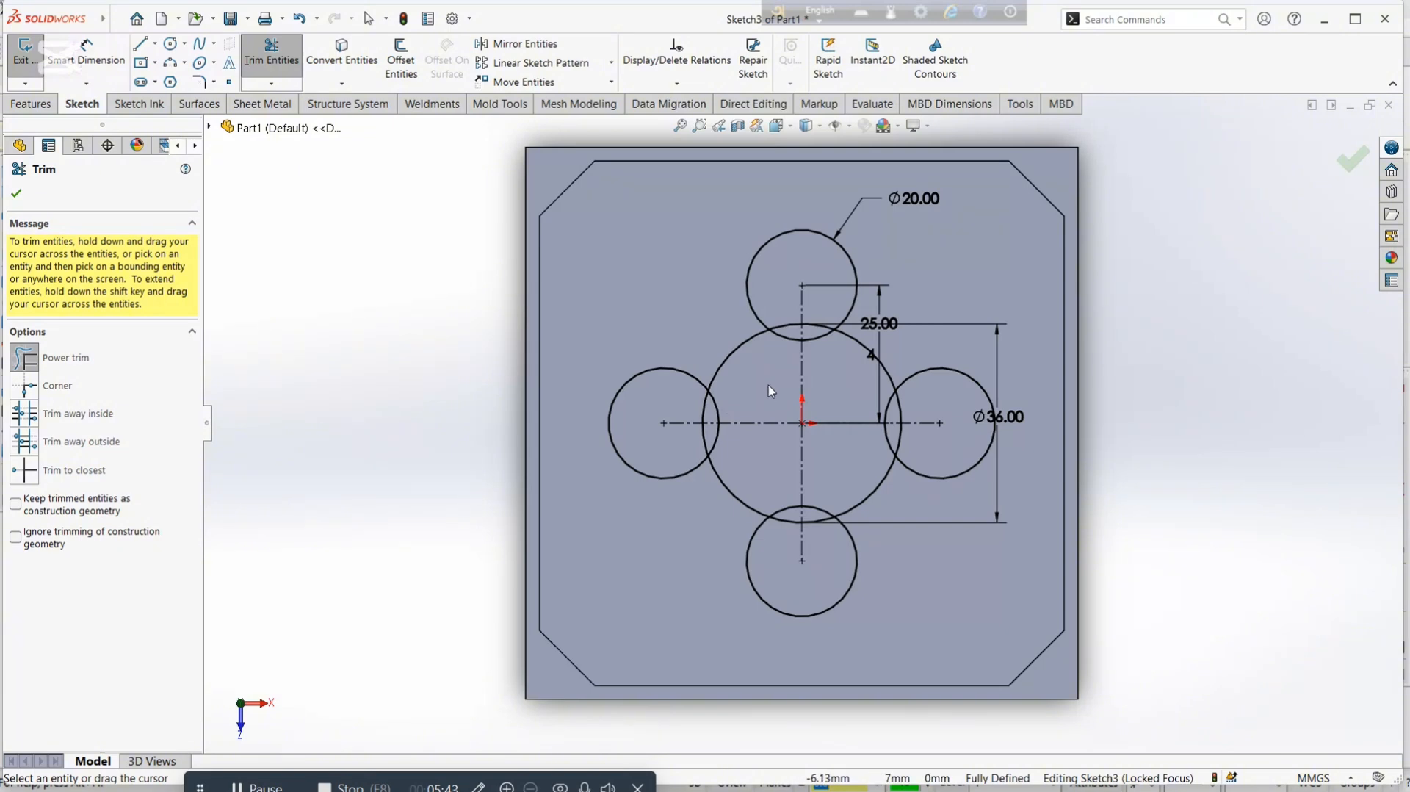
pyautogui.moveTo(684, 413)
pyautogui.mouseDown()
pyautogui.moveTo(792, 478)
pyautogui.moveTo(799, 518)
pyautogui.moveTo(878, 428)
pyautogui.moveTo(903, 448)
pyautogui.moveTo(871, 406)
pyautogui.mouseUp()
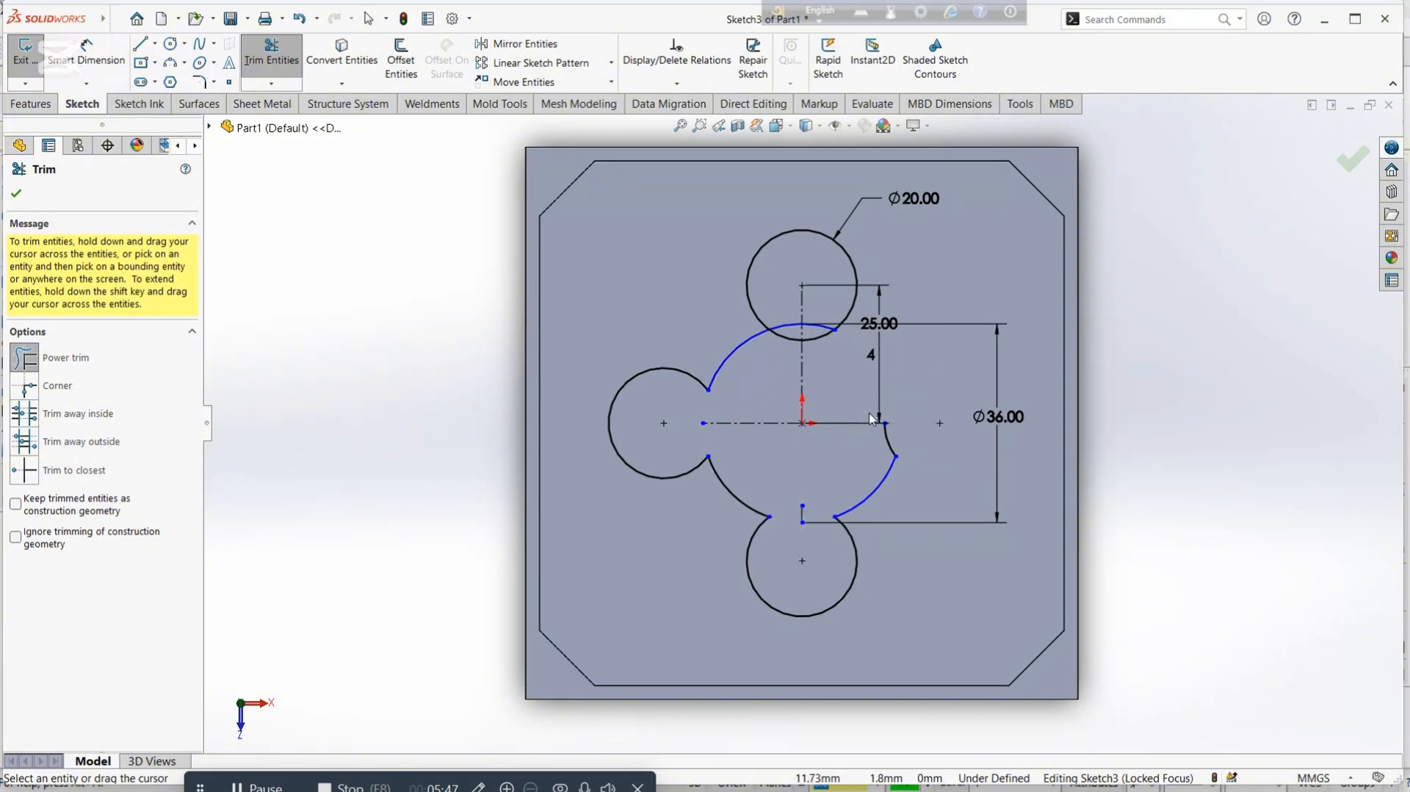
pyautogui.hotkey('ctrl', 'z')
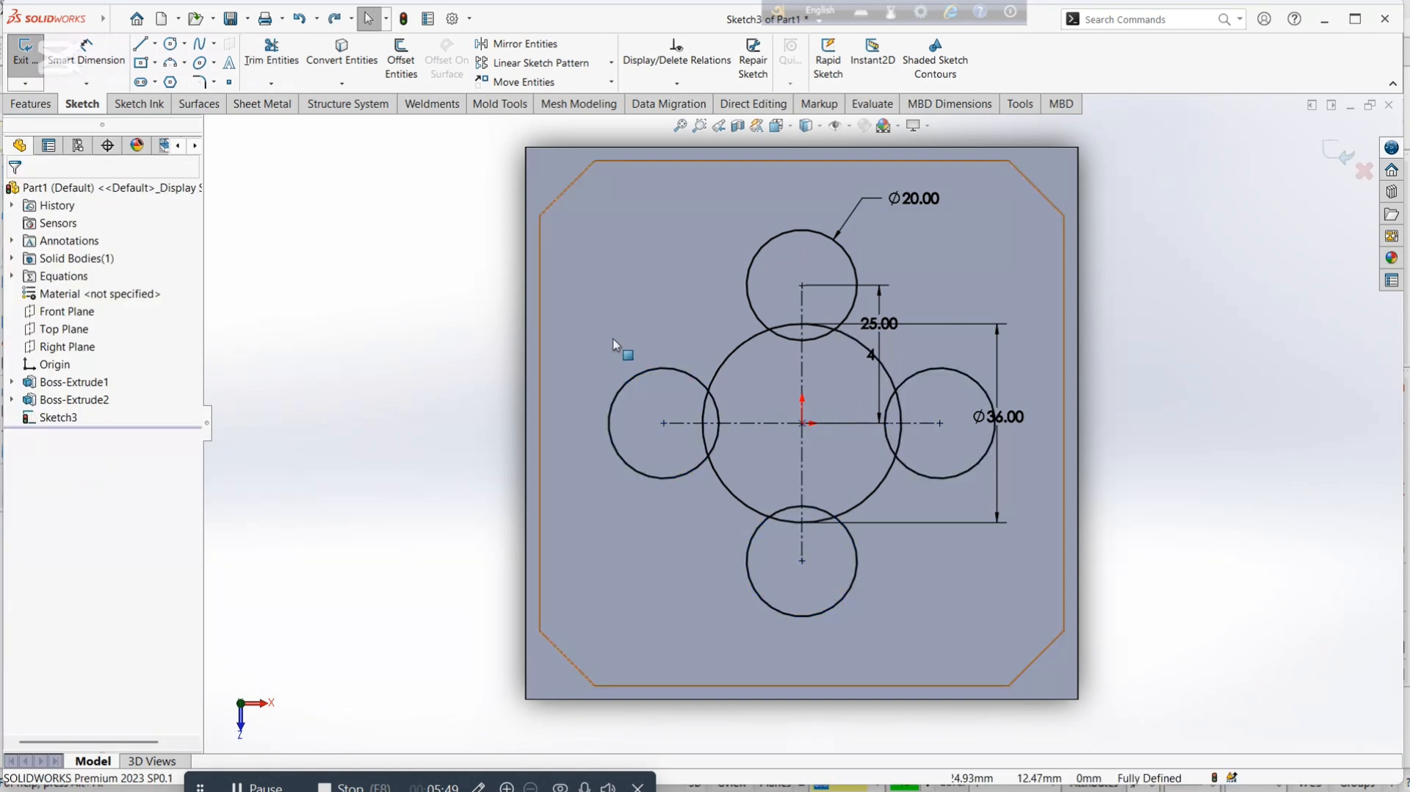
# Power-trim the overlapping arcs where the four outer circles meet the central circle, leaving one closed outline, and exit the sketch.
pyautogui.click(269, 60)
pyautogui.moveTo(737, 389)
pyautogui.mouseDown()
pyautogui.moveTo(743, 451)
pyautogui.moveTo(801, 543)
pyautogui.mouseUp()
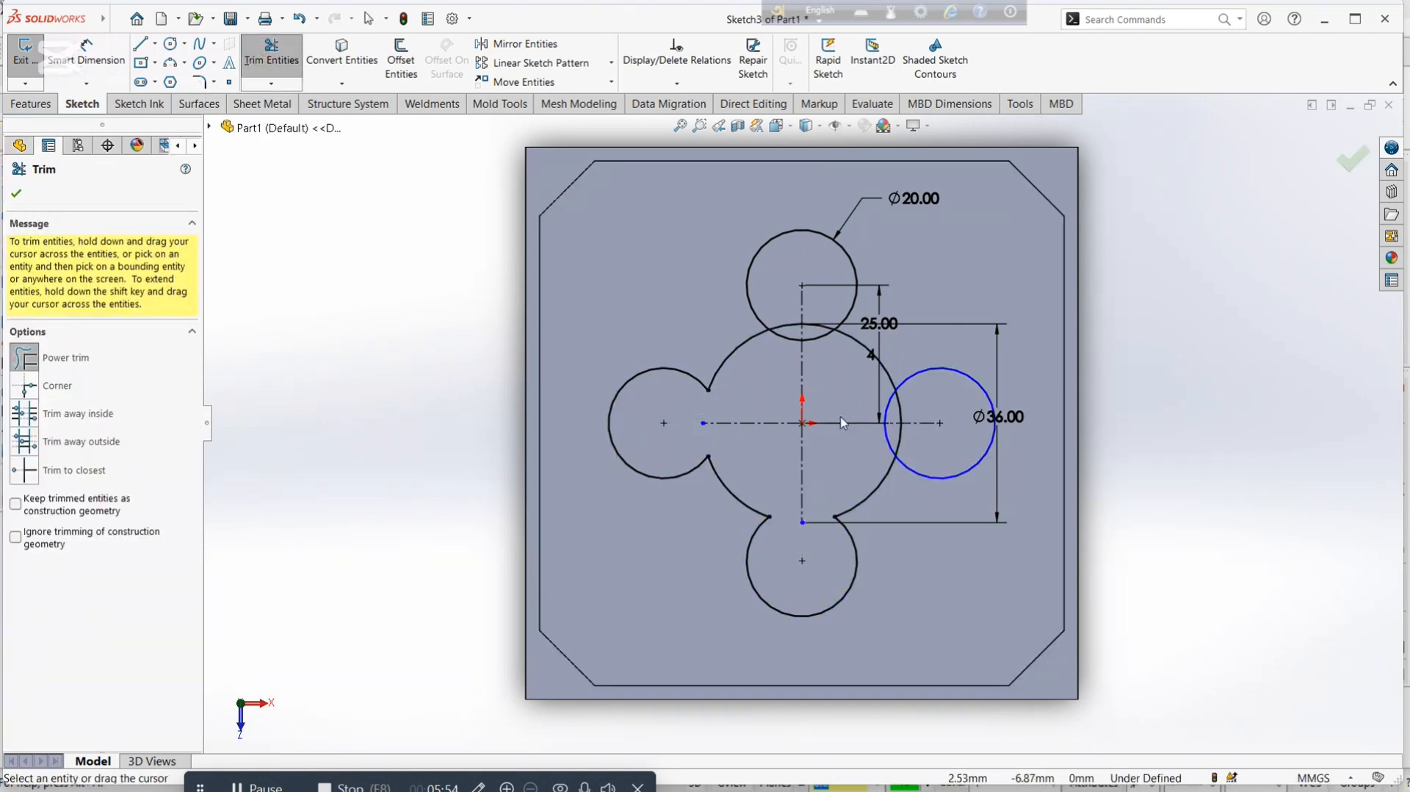
pyautogui.moveTo(875, 421); pyautogui.dragTo(902, 402)
pyautogui.hotkey('ctrl', 'z')
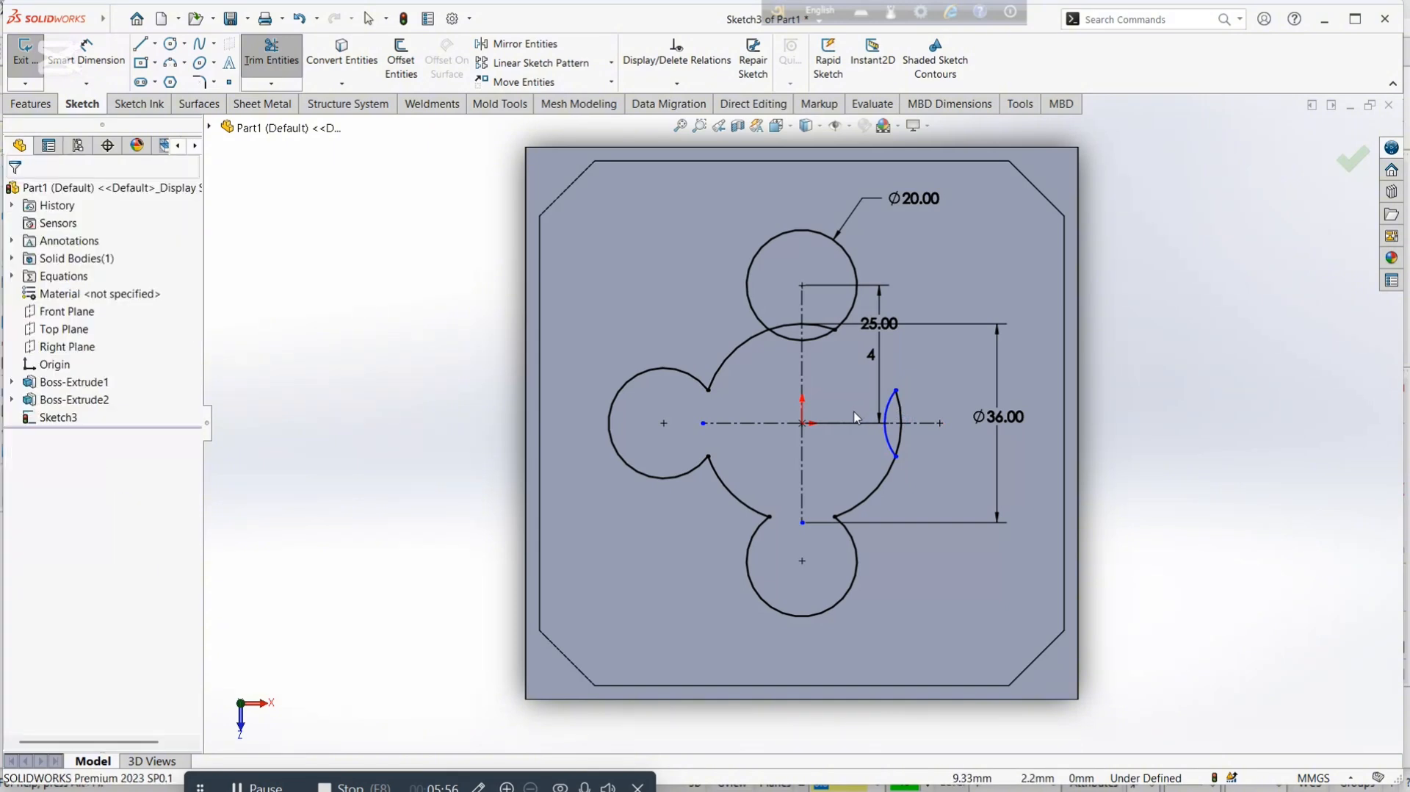
pyautogui.click(847, 420)
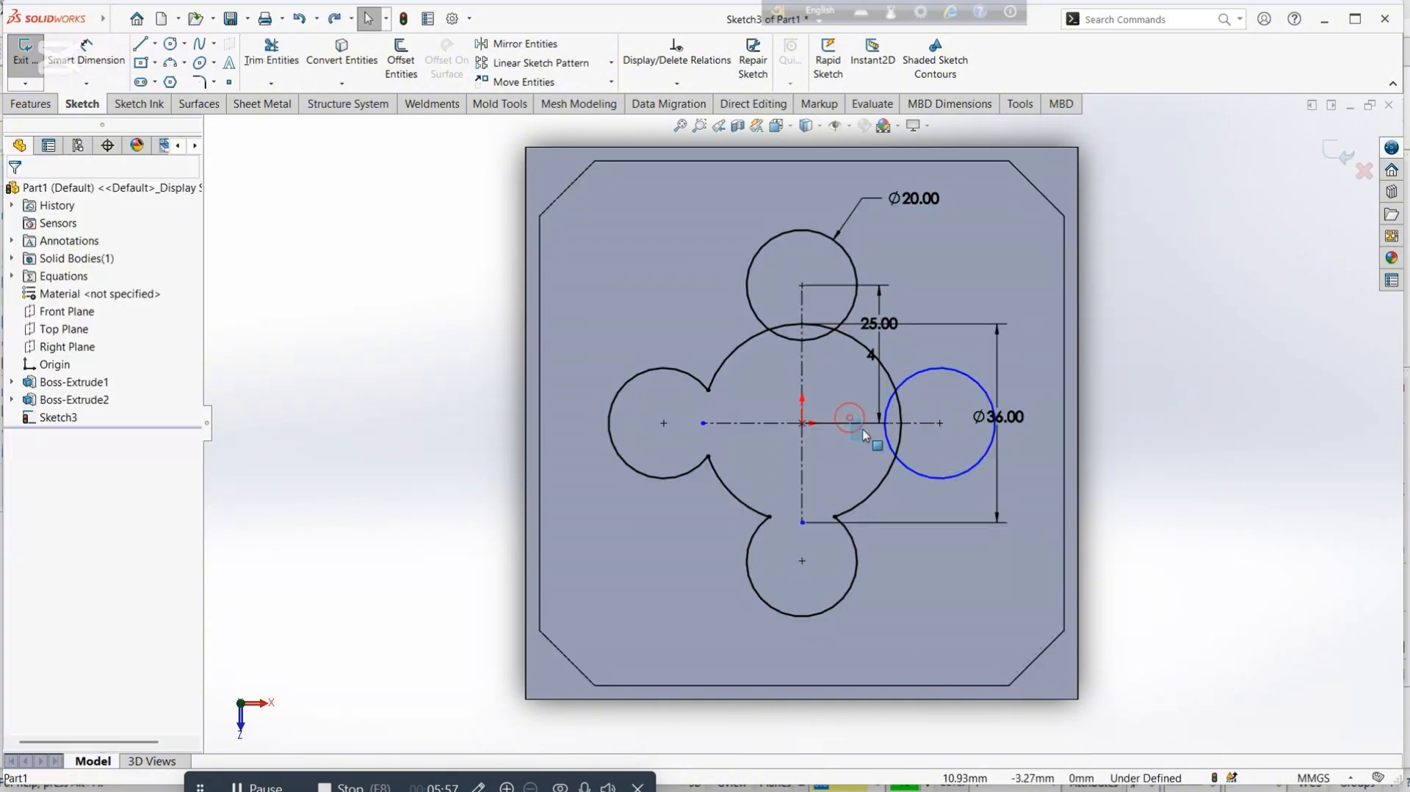
pyautogui.click(277, 54)
pyautogui.moveTo(861, 384)
pyautogui.mouseDown()
pyautogui.moveTo(891, 402)
pyautogui.moveTo(902, 443)
pyautogui.moveTo(871, 414)
pyautogui.mouseUp()
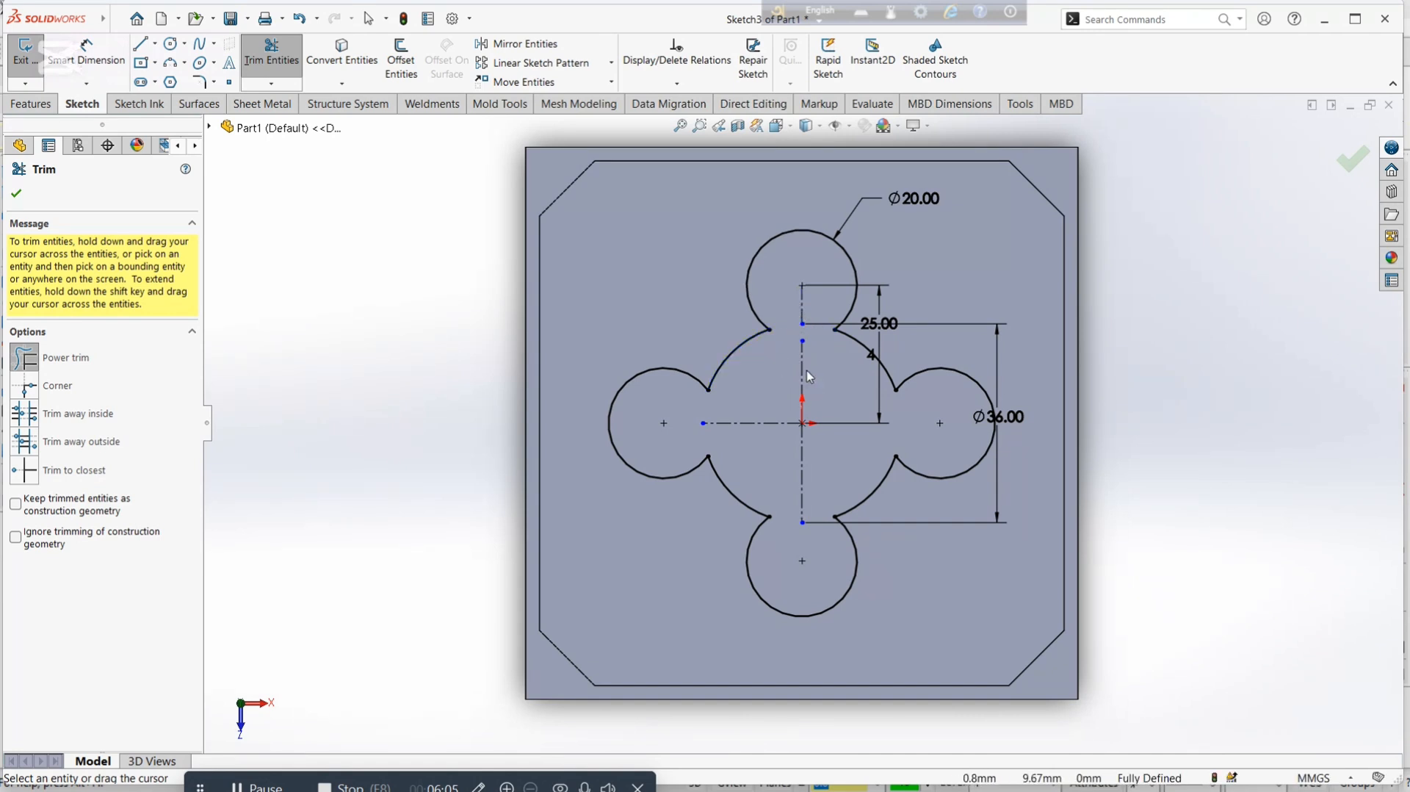
pyautogui.click(18, 194)
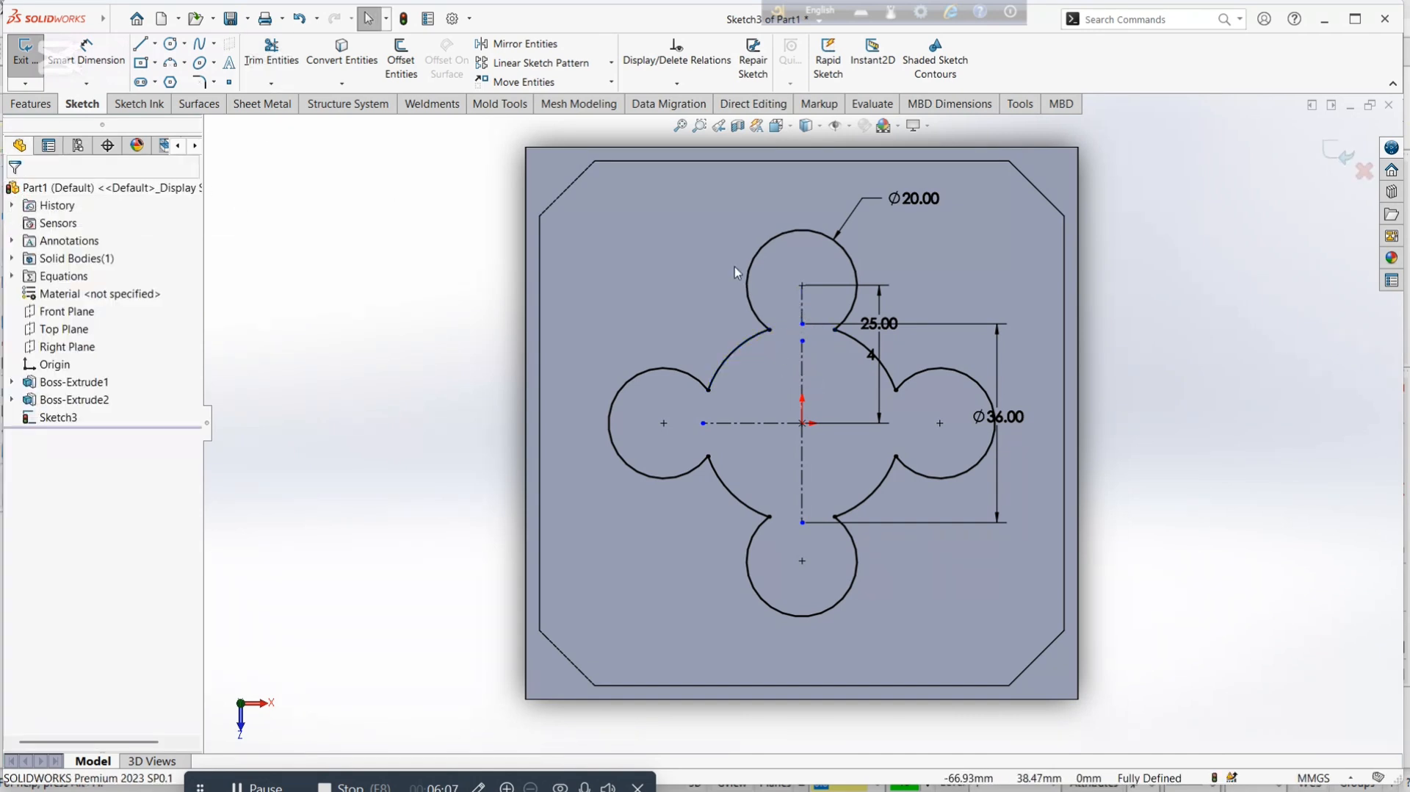
pyautogui.click(1340, 153)
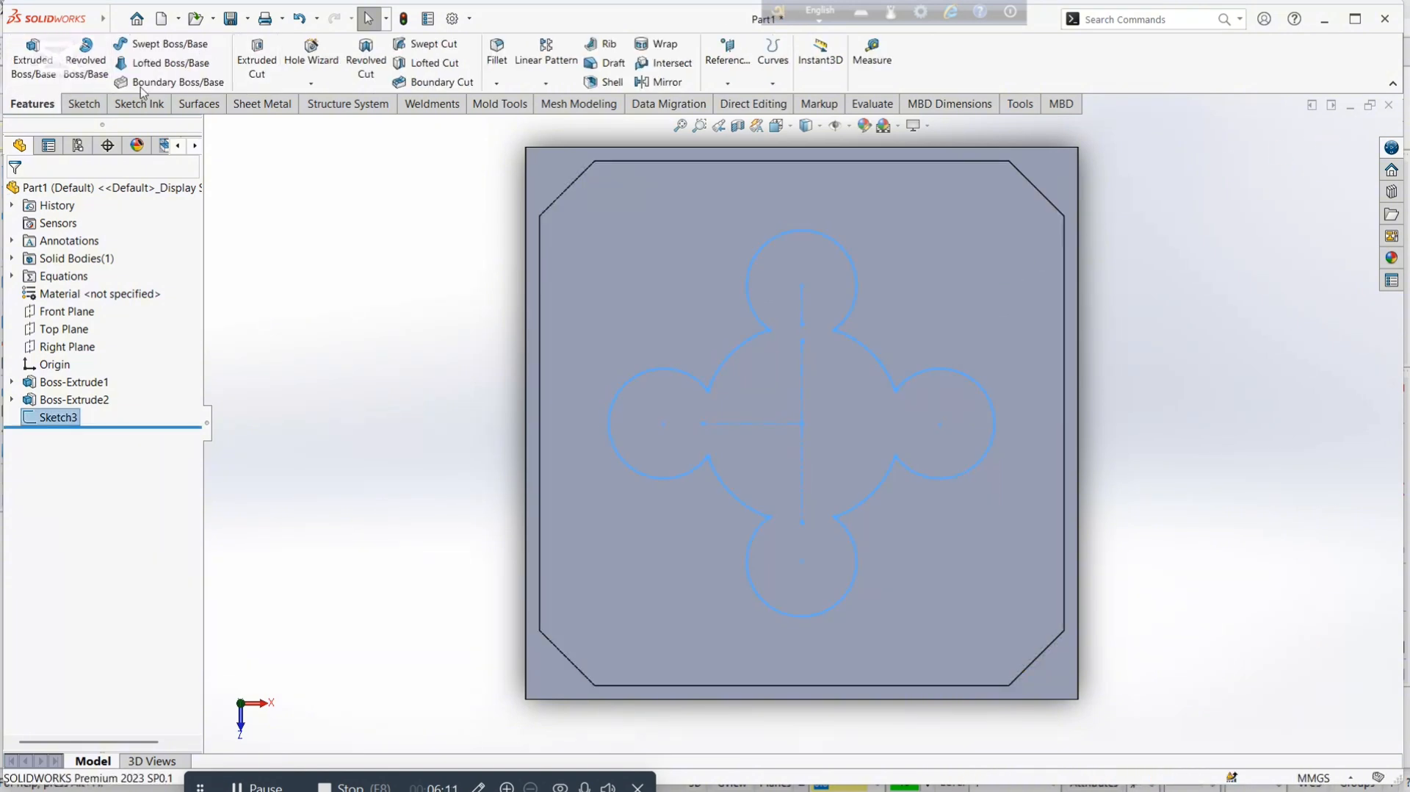
# Cut-extrude the trimmed four-lobed profile as a blind pocket 1 mm deep.
pyautogui.click(266, 70)
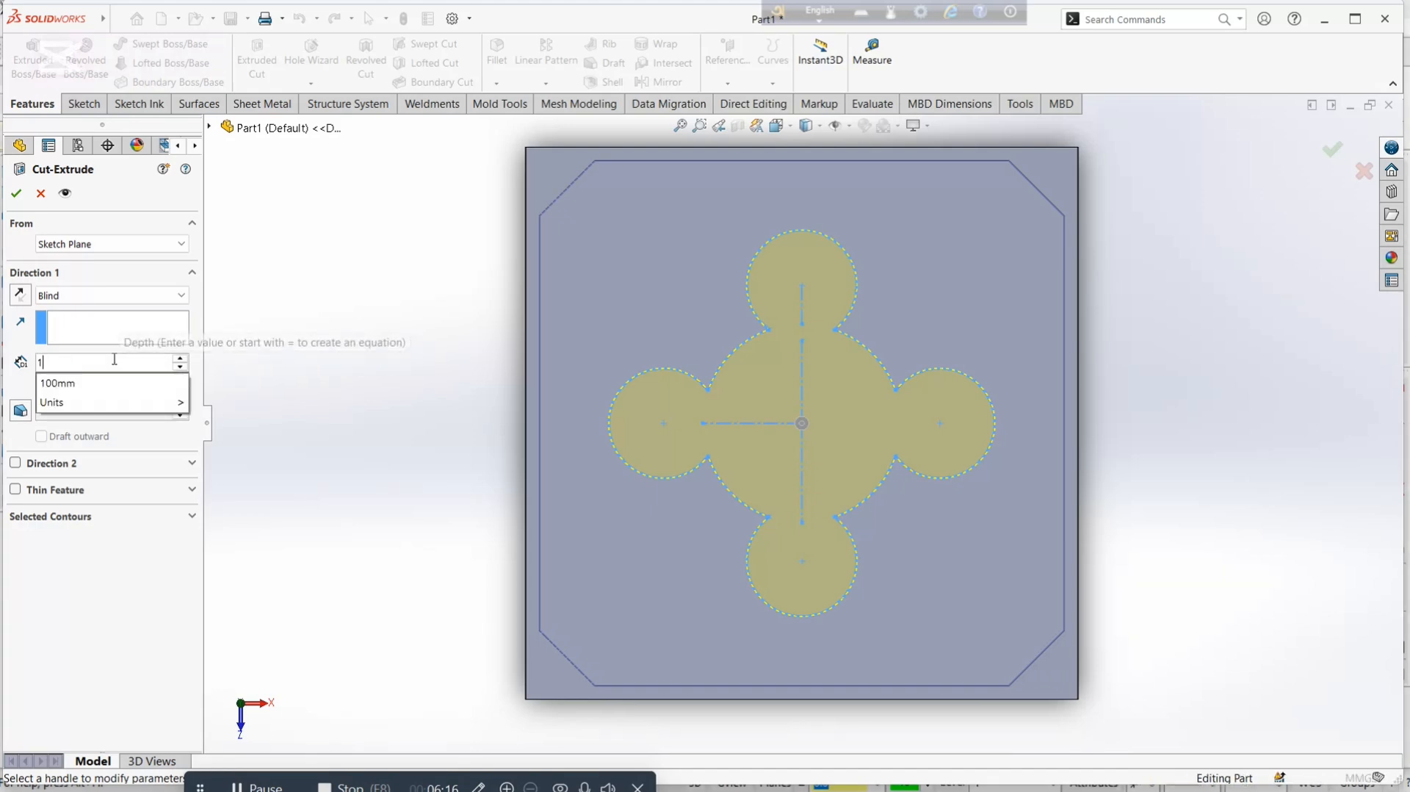
pyautogui.click(16, 193)
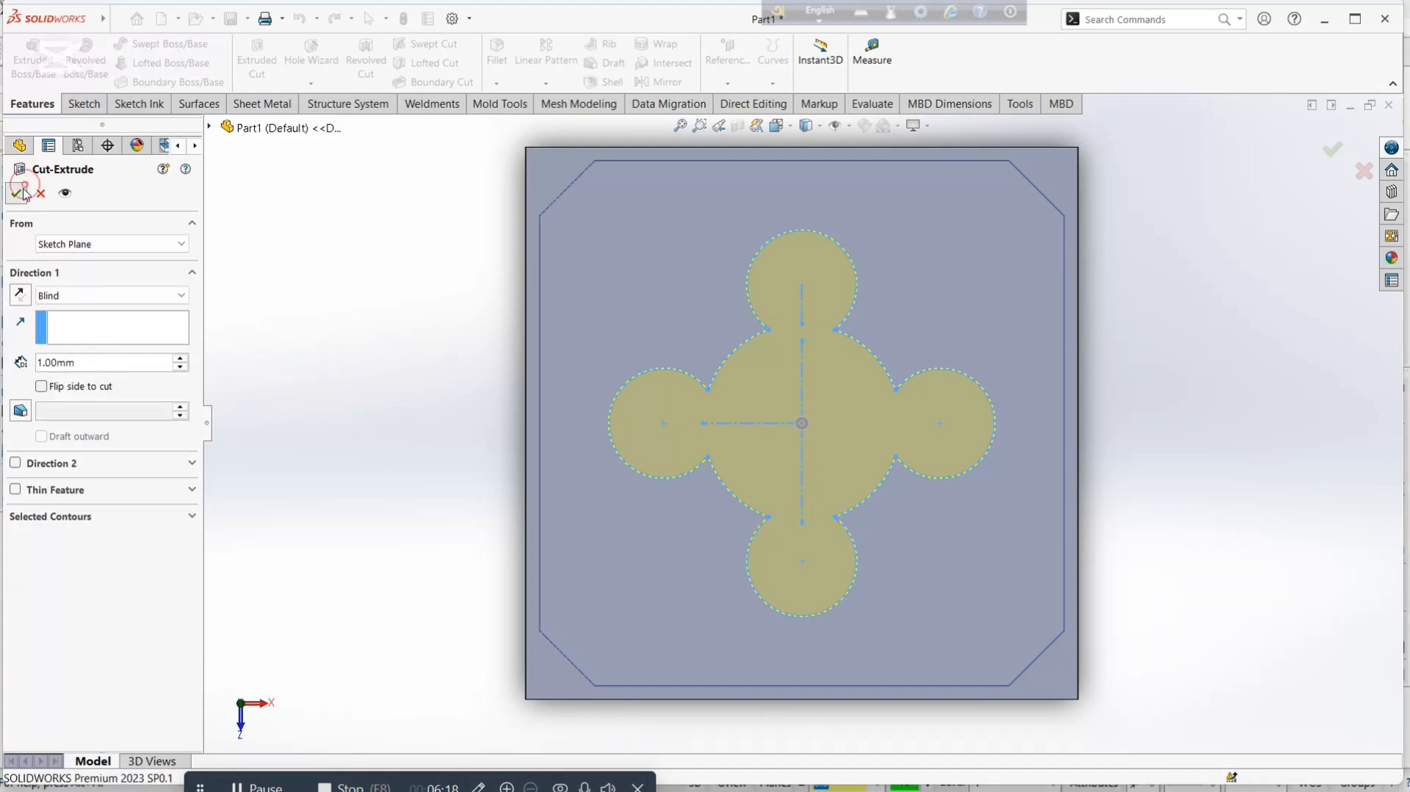
pyautogui.moveTo(1254, 472); pyautogui.dragTo(1184, 358, button='middle')
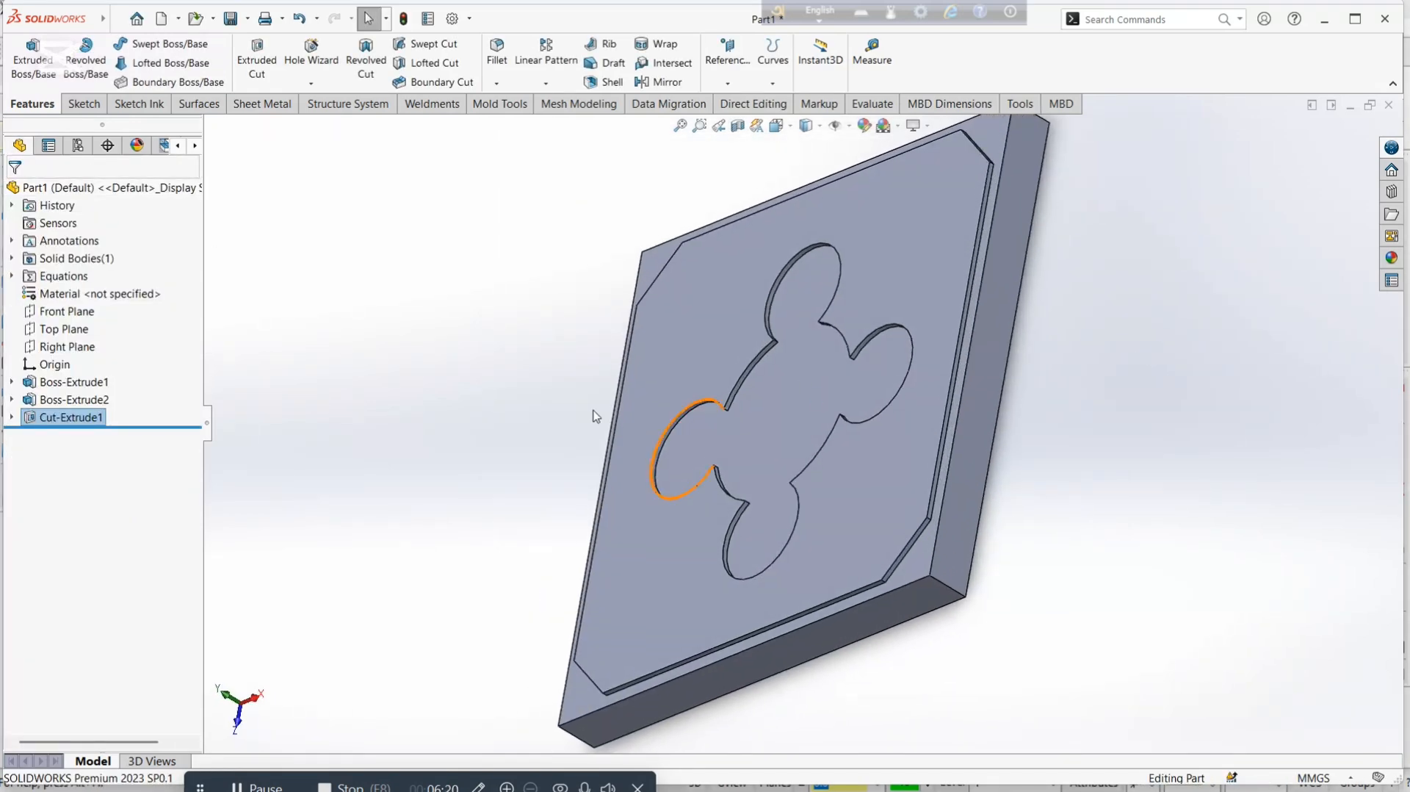
# Start a sketch on the pocket floor and draw a circle about 6.7 mm in diameter at the upper lobe's center.
pyautogui.moveTo(926, 277); pyautogui.dragTo(979, 365, button='middle')
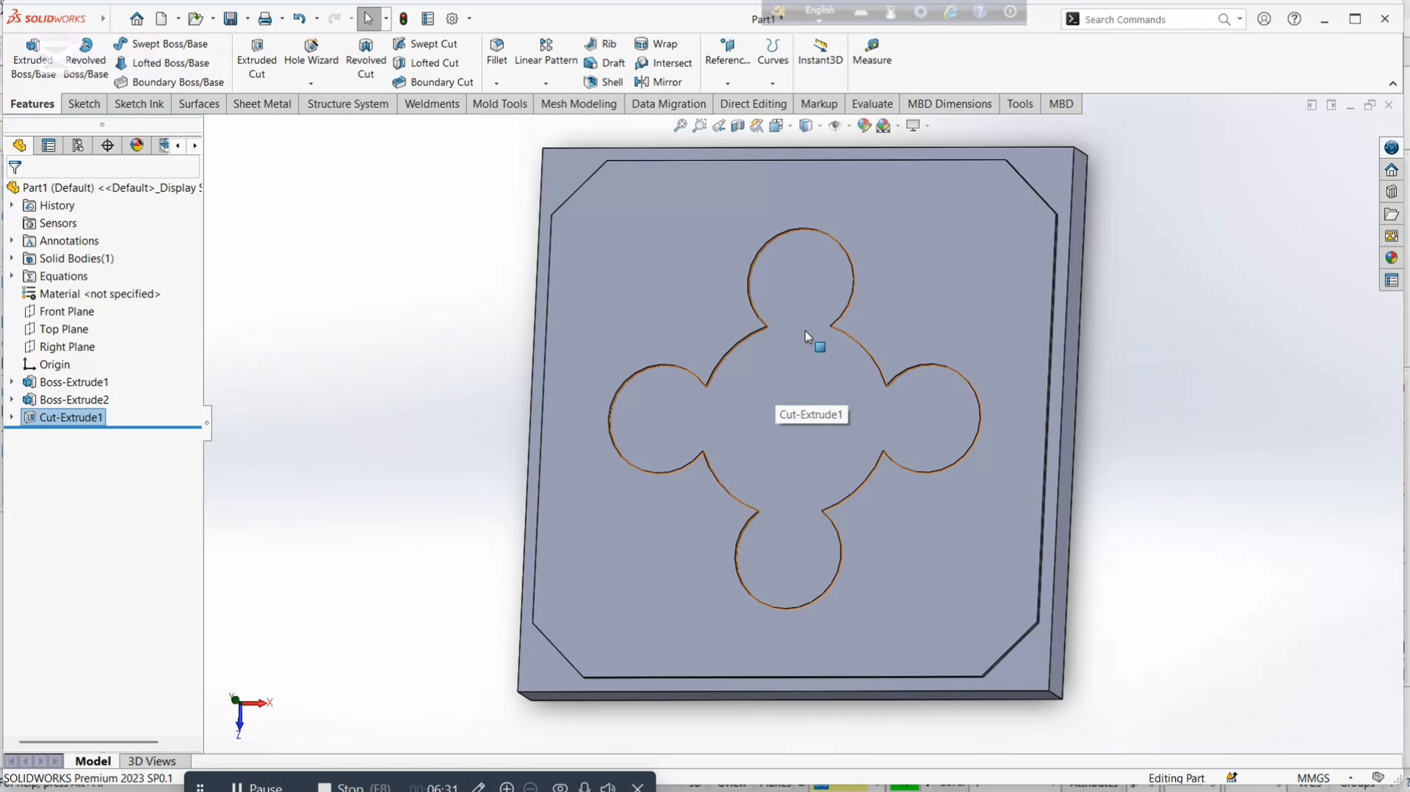
pyautogui.rightClick(826, 335)
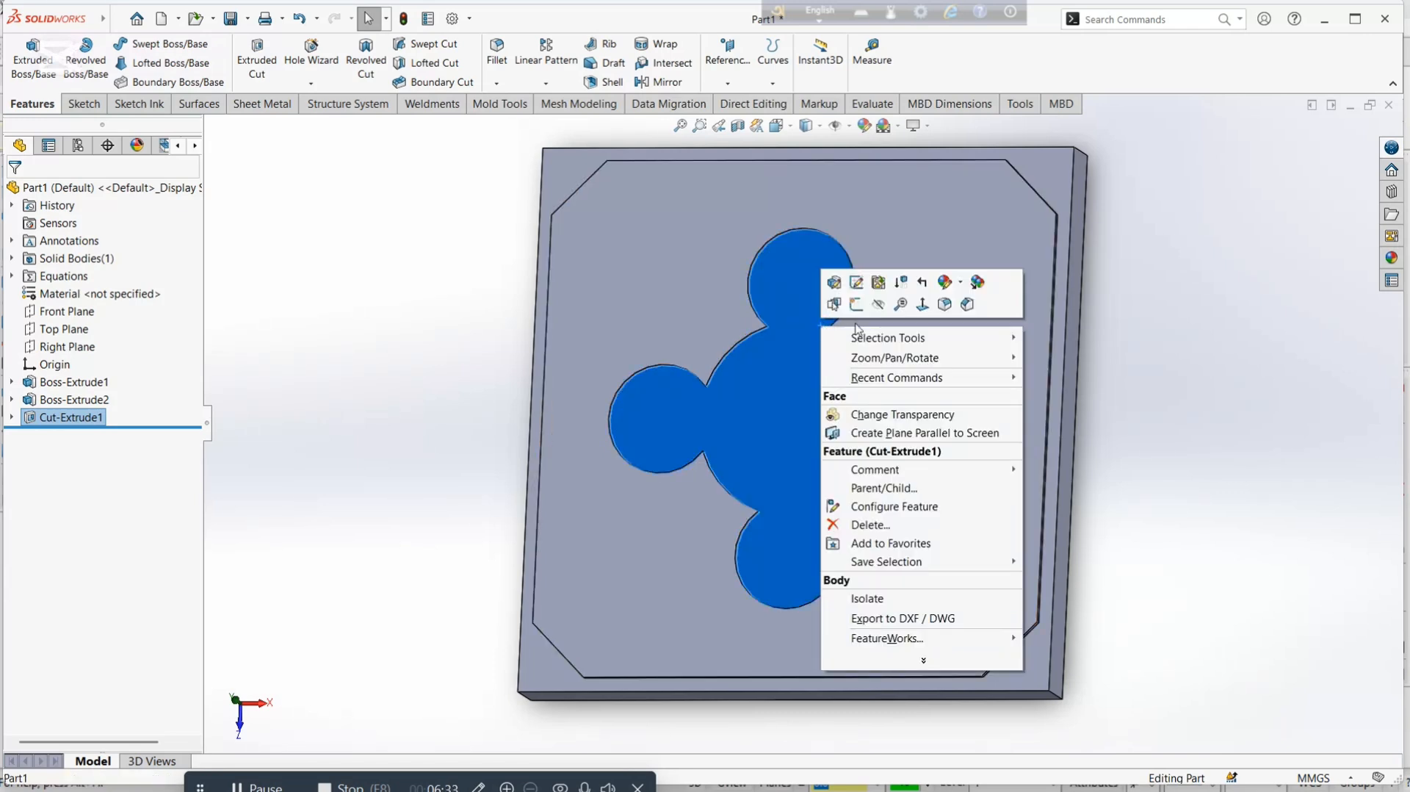
pyautogui.click(855, 306)
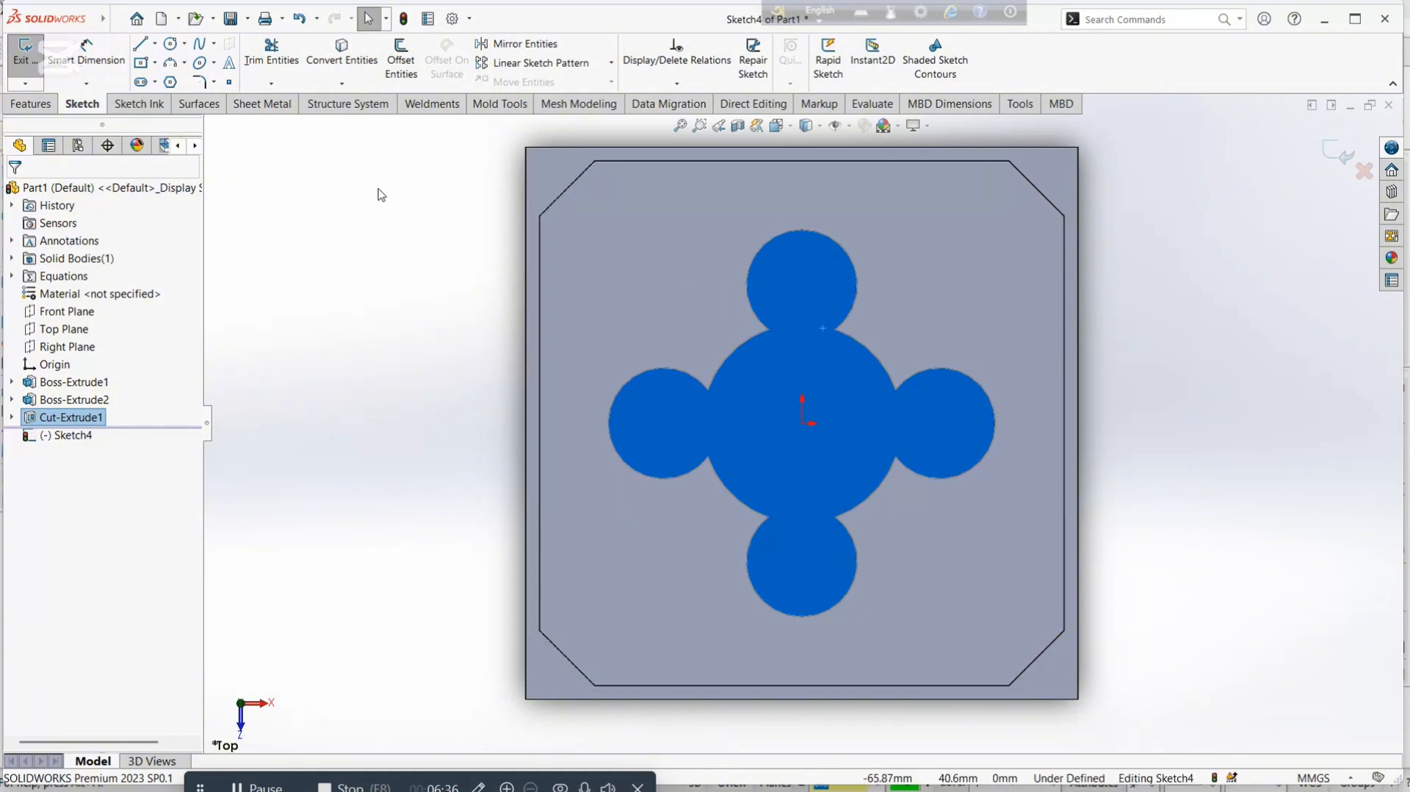
pyautogui.click(117, 20)
pyautogui.click(87, 47)
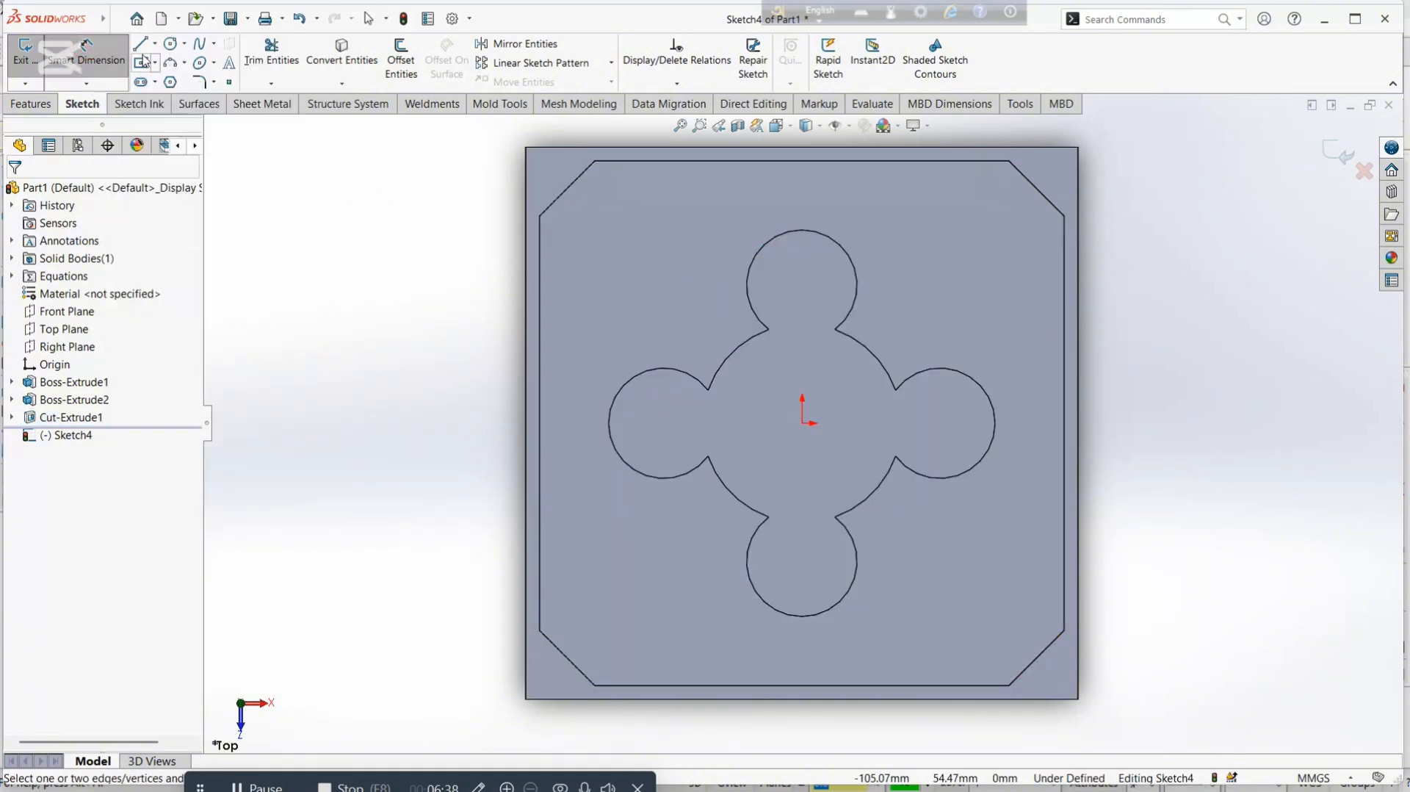
pyautogui.click(170, 44)
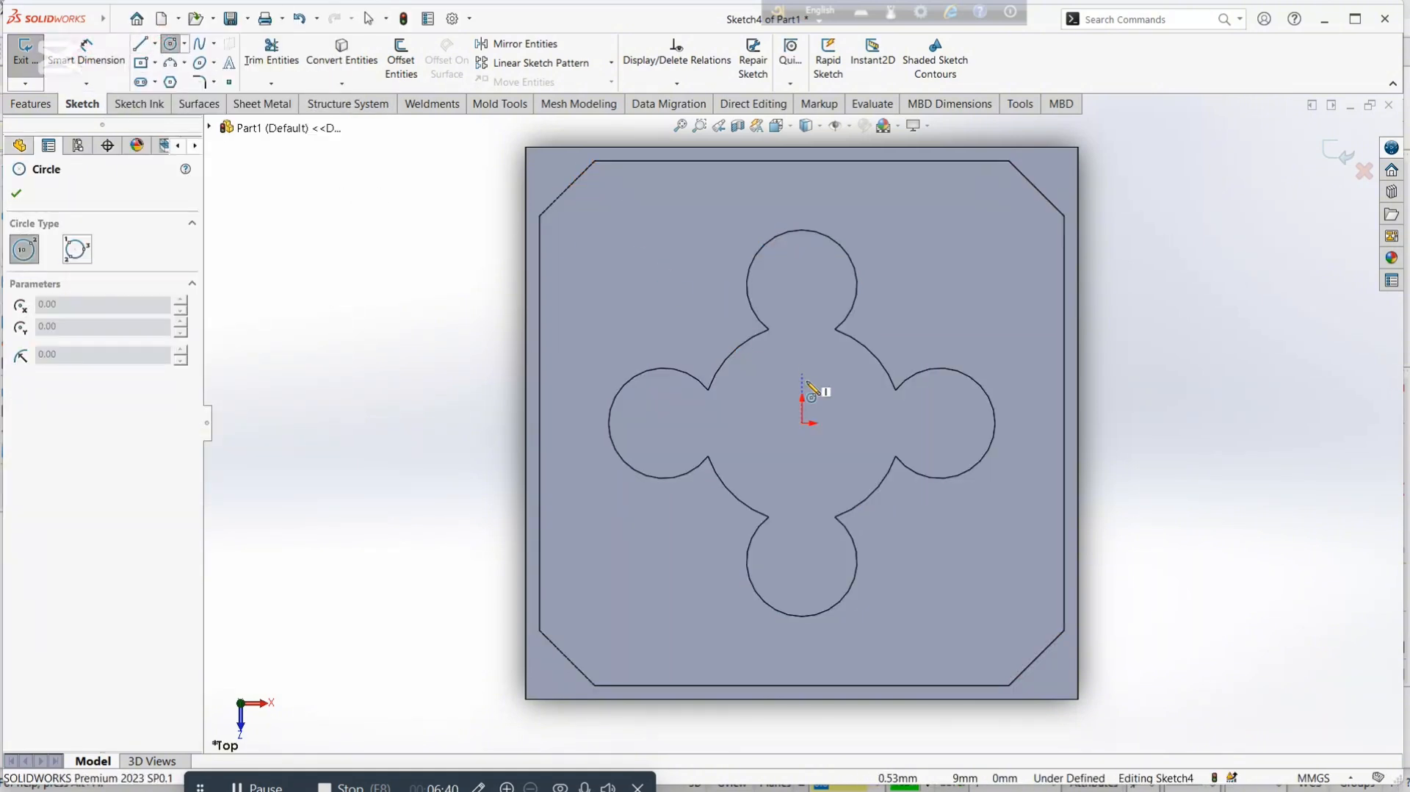
pyautogui.click(803, 286)
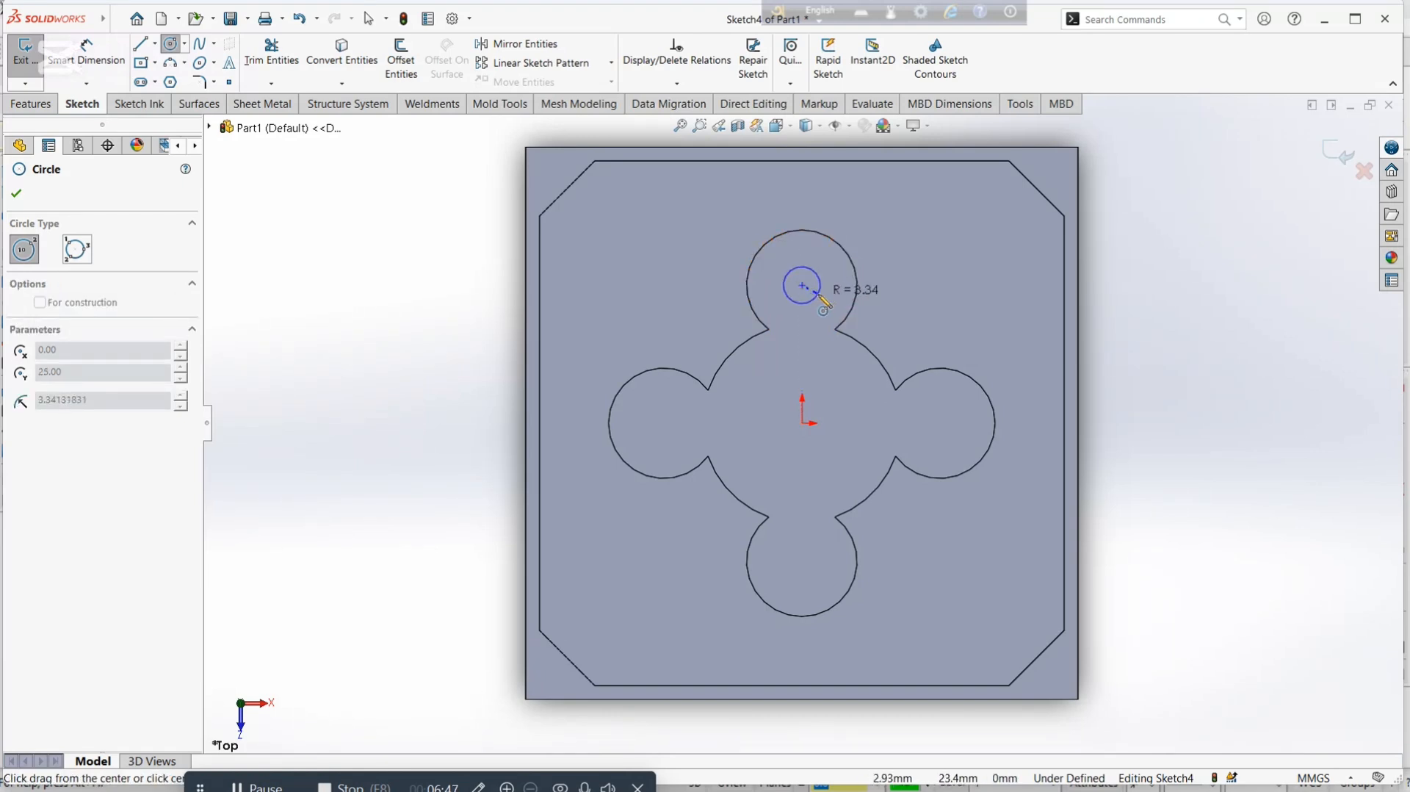
pyautogui.click(817, 297)
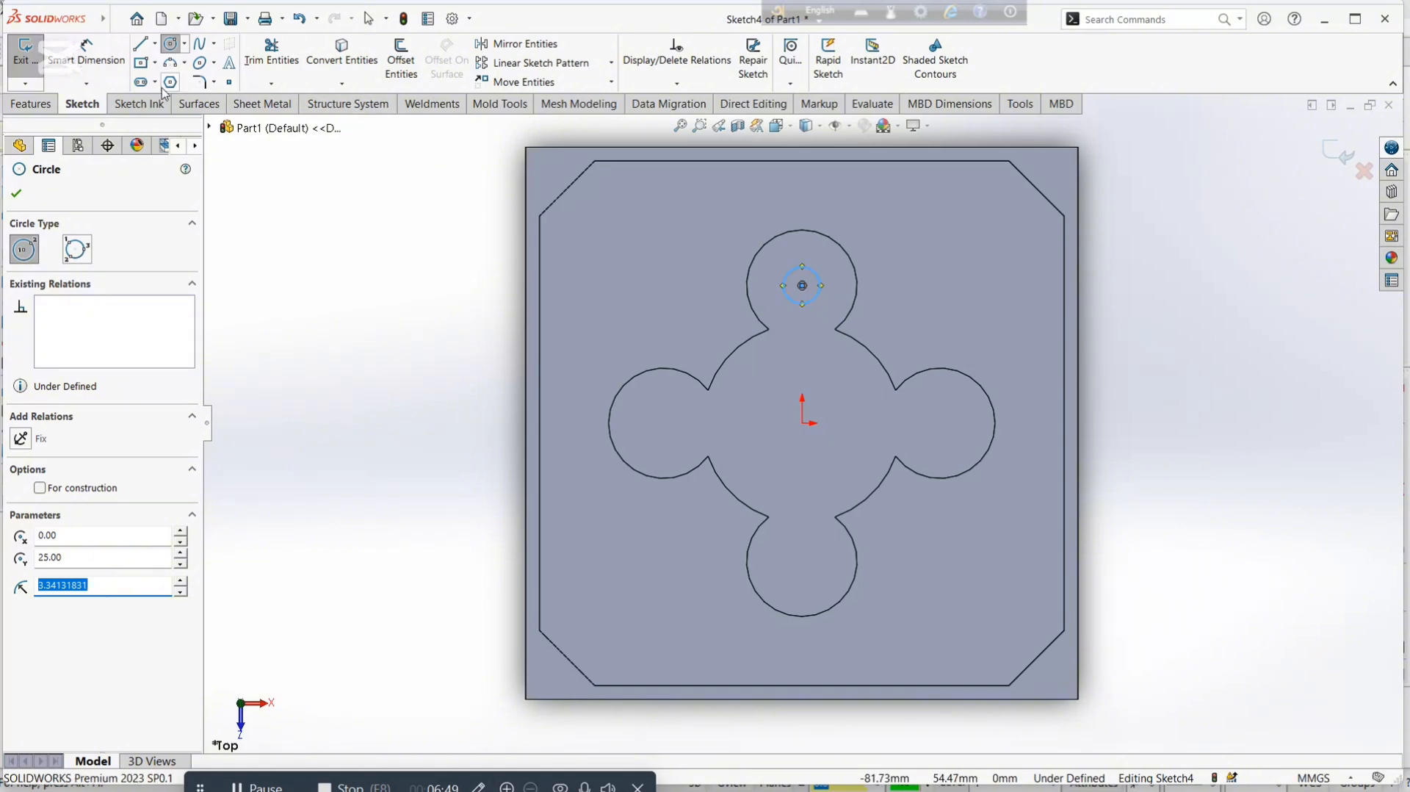
# Dimension the small circle's diameter to 5 mm.
pyautogui.click(87, 53)
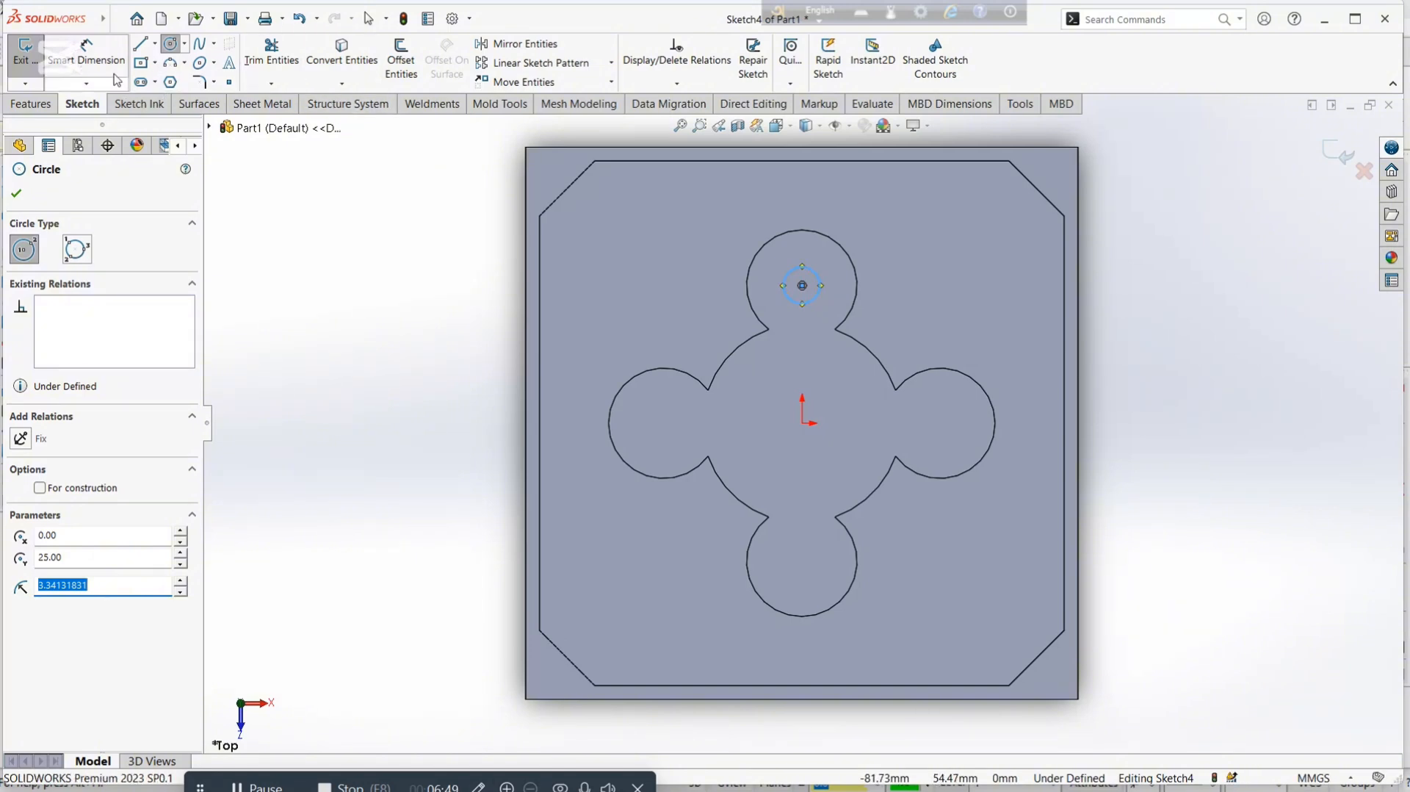
pyautogui.click(821, 289)
pyautogui.click(997, 239)
pyautogui.write('5')
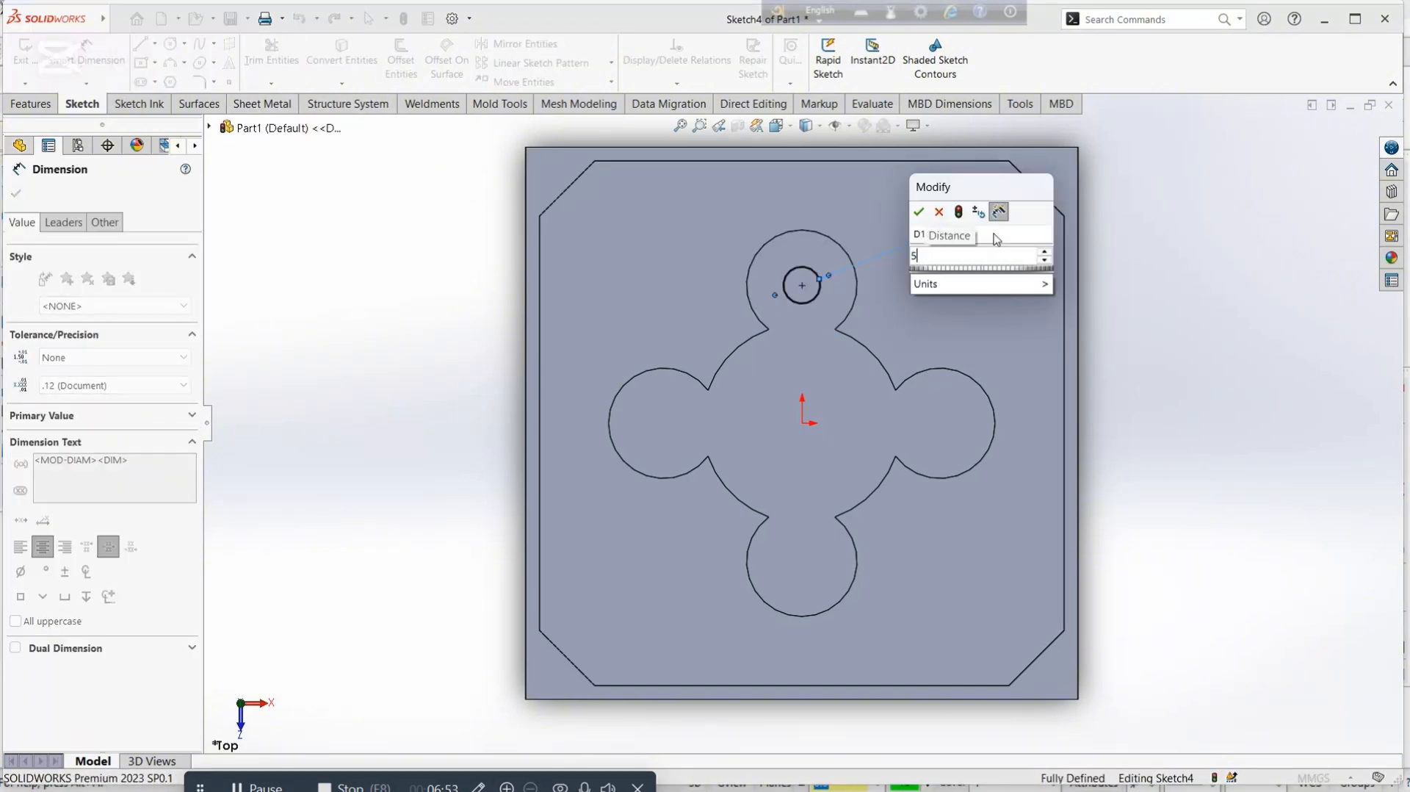
pyautogui.press('Return')
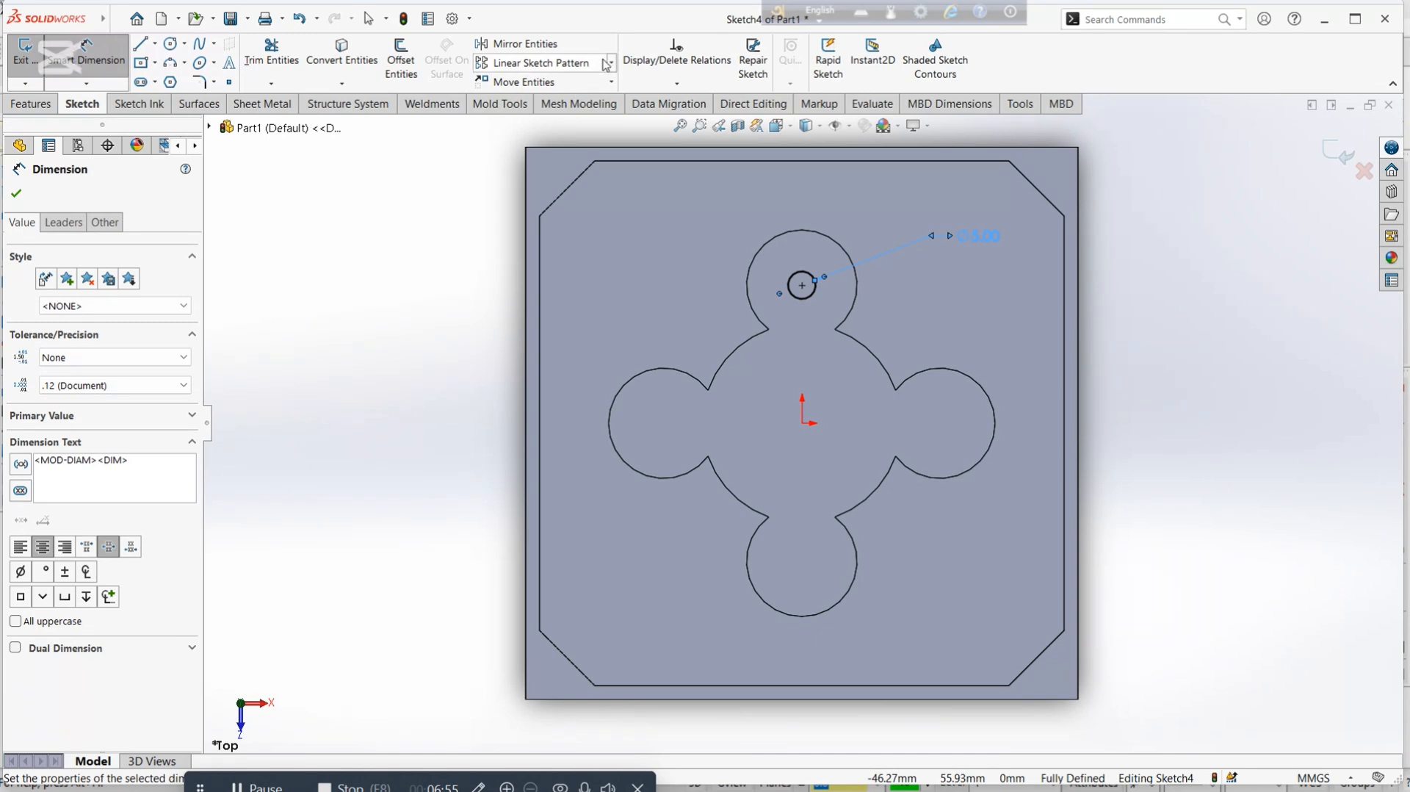
# Circular-pattern the 5 mm circle around the origin with 4 instances over 360 degrees and exit the sketch.
pyautogui.click(612, 63)
pyautogui.click(573, 98)
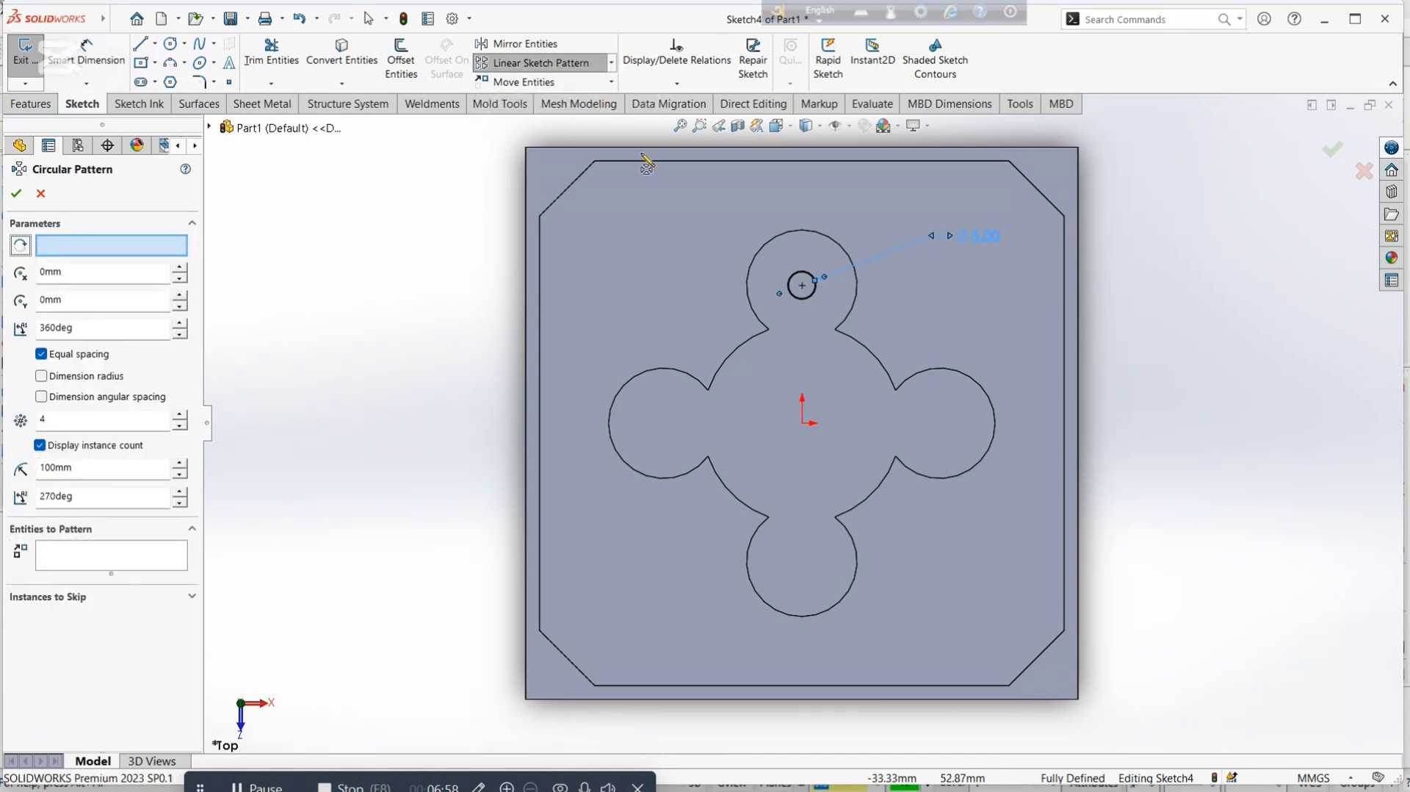
pyautogui.click(790, 285)
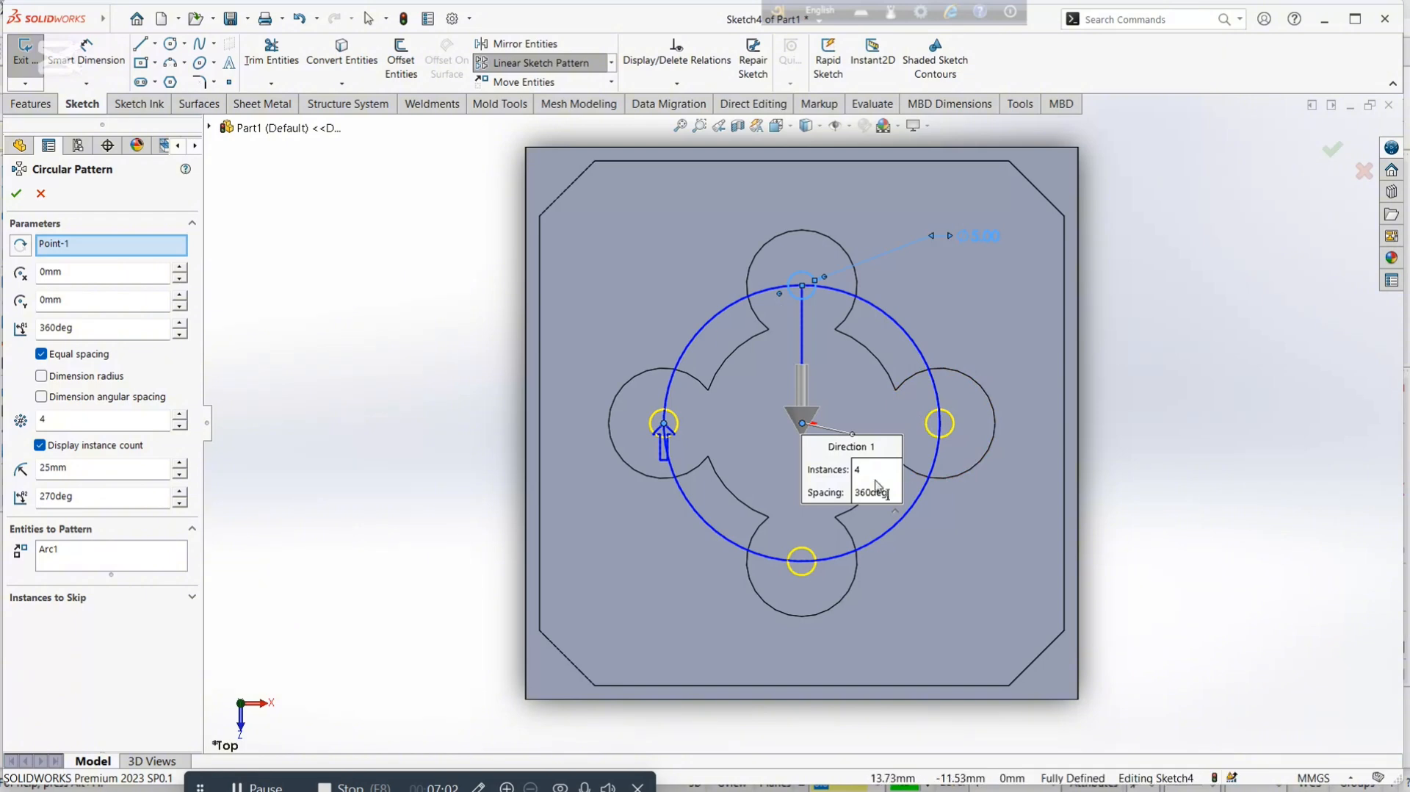
pyautogui.click(1331, 154)
pyautogui.click(1332, 153)
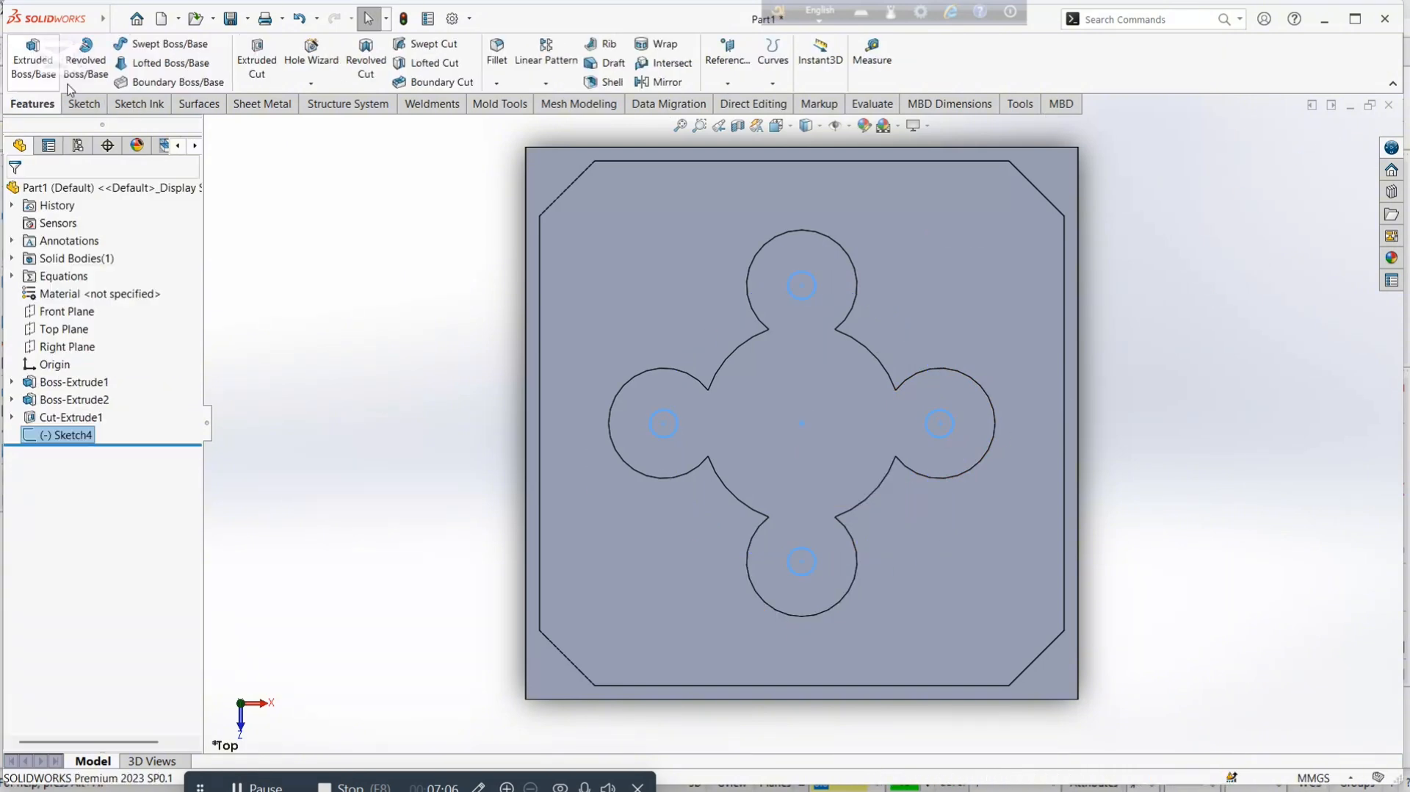
# Cut-extrude the four patterned 5 mm circles into the plate with the Up To Next end condition.
pyautogui.click(257, 59)
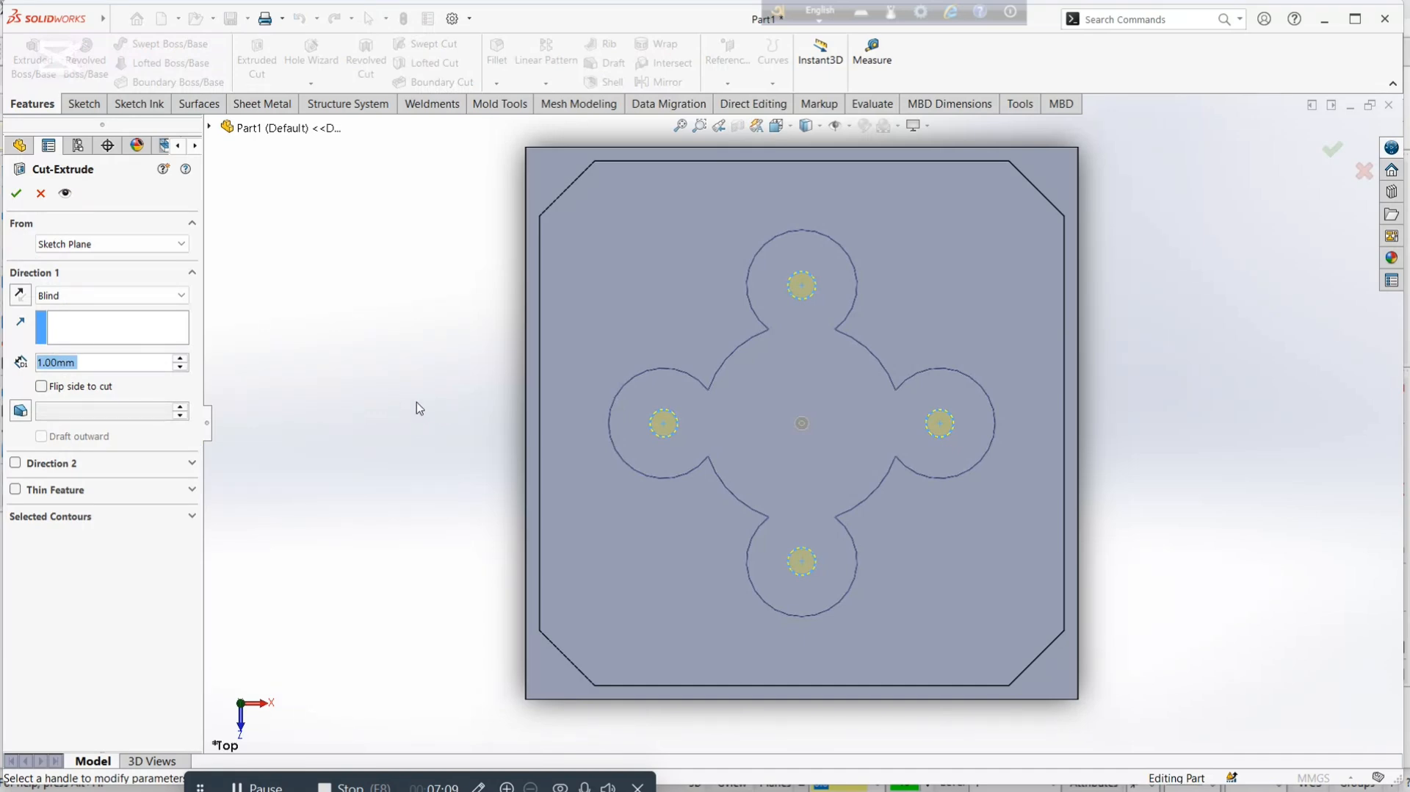
pyautogui.moveTo(437, 415); pyautogui.dragTo(149, 380, button='middle')
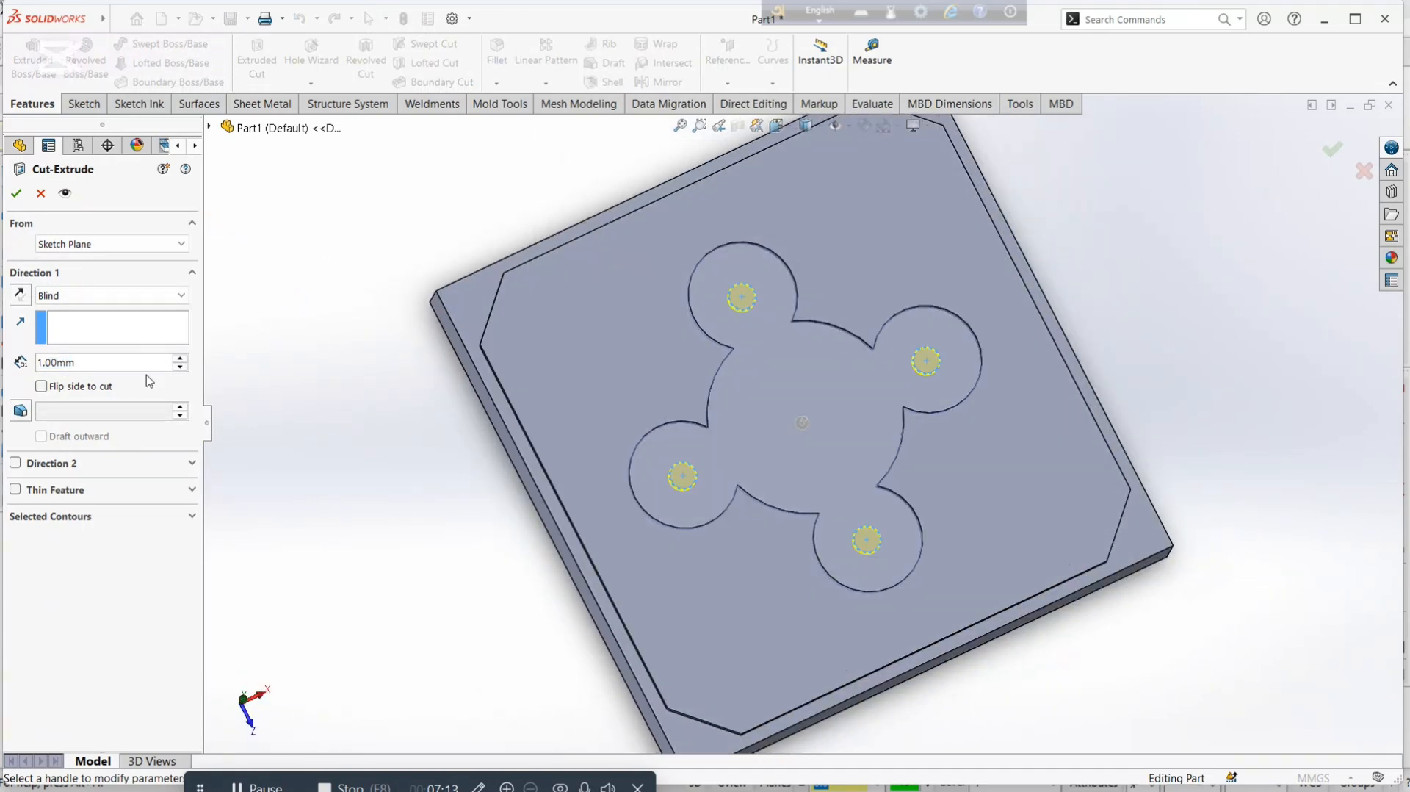
pyautogui.click(140, 294)
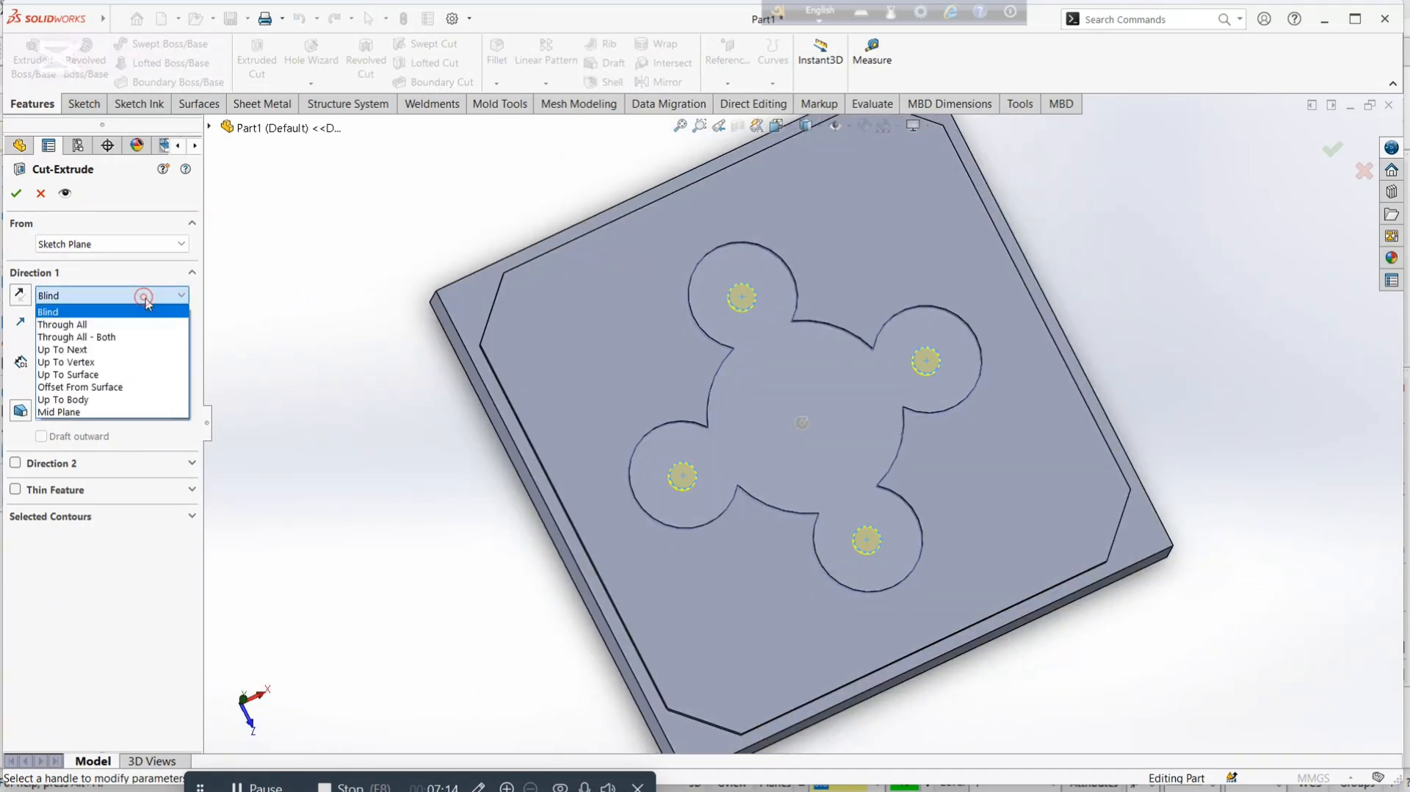
pyautogui.click(103, 326)
pyautogui.moveTo(470, 467); pyautogui.dragTo(1131, 332, button='middle')
pyautogui.click(121, 294)
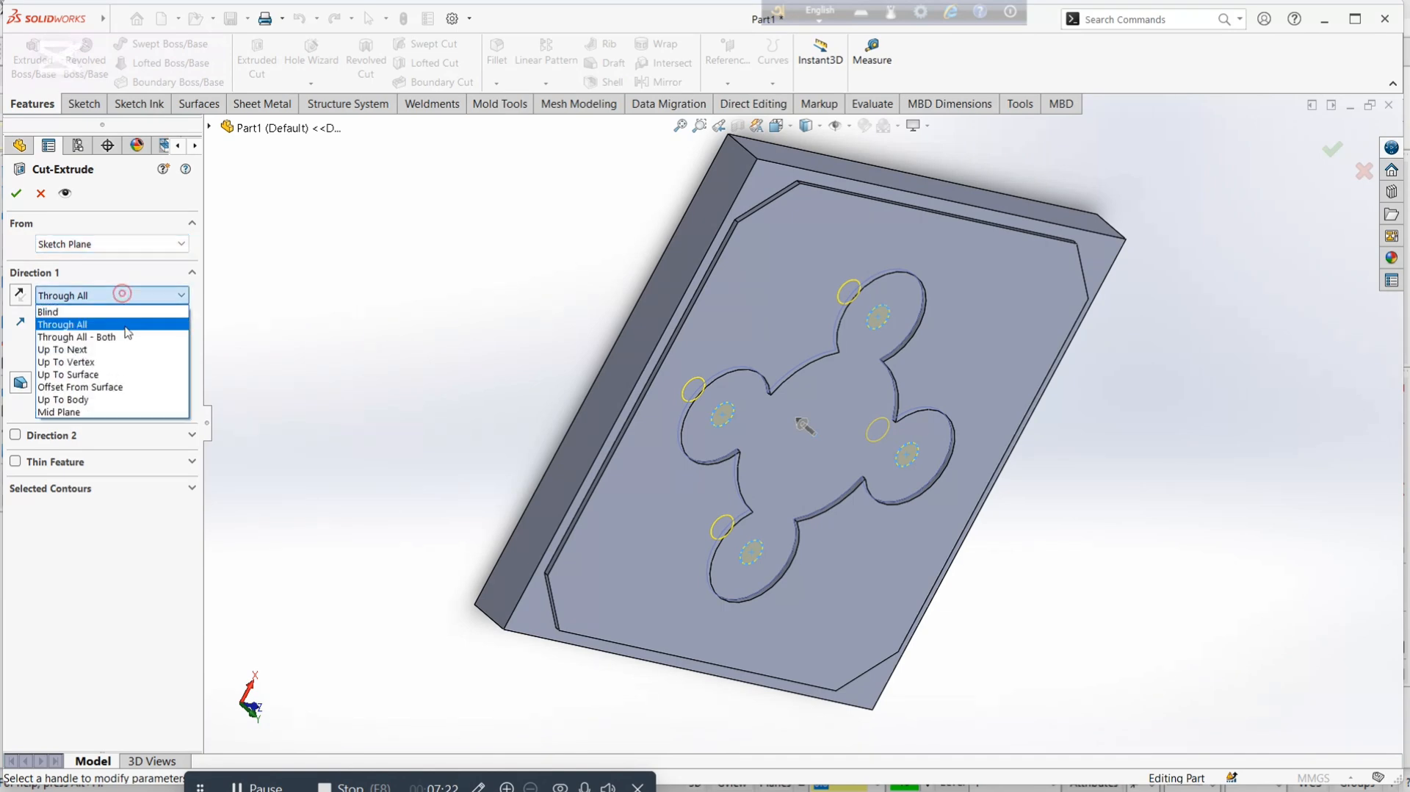
pyautogui.click(113, 350)
pyautogui.moveTo(806, 425); pyautogui.dragTo(1058, 257, button='middle')
pyautogui.click(1334, 151)
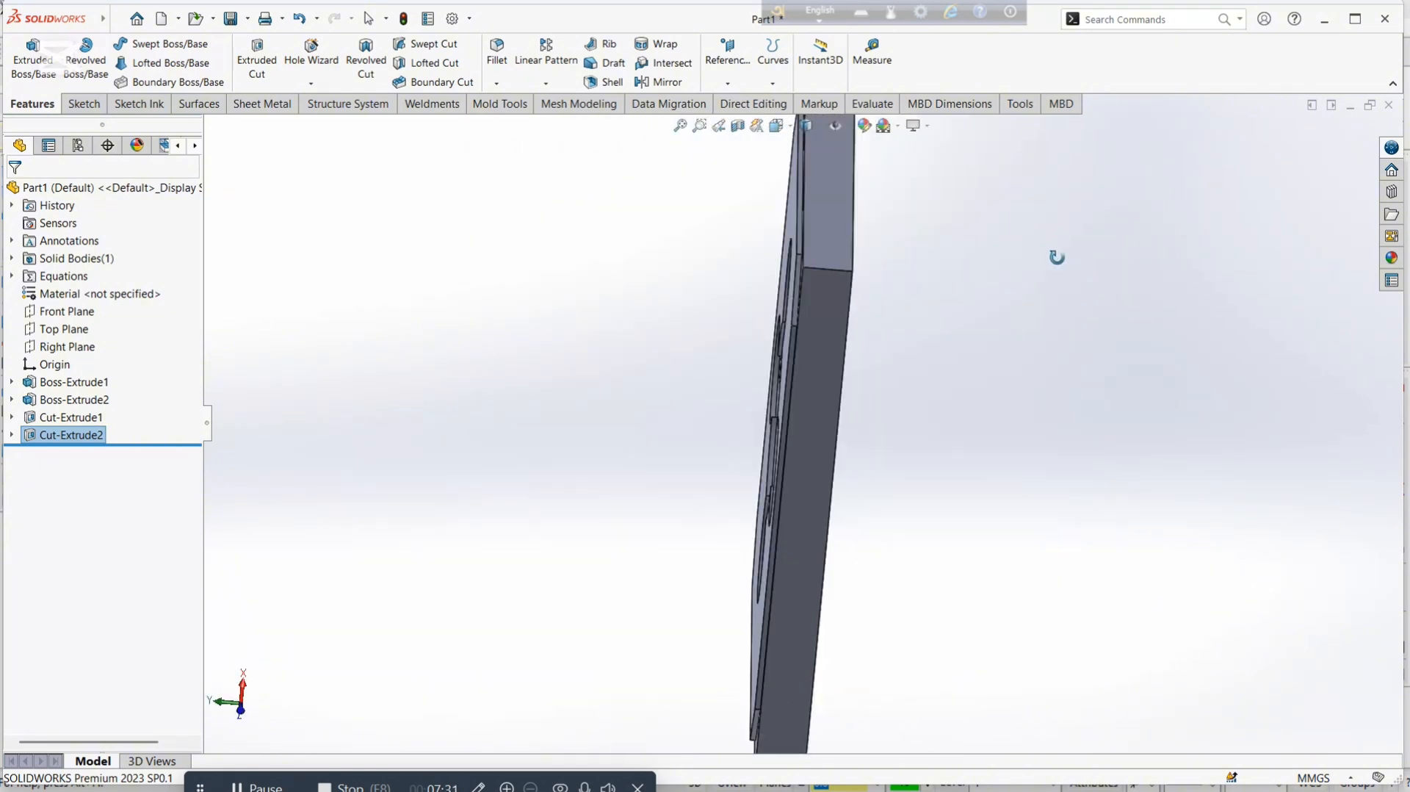
# Save all bodies as a Parasolid file named Milling Operation in the Assesment Practice folder.
pyautogui.click(114, 21)
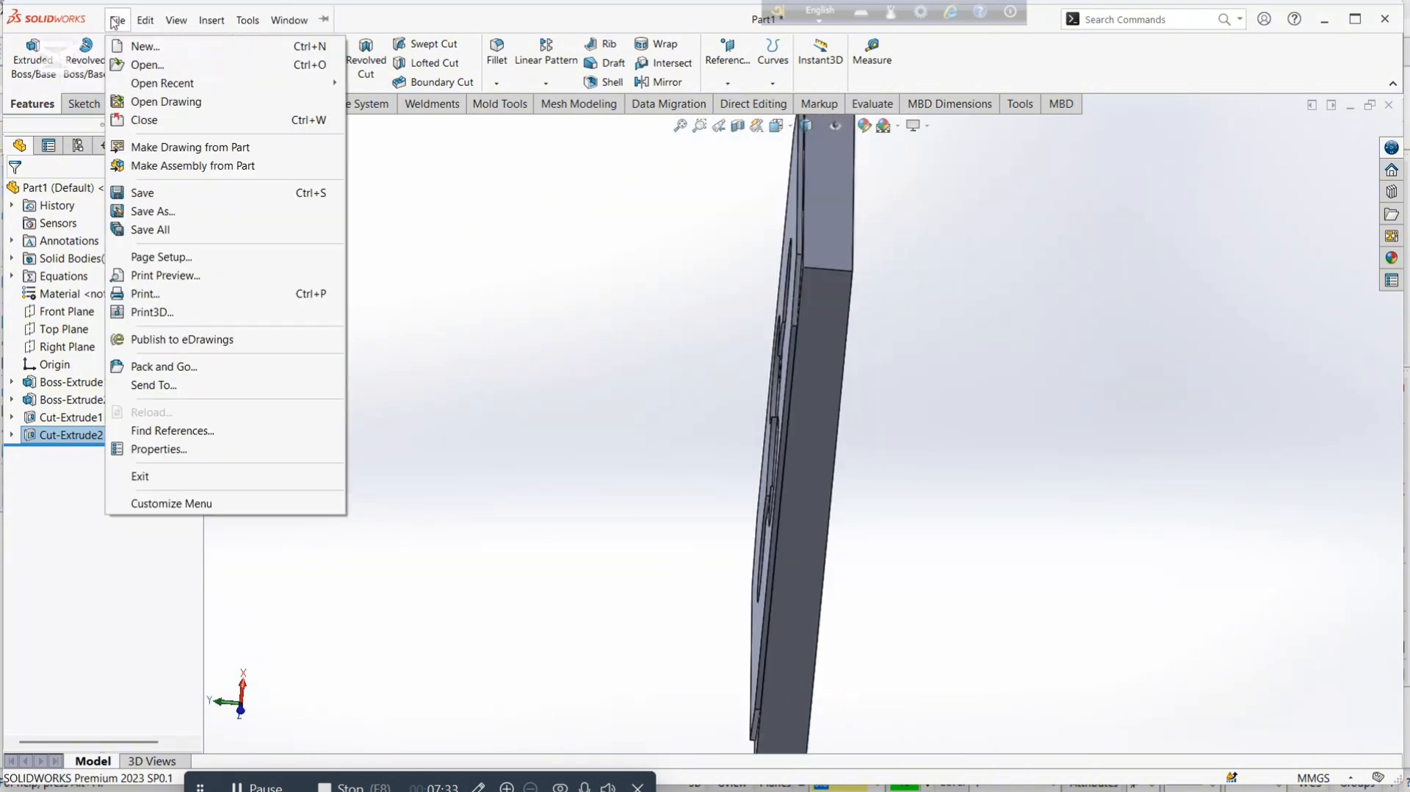
pyautogui.click(152, 210)
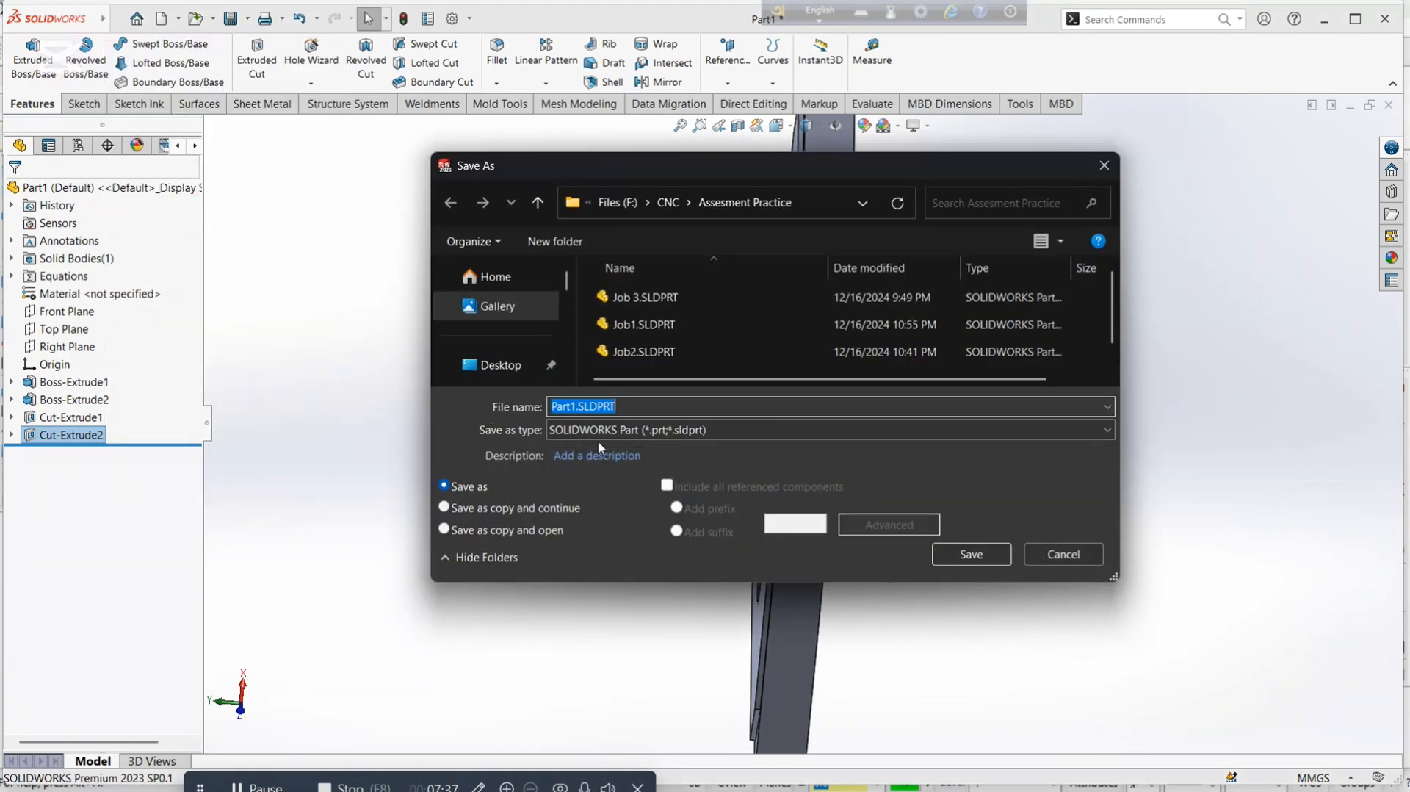
pyautogui.click(623, 430)
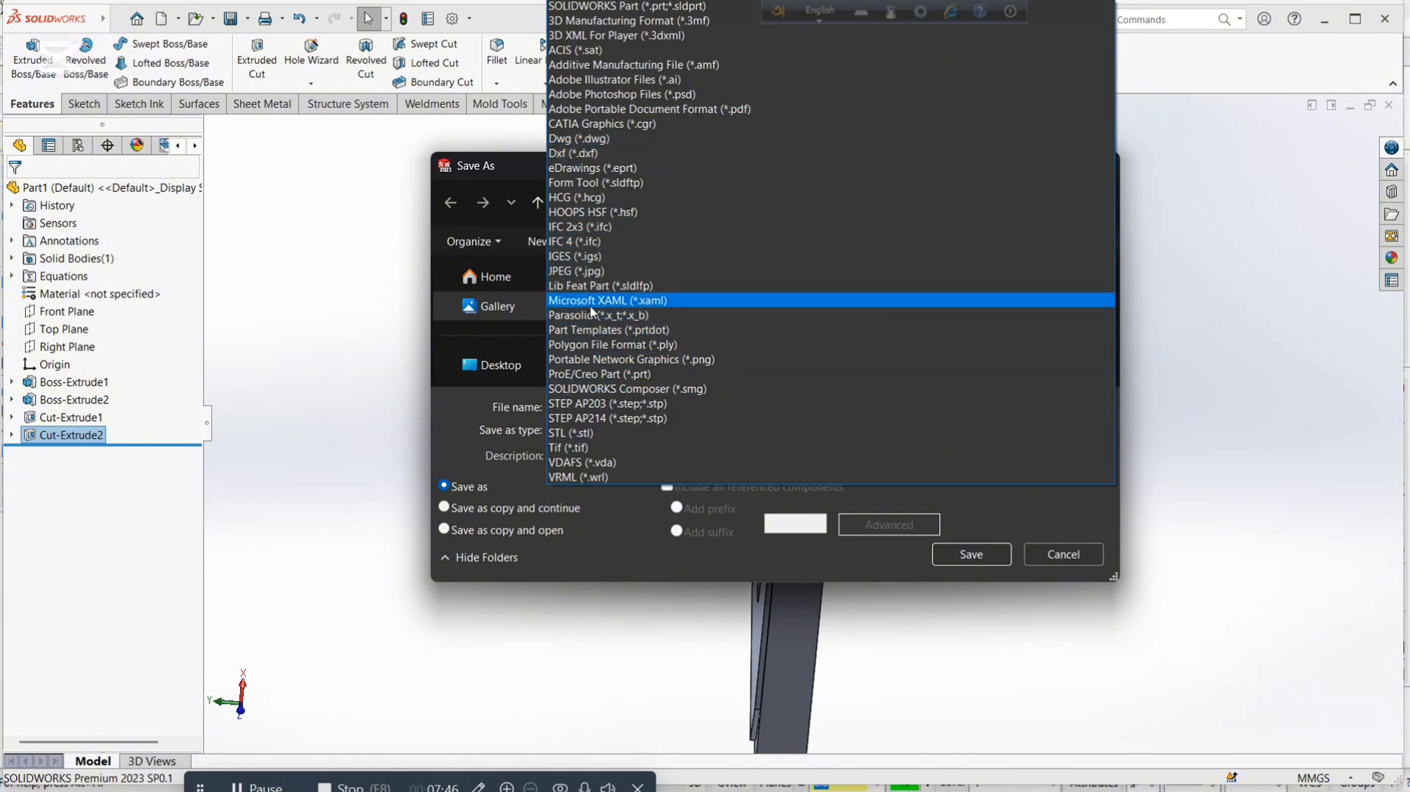
pyautogui.click(564, 316)
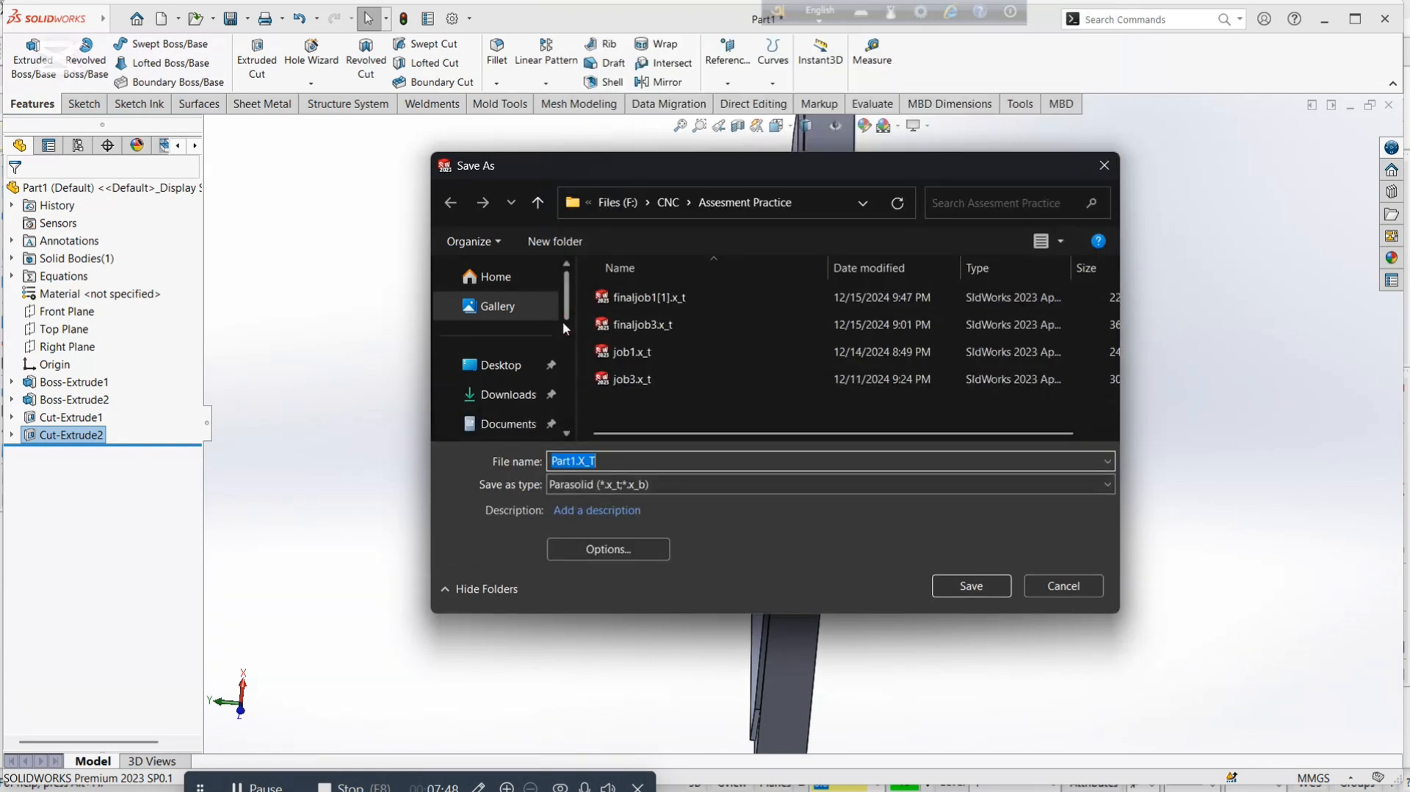
pyautogui.click(620, 463)
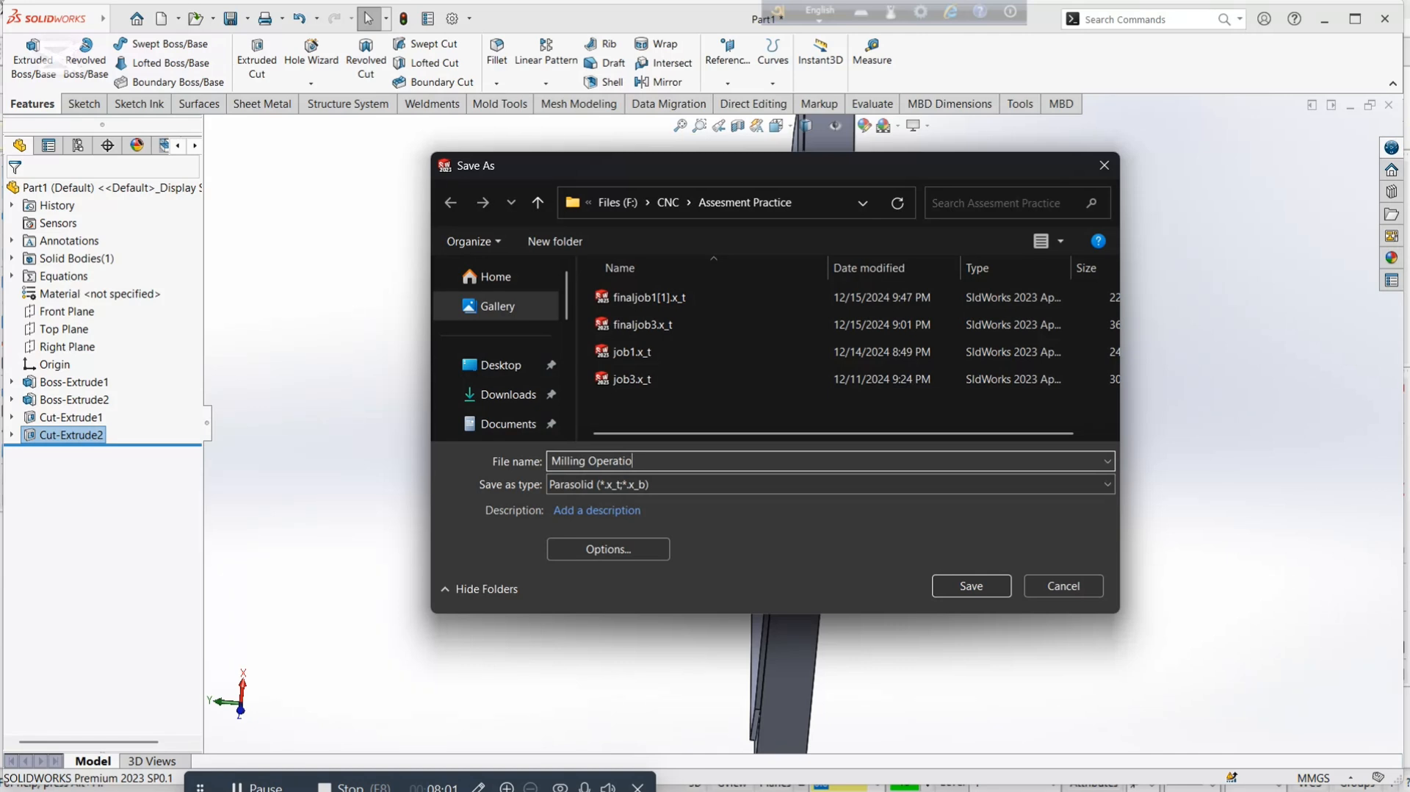
pyautogui.click(963, 587)
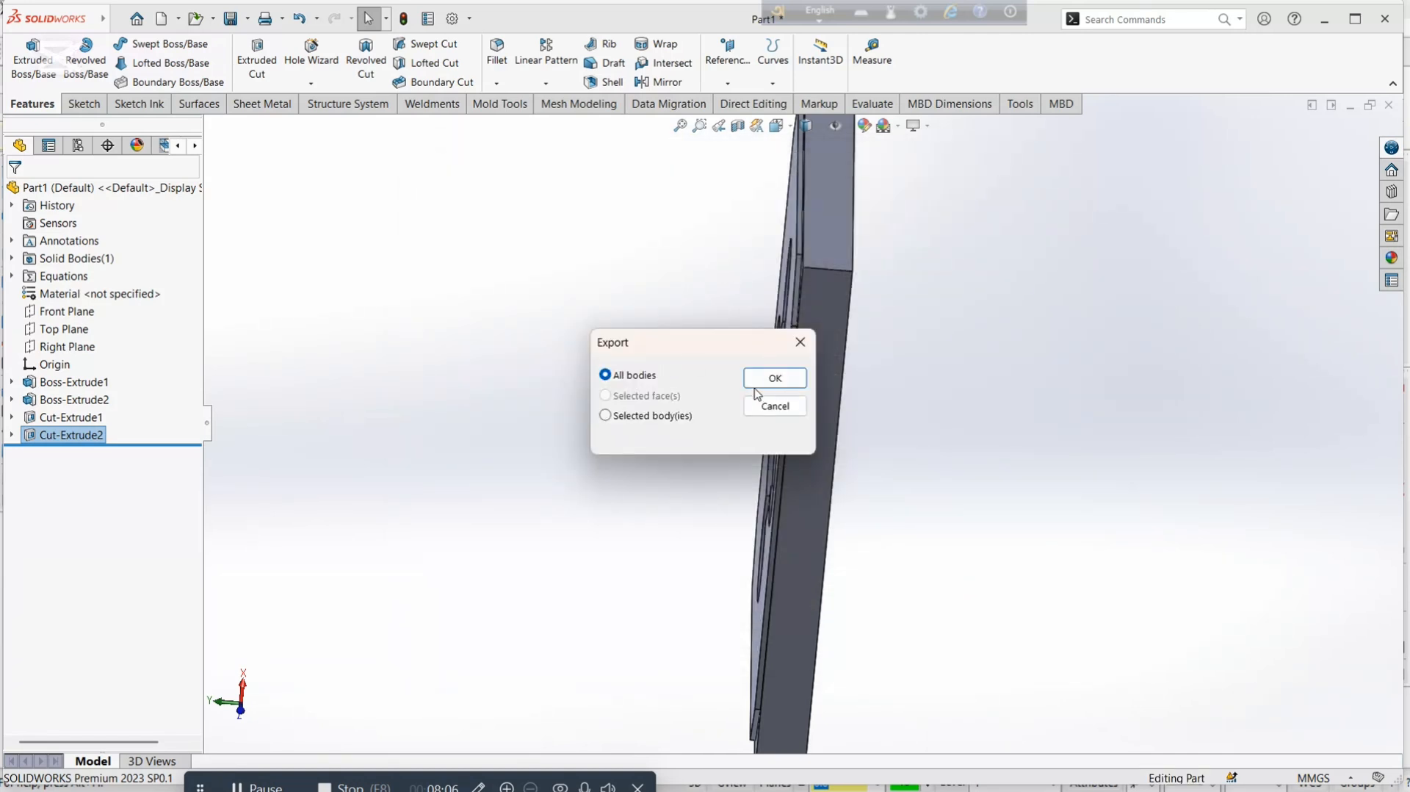
pyautogui.click(756, 381)
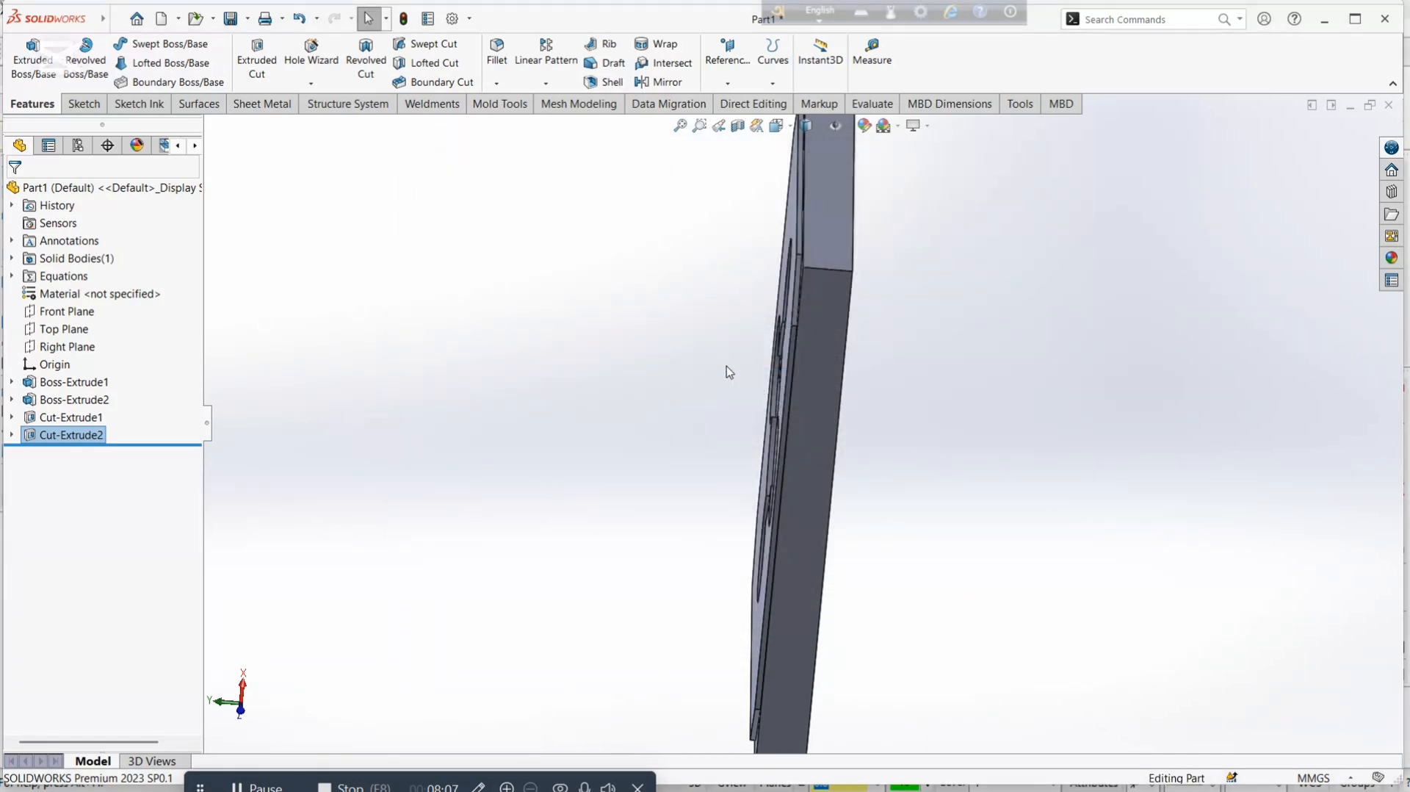
pyautogui.click(790, 131)
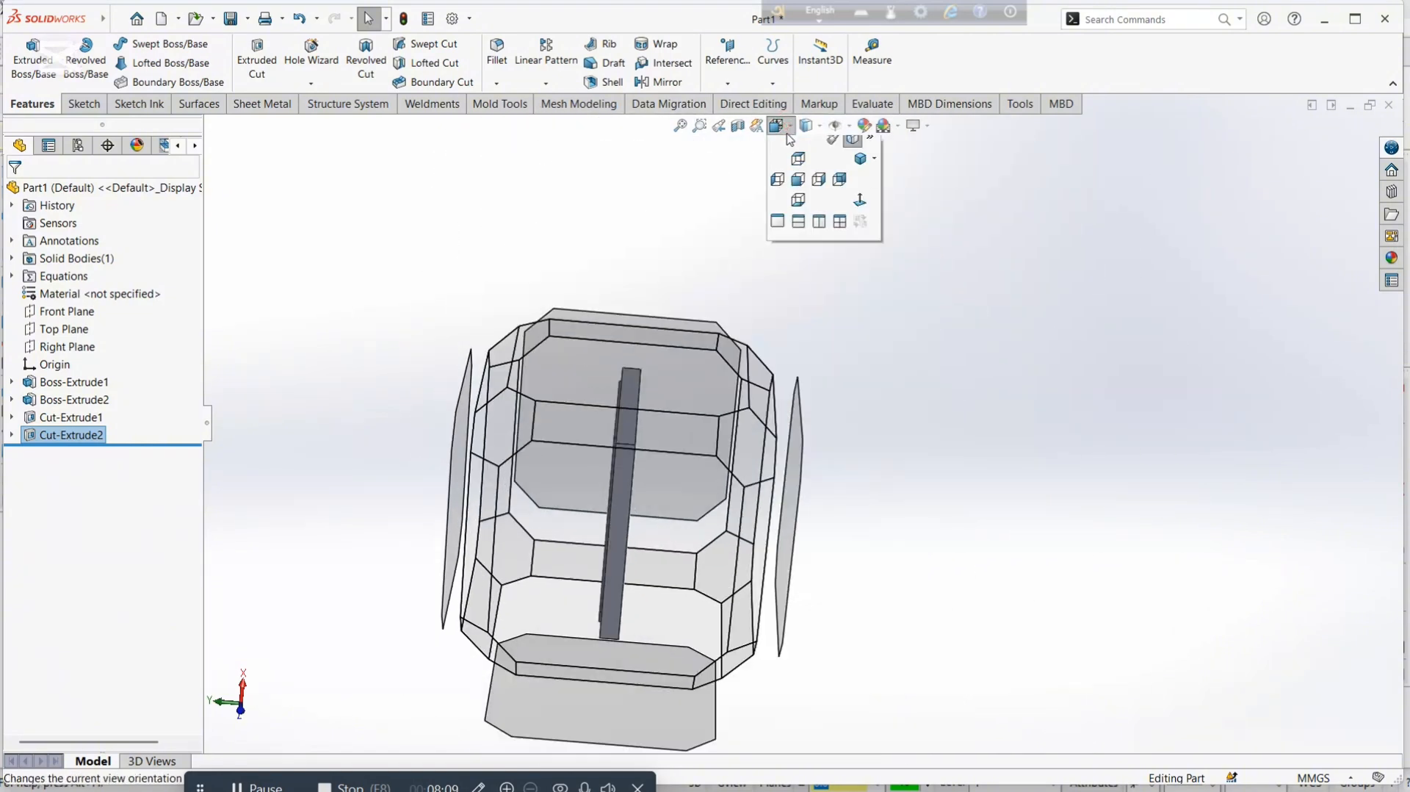
pyautogui.click(857, 169)
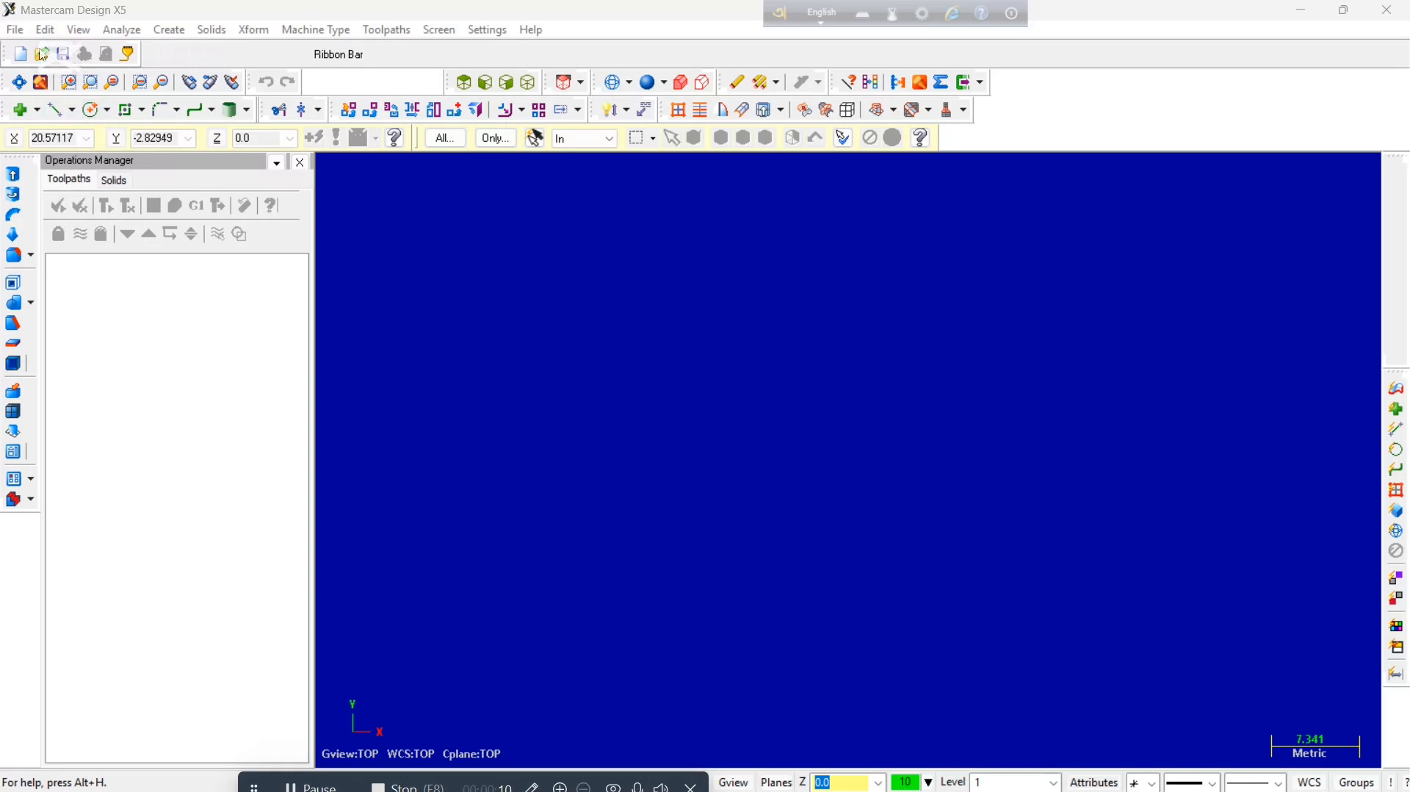
# In Mastercam, open the Parasolid file Milling Operation.x_t from the Assesment Practice folder inside CNC.
pyautogui.click(14, 29)
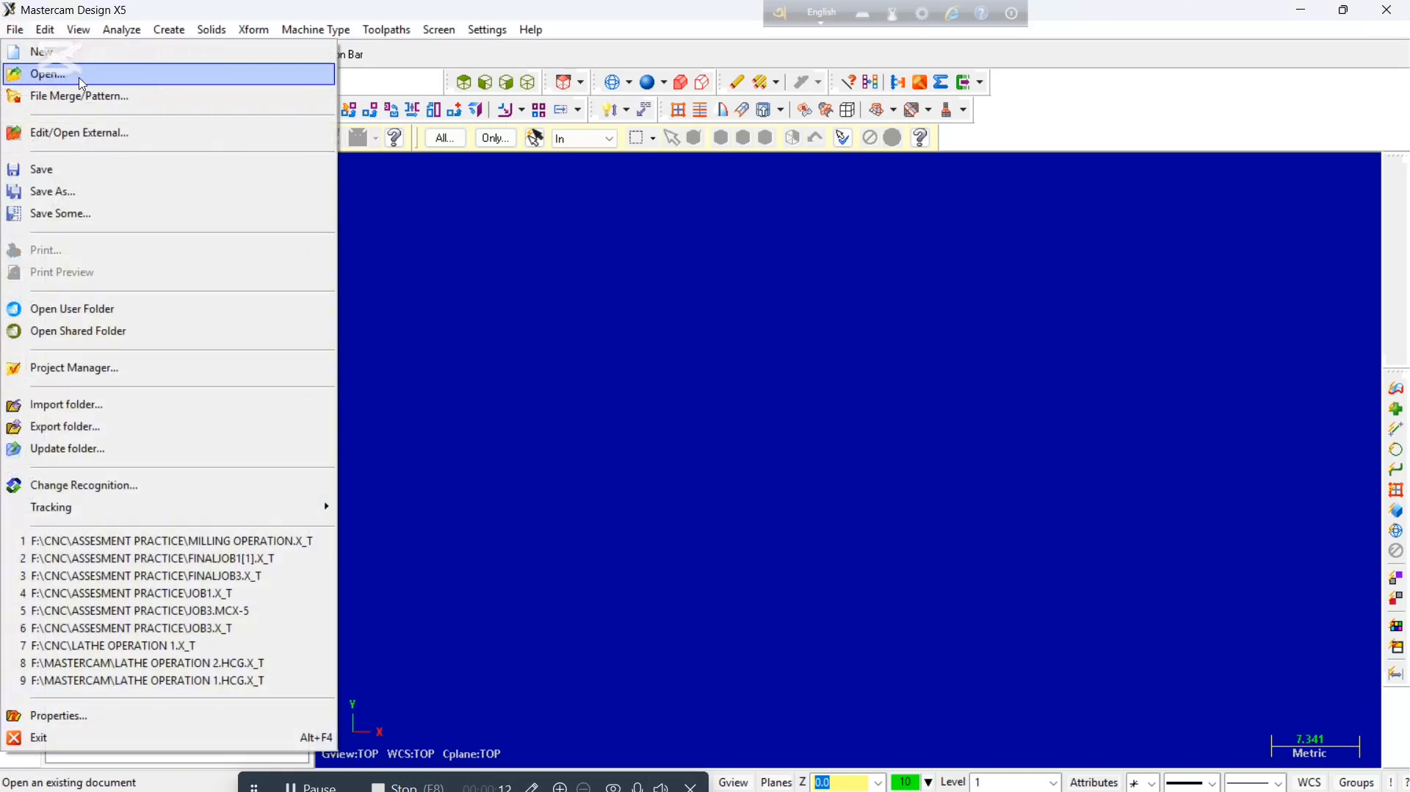
pyautogui.click(44, 71)
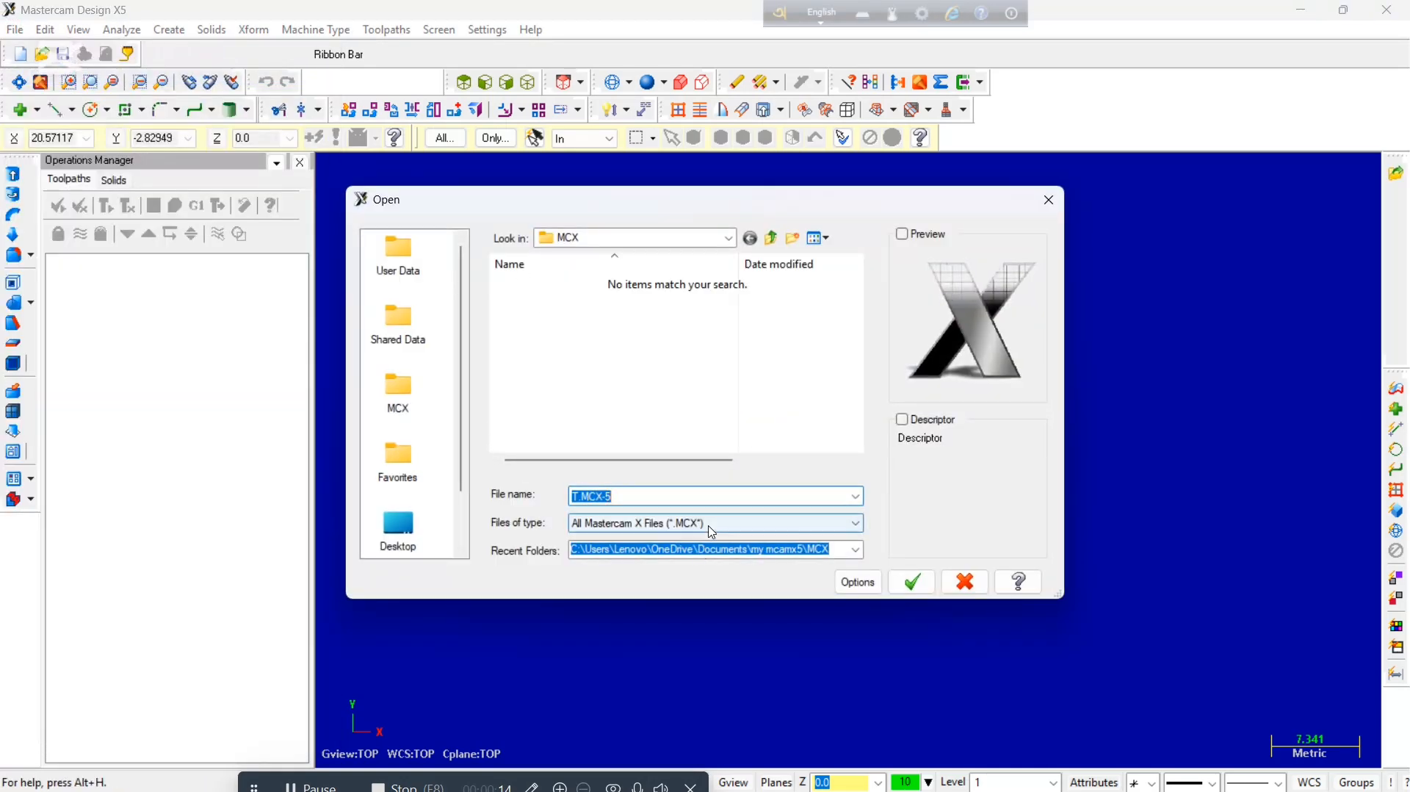
pyautogui.click(707, 523)
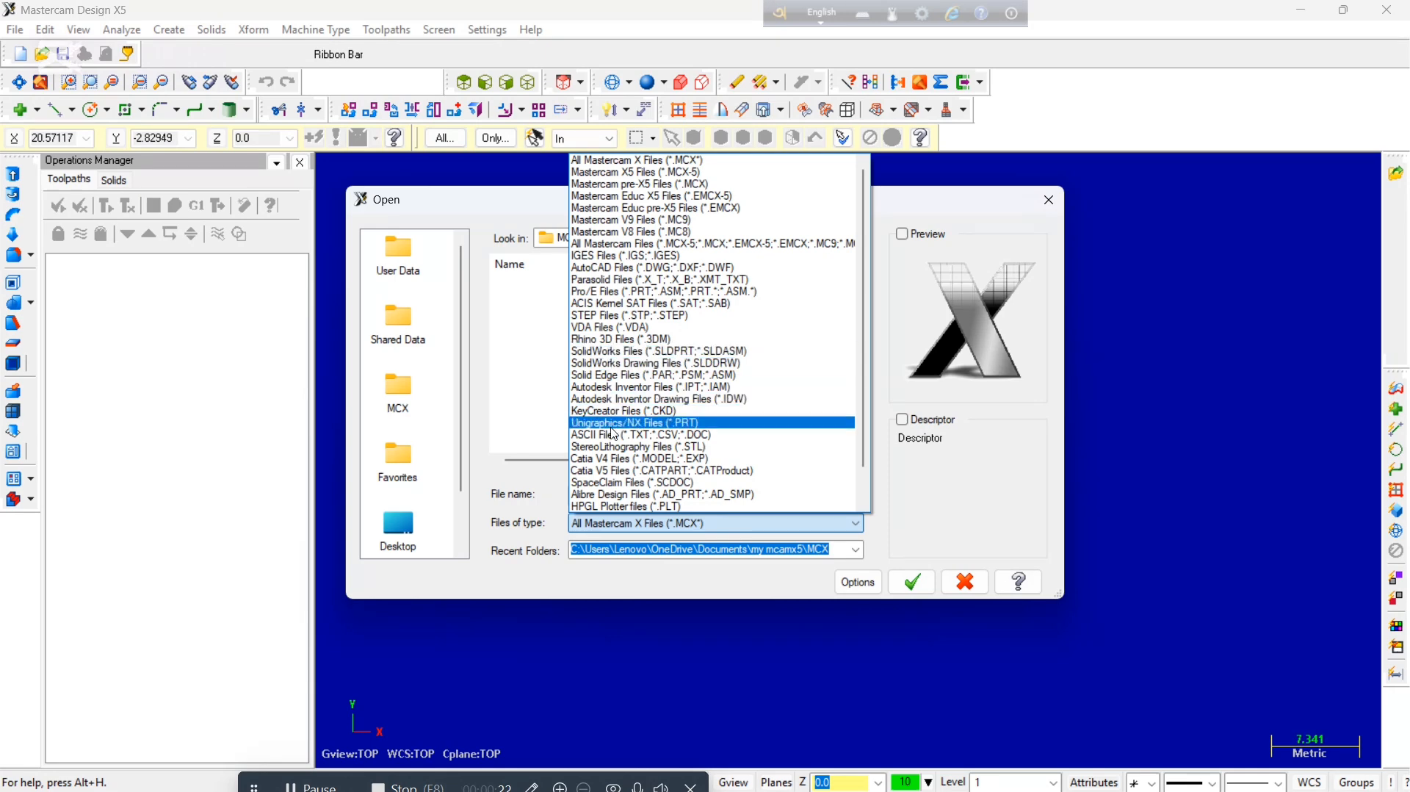
pyautogui.scroll(-2, 611, 288)
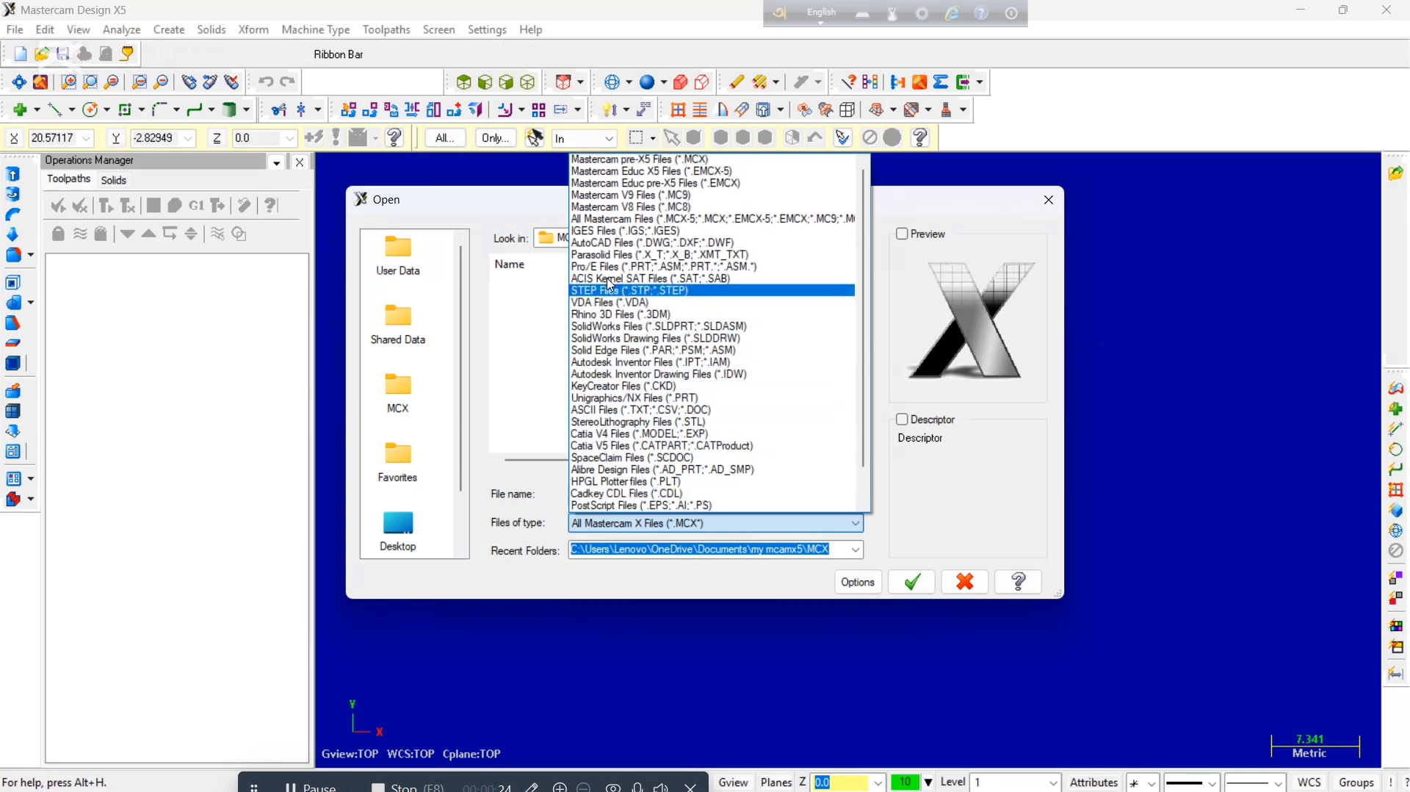
pyautogui.scroll(2, 611, 285)
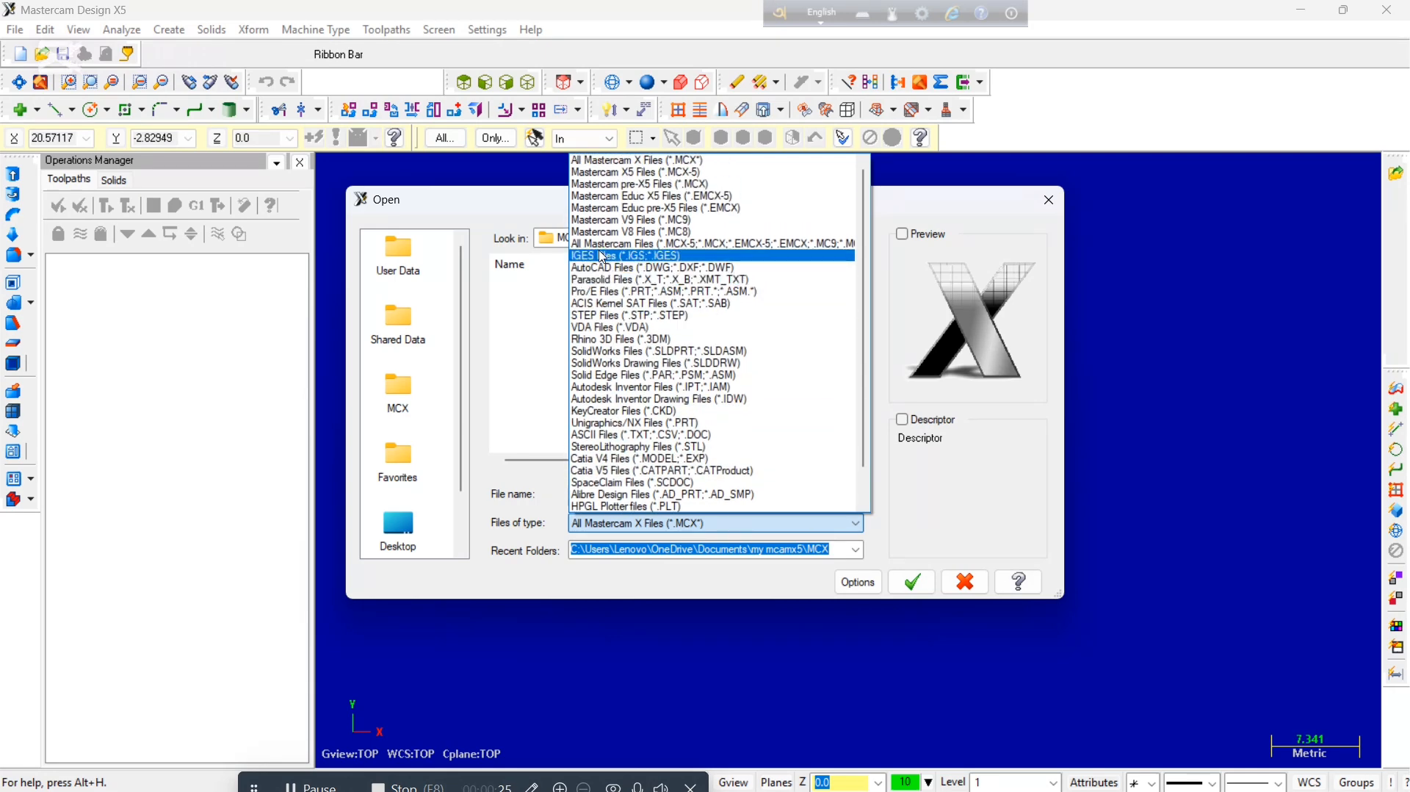
pyautogui.click(607, 287)
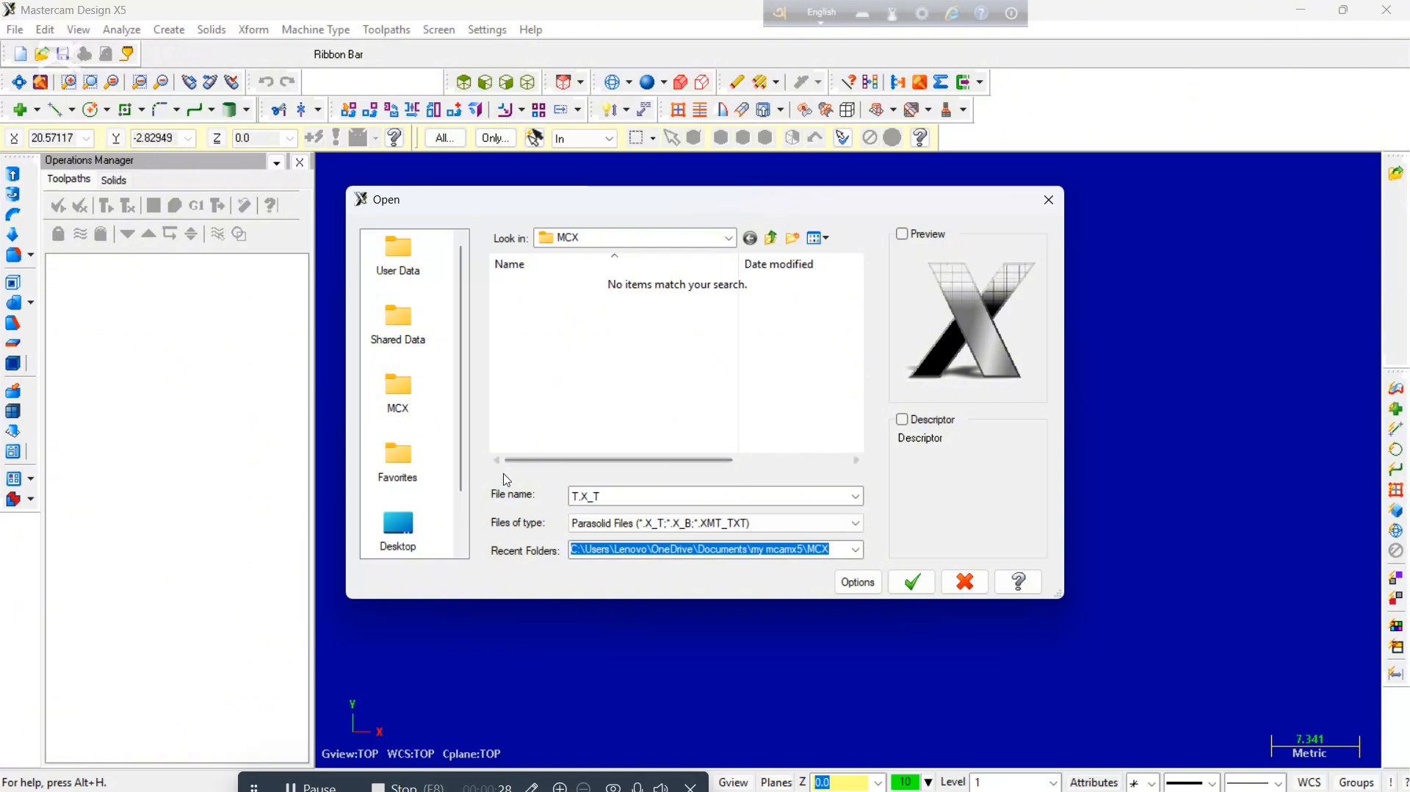
pyautogui.click(401, 533)
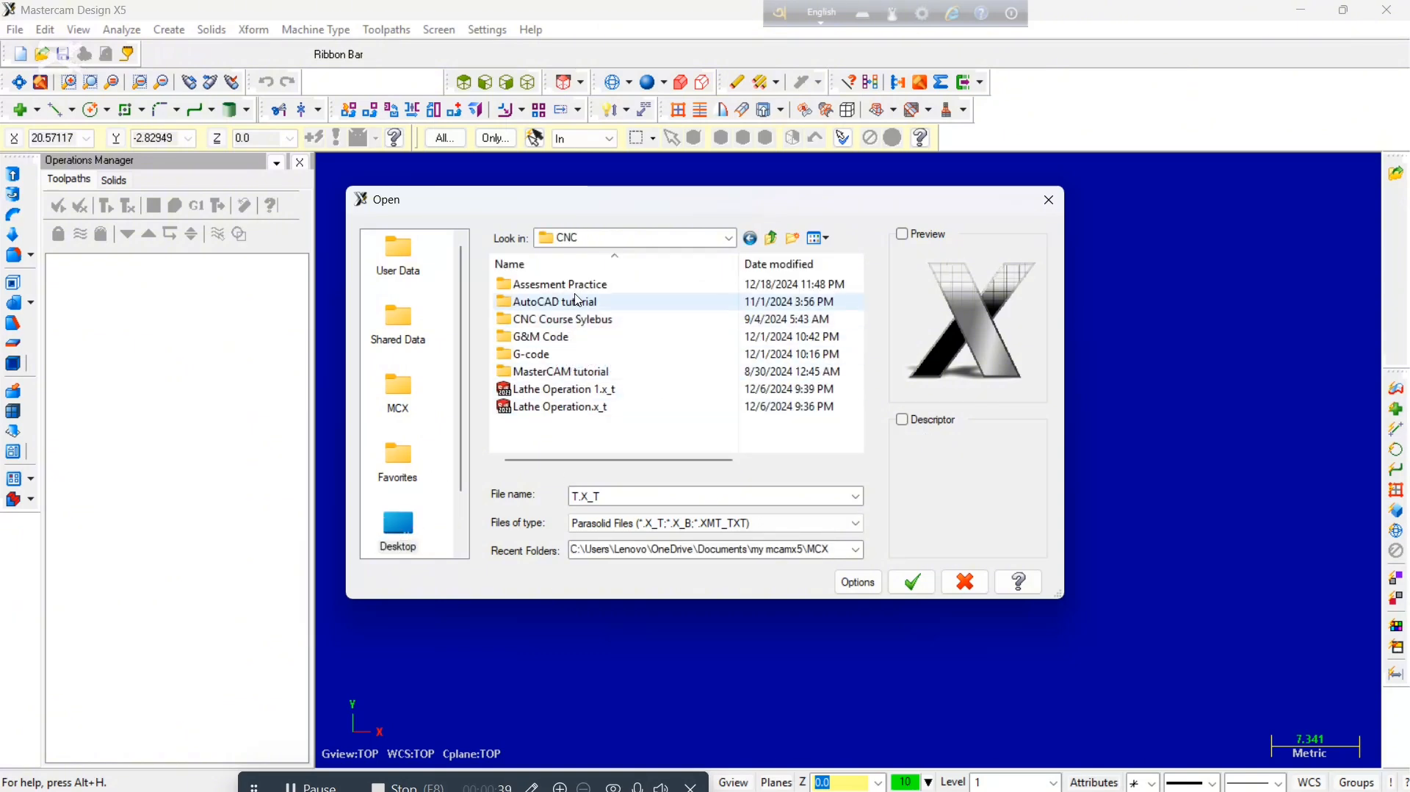
pyautogui.doubleClick(561, 288)
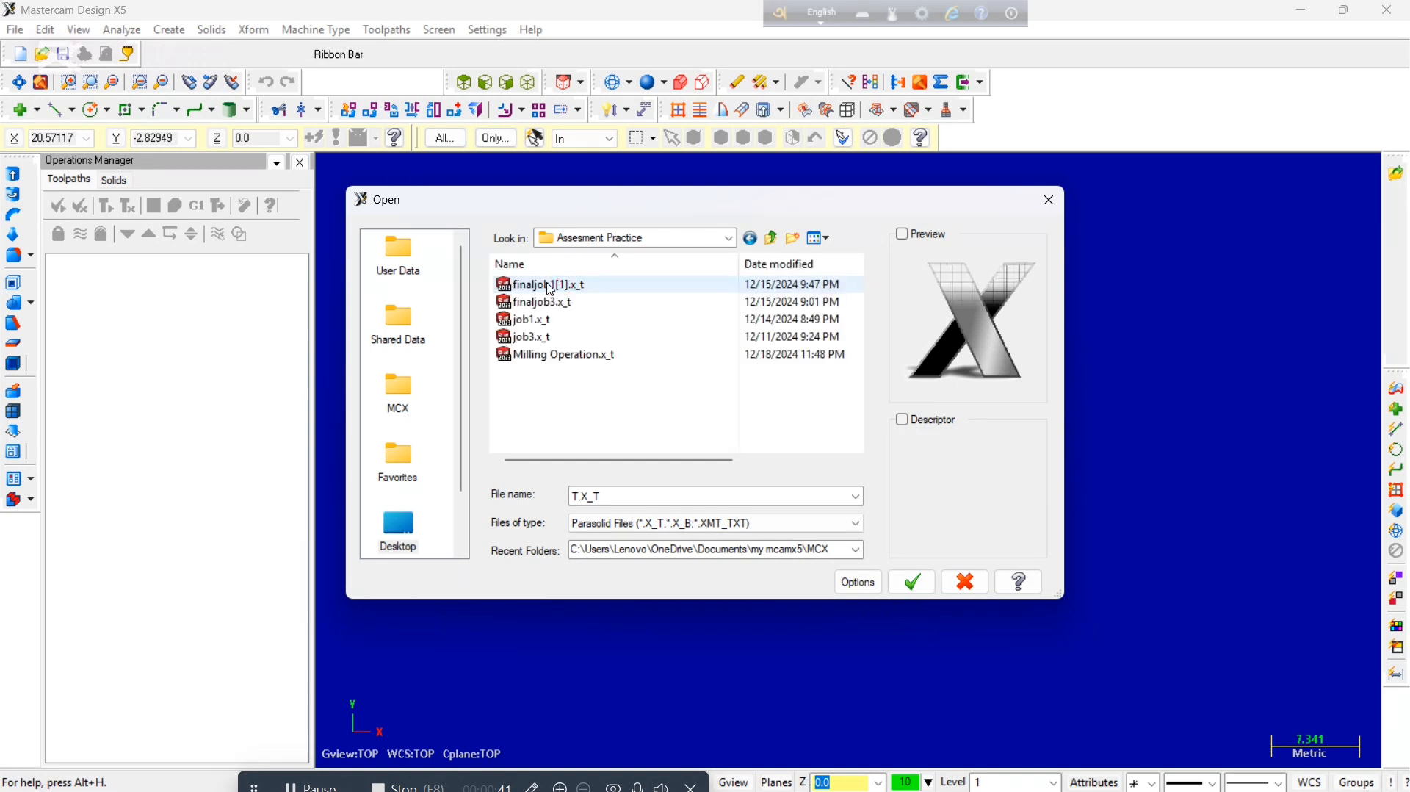
pyautogui.click(572, 356)
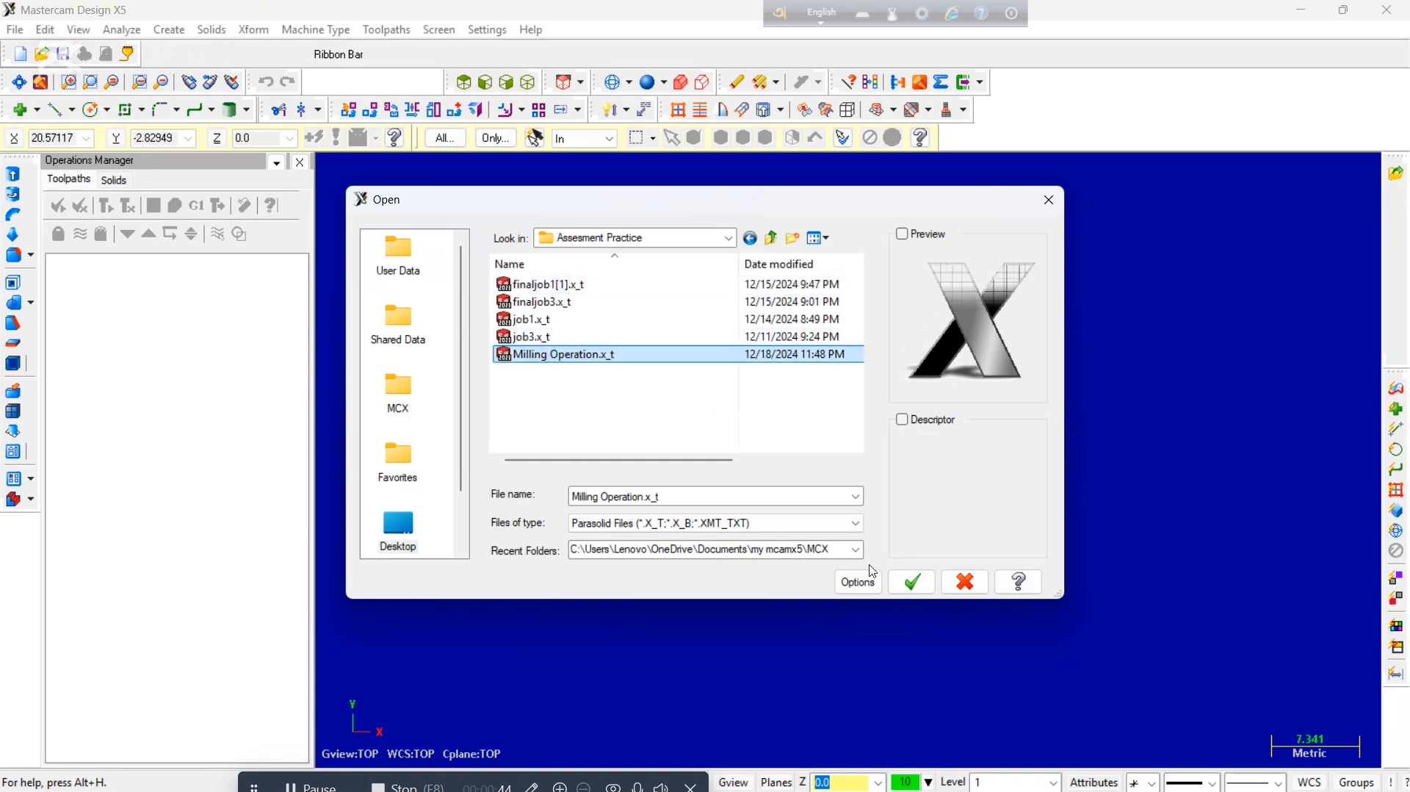
pyautogui.click(911, 582)
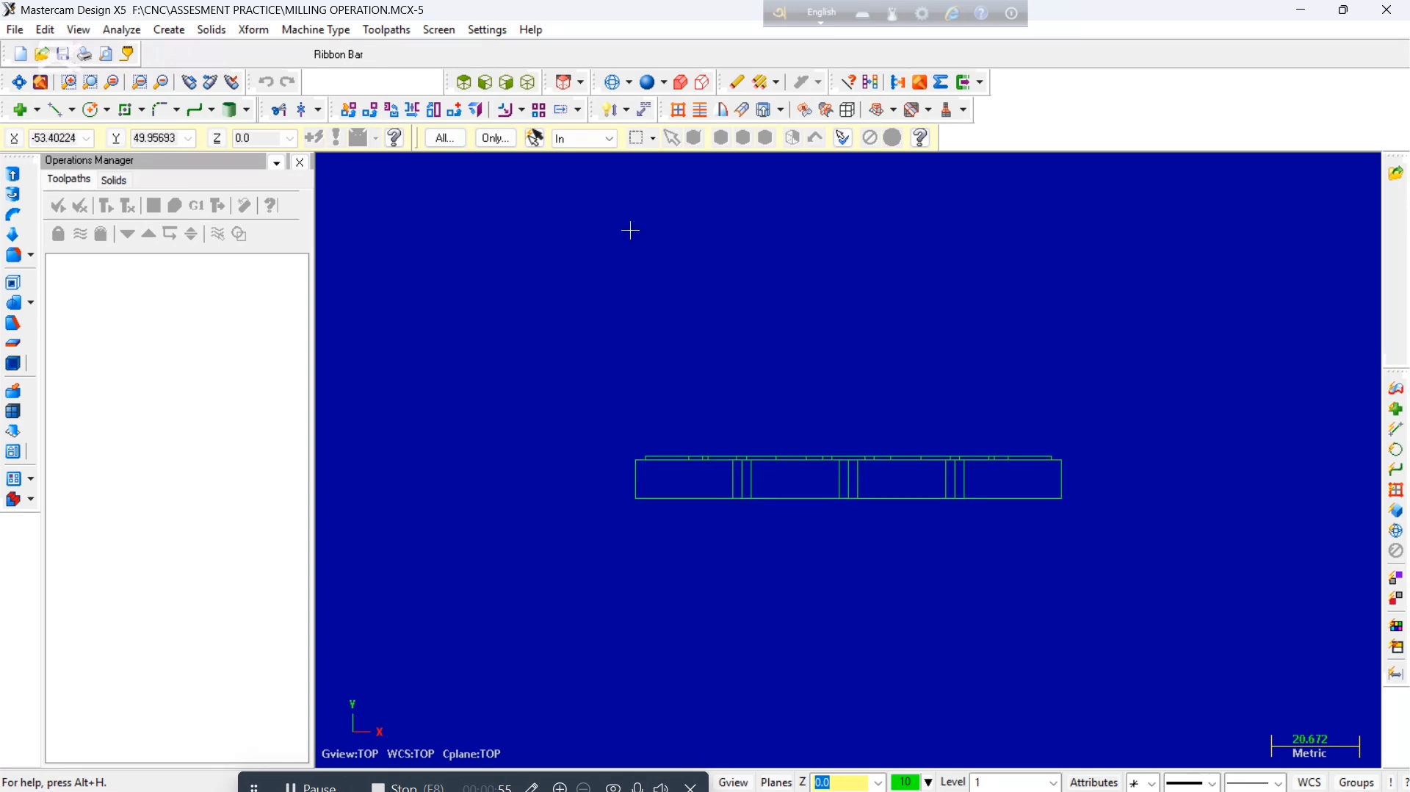
# Shade the imported part and check its orientation from the top, front and right side.
pyautogui.click(651, 83)
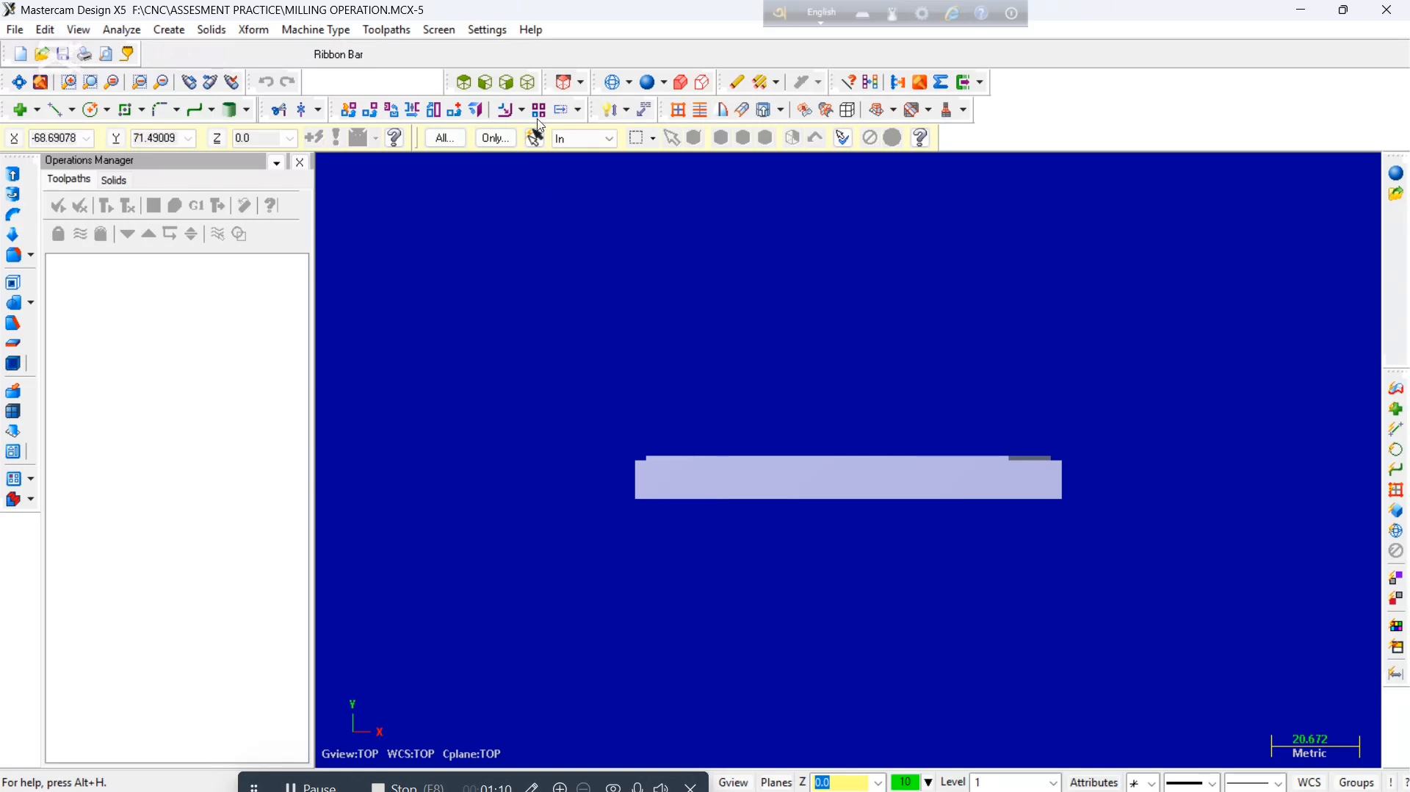
pyautogui.click(466, 84)
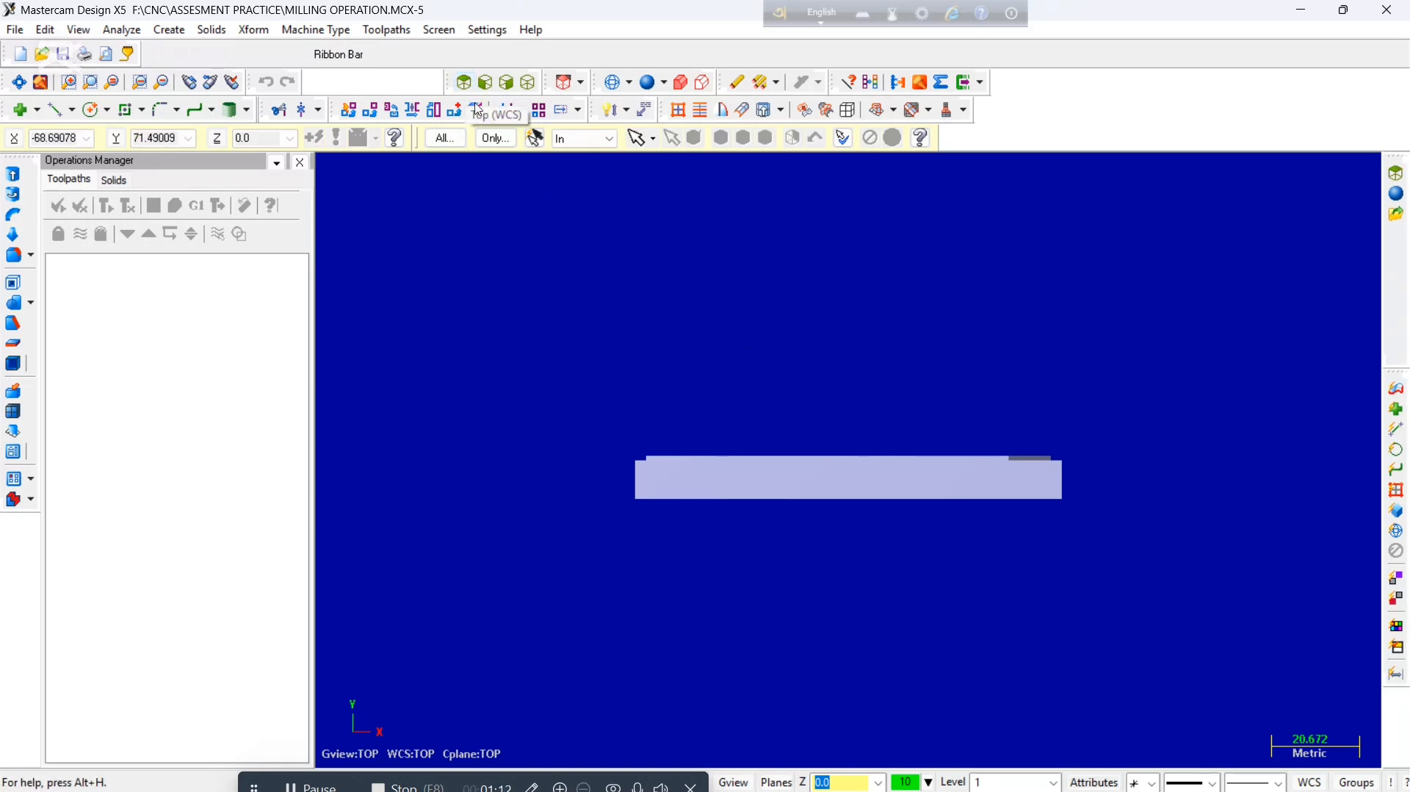
pyautogui.click(486, 83)
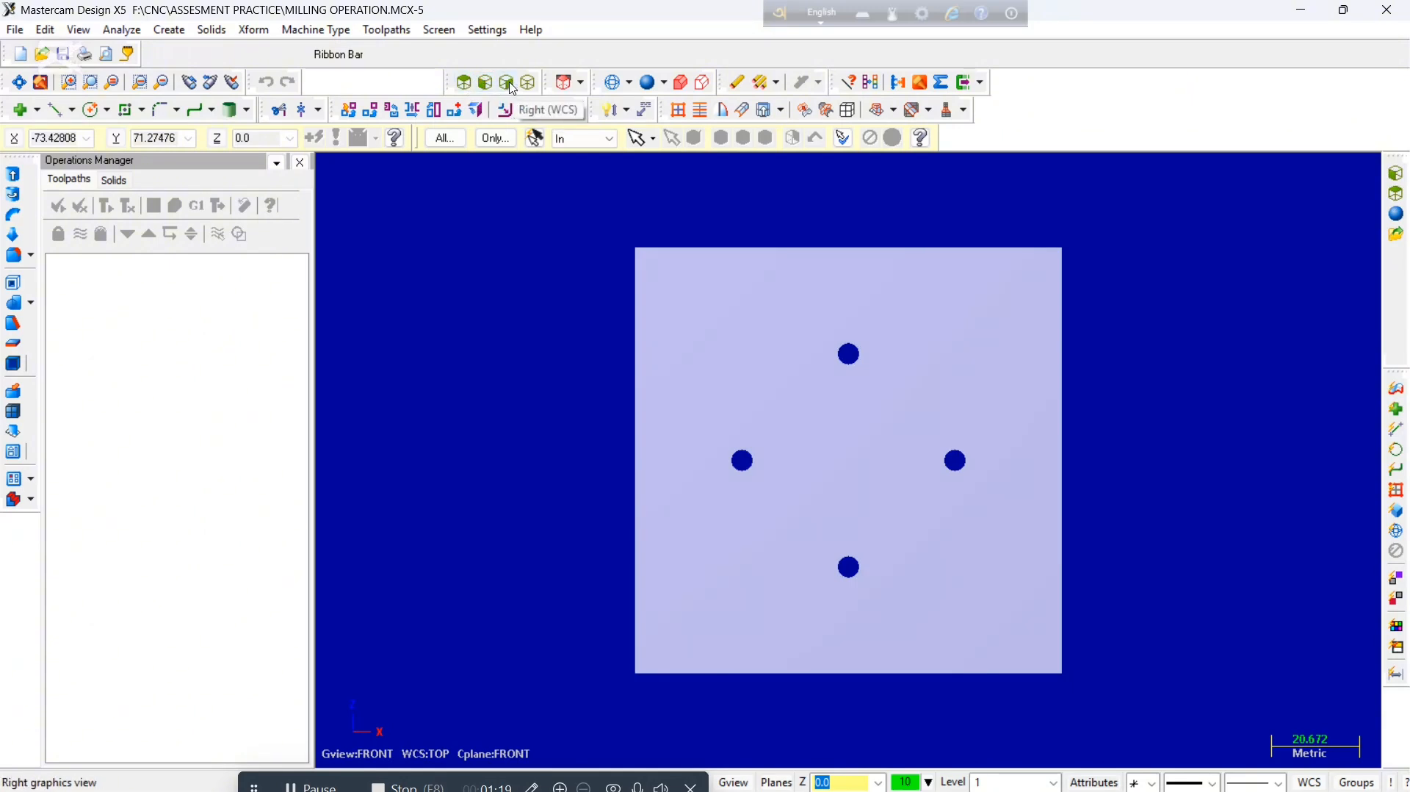
pyautogui.click(508, 83)
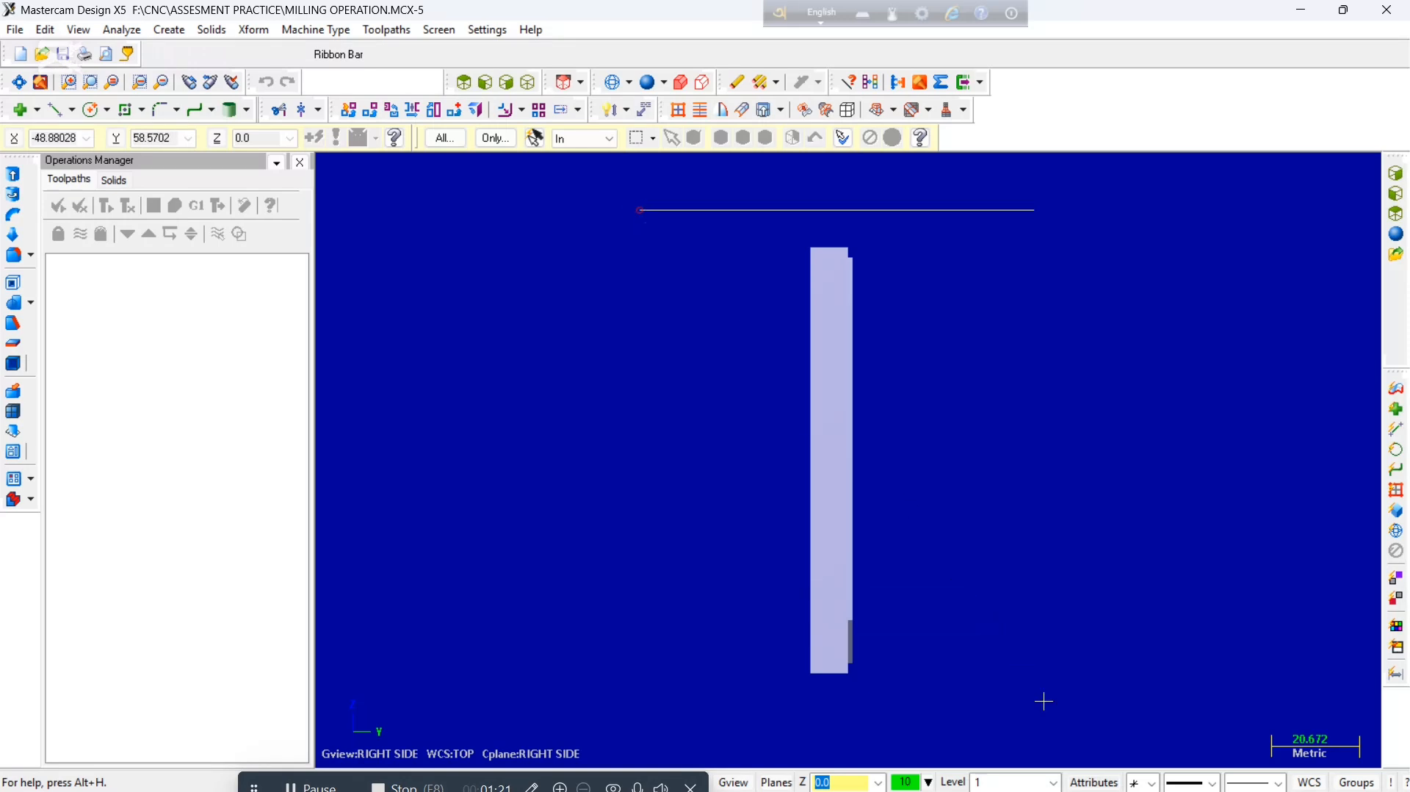
# Rotate the whole part 90 degrees in the right-side plane, moving the original geometry instead of copying it.
pyautogui.moveTo(1044, 702); pyautogui.dragTo(1048, 711)
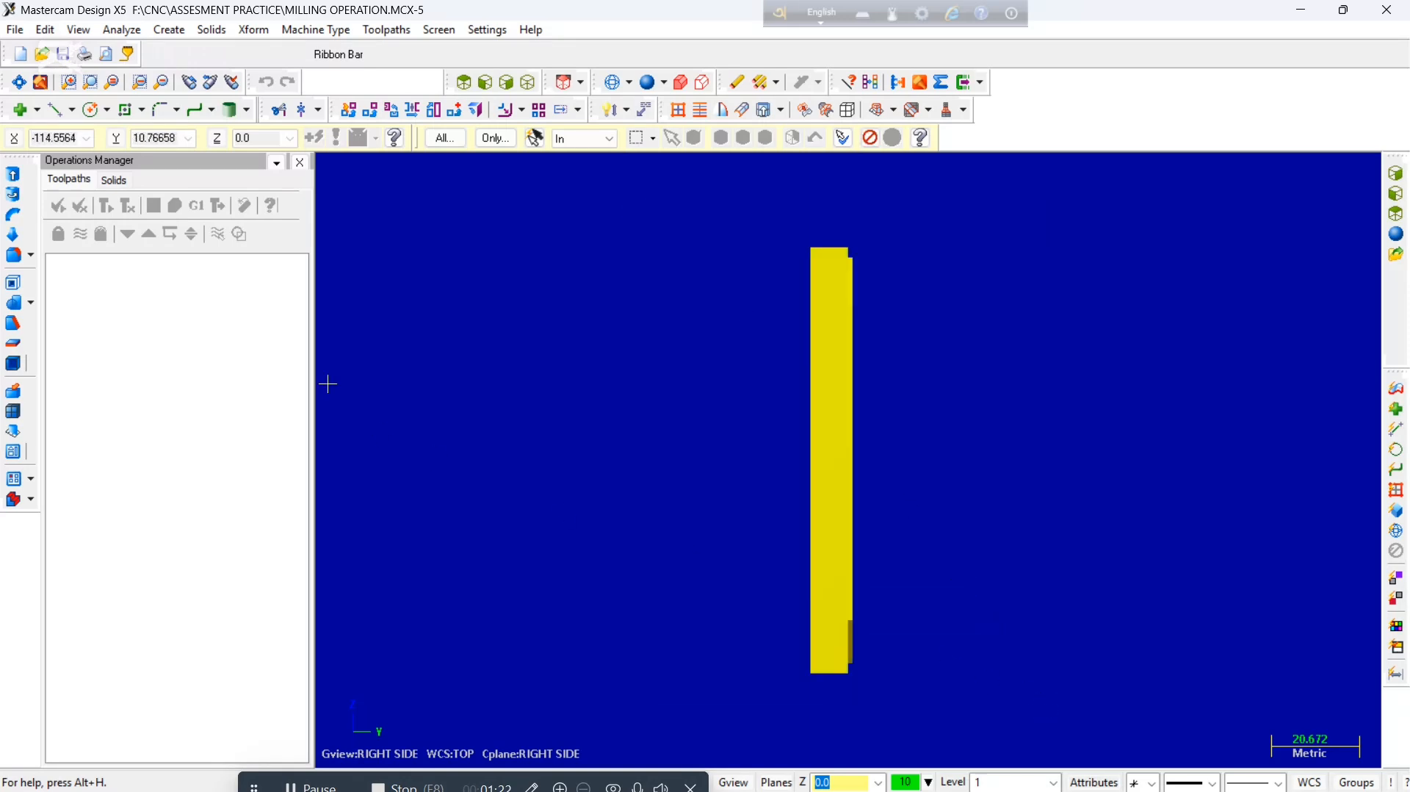
pyautogui.click(372, 118)
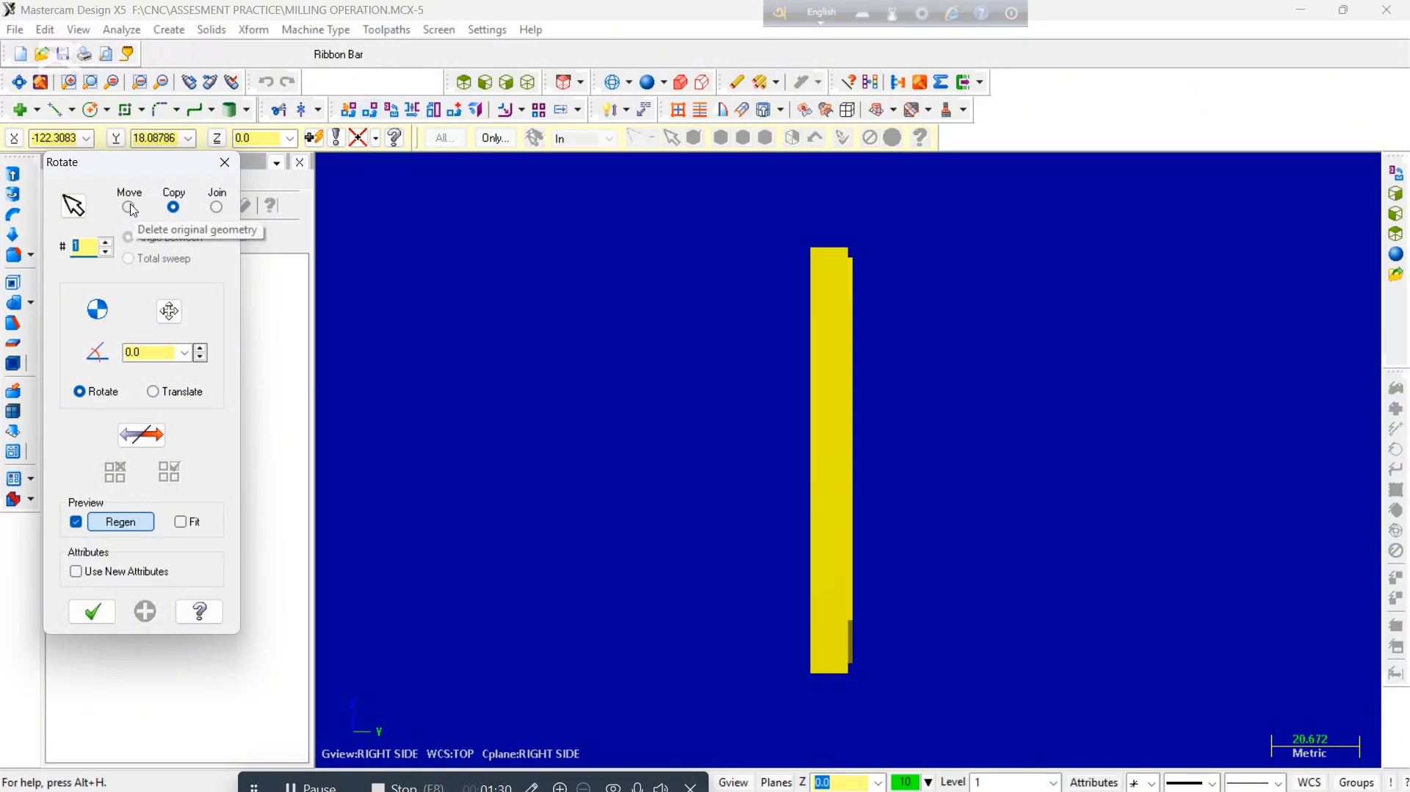
pyautogui.click(130, 209)
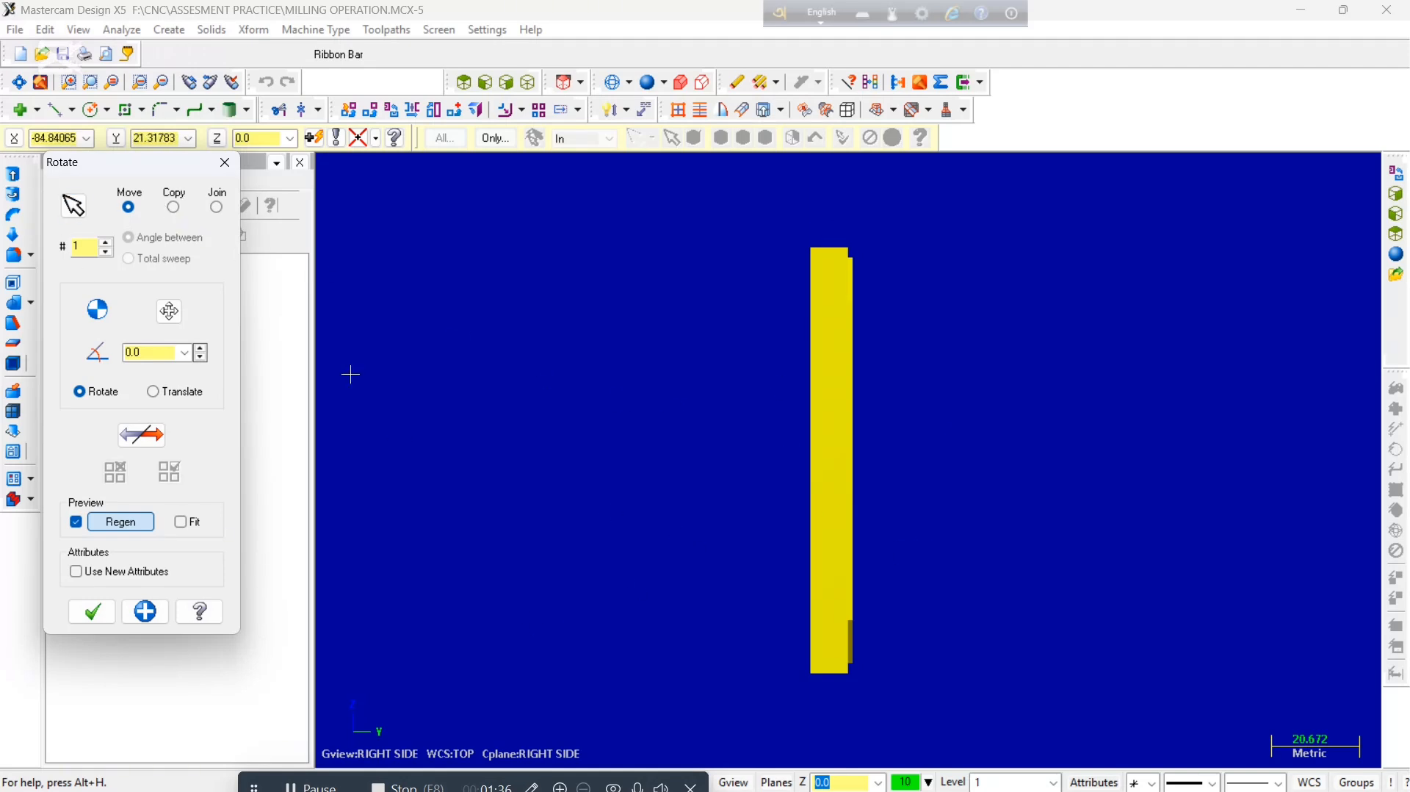
pyautogui.click(185, 352)
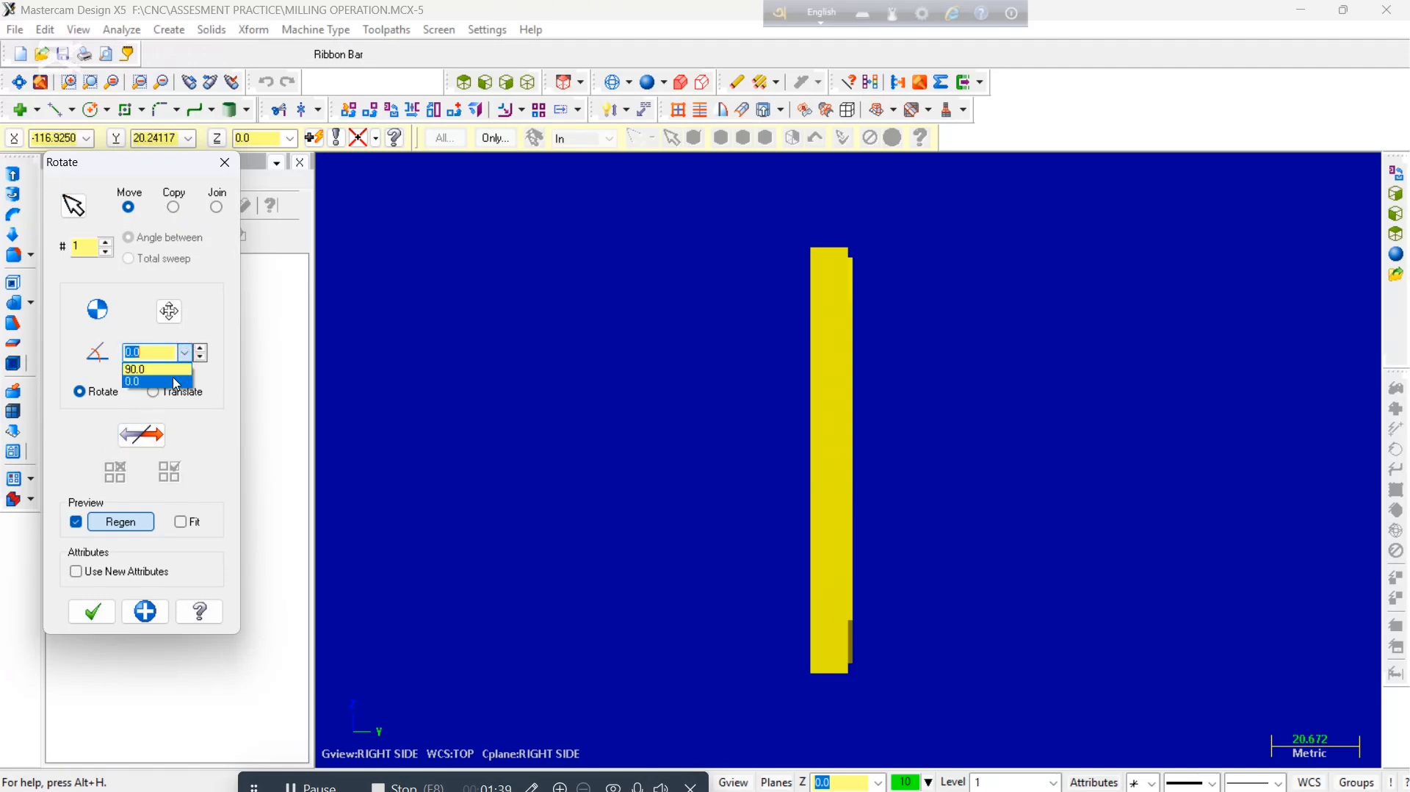
pyautogui.click(151, 371)
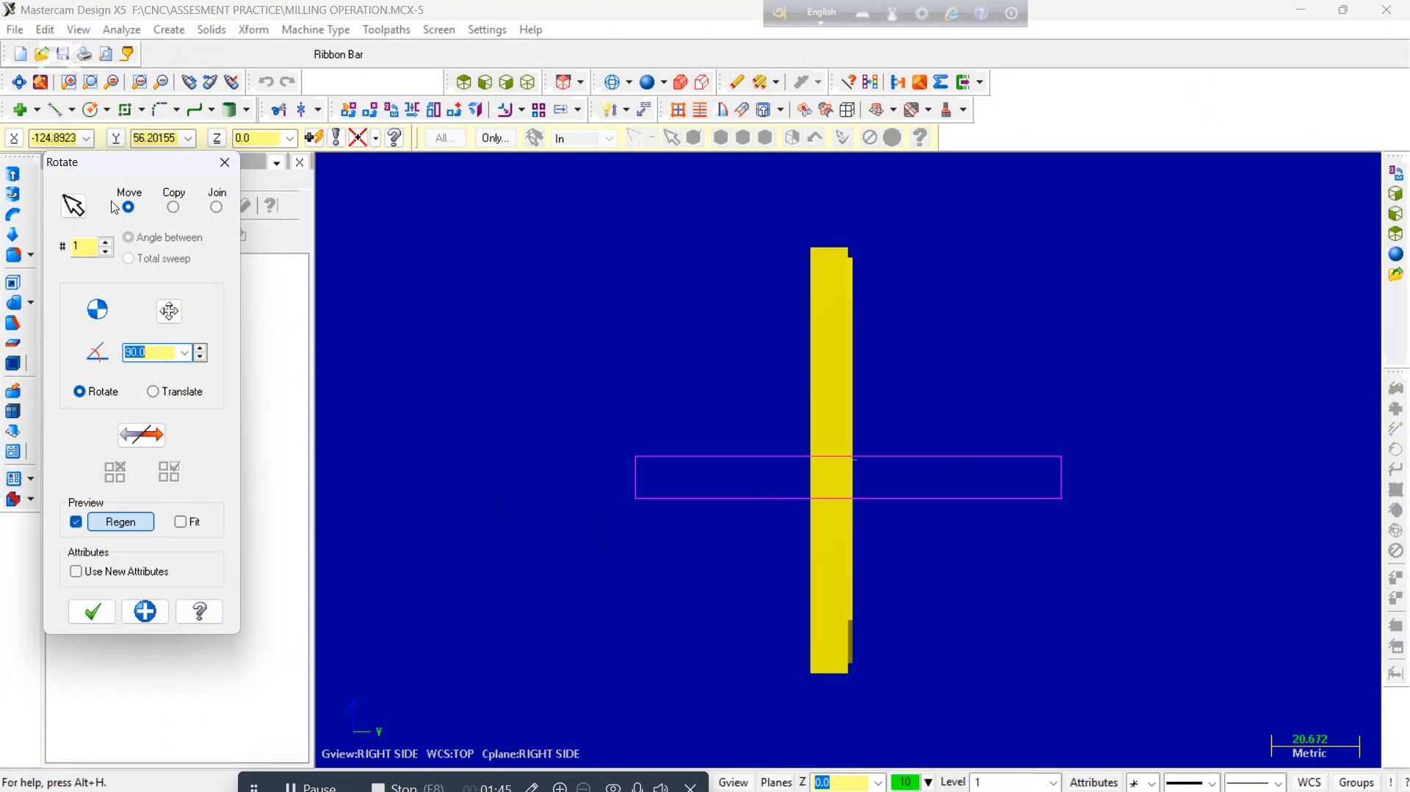
pyautogui.click(92, 611)
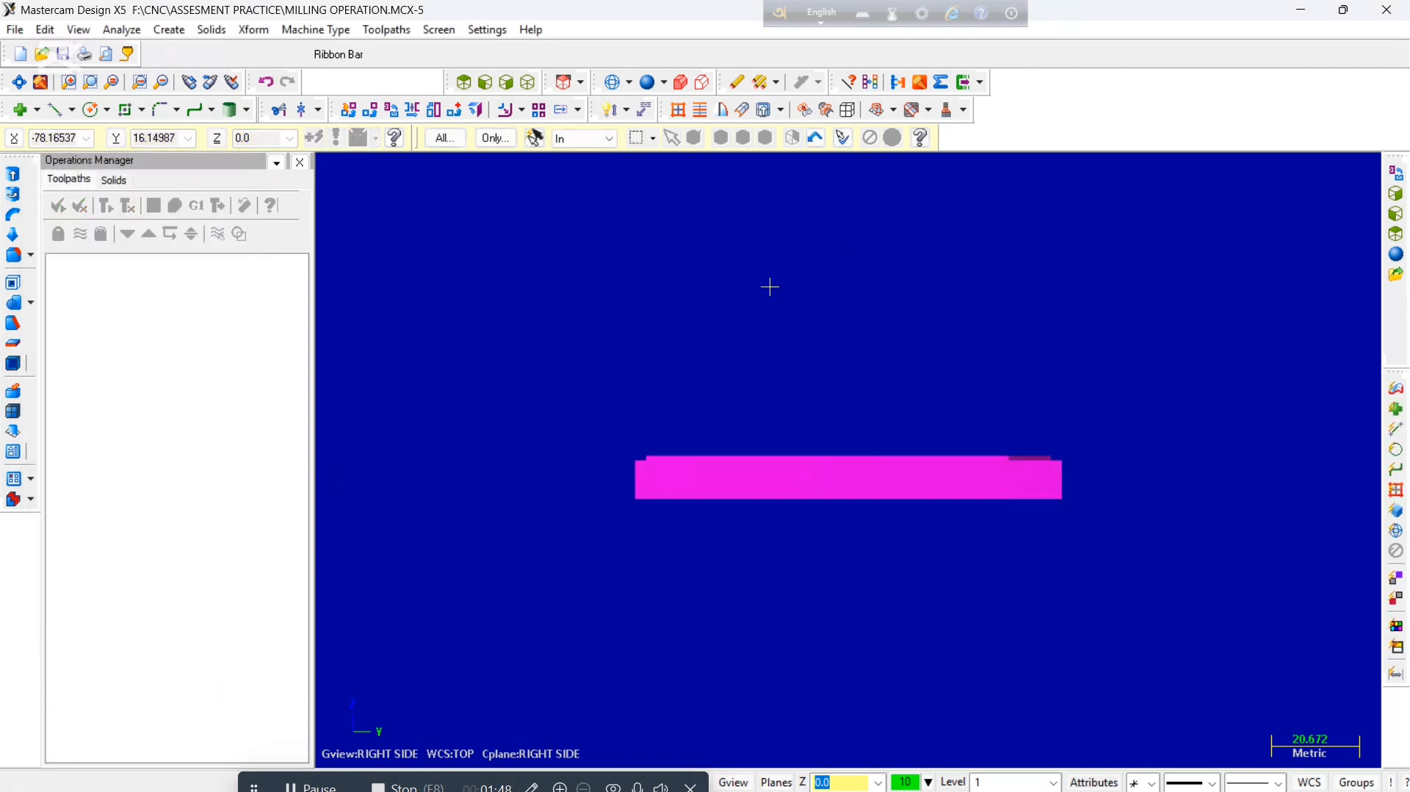
pyautogui.click(464, 81)
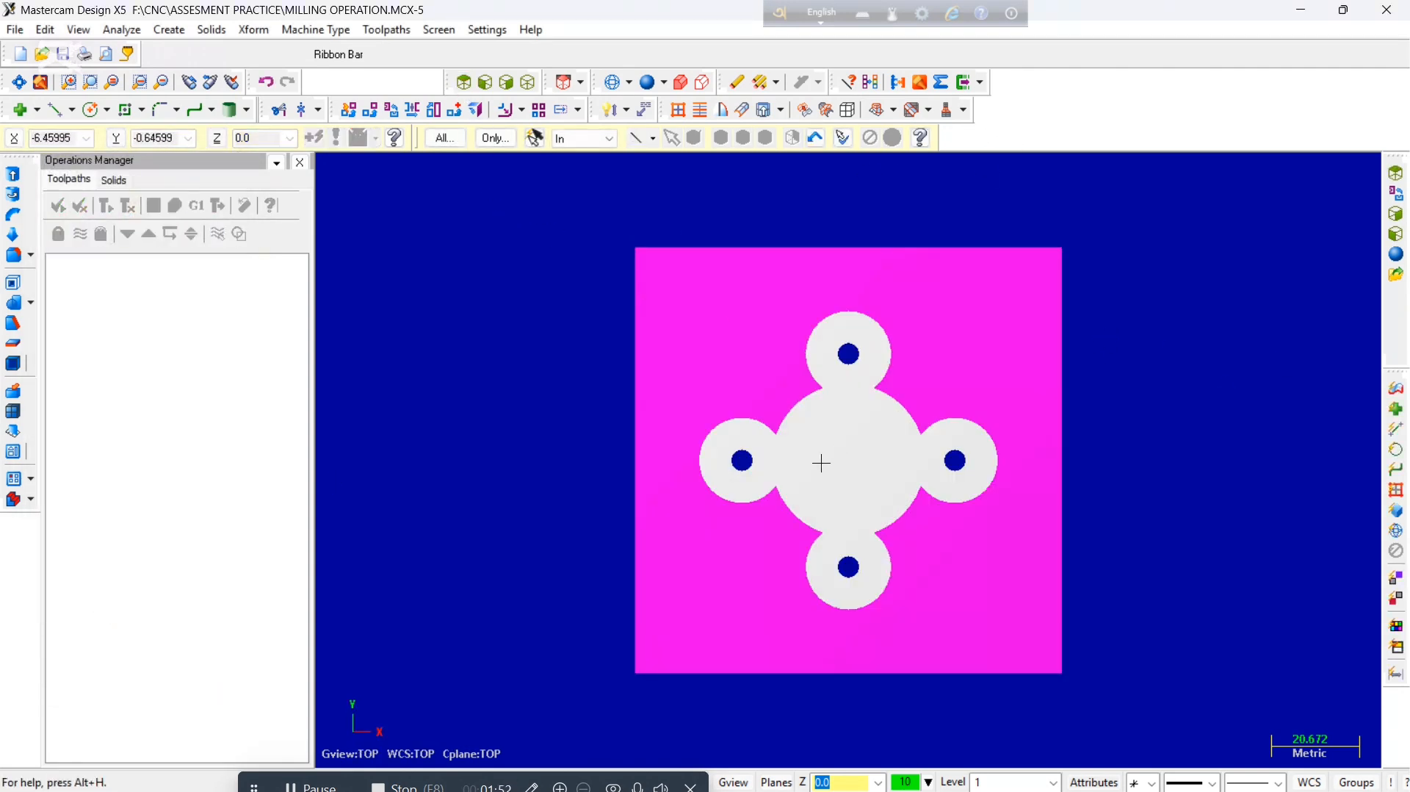
# Display the coordinate axes and inspect the rotated part's orientation in isometric and angled views.
pyautogui.click(526, 82)
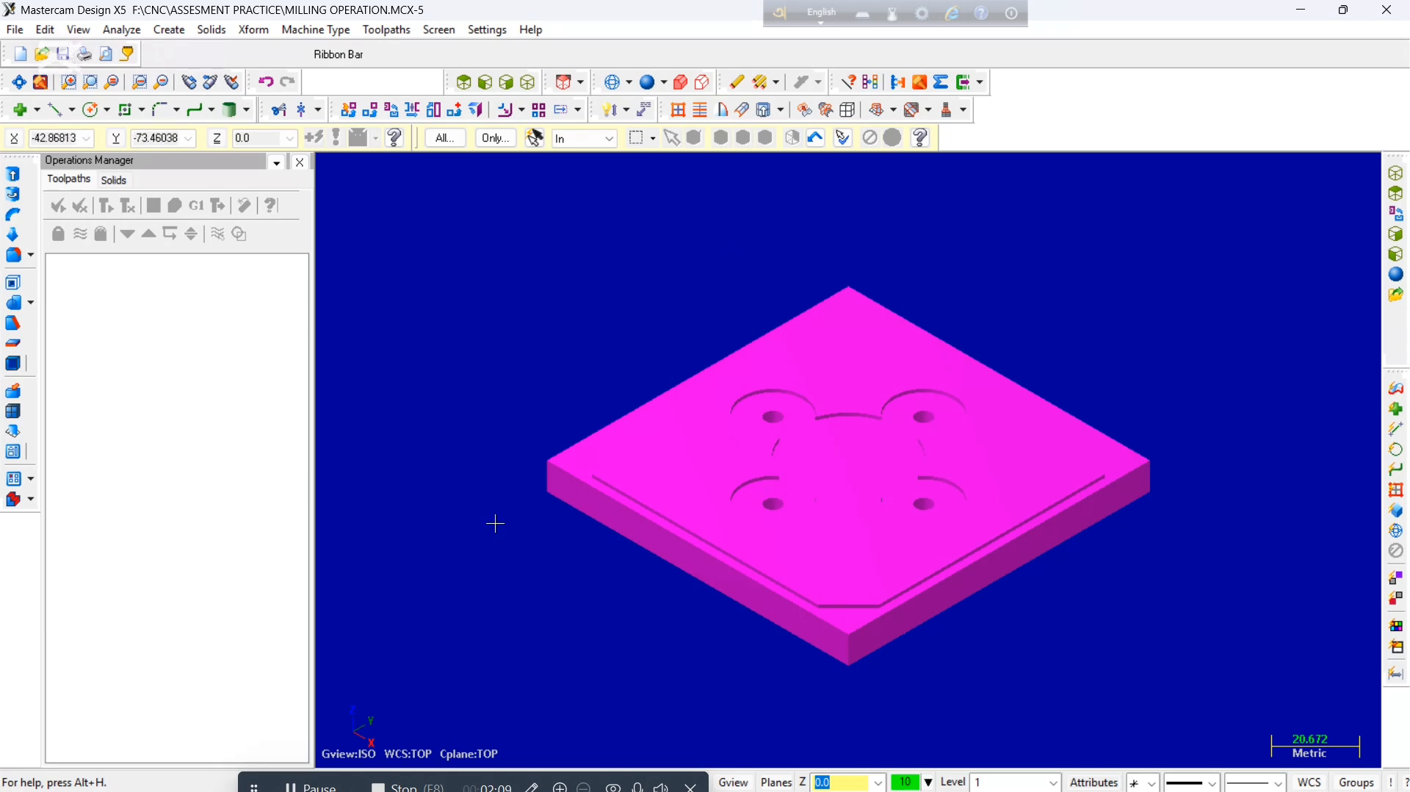
pyautogui.moveTo(789, 273); pyautogui.dragTo(710, 314, button='middle')
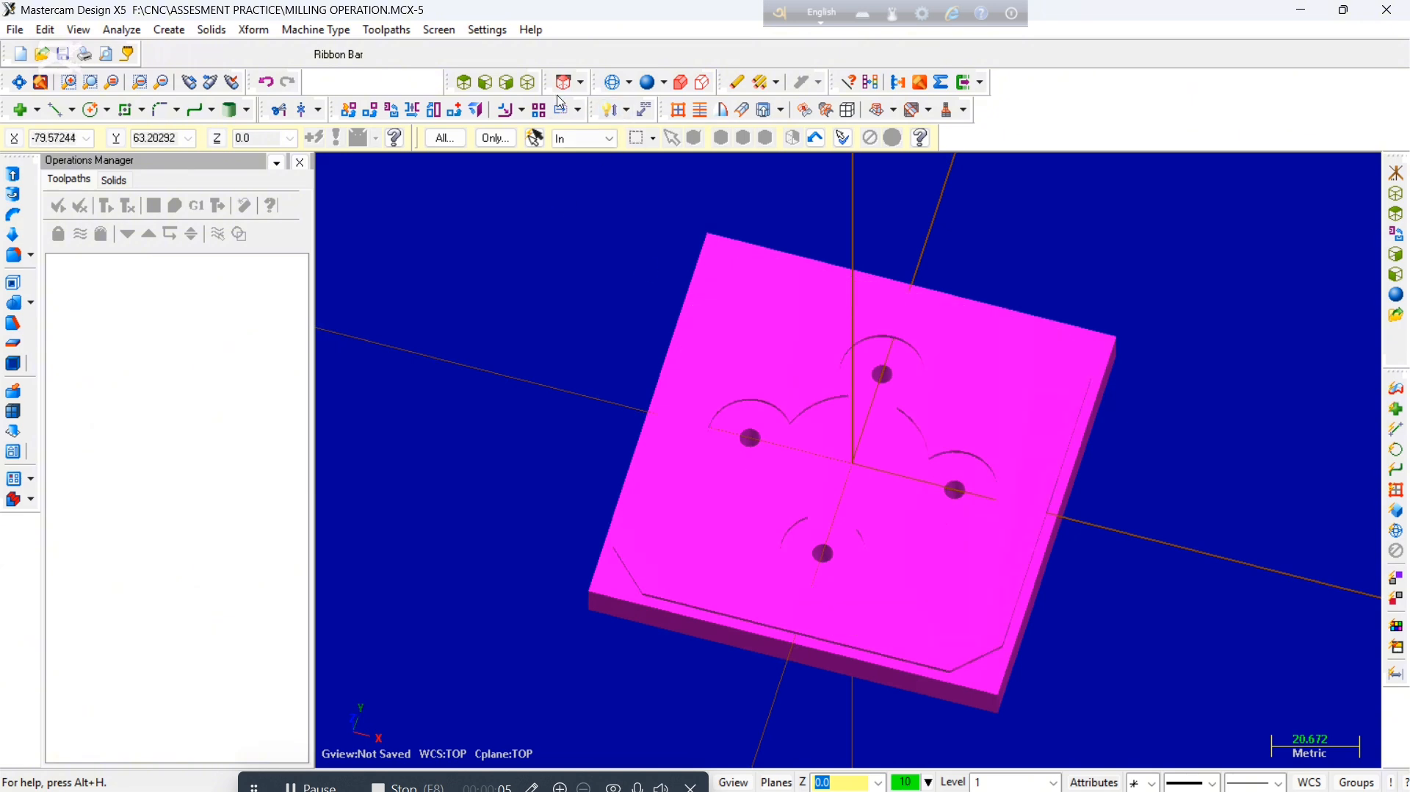
pyautogui.click(529, 81)
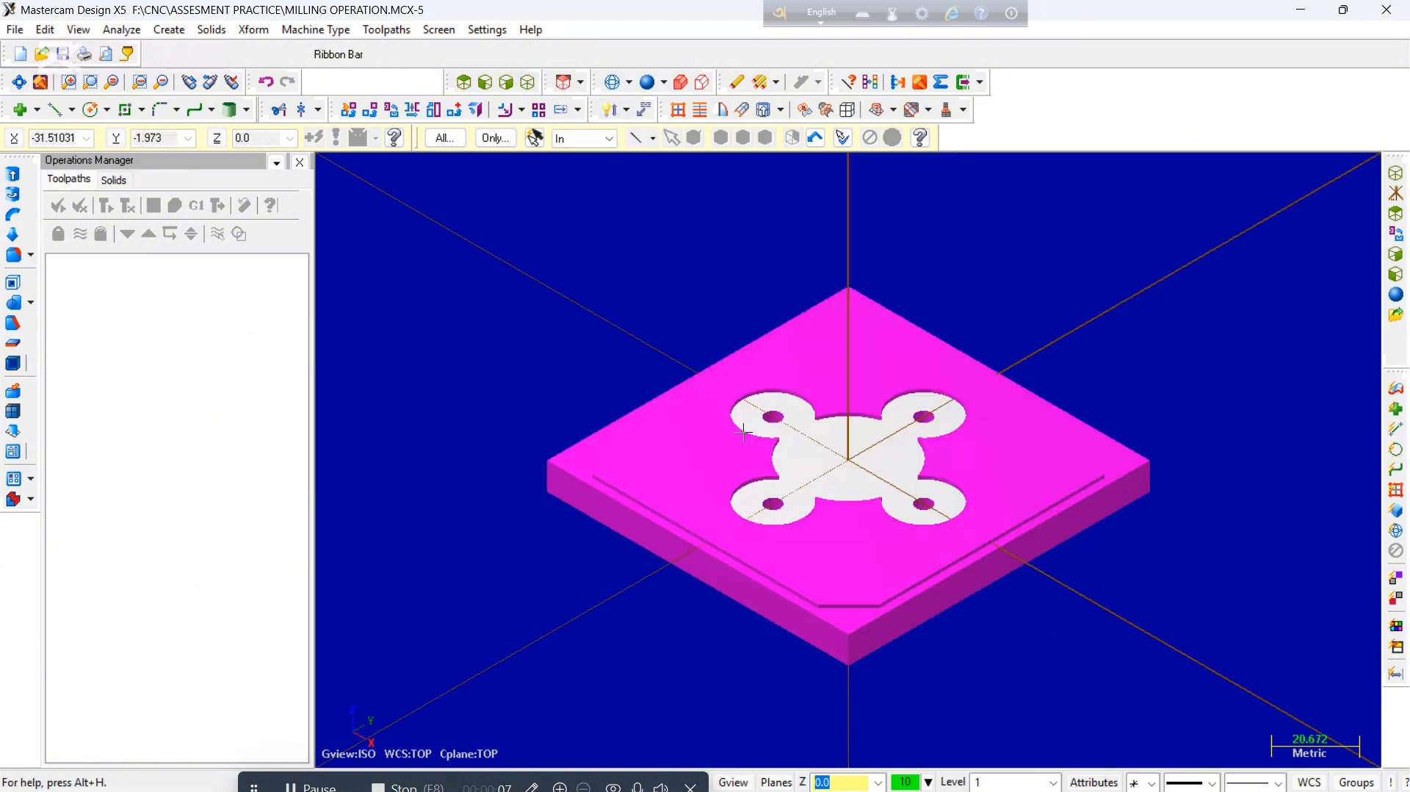
pyautogui.moveTo(649, 629); pyautogui.dragTo(769, 587, button='middle')
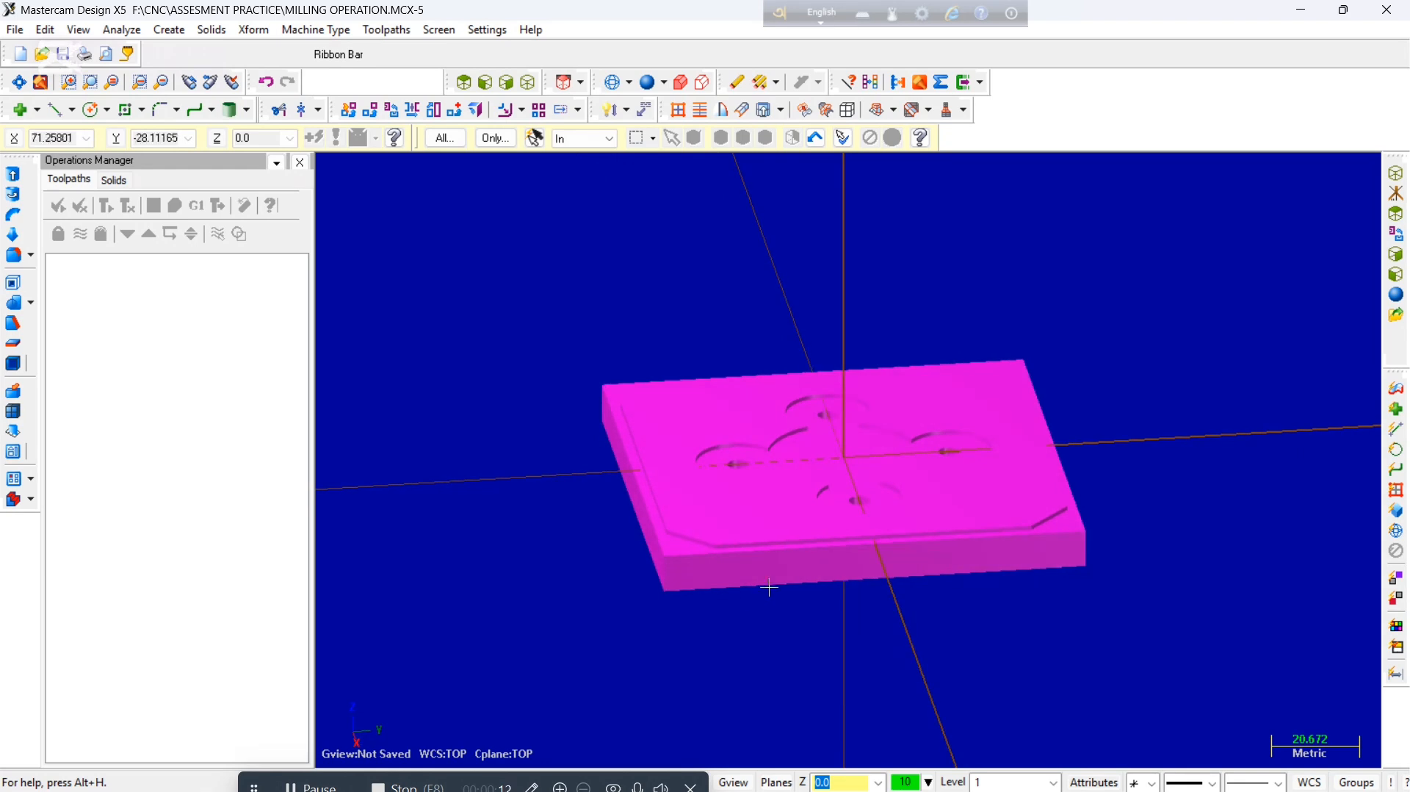
pyautogui.moveTo(581, 575); pyautogui.dragTo(805, 524, button='middle')
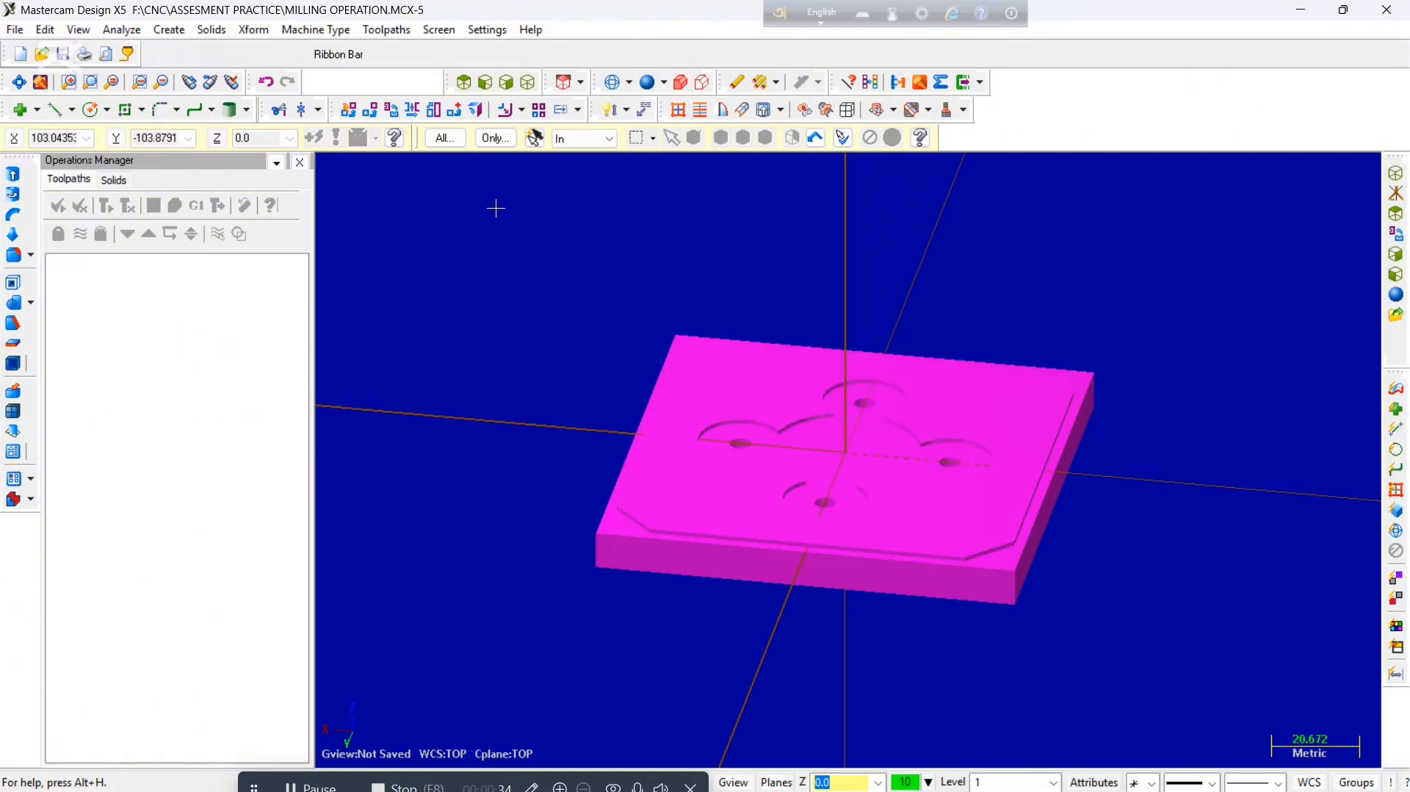
# Create surfaces from the whole solid part and delete the original solid.
pyautogui.moveTo(496, 208); pyautogui.dragTo(1169, 687)
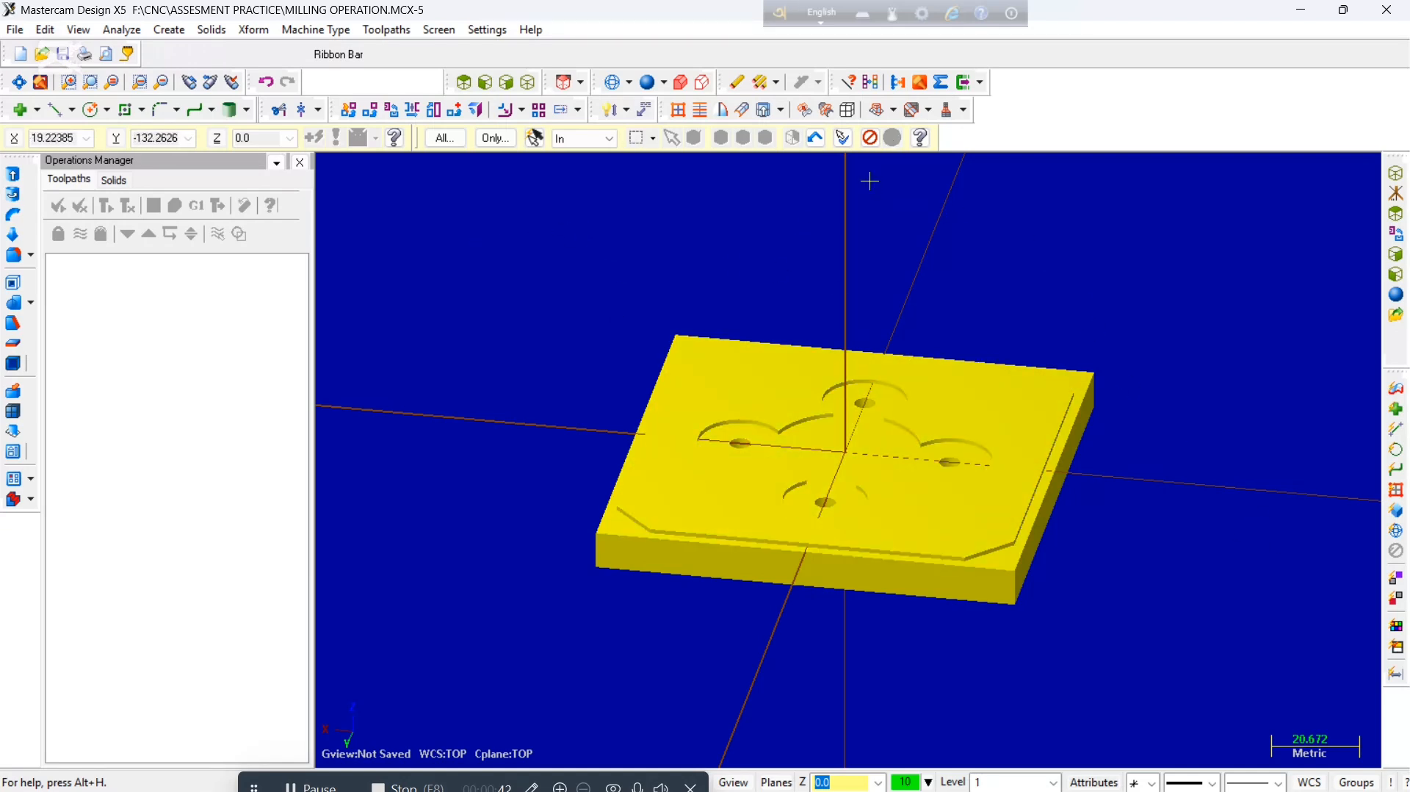
pyautogui.click(849, 111)
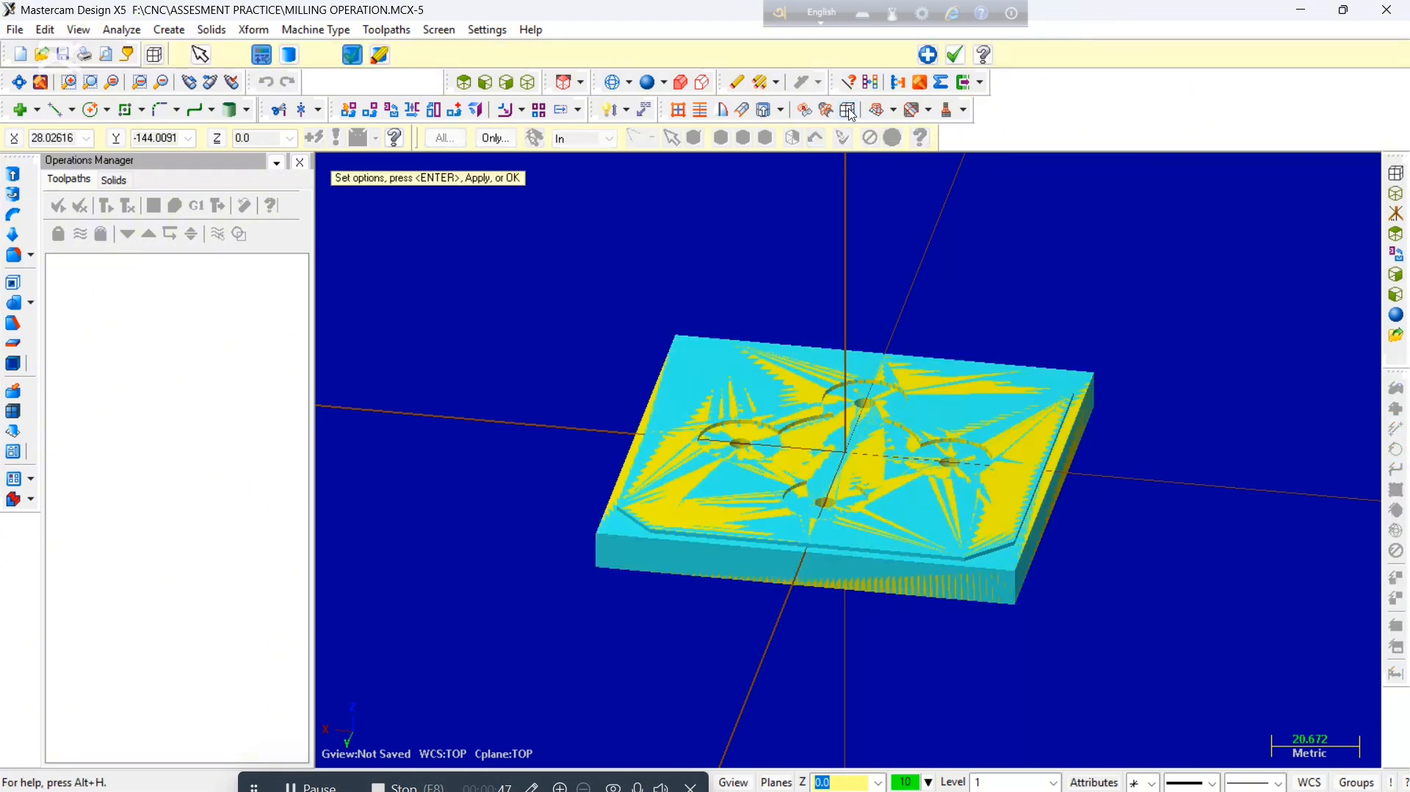
pyautogui.click(963, 58)
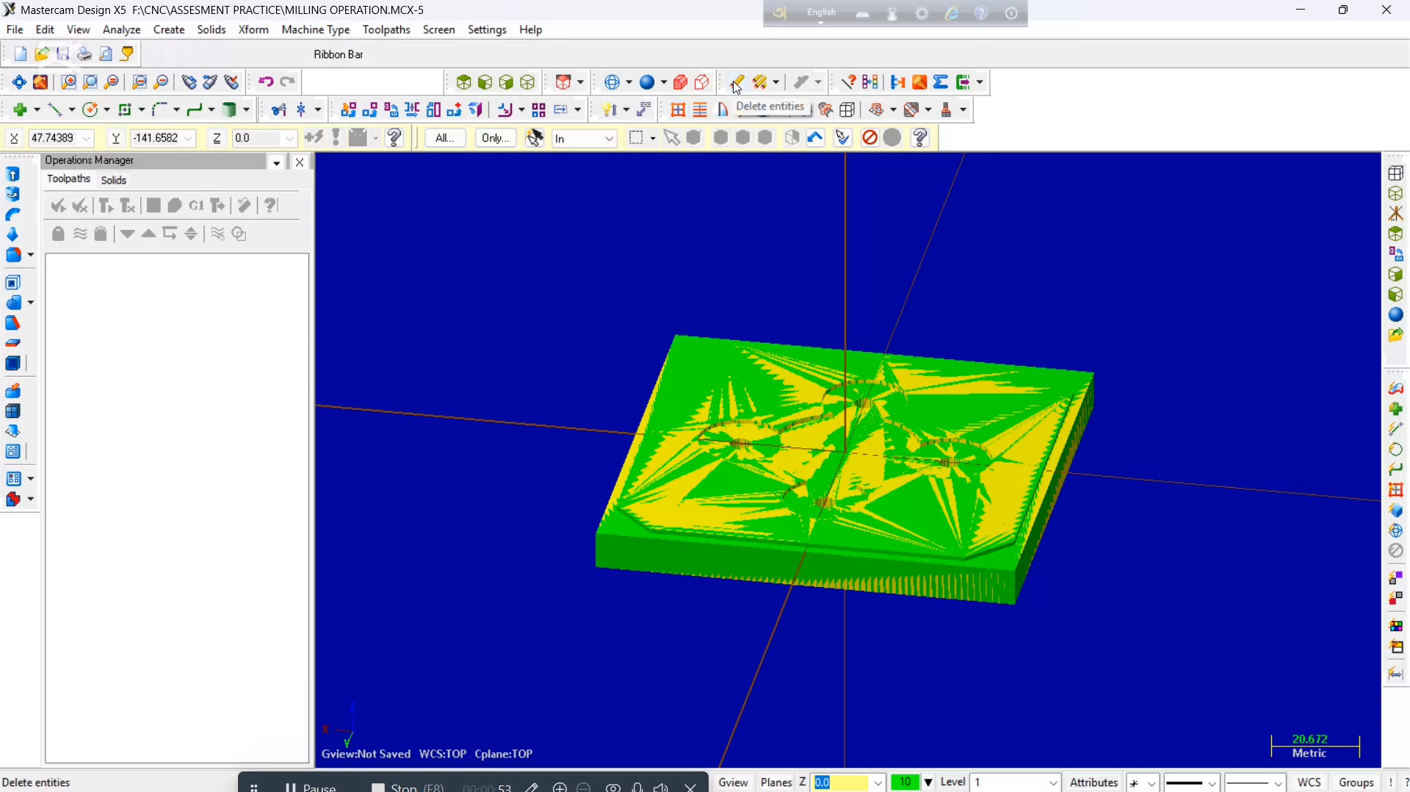
pyautogui.click(738, 87)
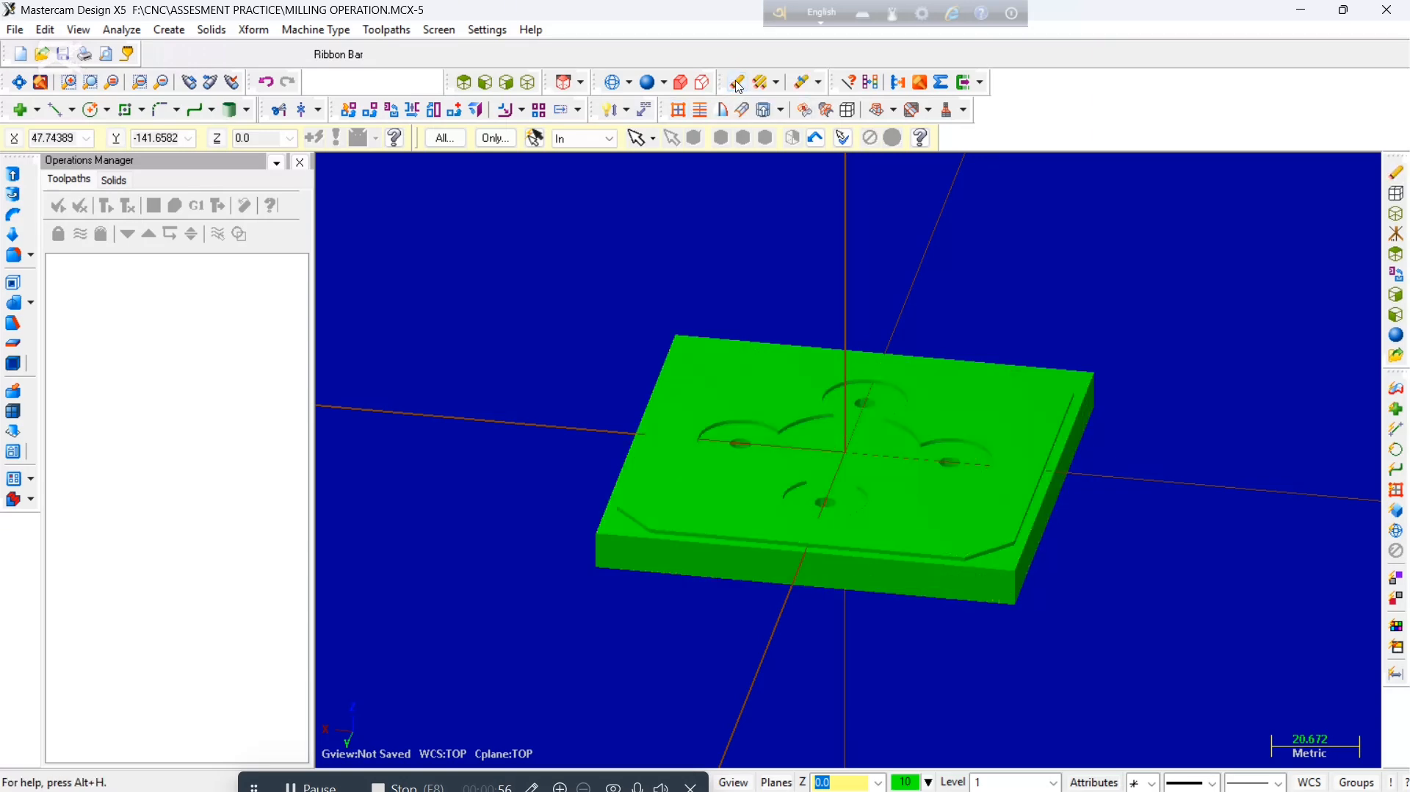
# Delete the flat surface on the plate's underside.
pyautogui.moveTo(1171, 515); pyautogui.dragTo(1099, 397, button='middle')
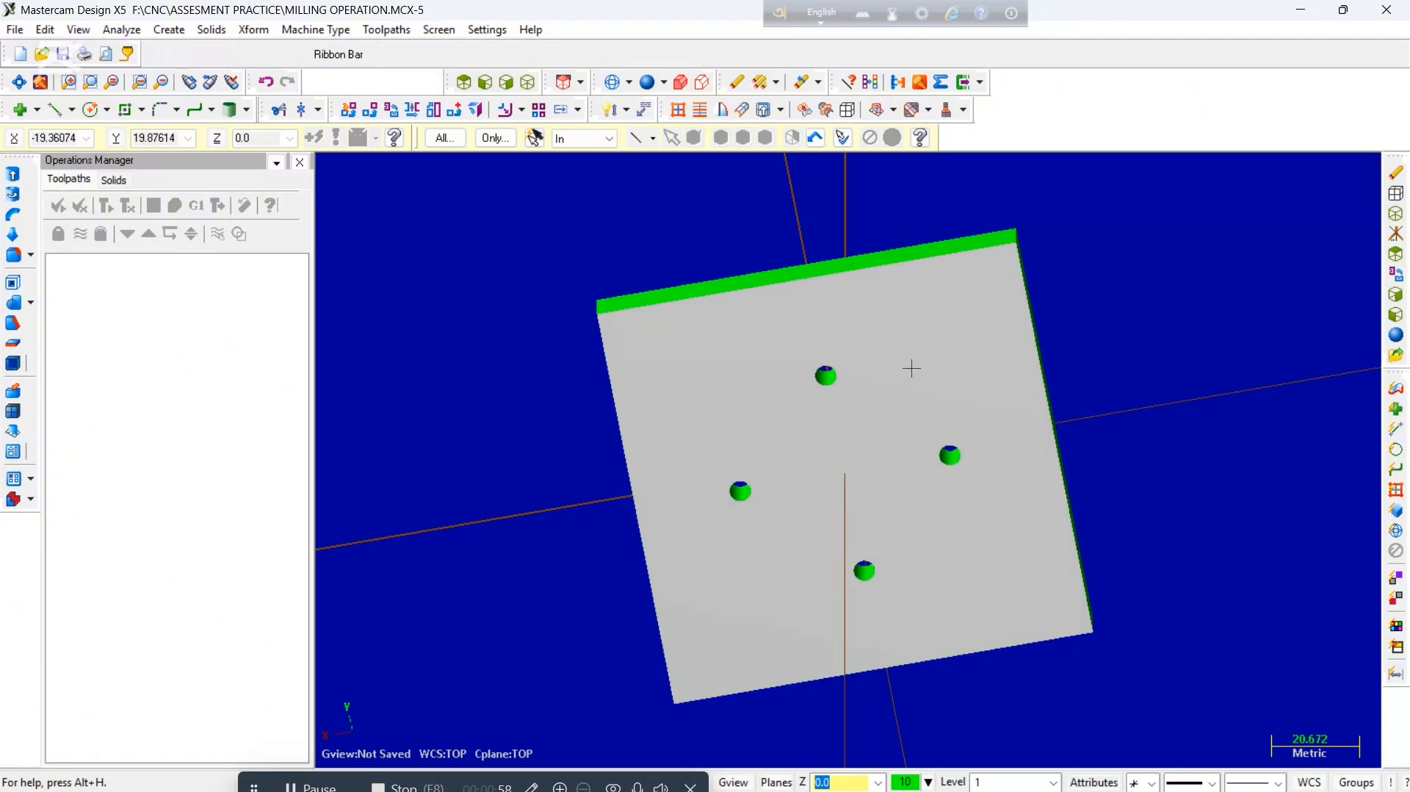
pyautogui.click(909, 368)
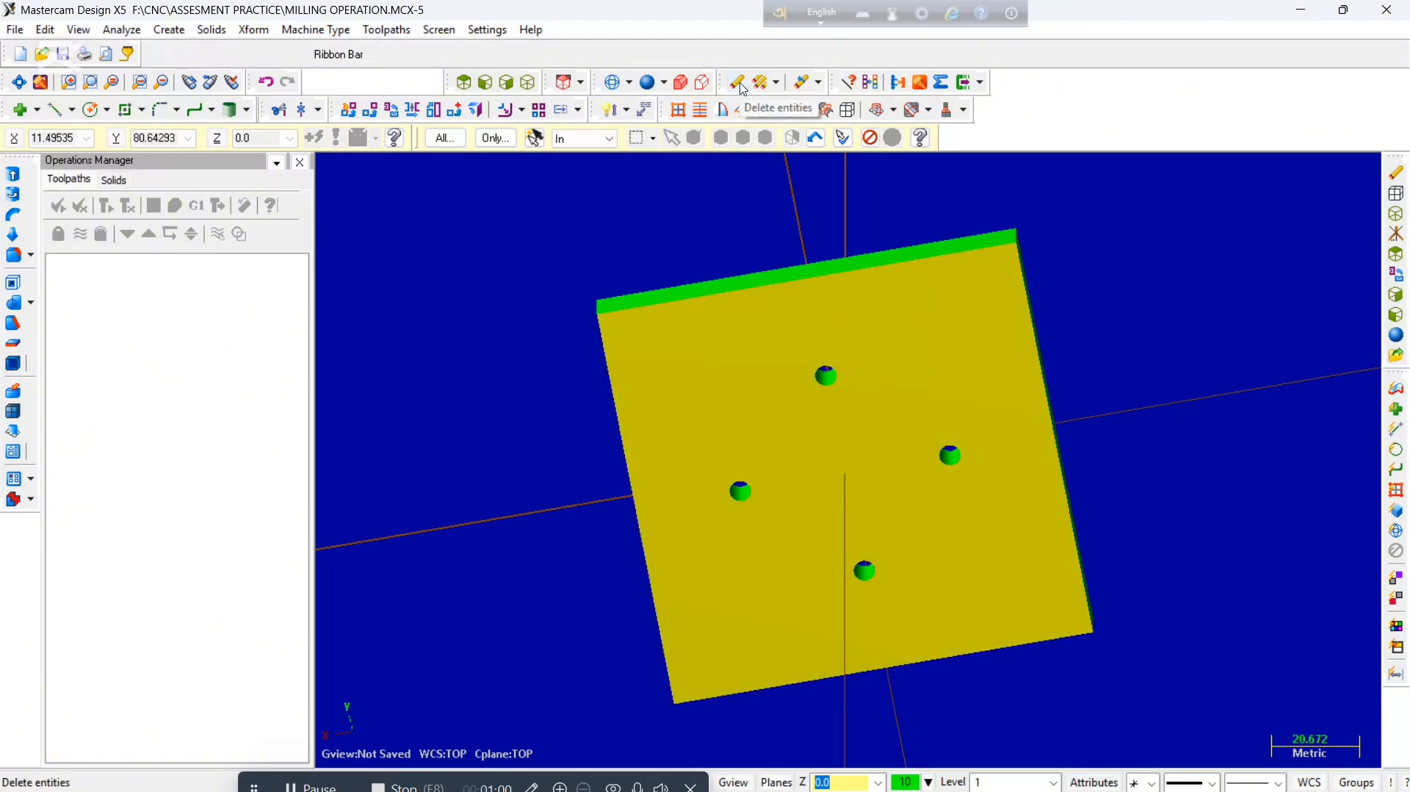
pyautogui.click(742, 87)
# Undo the surface deletion and the conversion to surfaces, back to the solid part.
pyautogui.moveTo(1106, 255); pyautogui.dragTo(1061, 393, button='middle')
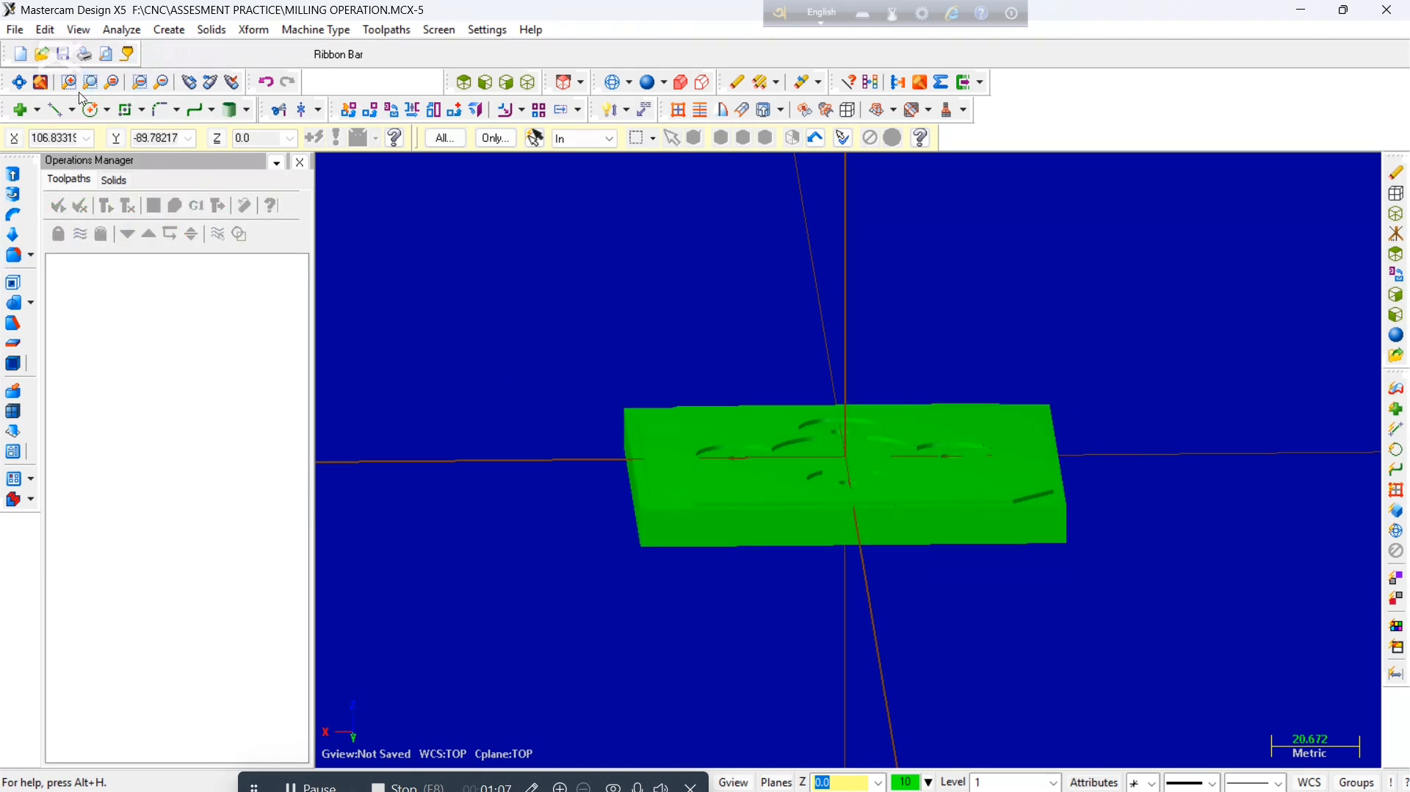
pyautogui.click(266, 83)
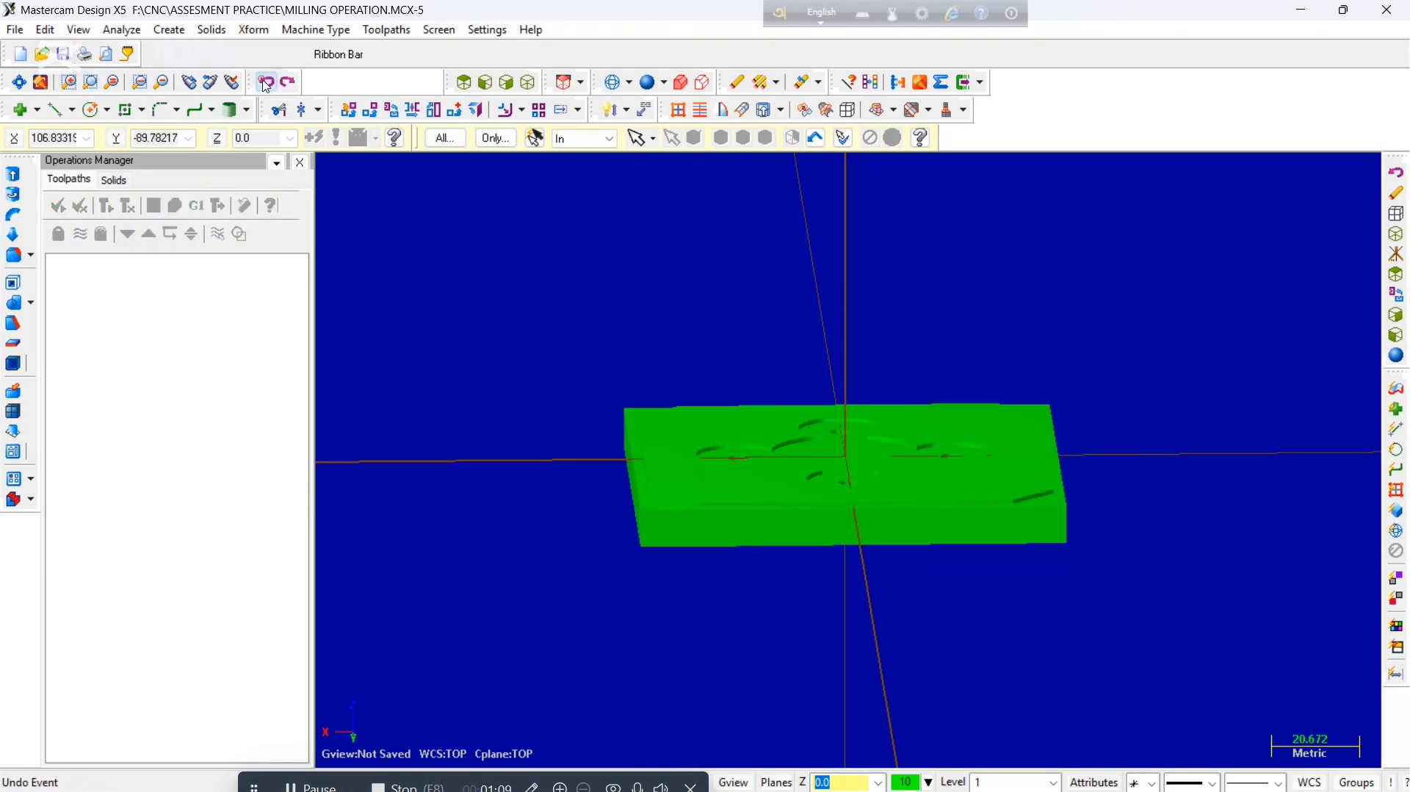
pyautogui.click(266, 85)
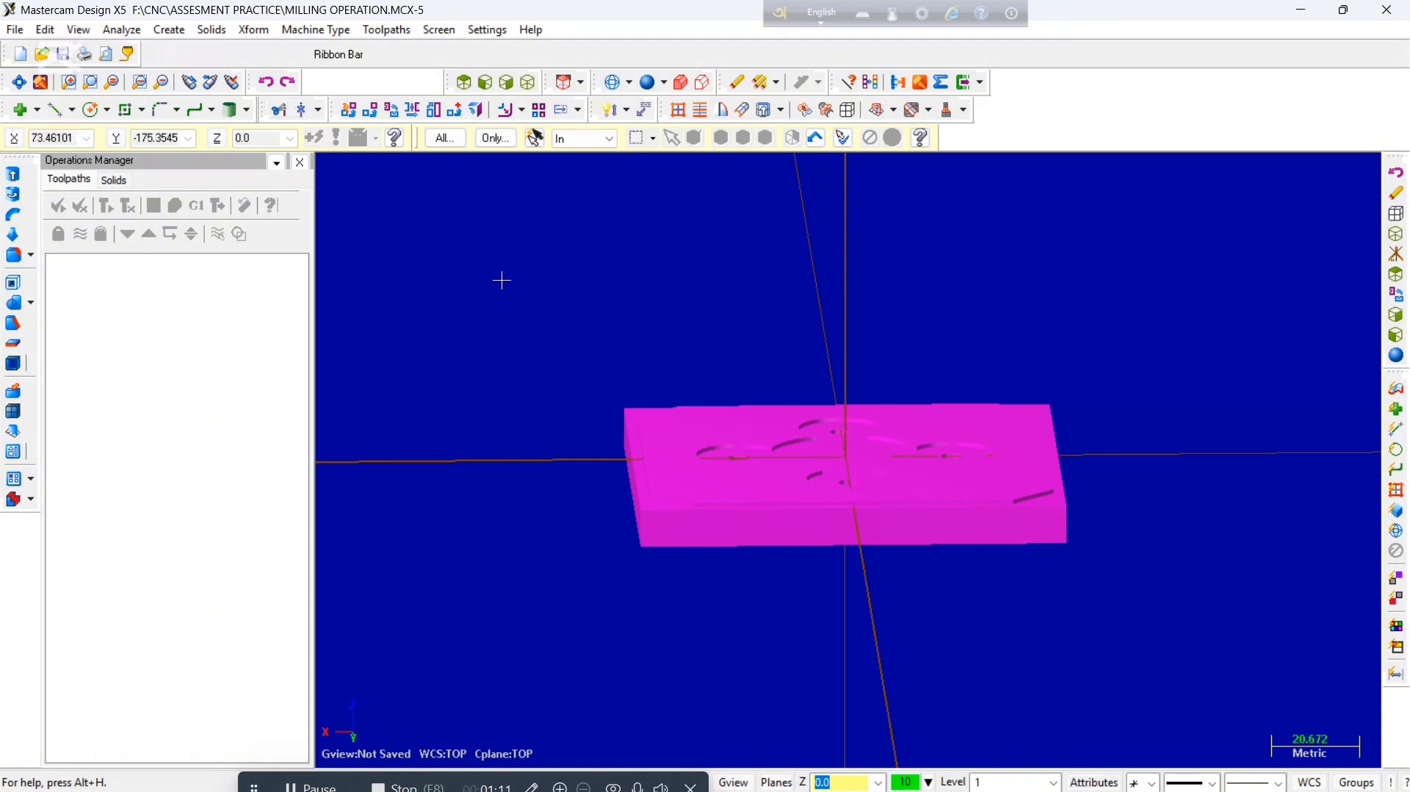
# Try again to create surfaces from the solid and delete the original geometry, and undo the attempt.
pyautogui.moveTo(502, 280); pyautogui.dragTo(1349, 606)
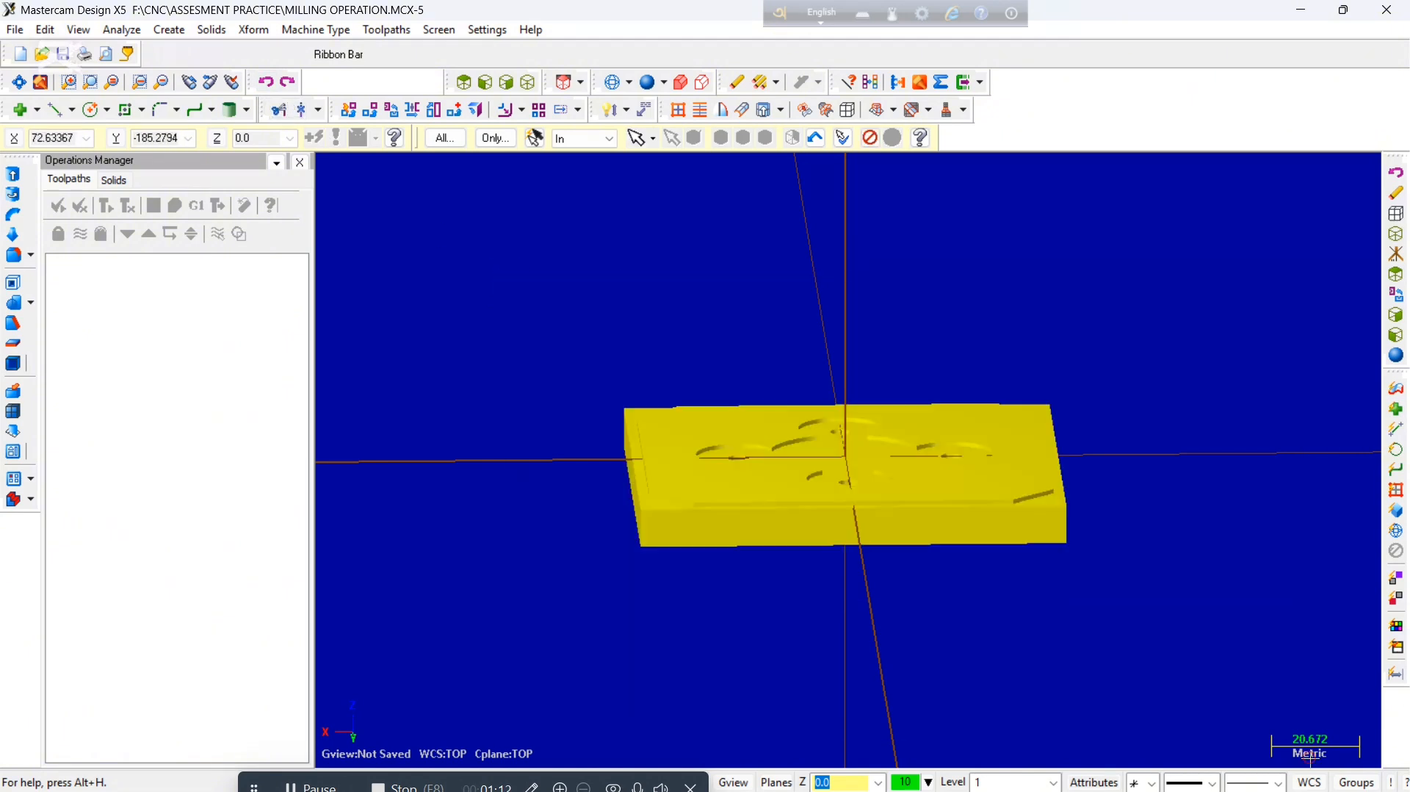
pyautogui.click(849, 112)
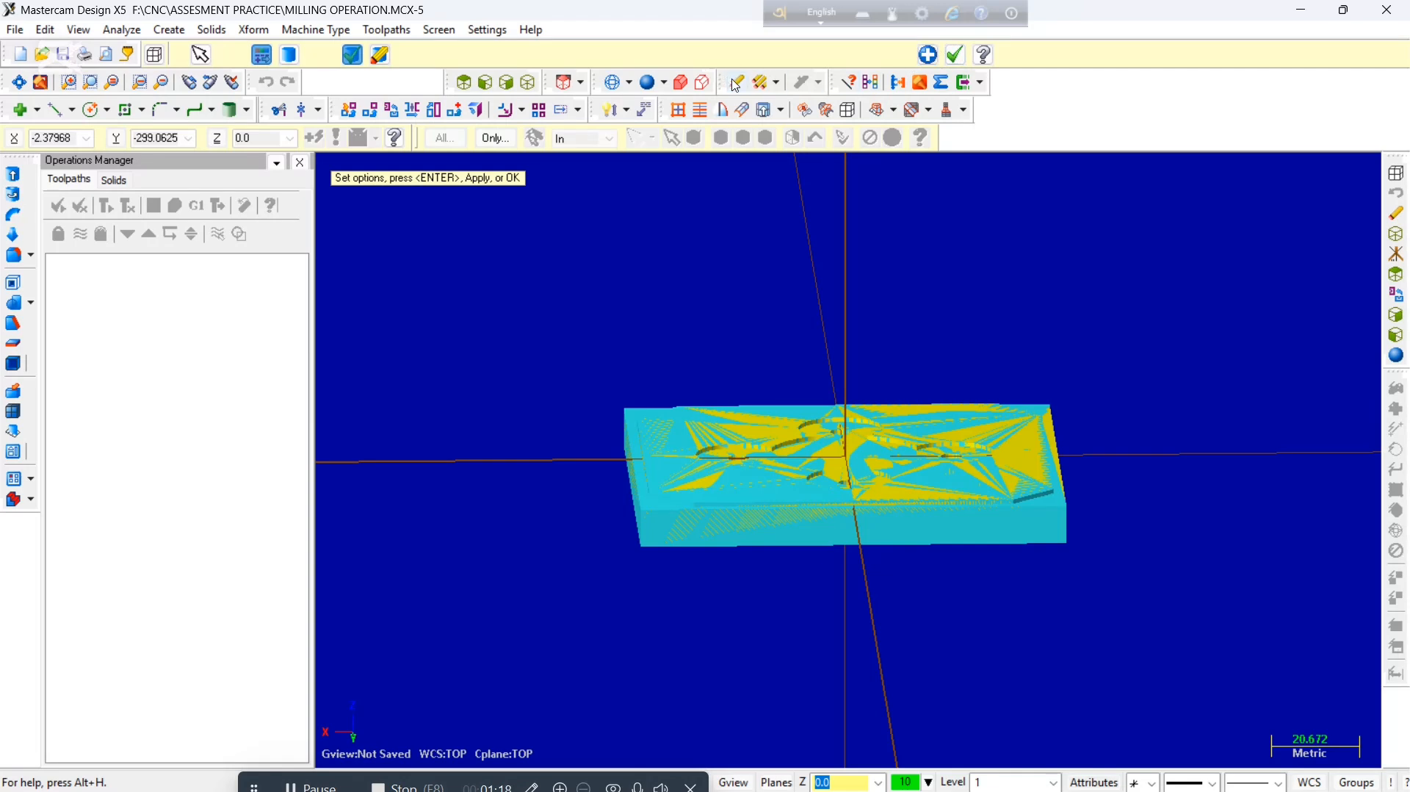
pyautogui.click(735, 85)
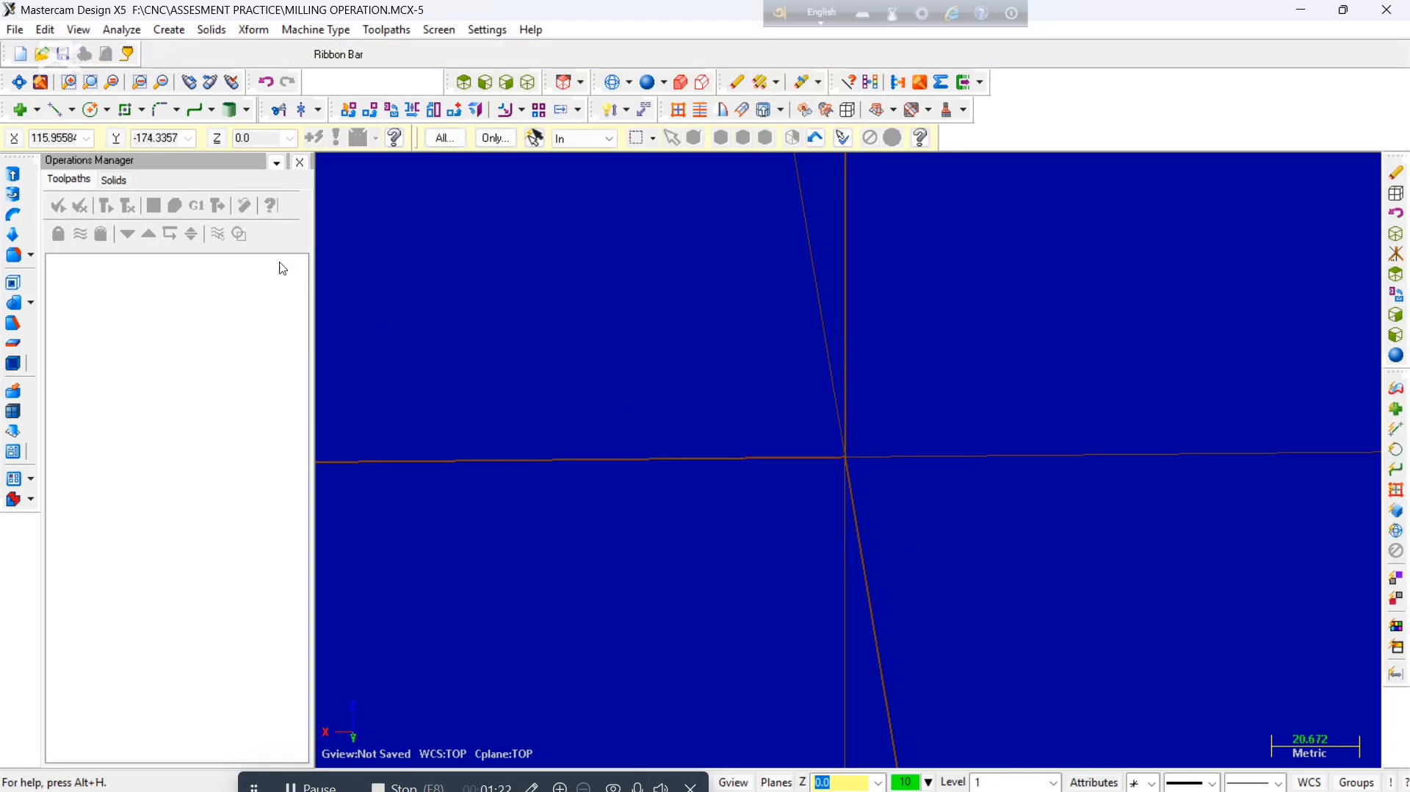
pyautogui.click(266, 82)
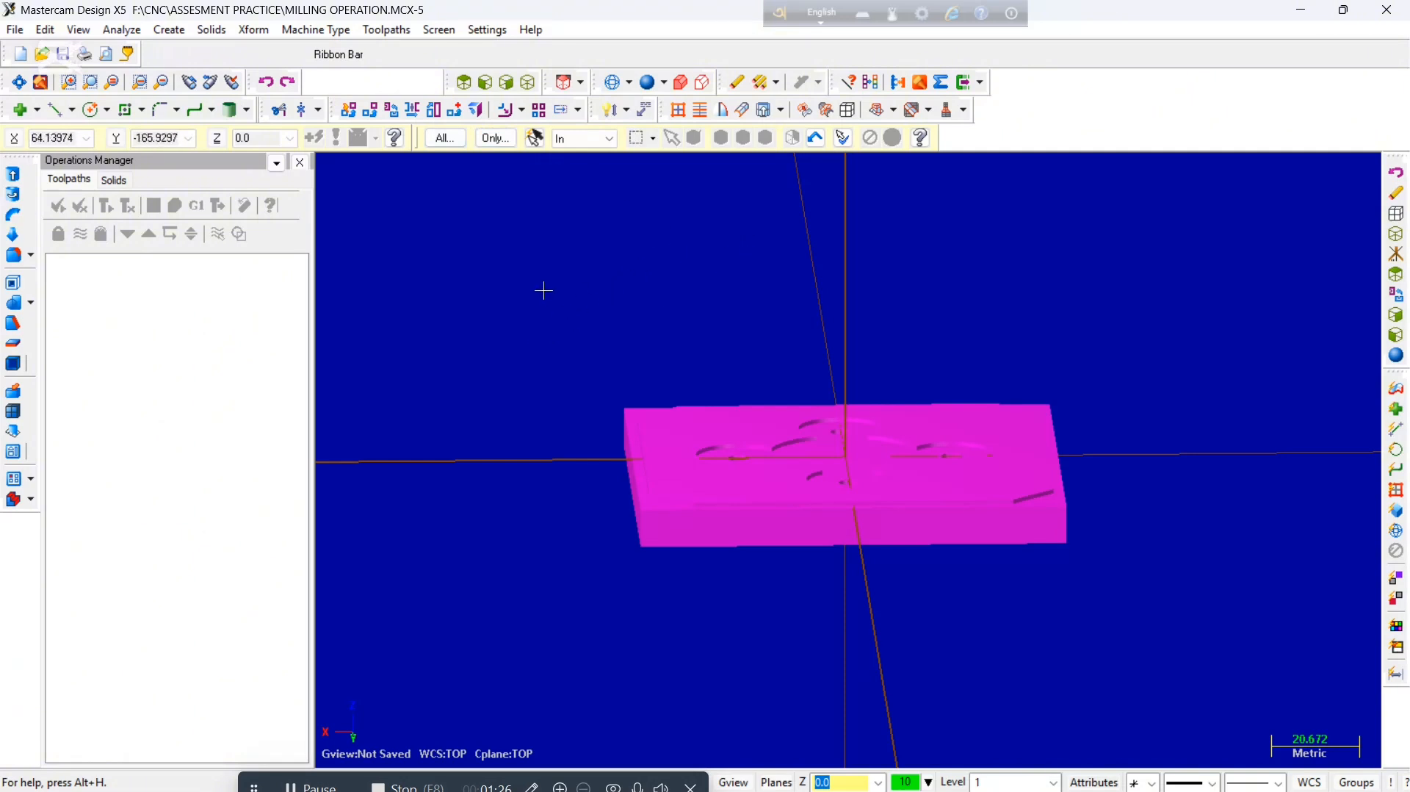
# Convert the entire solid into surfaces and delete the original solid, keeping only the new surfaces.
pyautogui.moveTo(519, 267); pyautogui.dragTo(1332, 667)
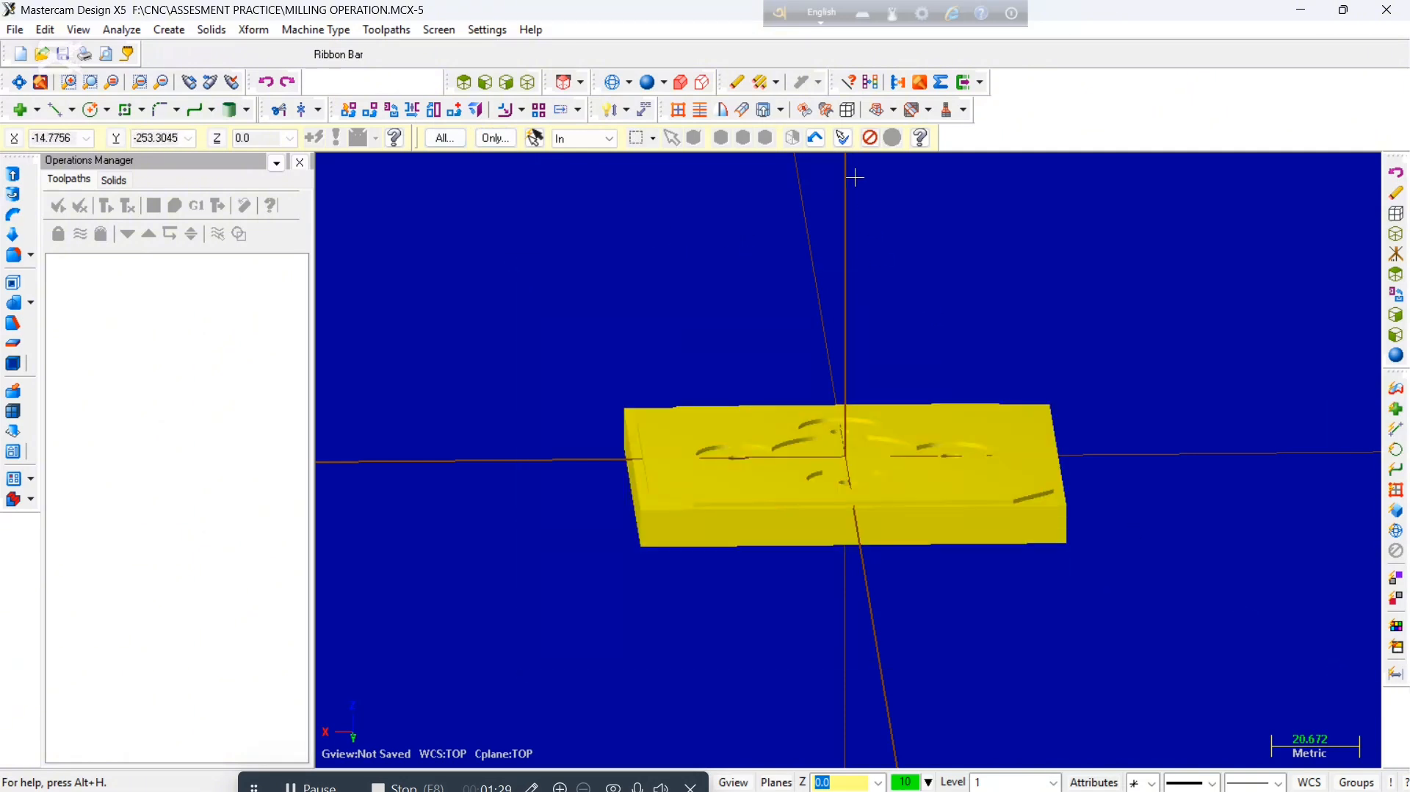
pyautogui.click(849, 110)
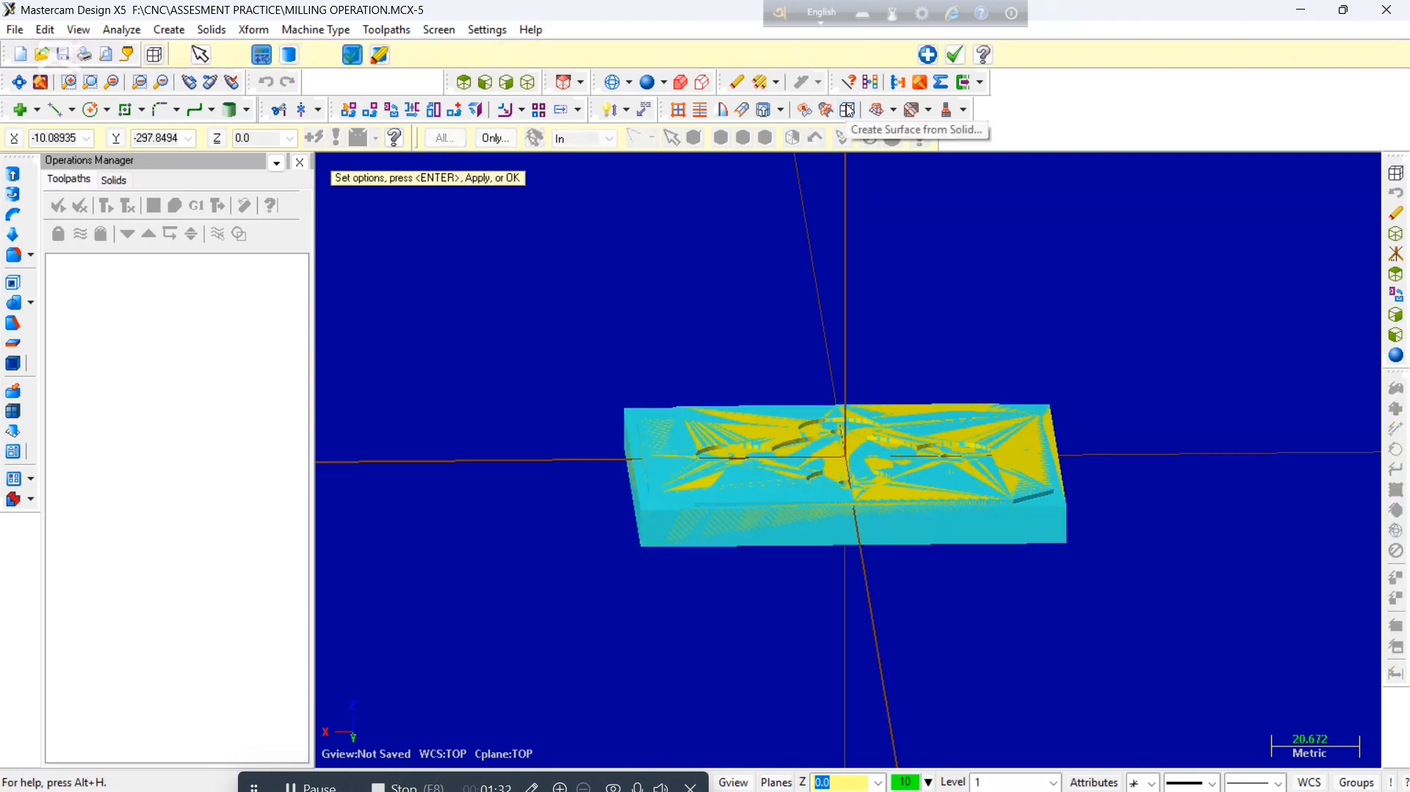
pyautogui.click(956, 55)
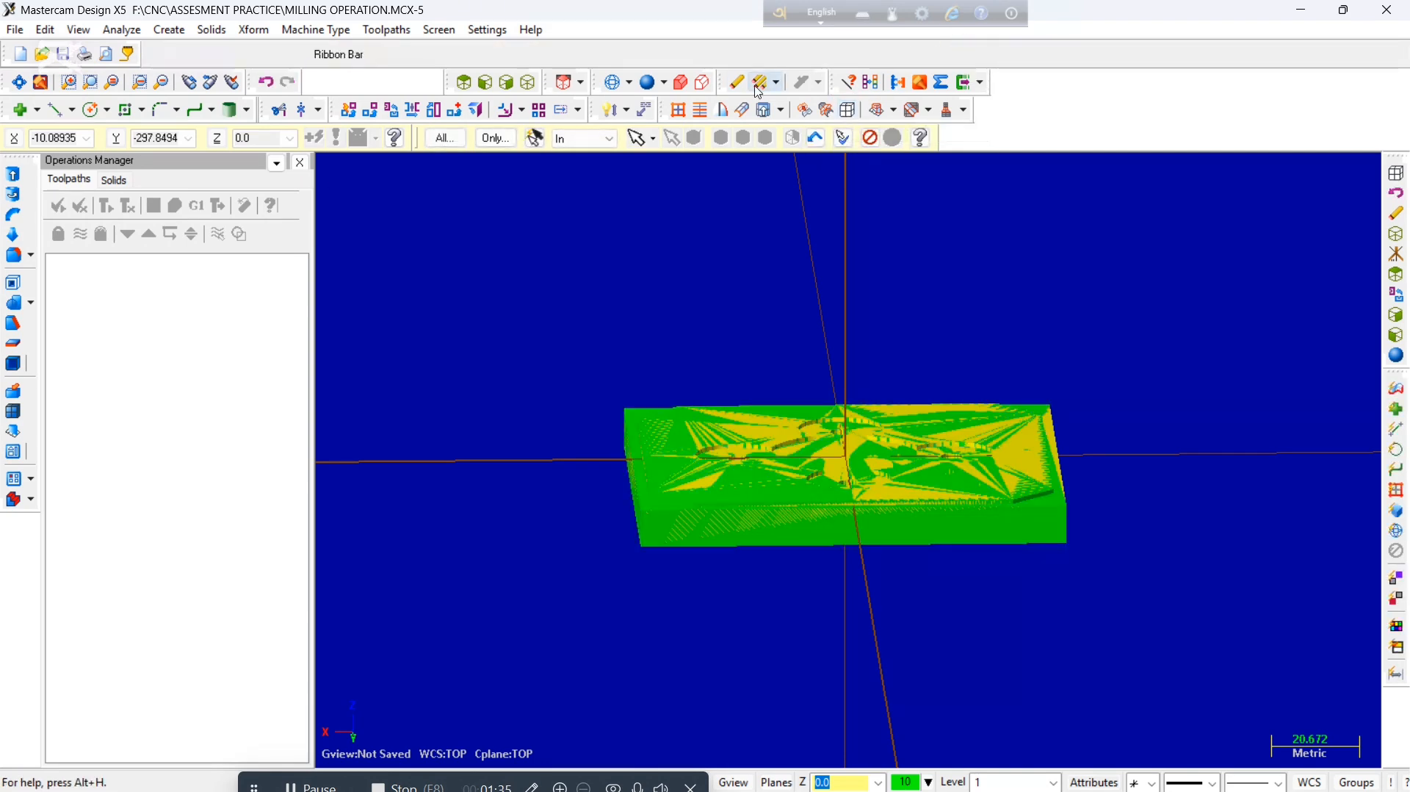
pyautogui.click(740, 84)
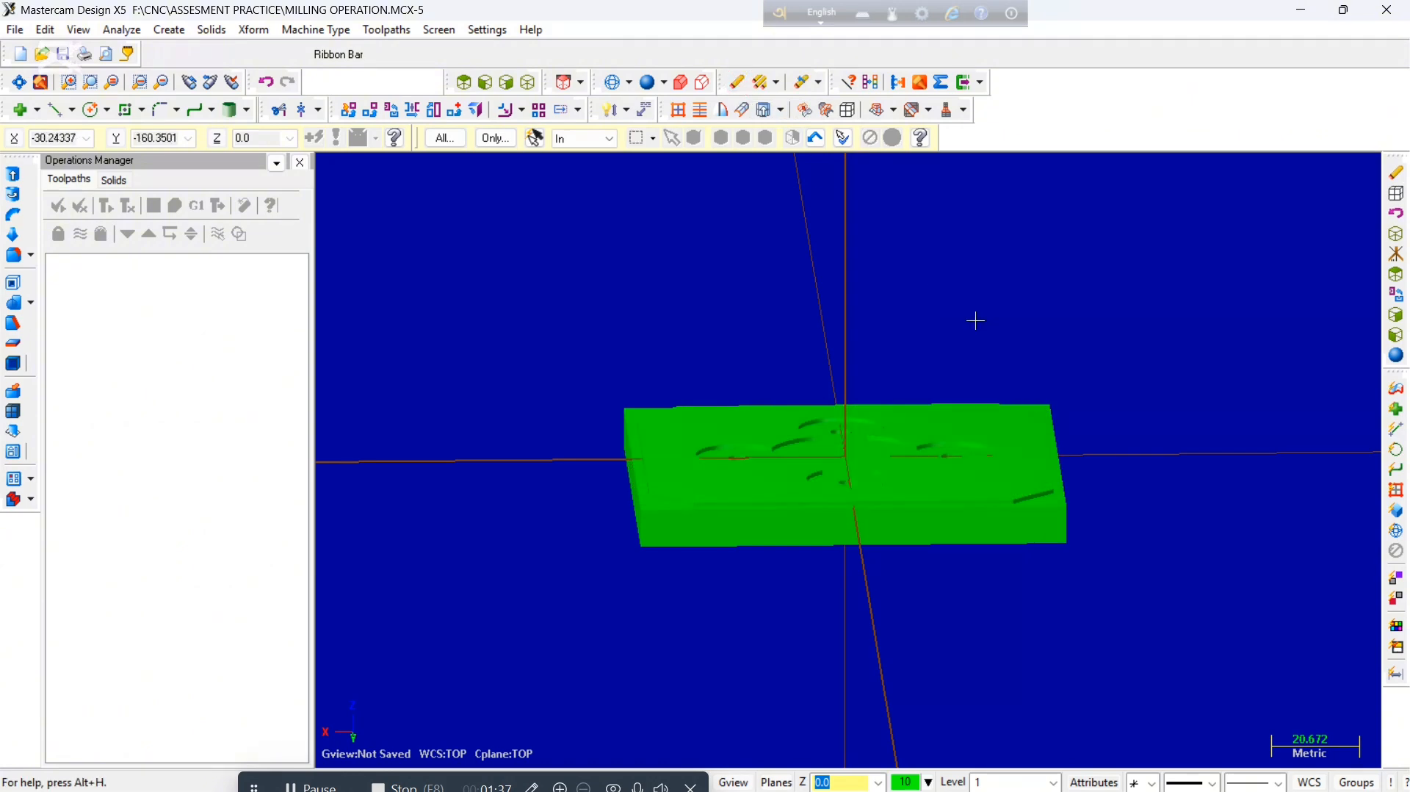
# Delete the flat bottom surface of the plate, leaving the other surfaces in place.
pyautogui.moveTo(1118, 598); pyautogui.dragTo(939, 435, button='middle')
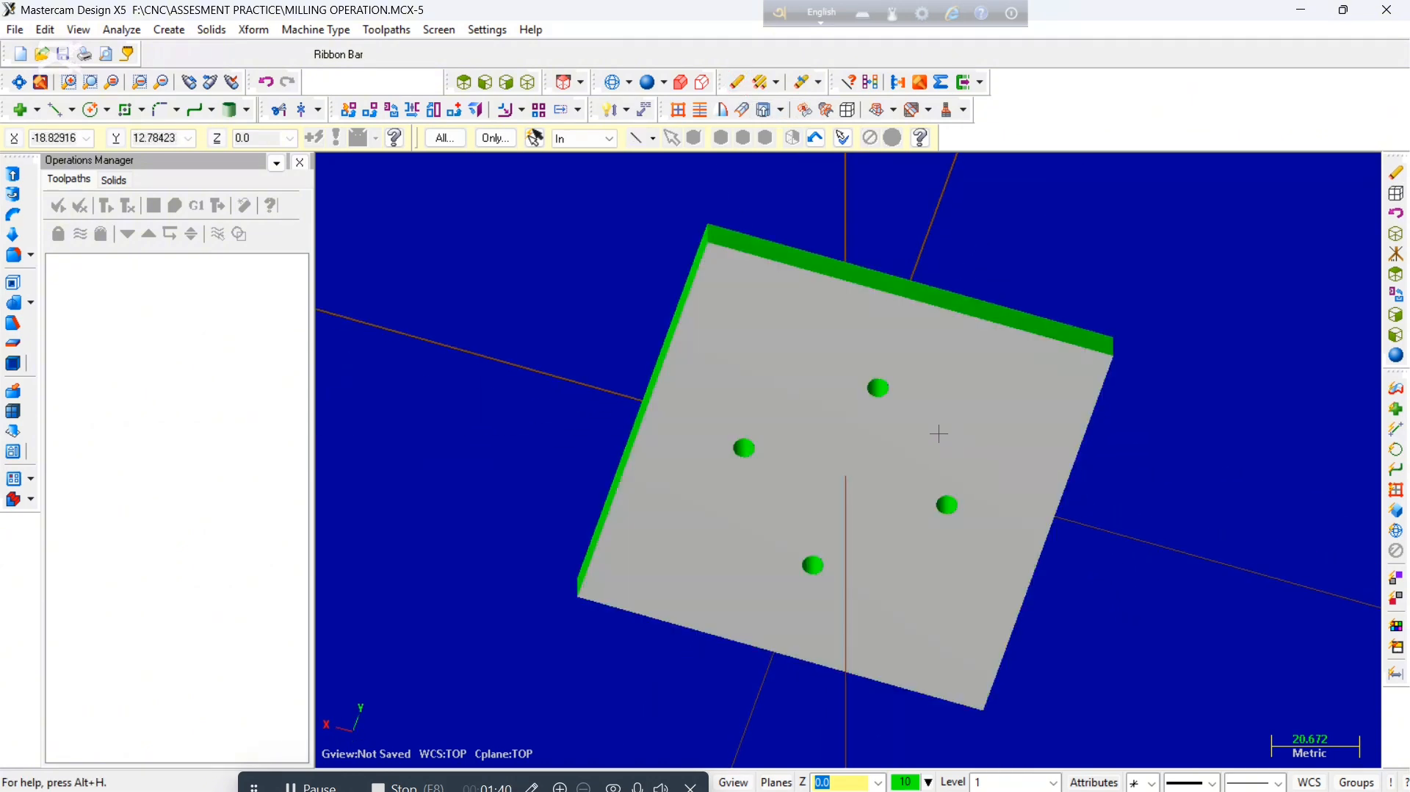
pyautogui.click(916, 421)
pyautogui.click(739, 91)
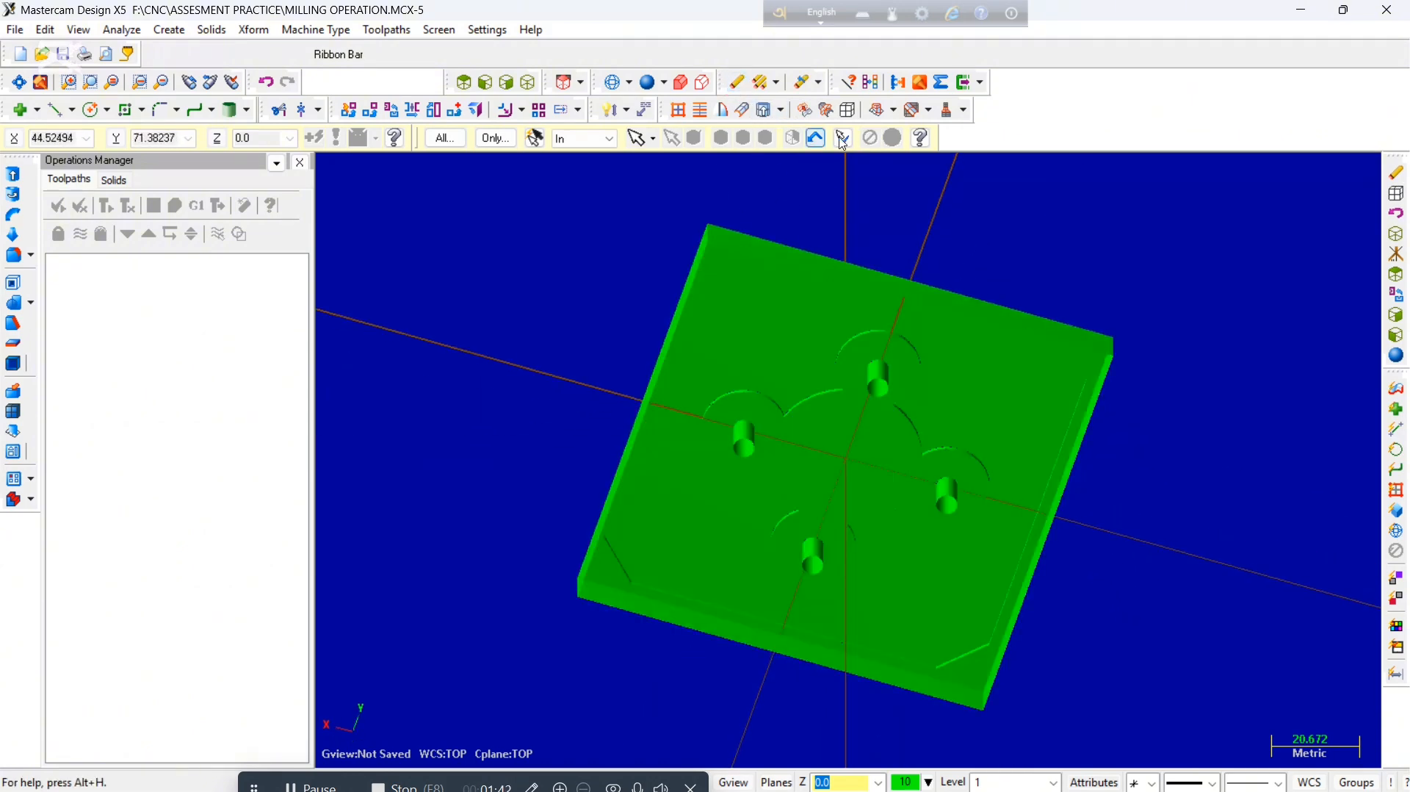
pyautogui.moveTo(1042, 179); pyautogui.dragTo(1238, 361, button='middle')
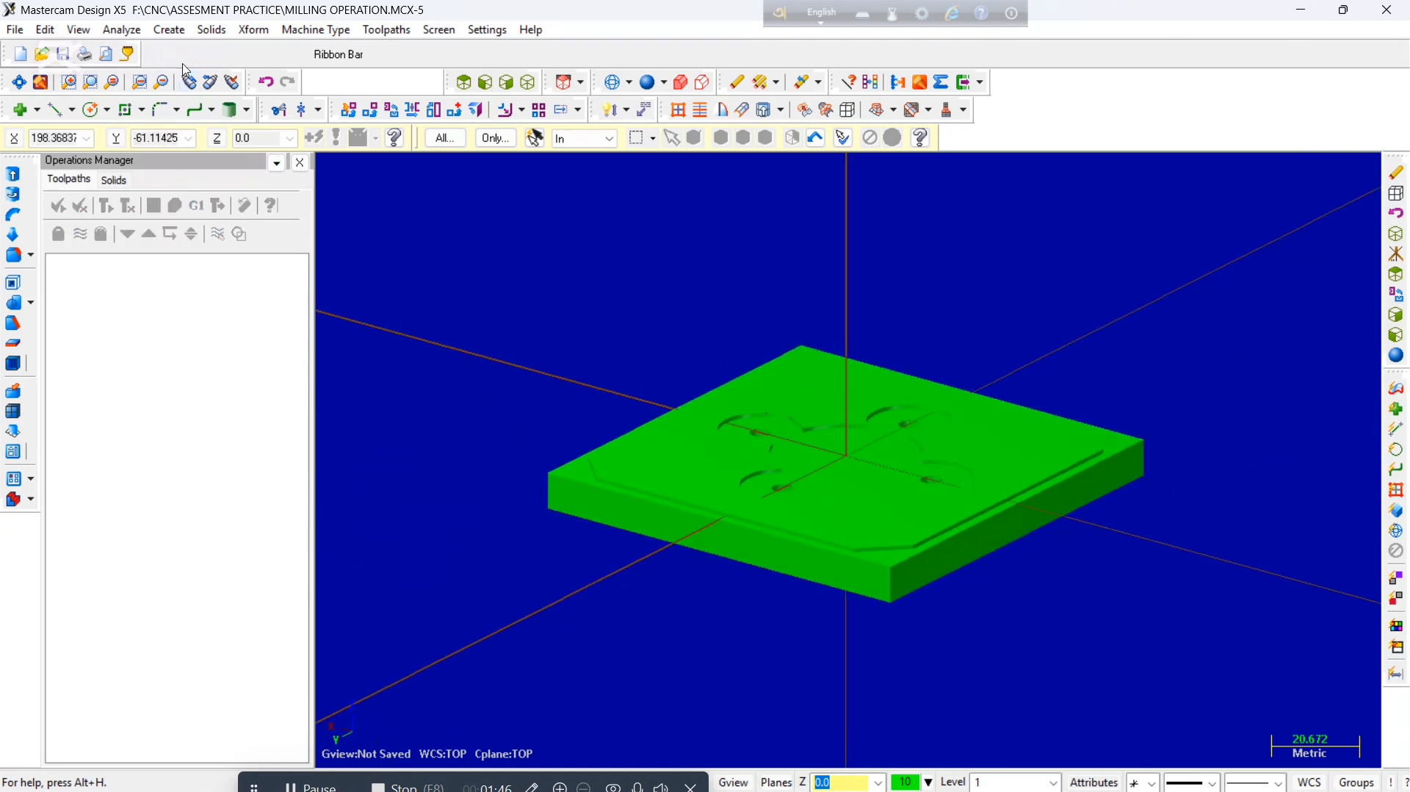
# Create a rectangular bounding box around all entities with lines and a center point, with zero X, Y and Z expansion.
pyautogui.click(168, 30)
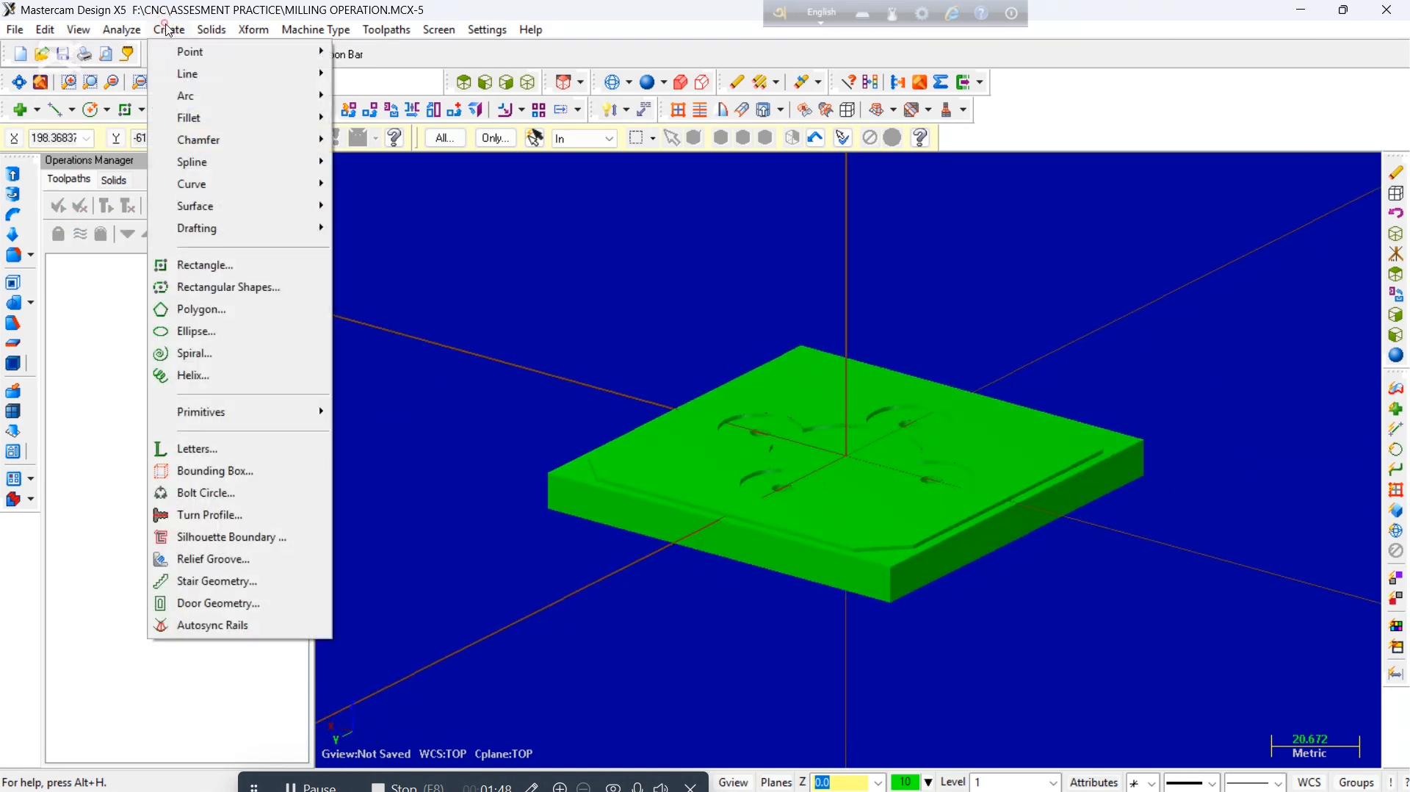
pyautogui.click(193, 473)
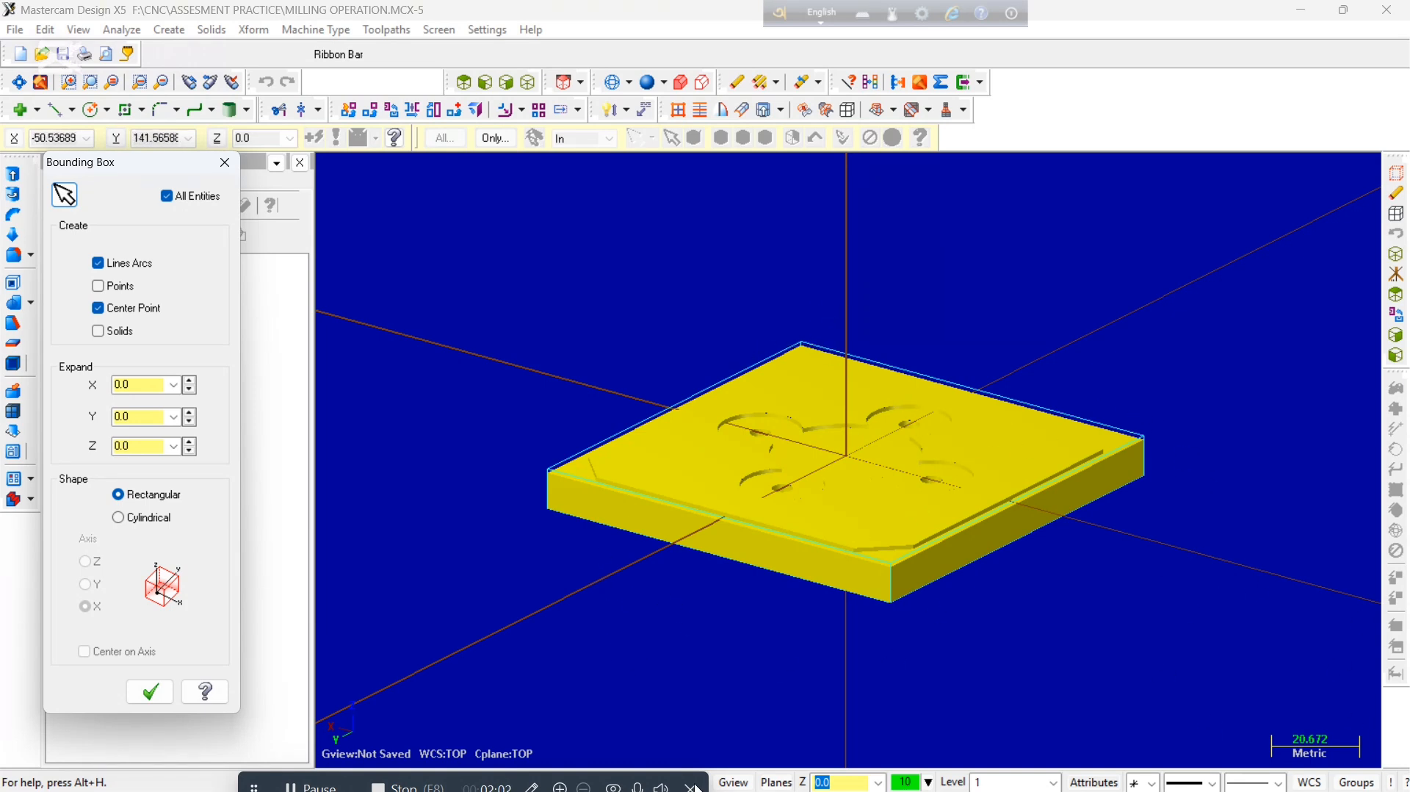
pyautogui.click(149, 691)
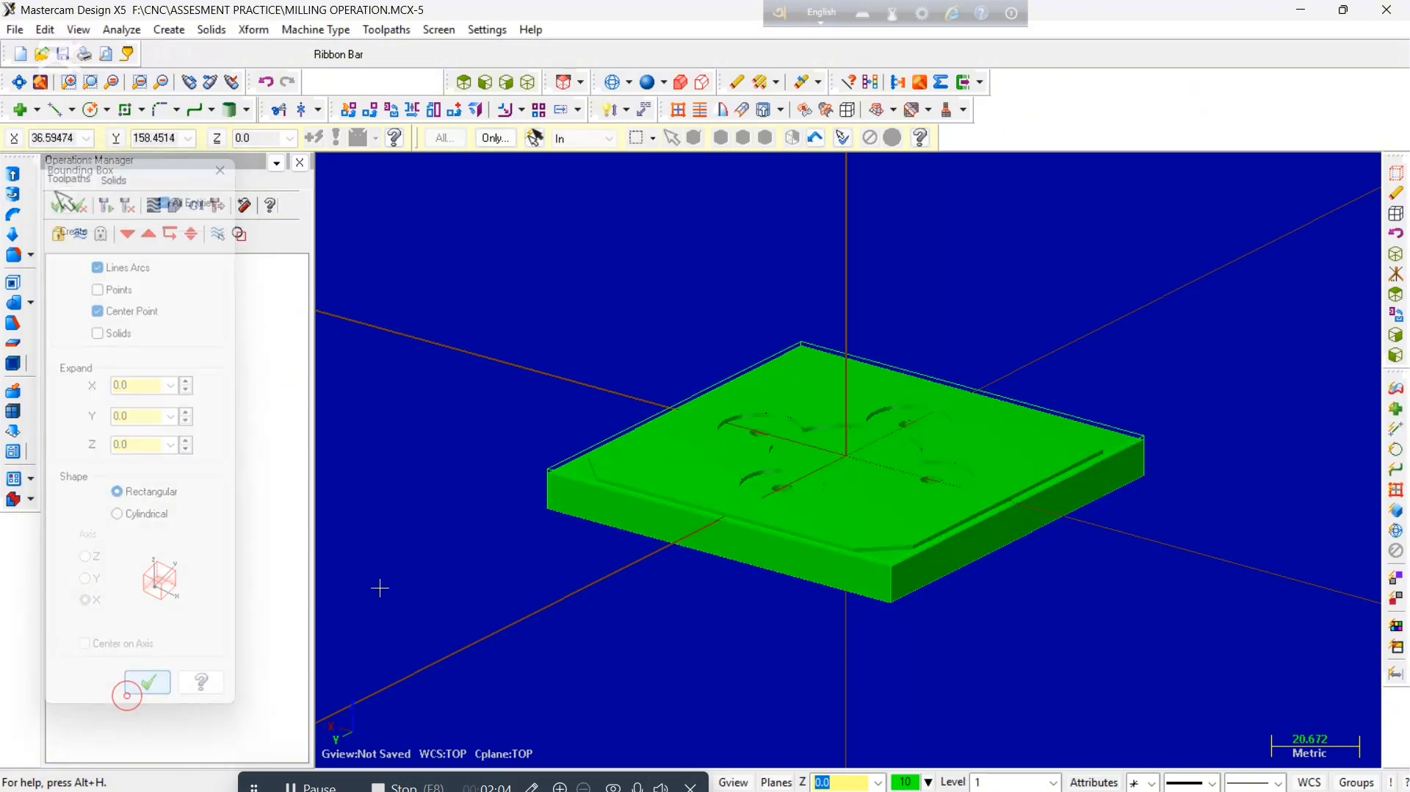
# Draw a diagonal line between two opposite top corners of the bounding box.
pyautogui.scroll(2, 733, 389)
pyautogui.scroll(1, 733, 389)
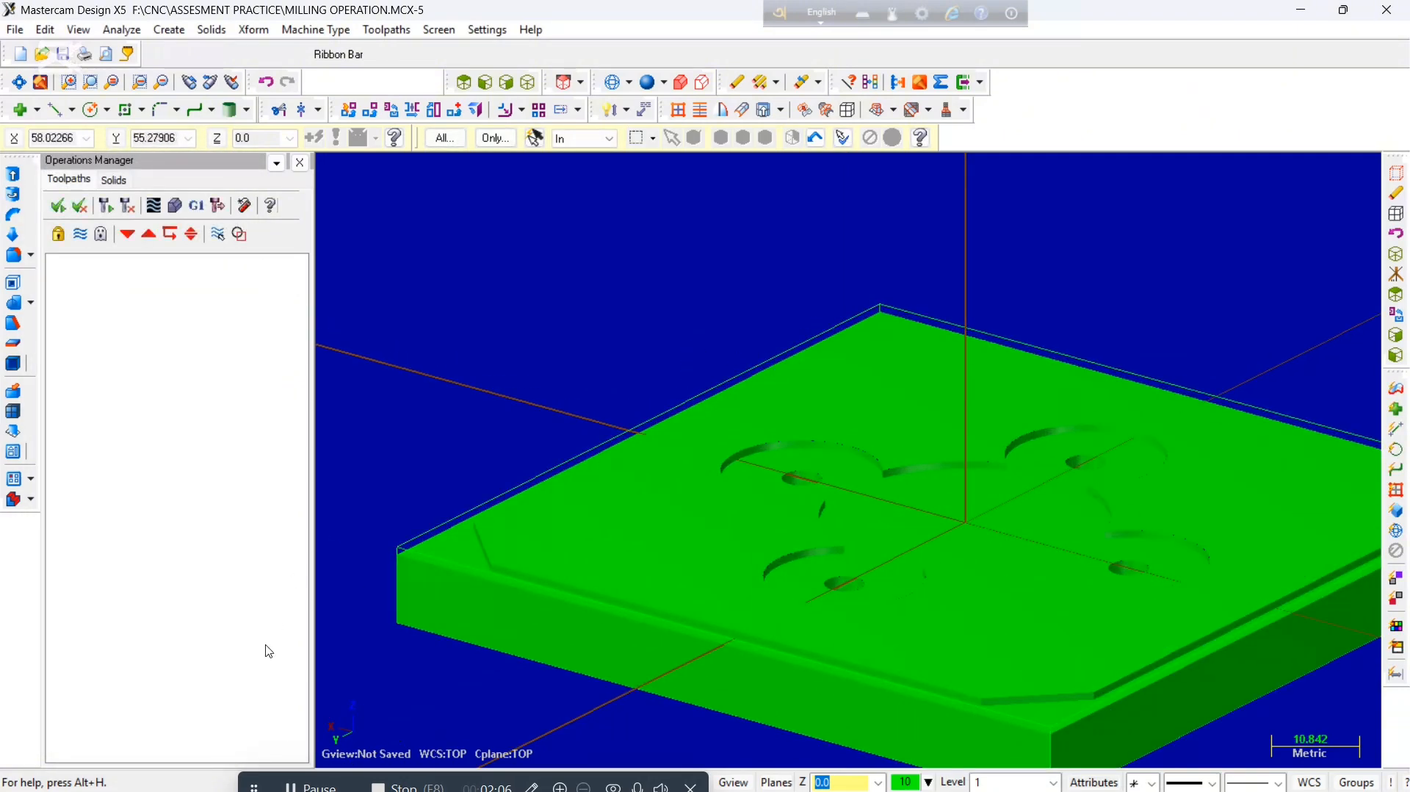
pyautogui.scroll(2, 421, 563)
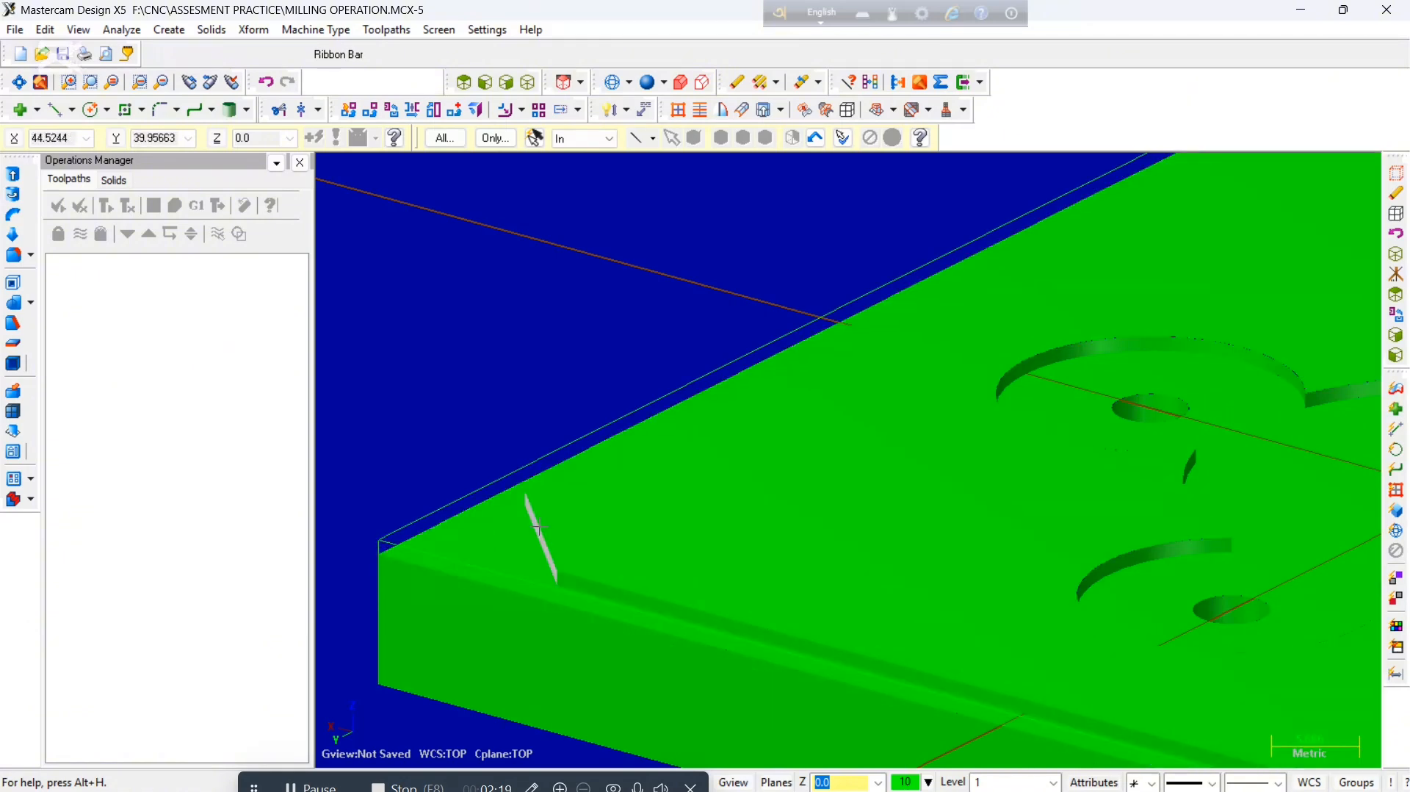
pyautogui.scroll(-10, 540, 514)
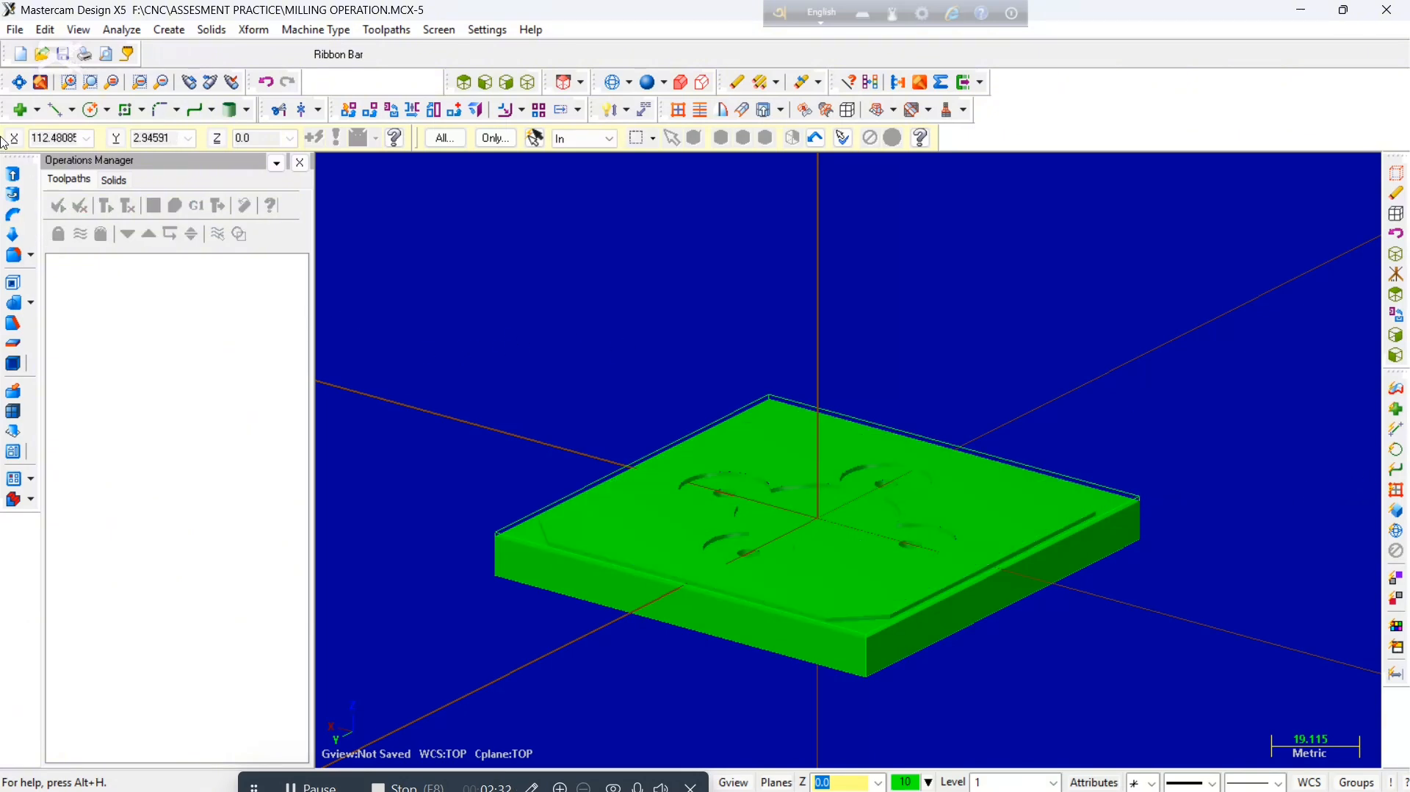
pyautogui.click(59, 111)
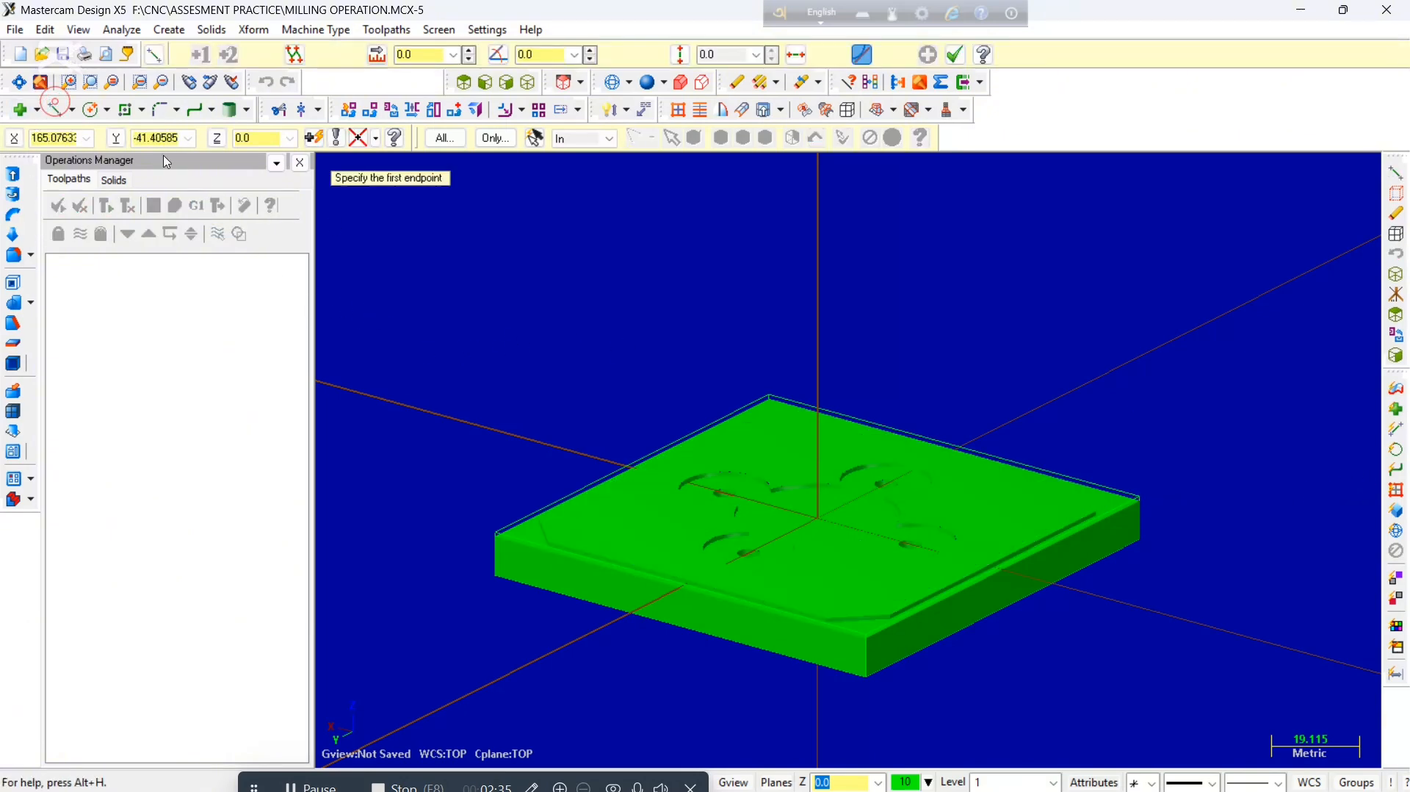
pyautogui.click(494, 532)
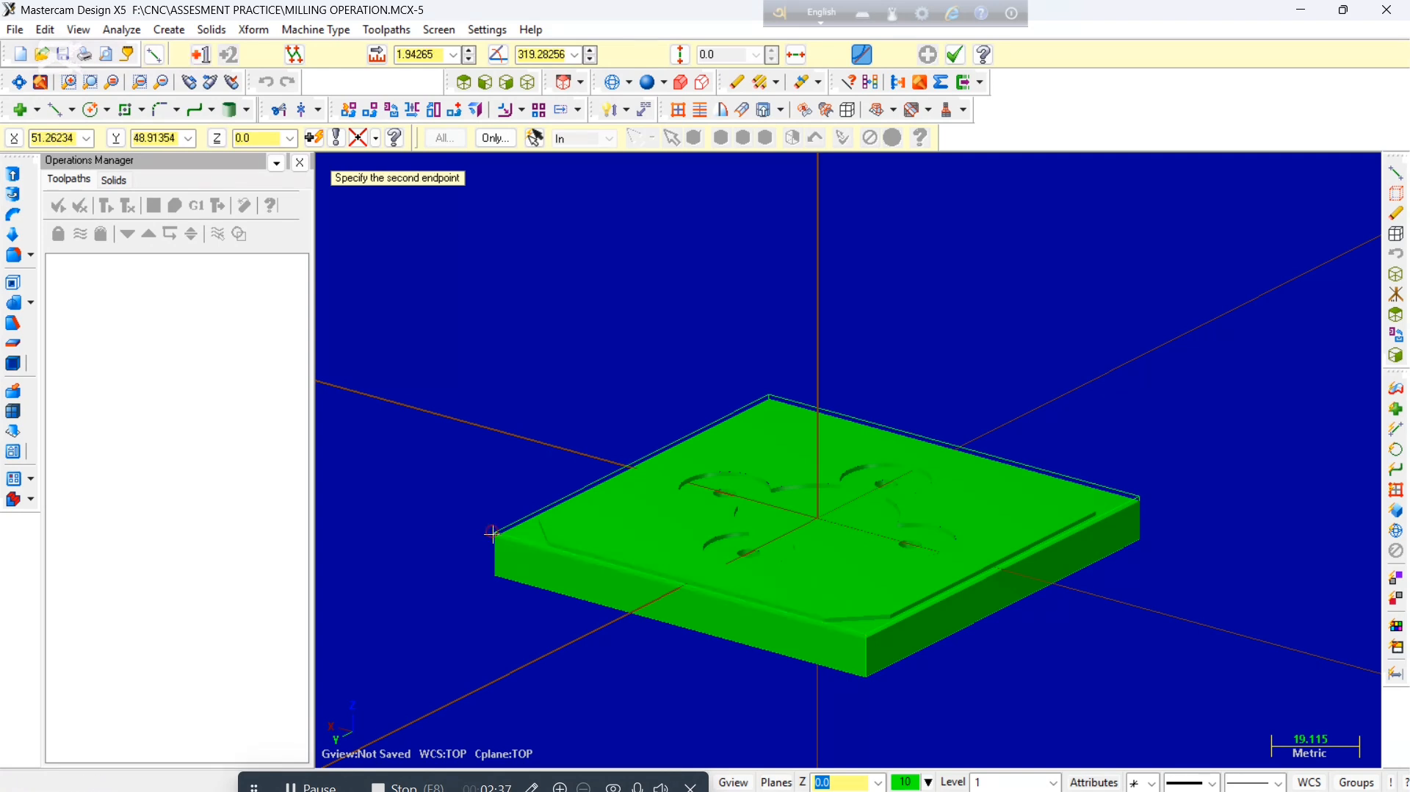
pyautogui.click(1144, 500)
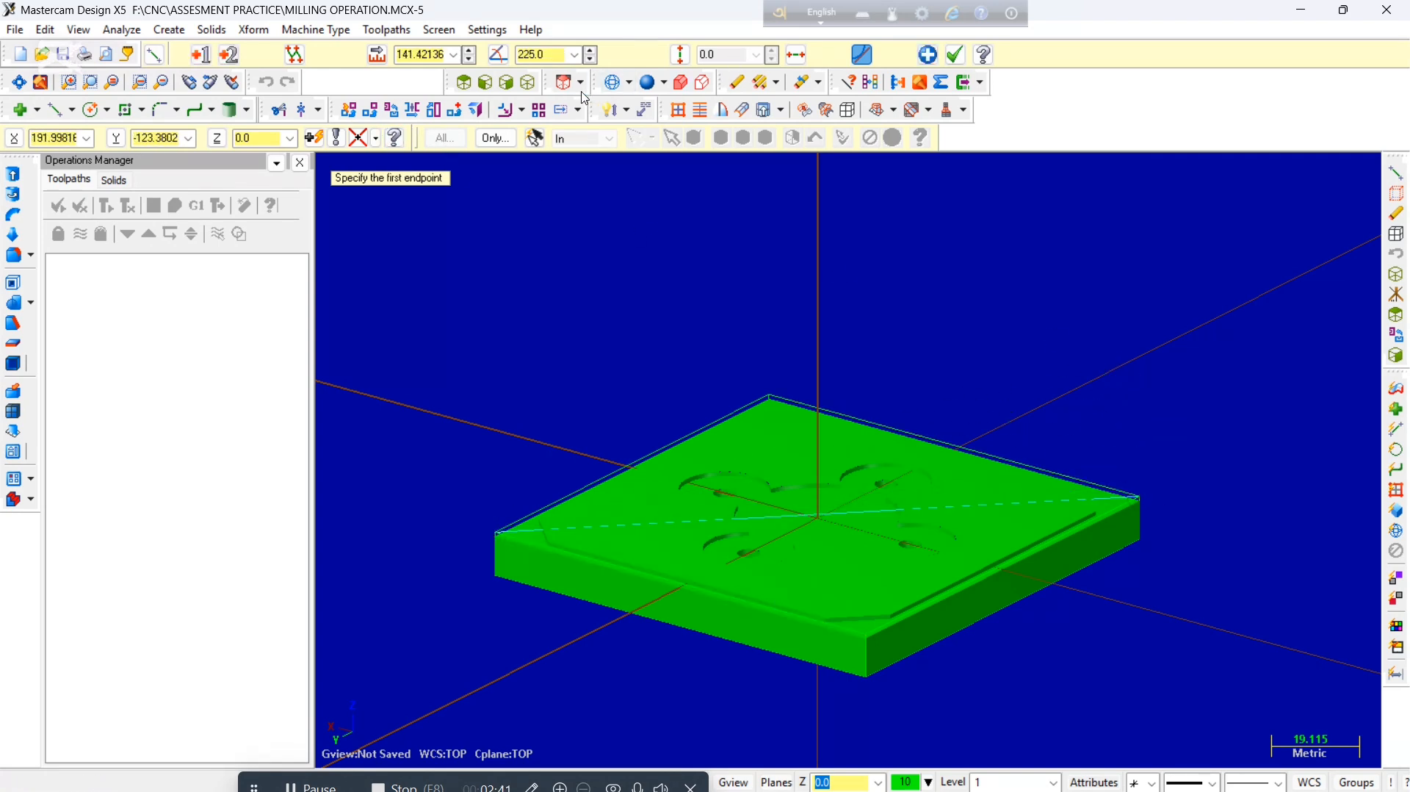
# Move all geometry to the origin, using the diagonal line's endpoint at the bounding box corner as the reference point.
pyautogui.click(455, 110)
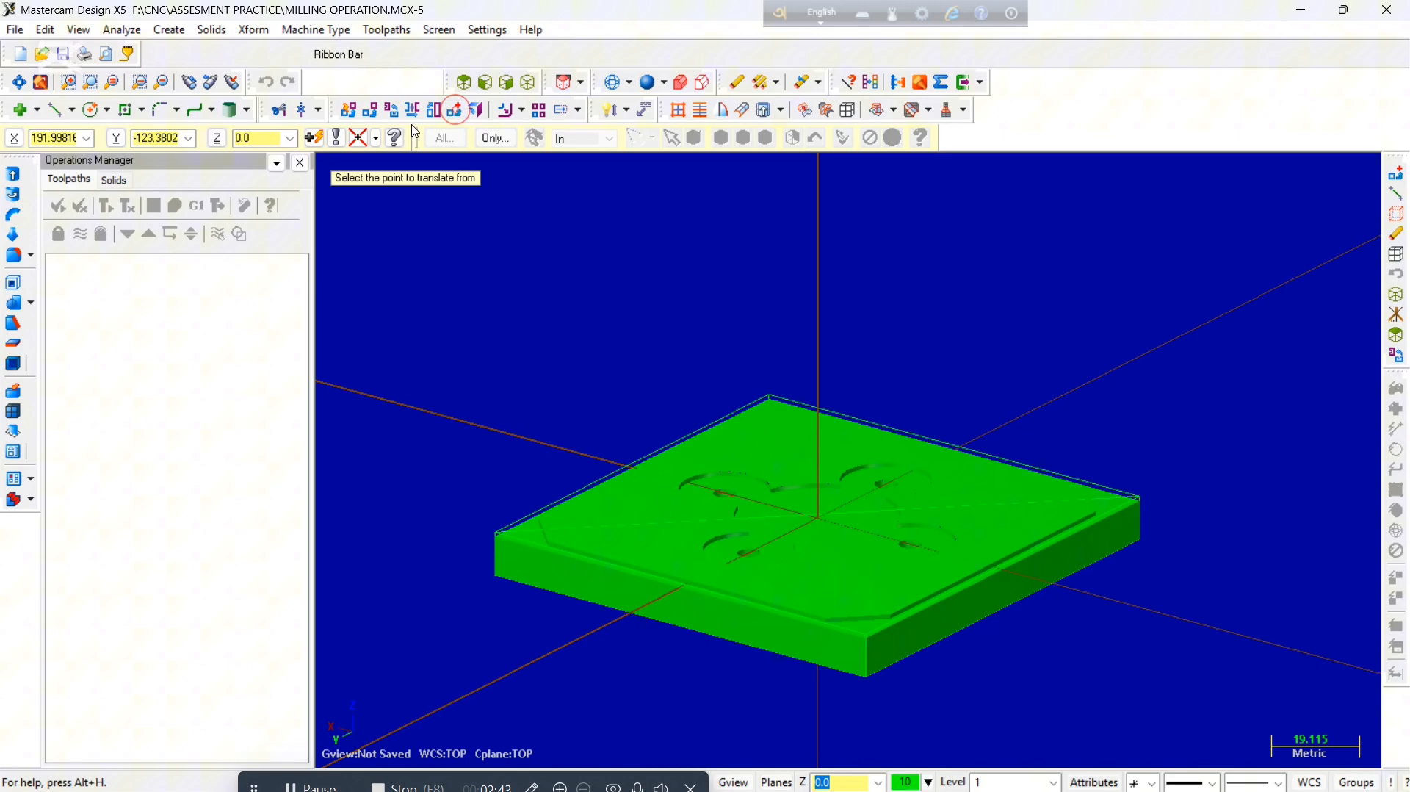
pyautogui.click(375, 138)
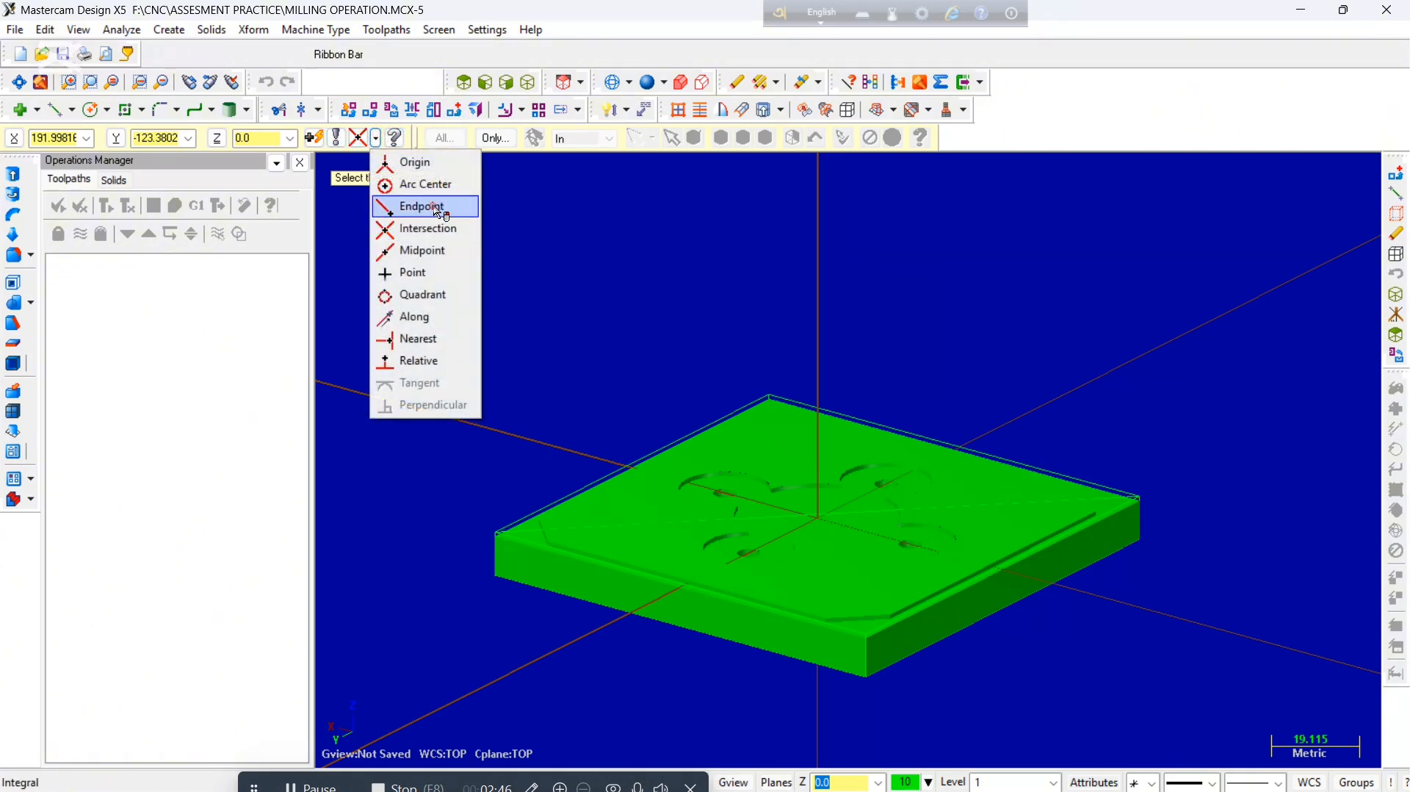
pyautogui.click(439, 208)
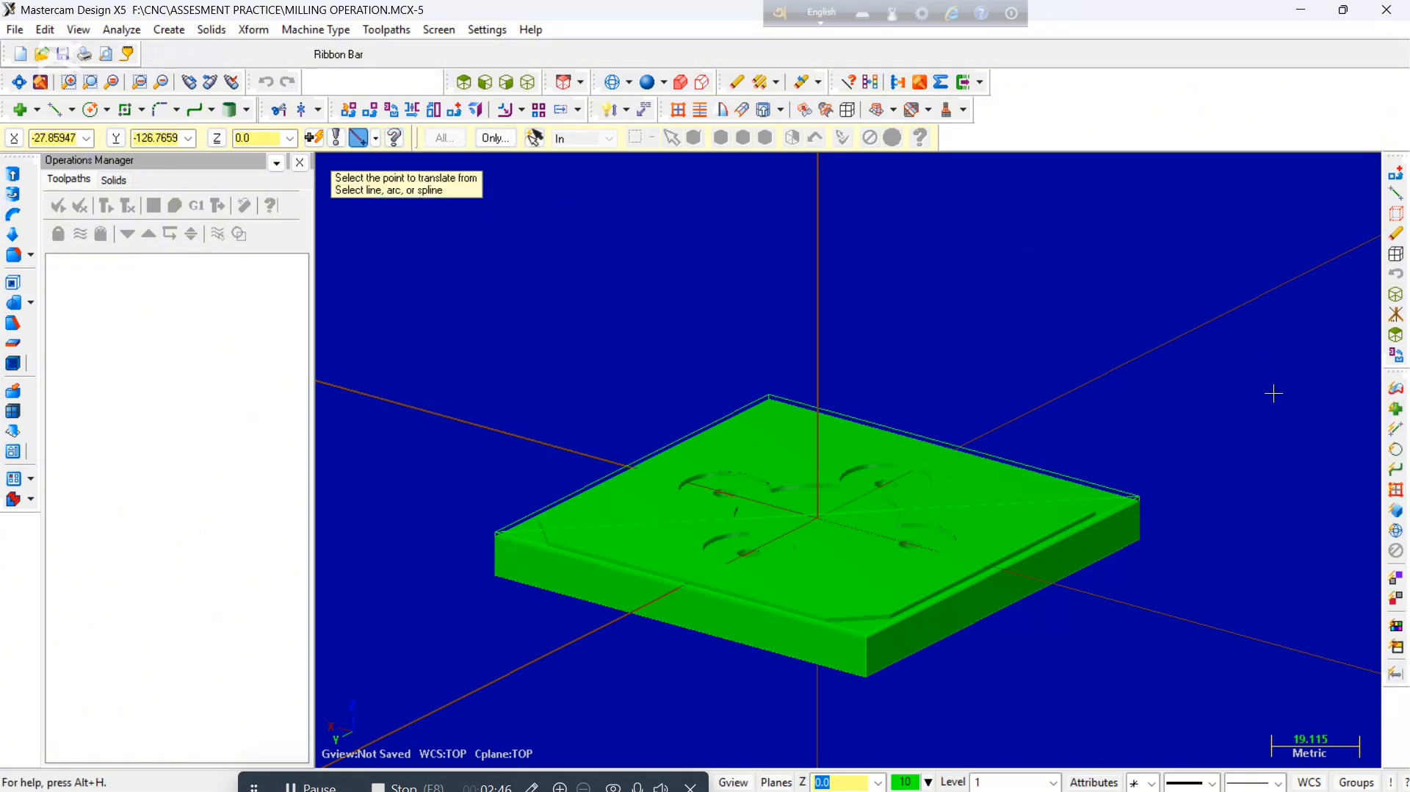
pyautogui.click(1132, 495)
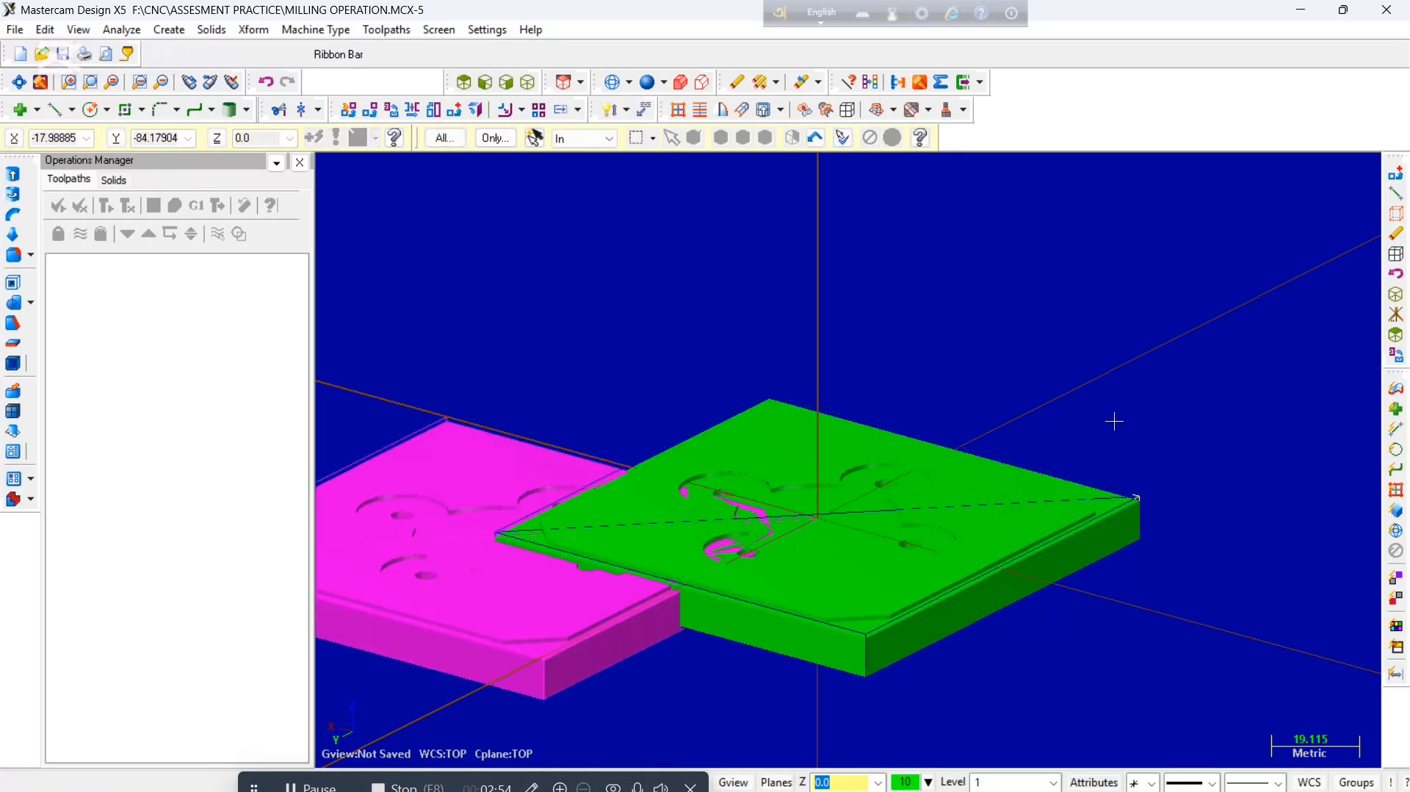
# Examine from above, the side and below how the moved plate's bounding box corner sits relative to the origin axes.
pyautogui.moveTo(1114, 421); pyautogui.dragTo(1115, 503, button='middle')
pyautogui.scroll(5, 860, 504)
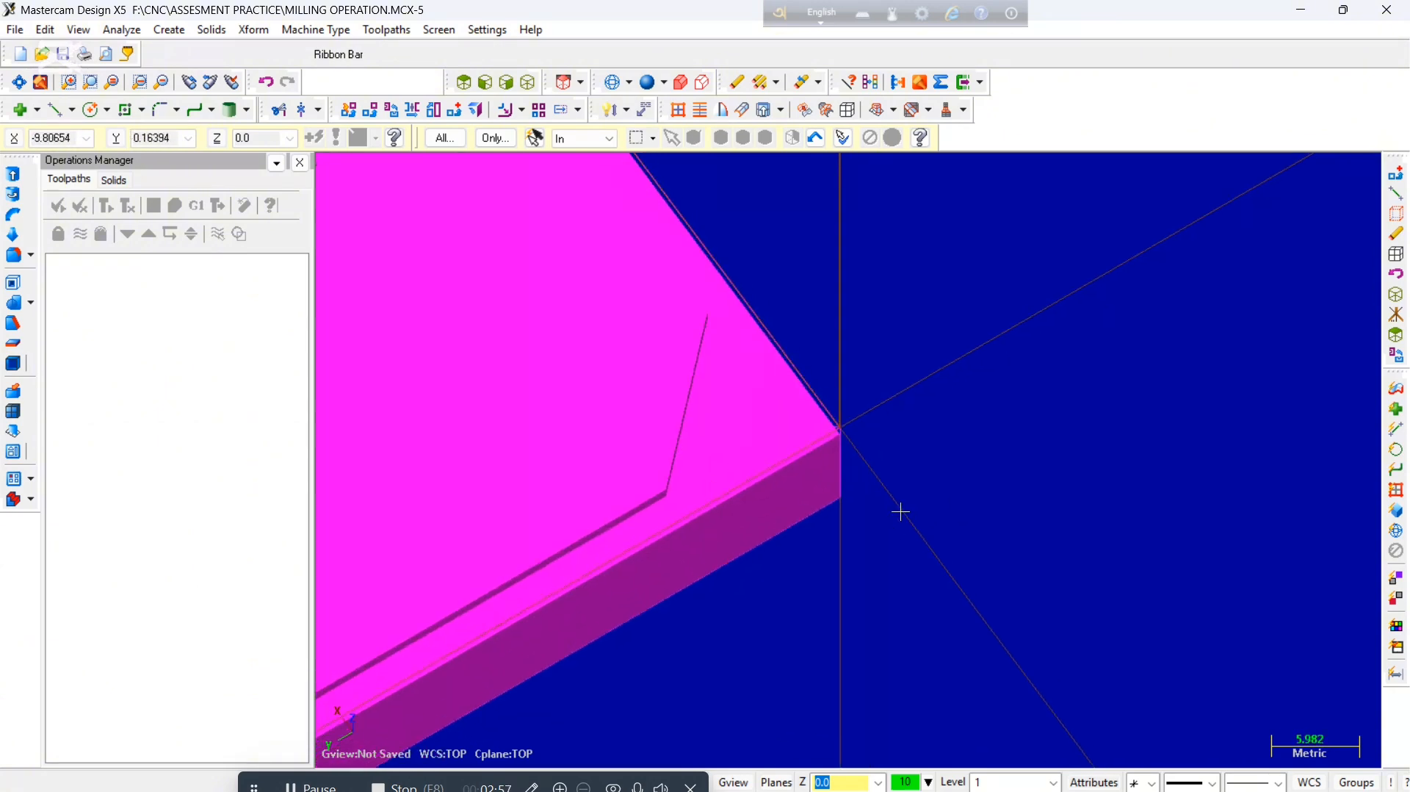
pyautogui.moveTo(901, 512); pyautogui.dragTo(958, 434, button='middle')
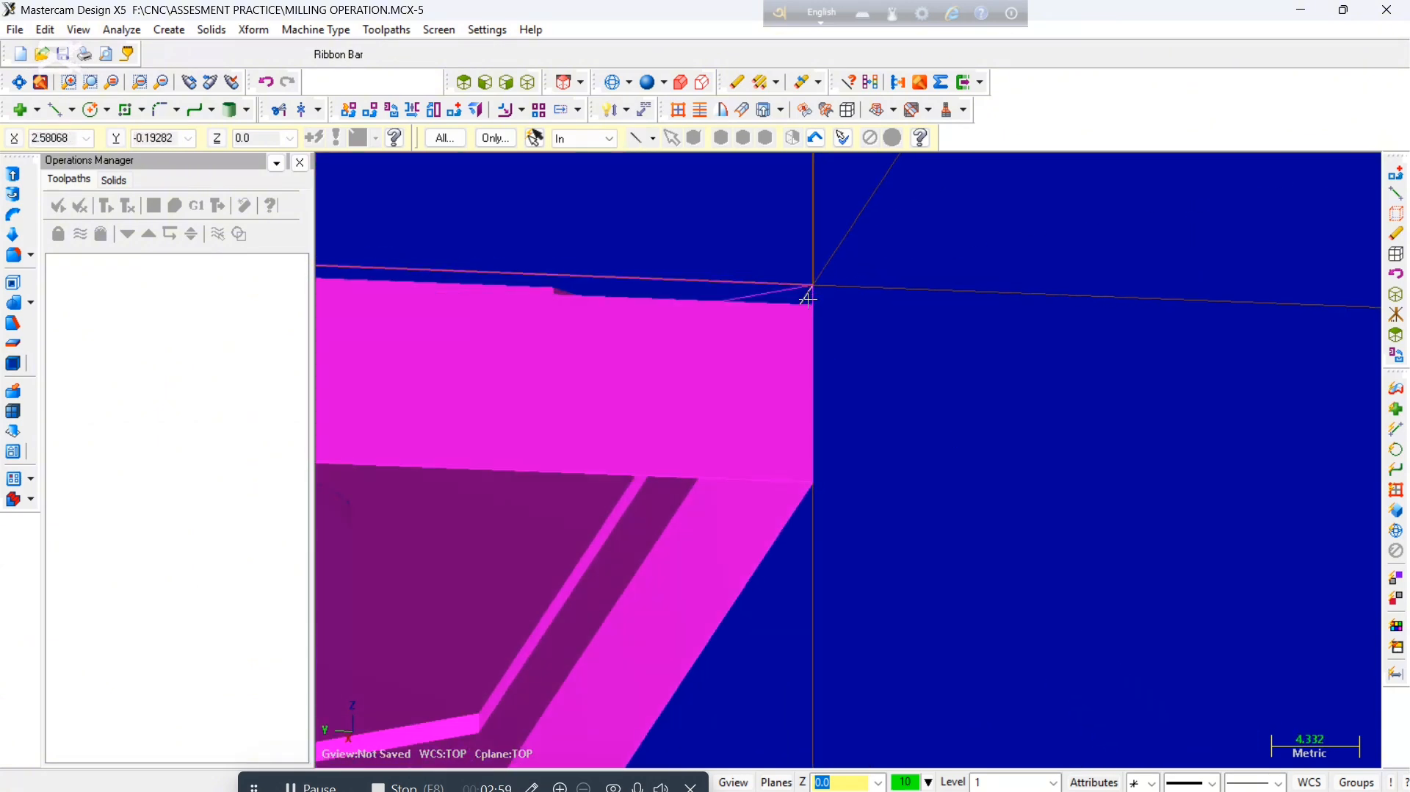
pyautogui.moveTo(840, 305); pyautogui.dragTo(876, 341, button='middle')
pyautogui.scroll(-4, 592, 394)
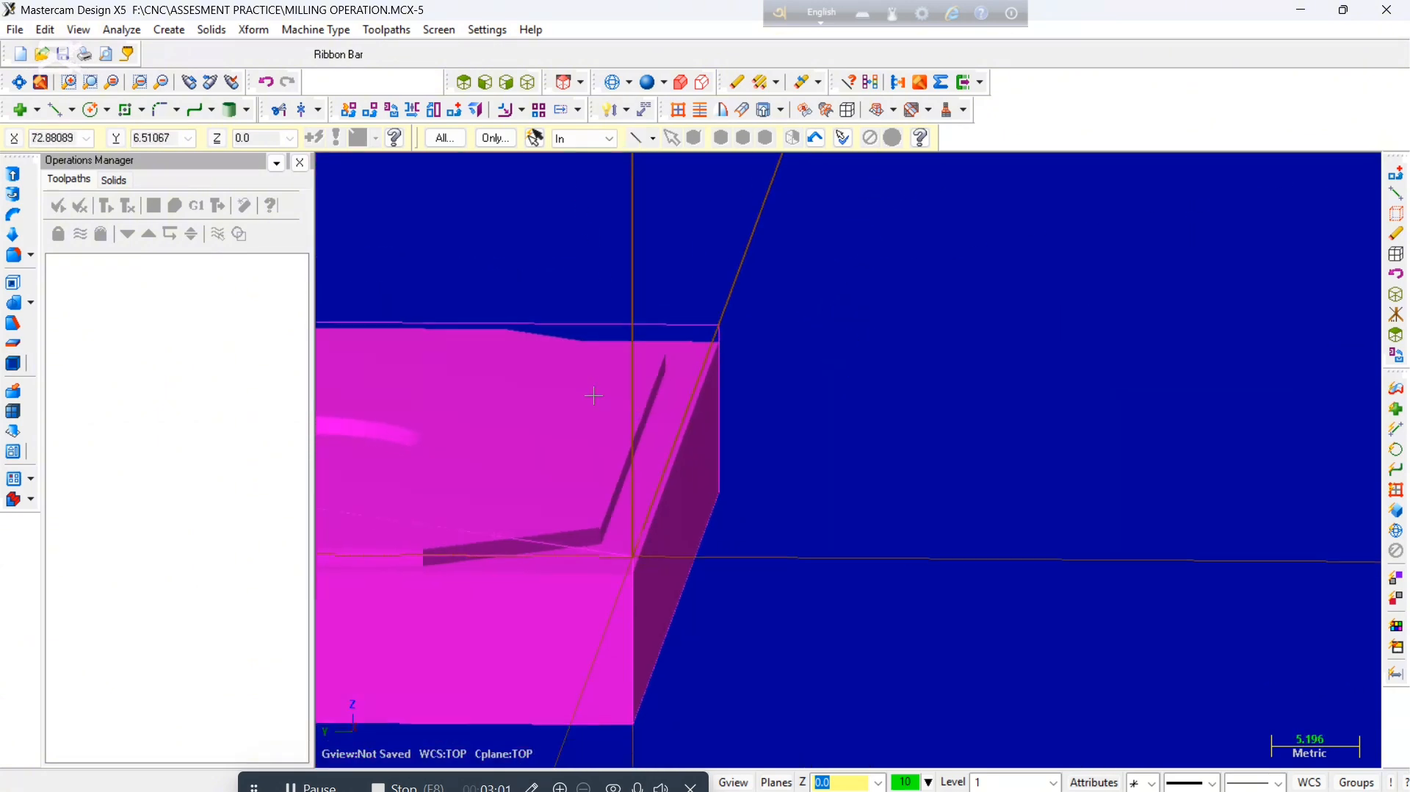
pyautogui.scroll(-3, 646, 449)
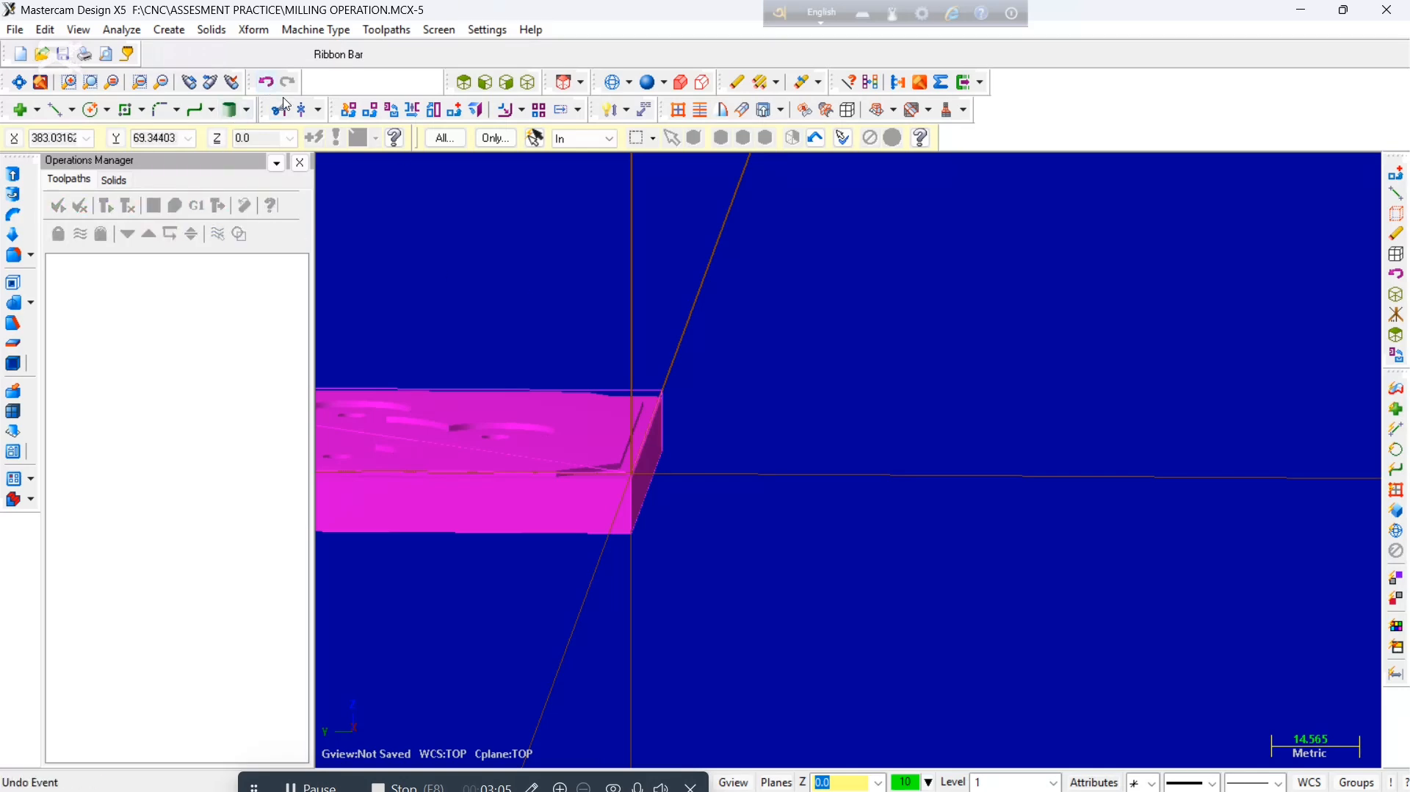
pyautogui.moveTo(482, 213); pyautogui.dragTo(379, 426, button='middle')
pyautogui.scroll(-7, 549, 557)
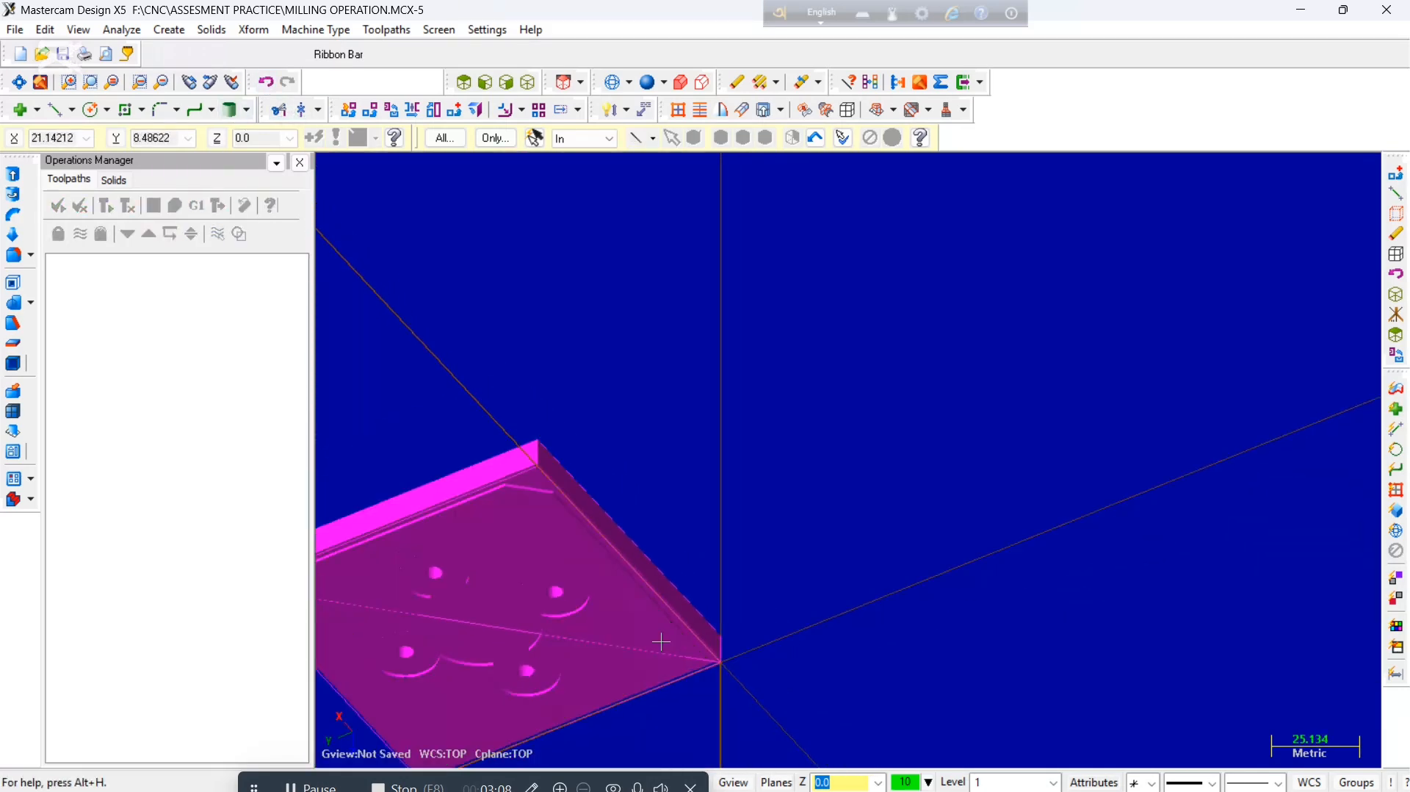
pyautogui.moveTo(755, 579); pyautogui.dragTo(780, 324, button='middle')
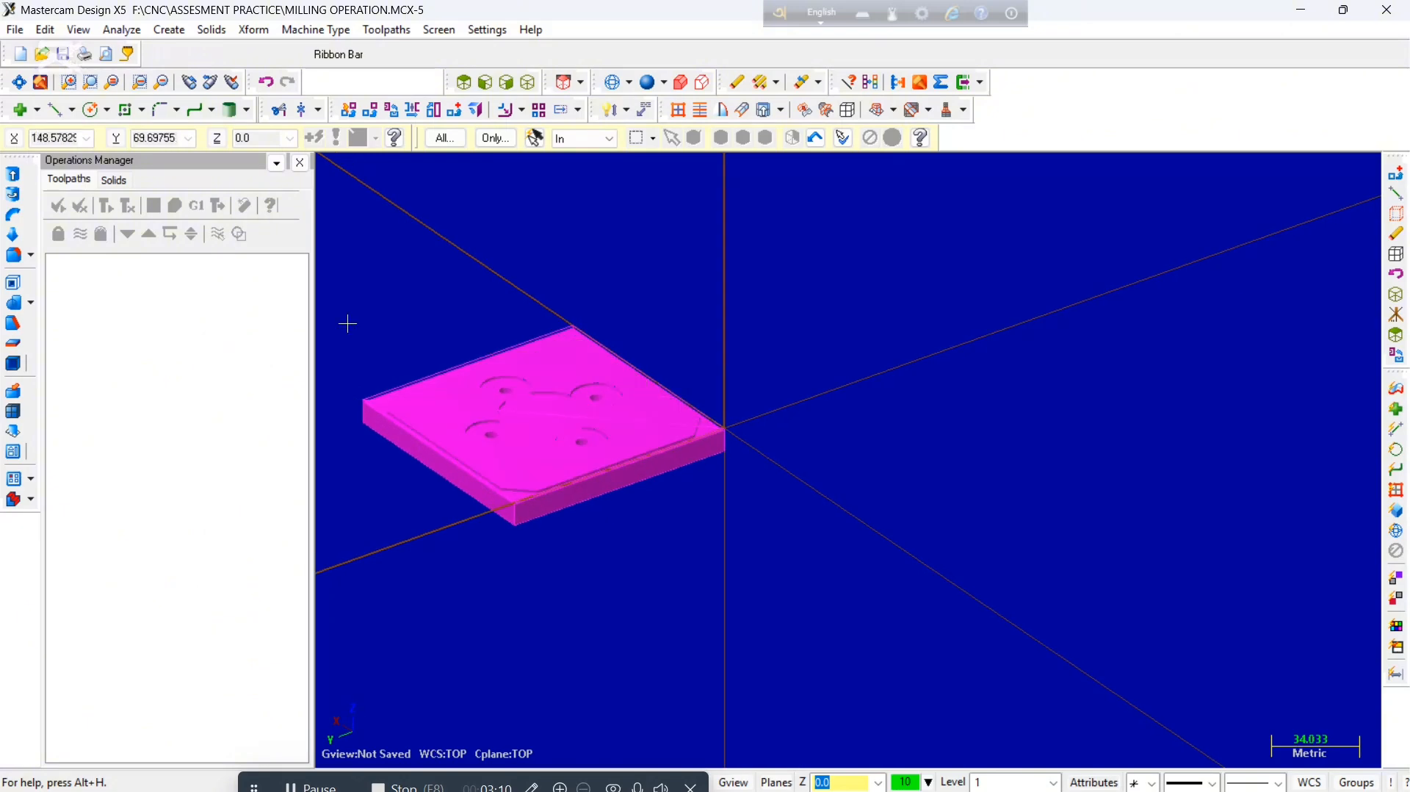
pyautogui.scroll(4, 397, 356)
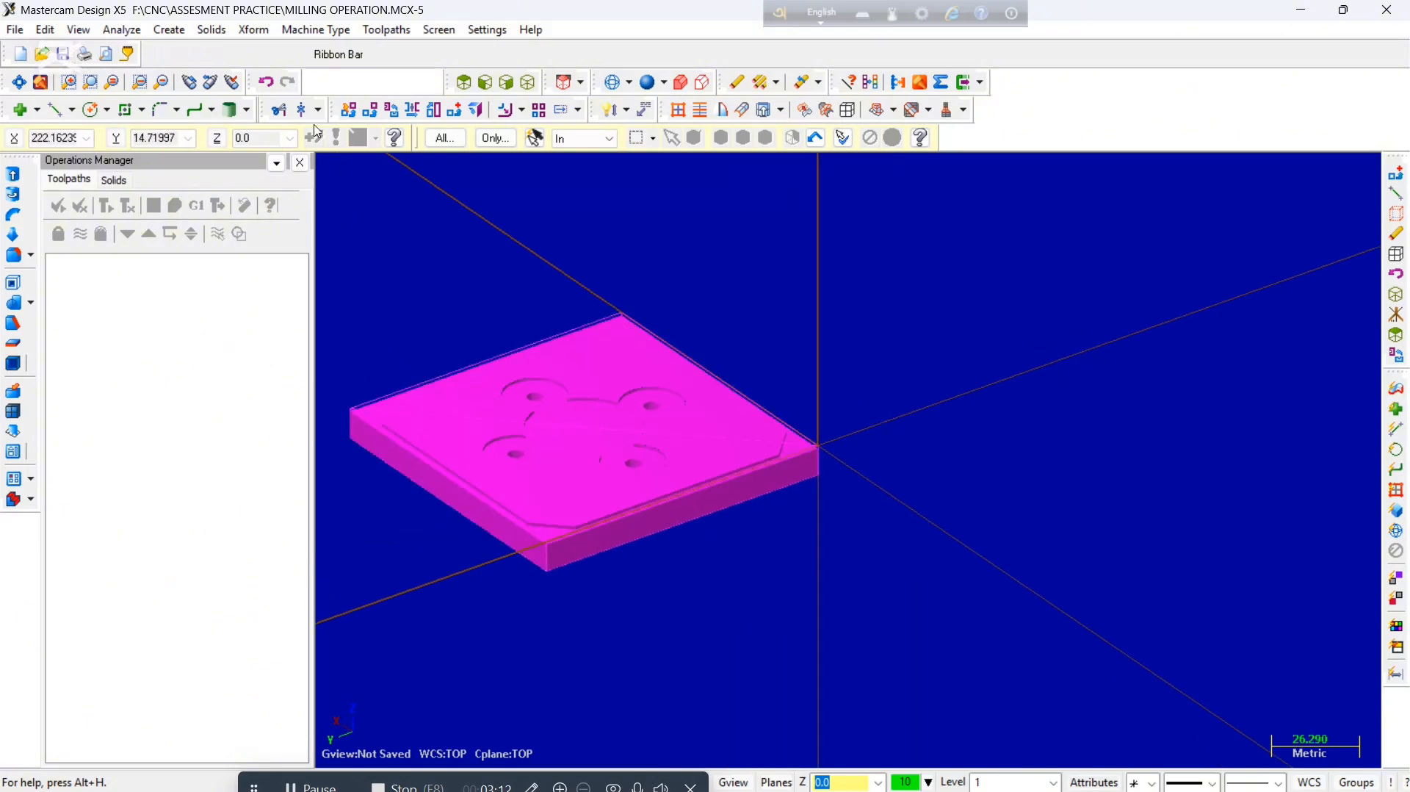
# Remove the diagonal line across the top of the plate with the Divide option of Trim/Break/Extend.
pyautogui.click(279, 110)
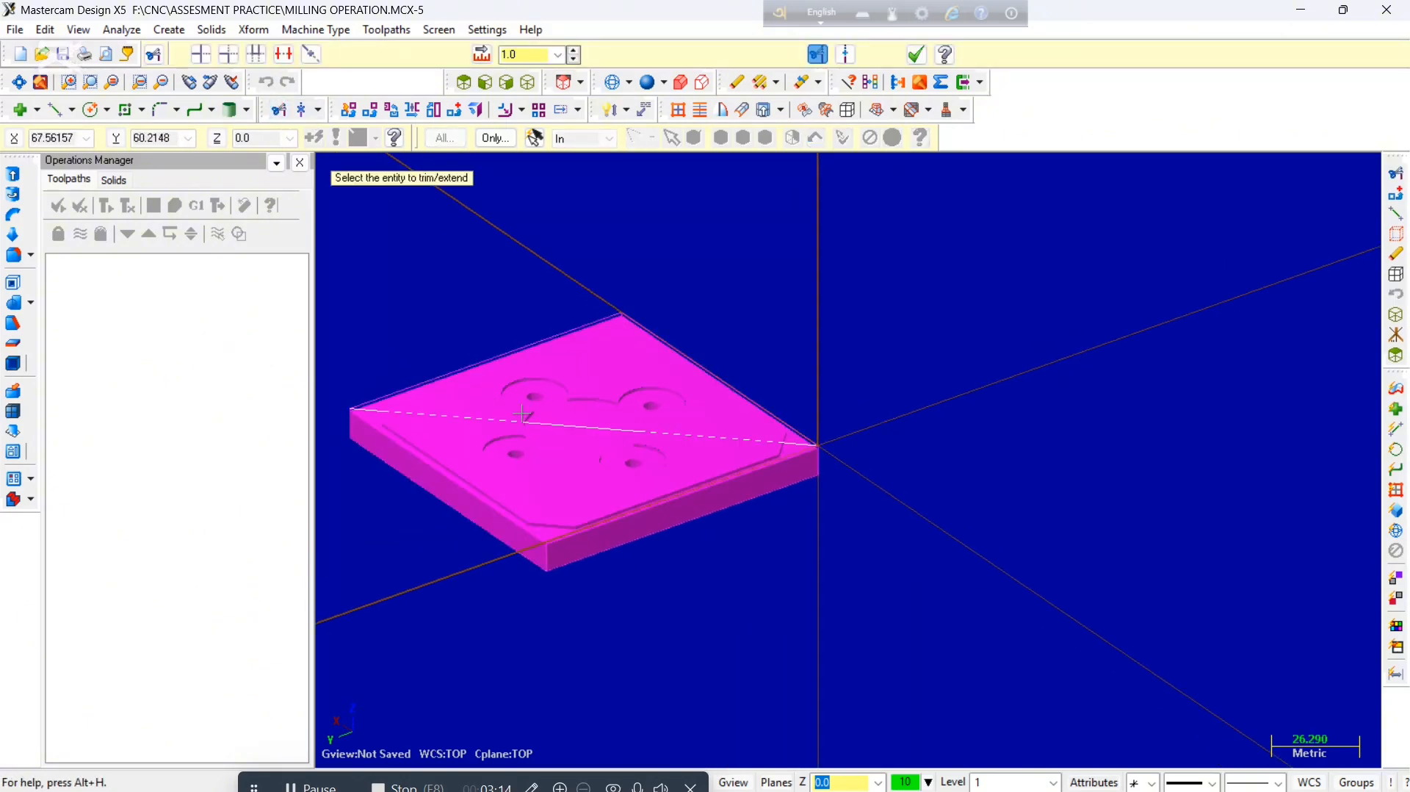
pyautogui.click(283, 56)
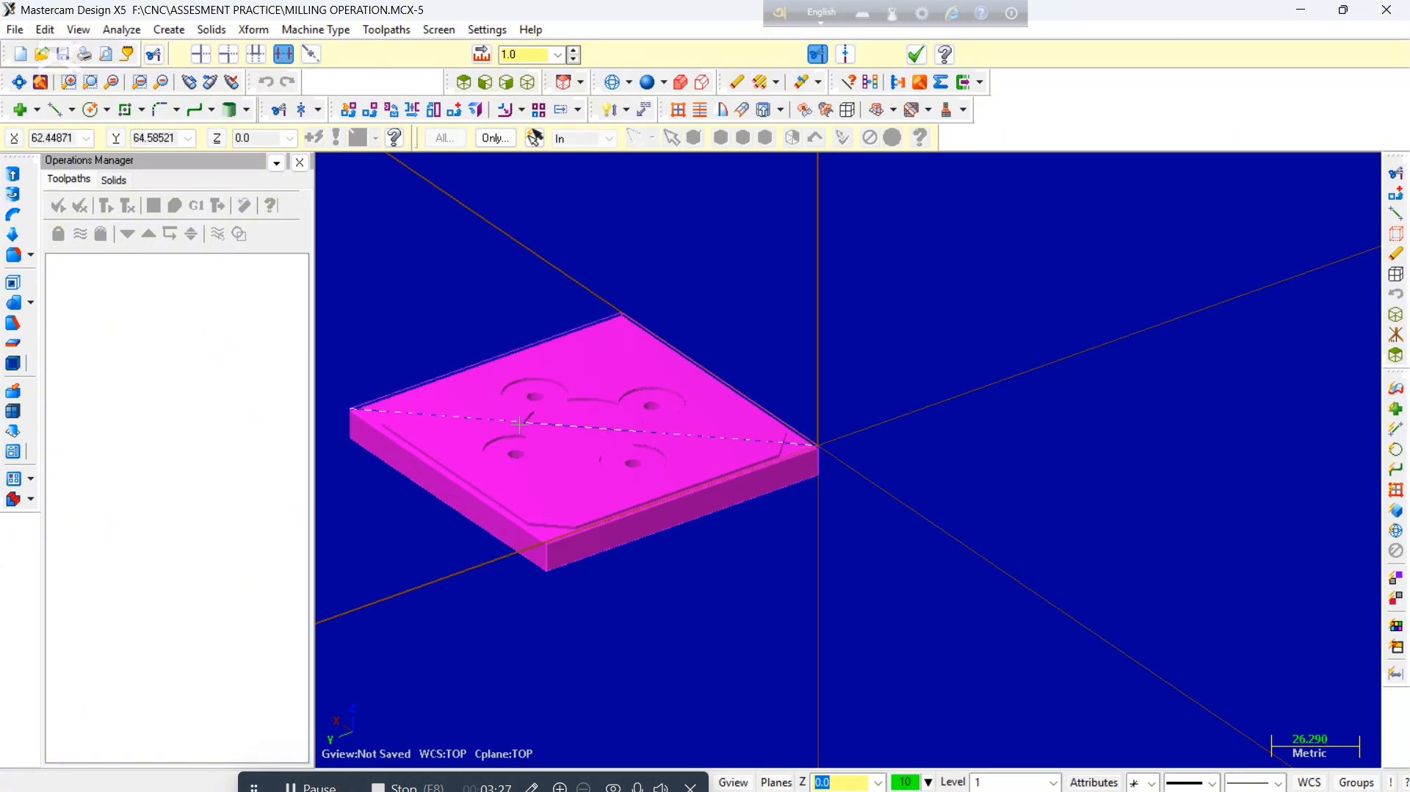
pyautogui.click(916, 56)
pyautogui.scroll(-3, 540, 515)
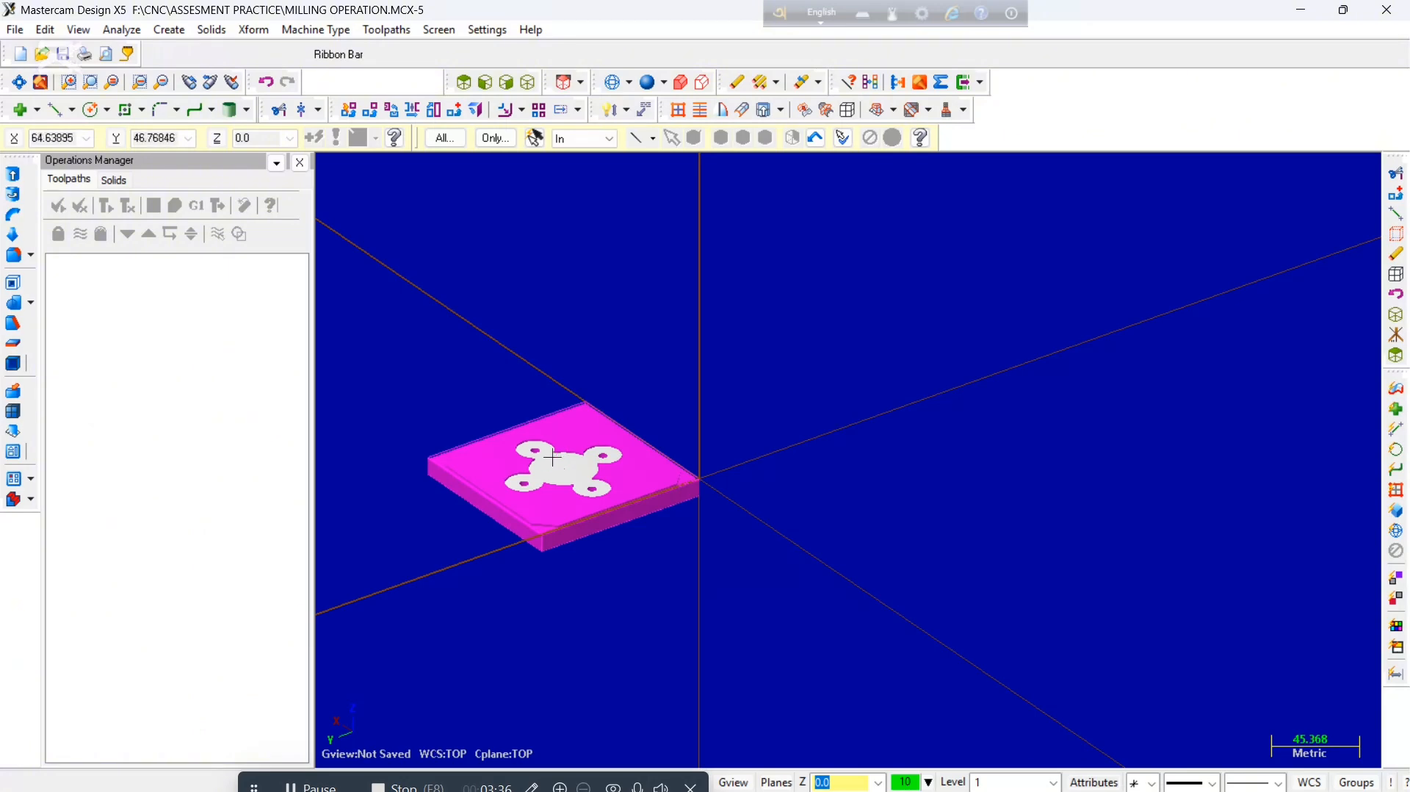
pyautogui.scroll(2, 555, 448)
pyautogui.scroll(1, 554, 448)
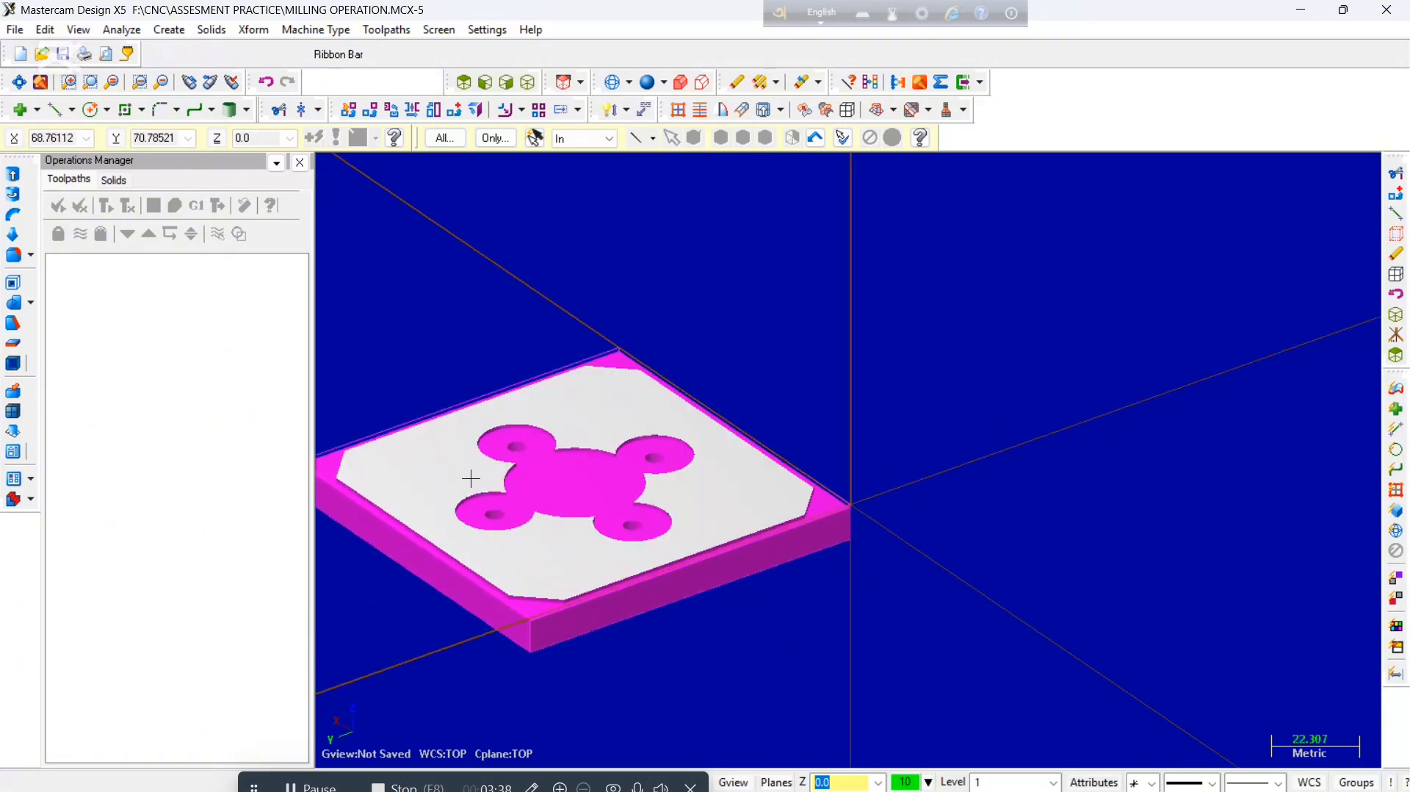
# Create curves on all edges of the plate by selecting all of its surfaces.
pyautogui.click(171, 29)
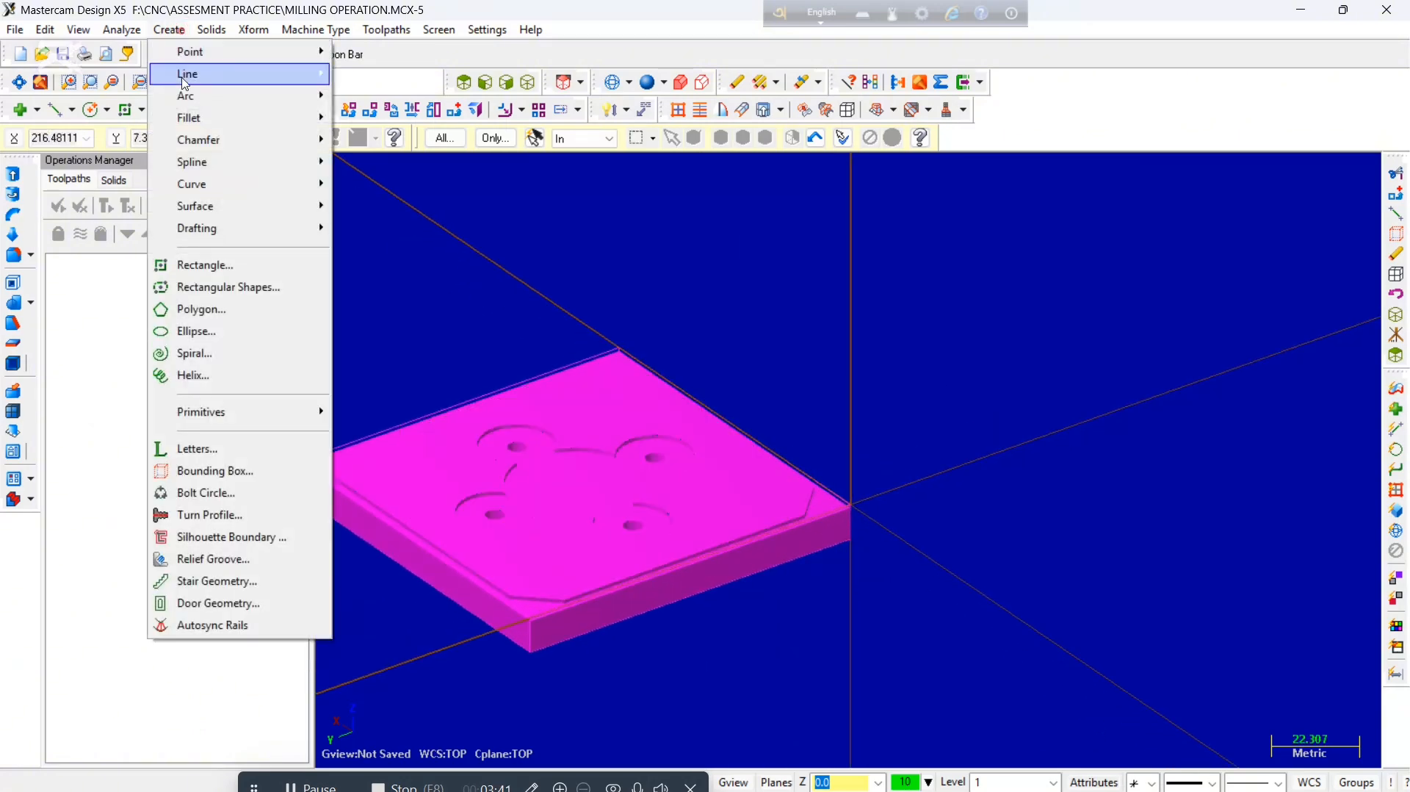
pyautogui.moveTo(207, 189)
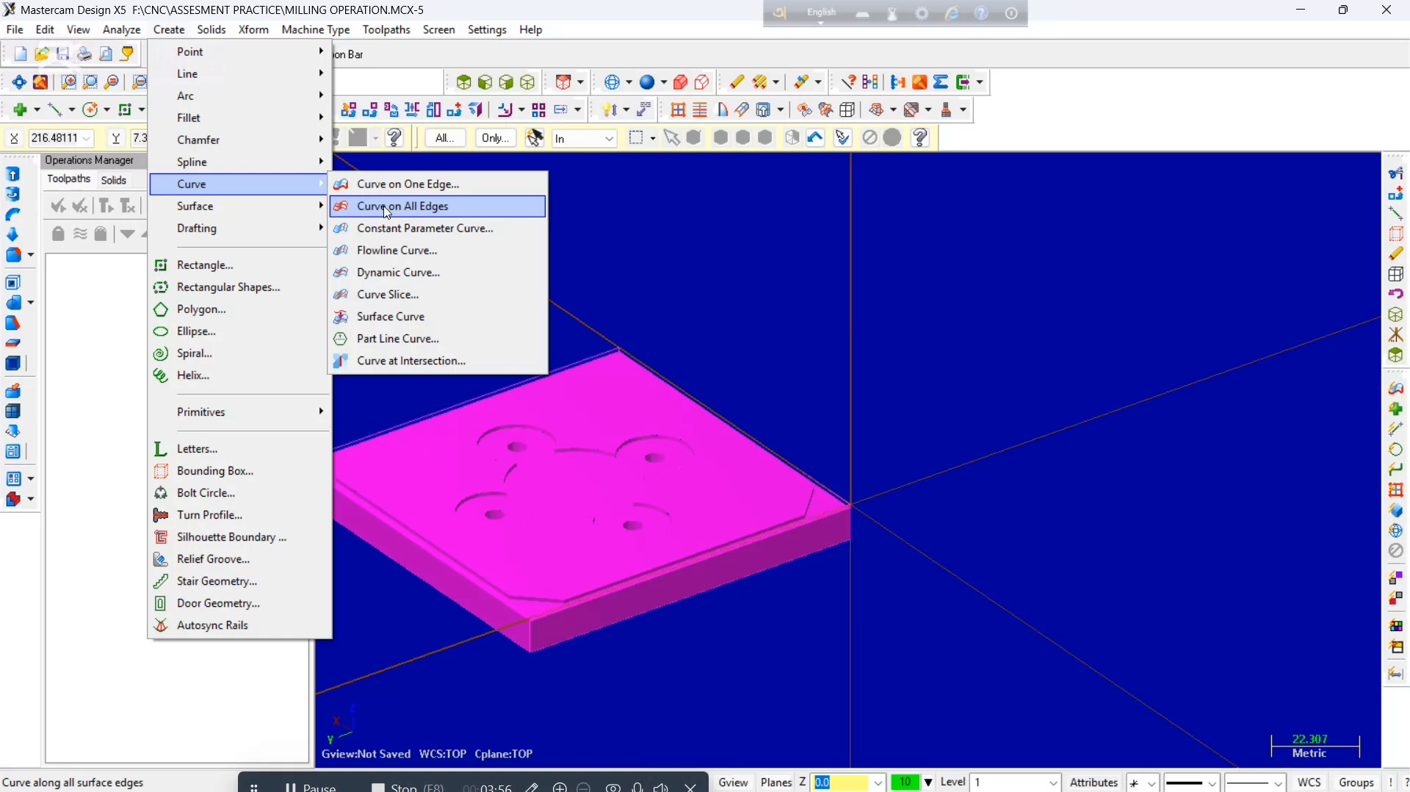
pyautogui.click(387, 212)
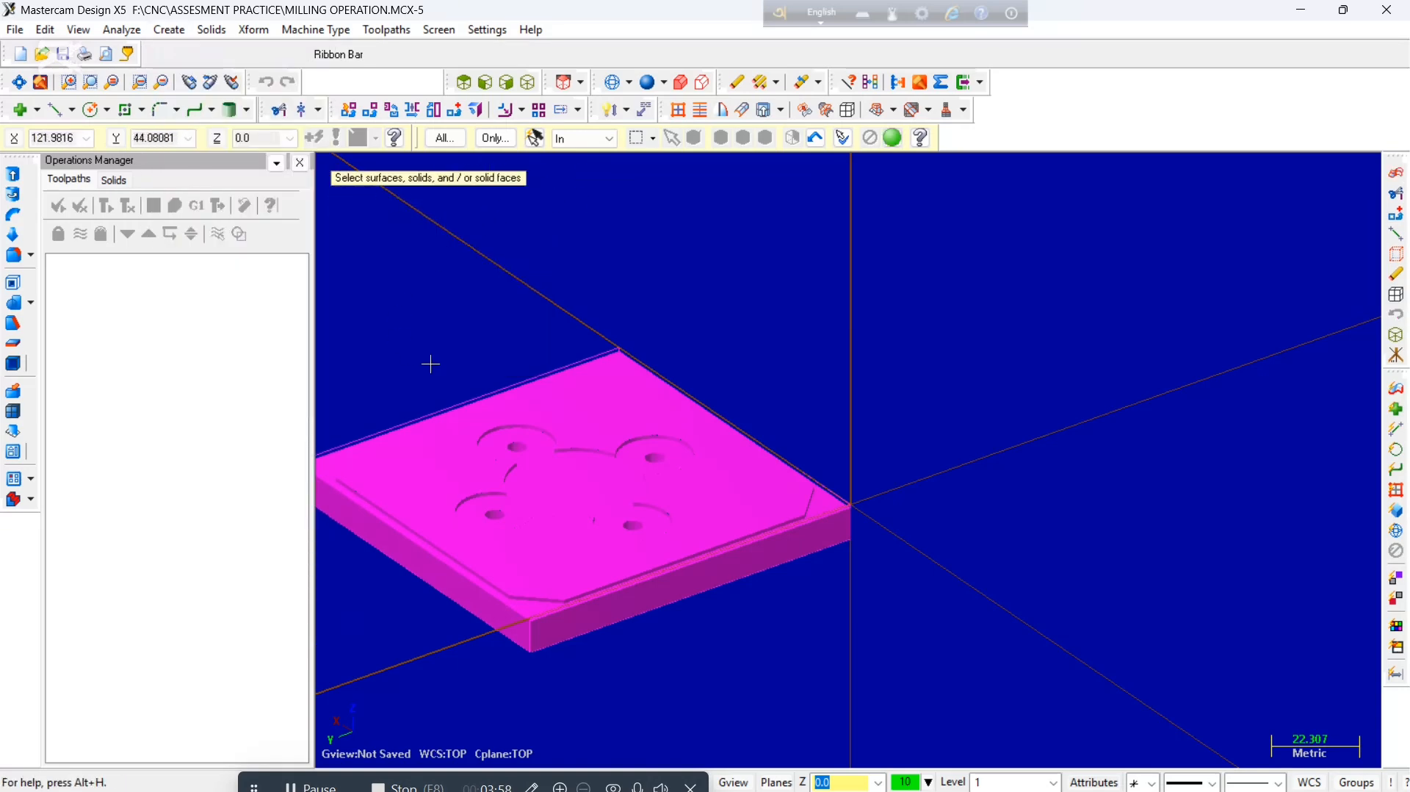
pyautogui.scroll(-1, 404, 382)
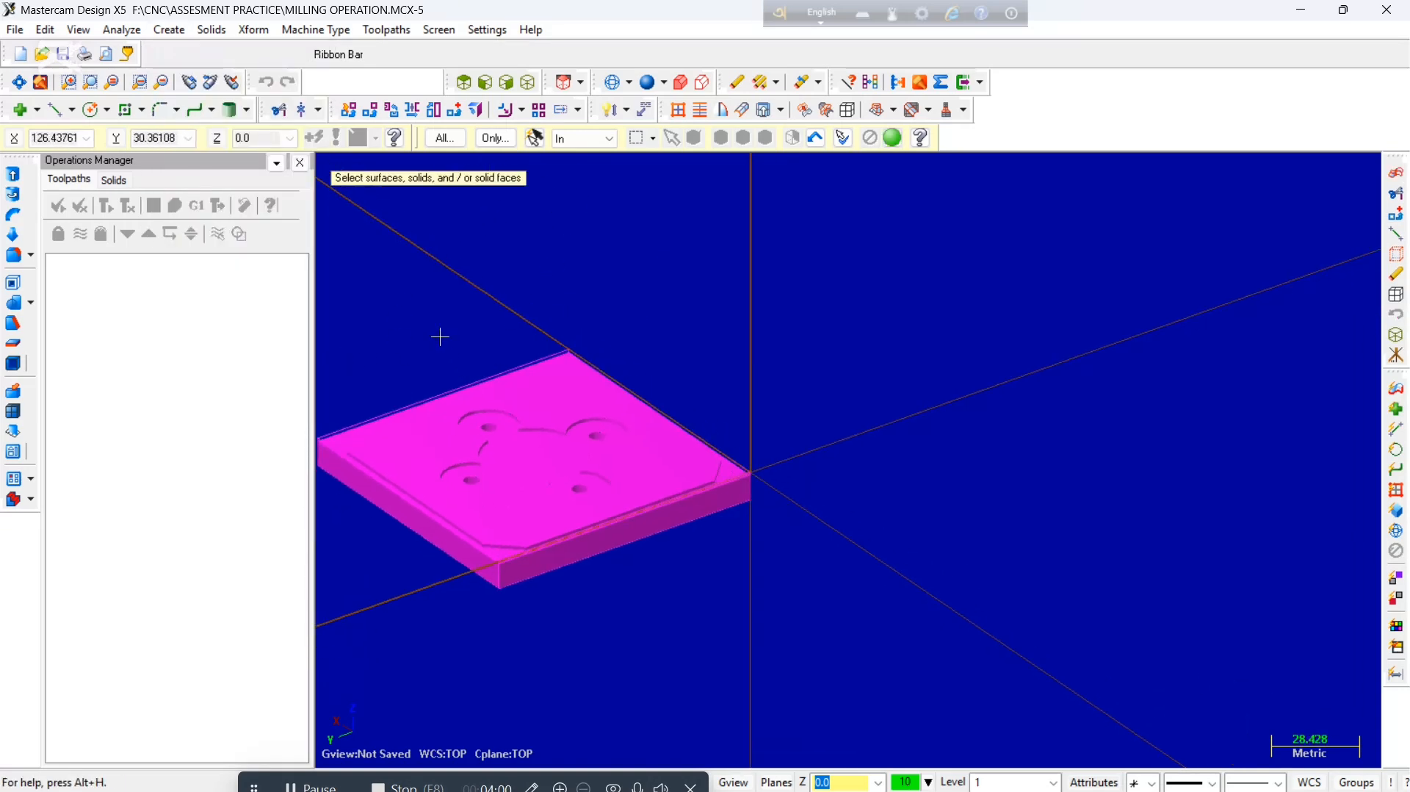
pyautogui.click(544, 138)
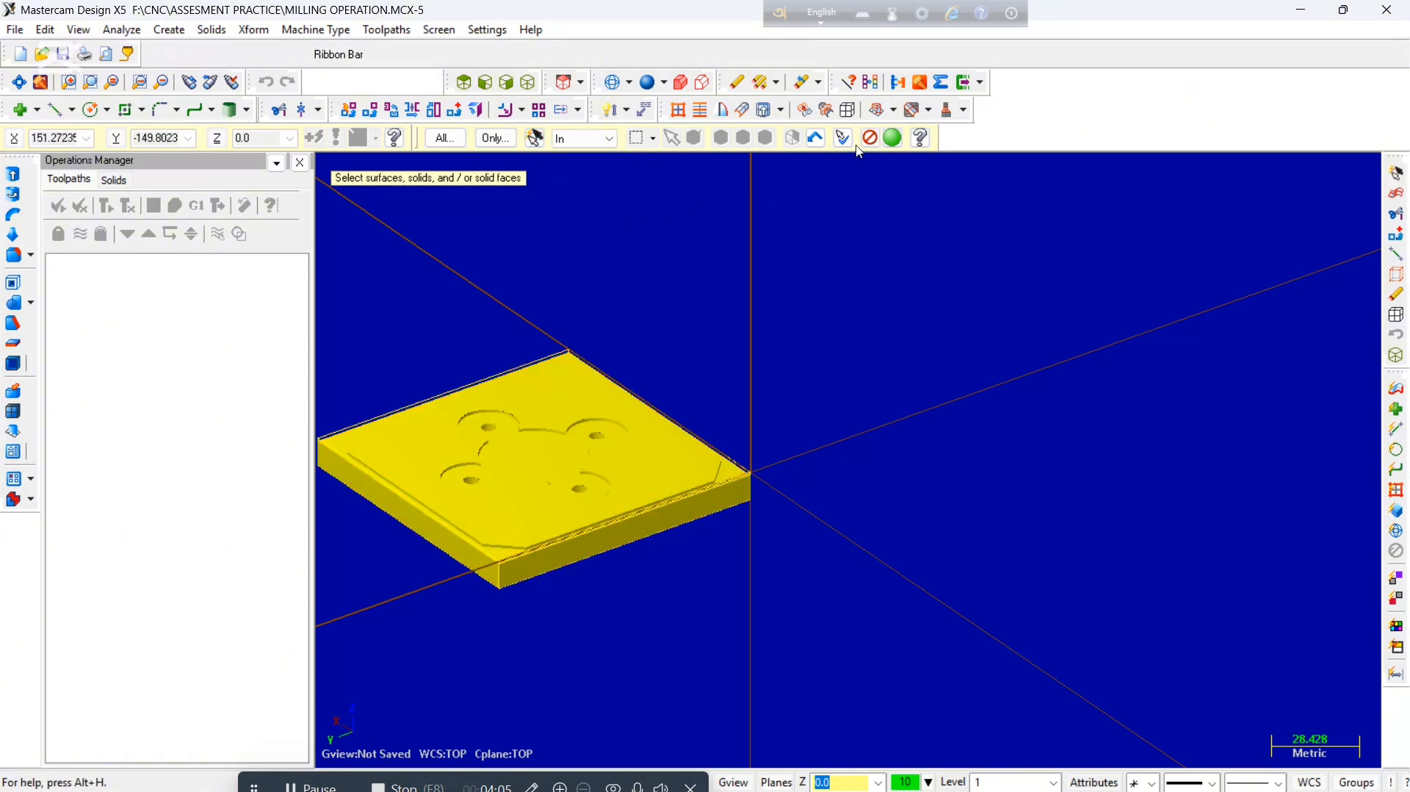
pyautogui.click(895, 139)
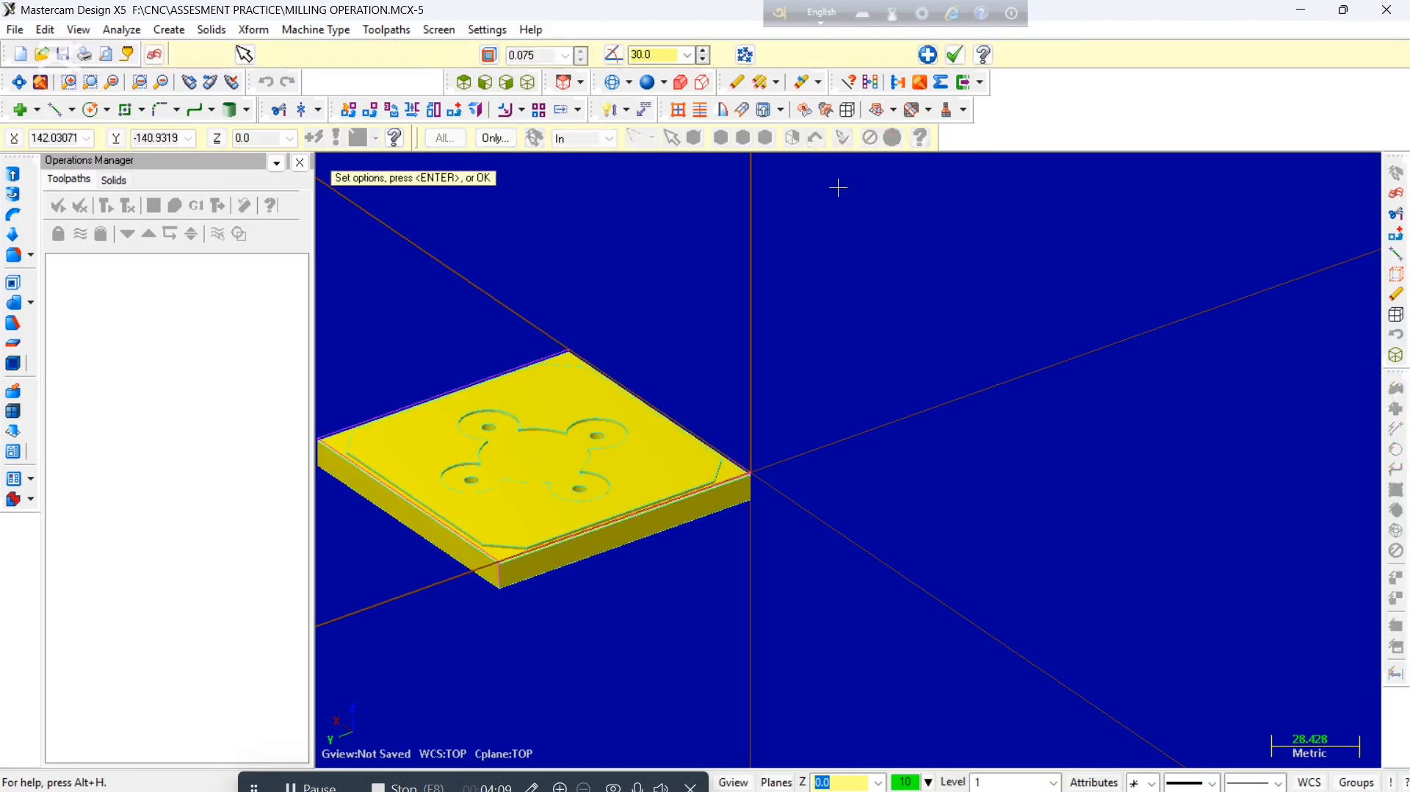
pyautogui.scroll(1, 476, 471)
pyautogui.scroll(1, 476, 471)
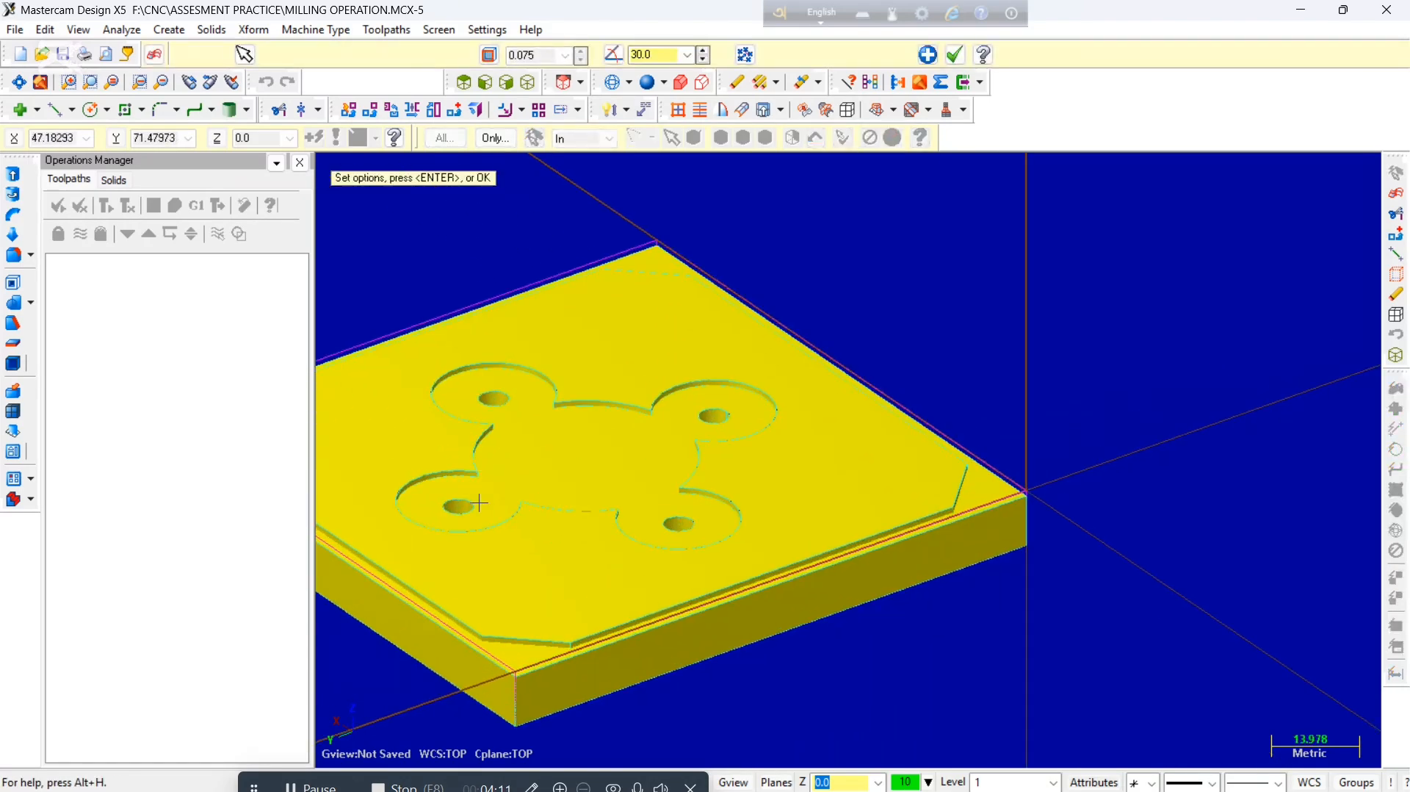
pyautogui.scroll(1, 749, 434)
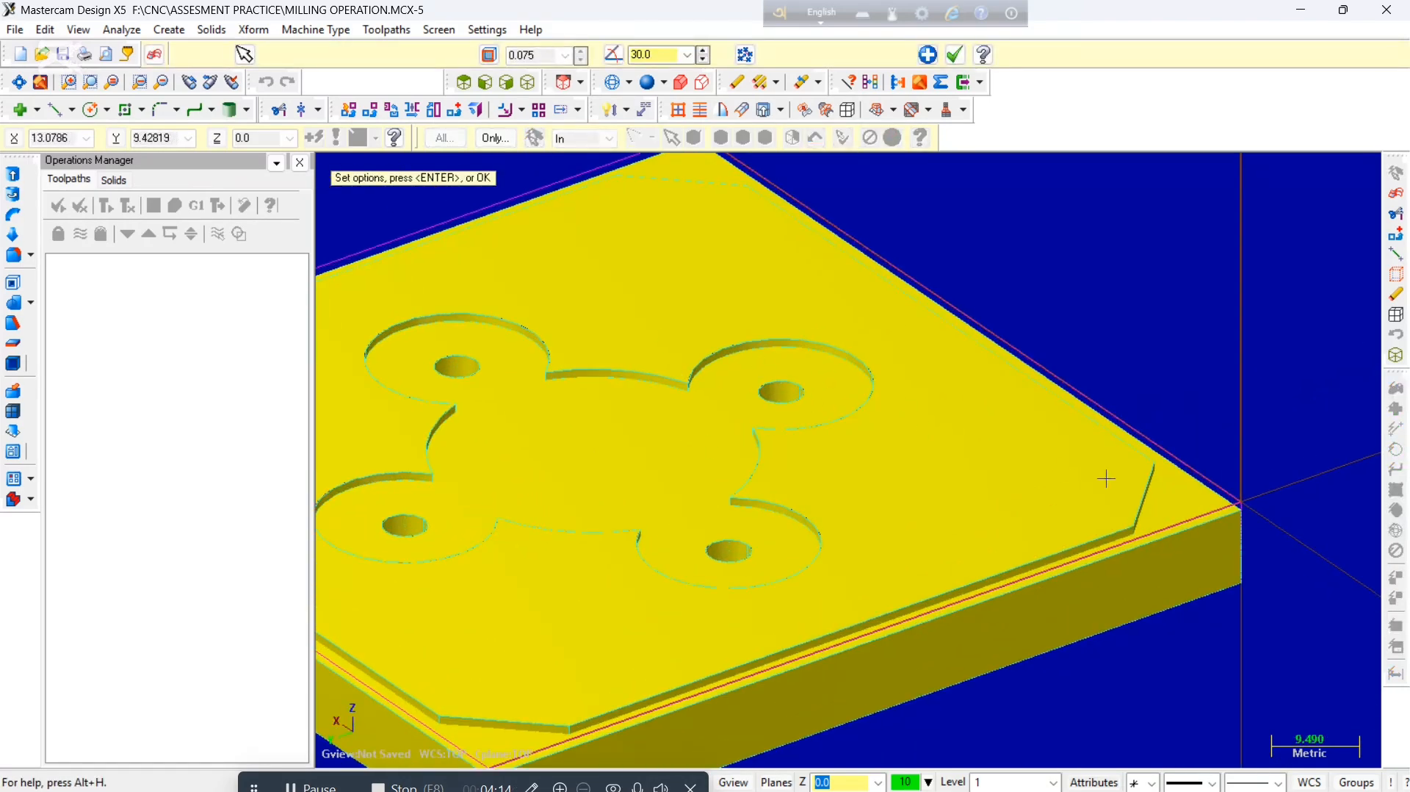
pyautogui.moveTo(1121, 495); pyautogui.dragTo(1181, 592, button='middle')
pyautogui.scroll(-2, 718, 514)
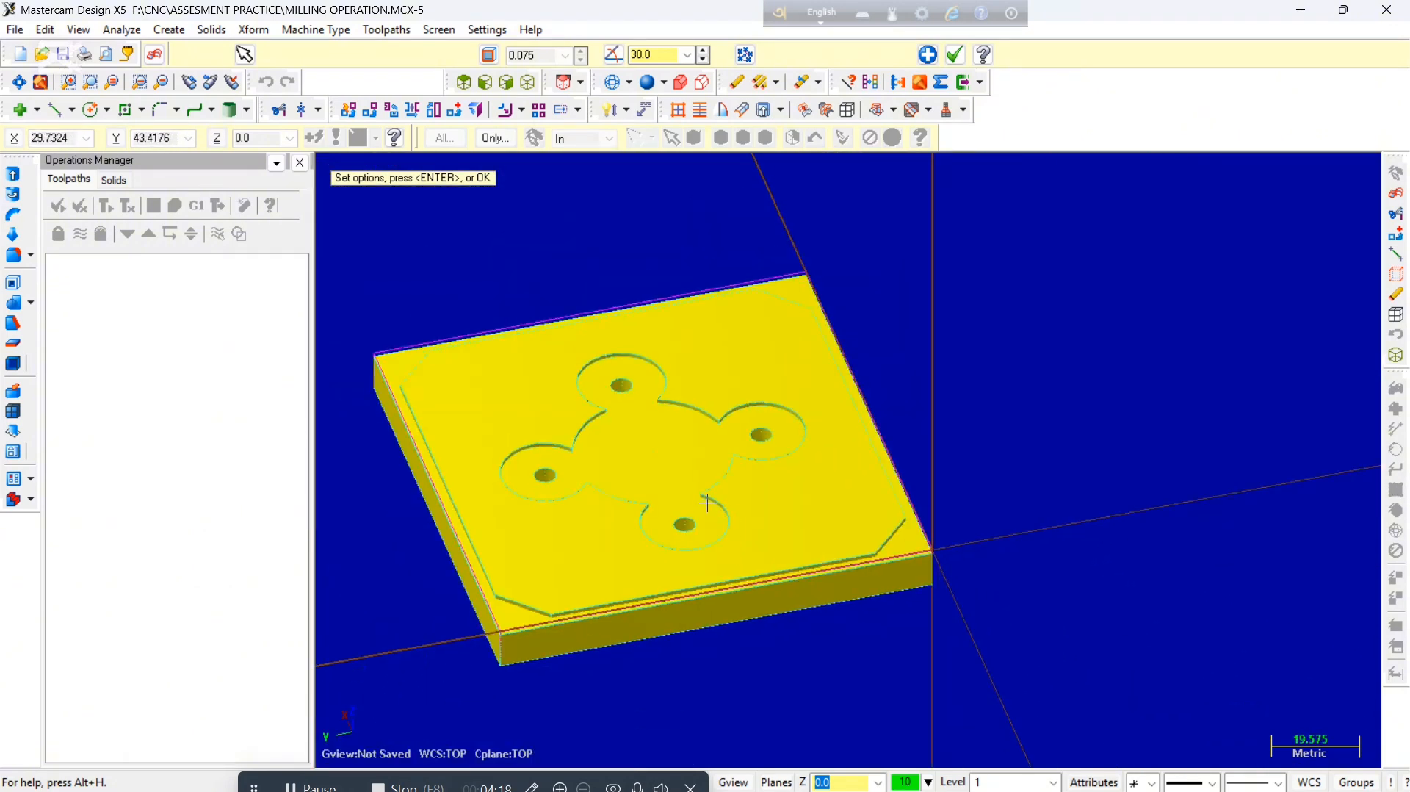
pyautogui.scroll(-1, 706, 503)
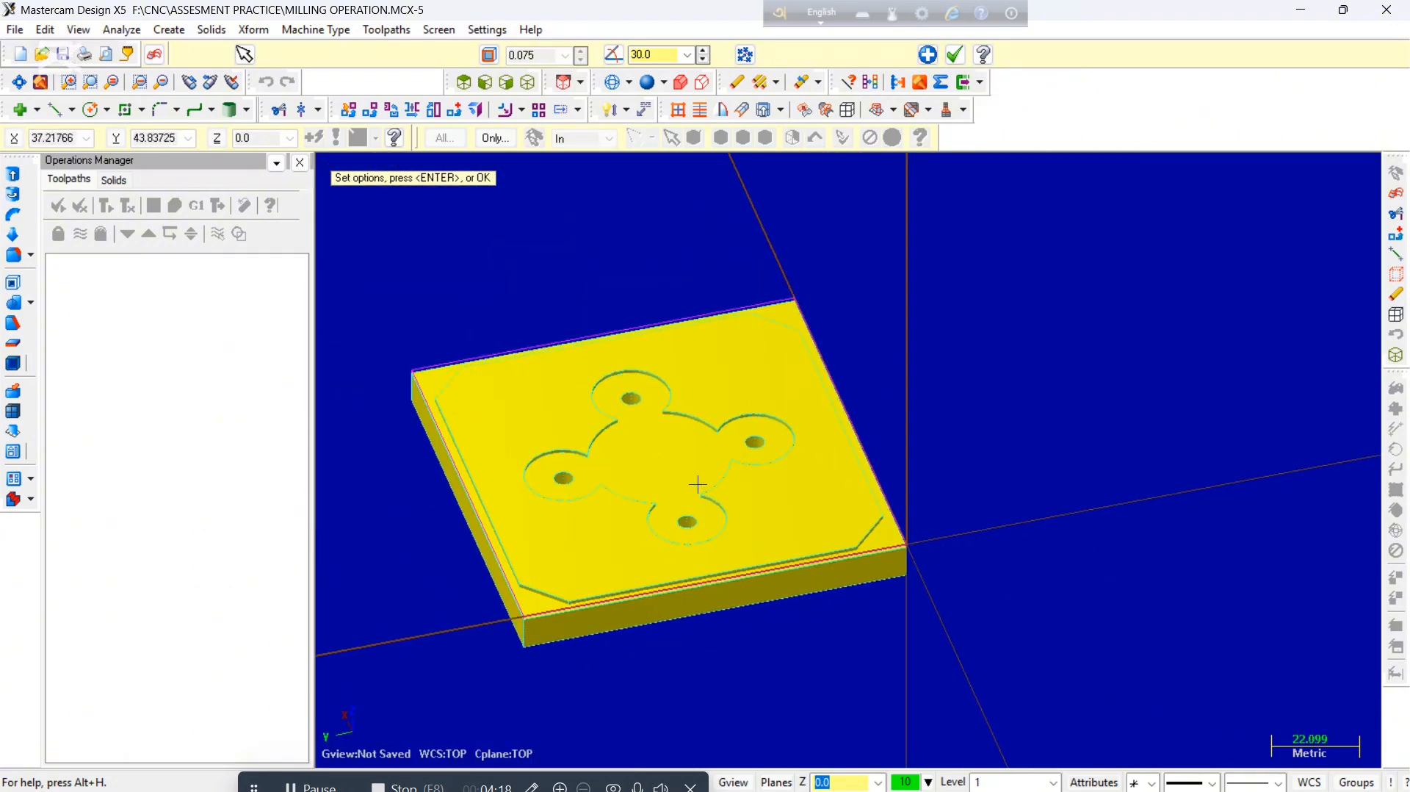
pyautogui.click(955, 56)
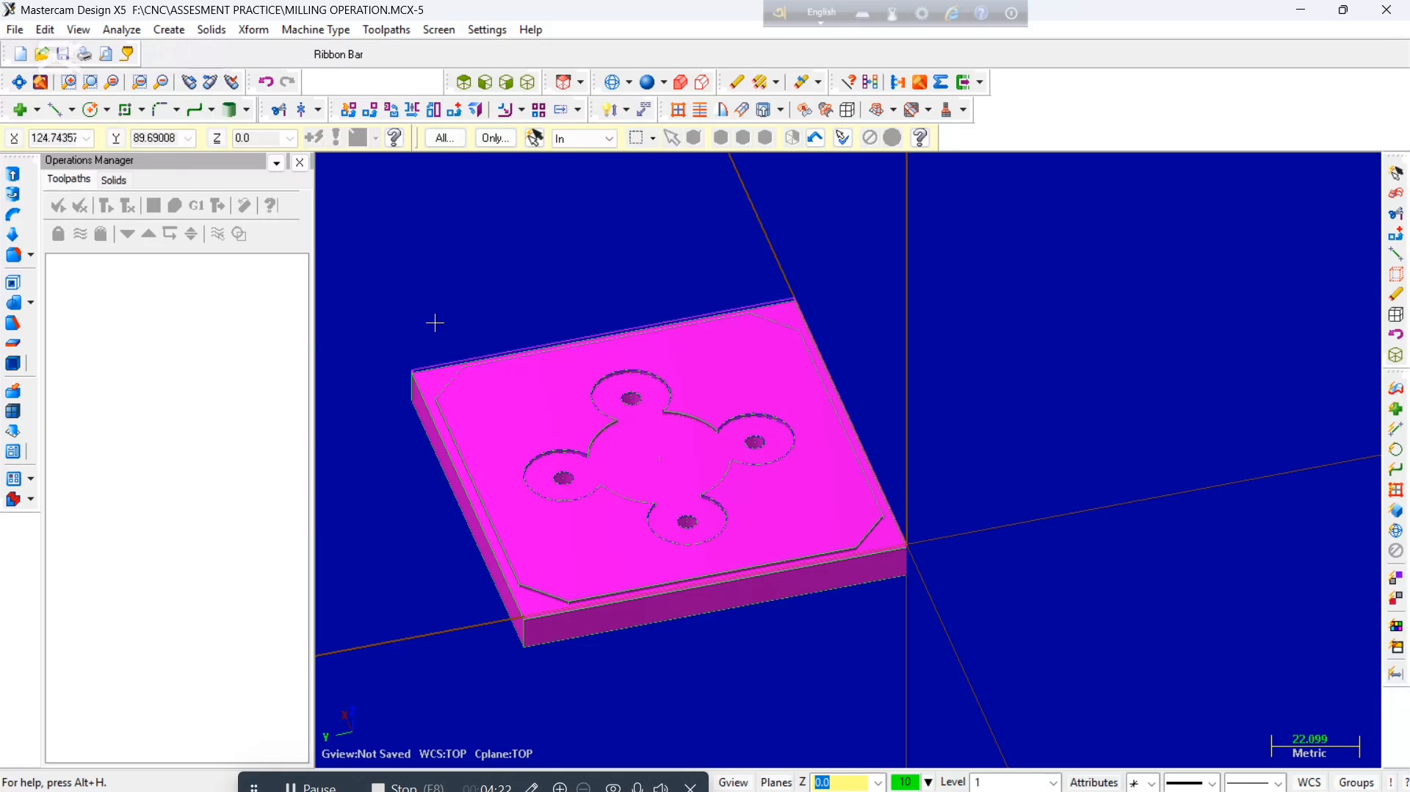
# Set the machine type to the default mill.
pyautogui.click(331, 32)
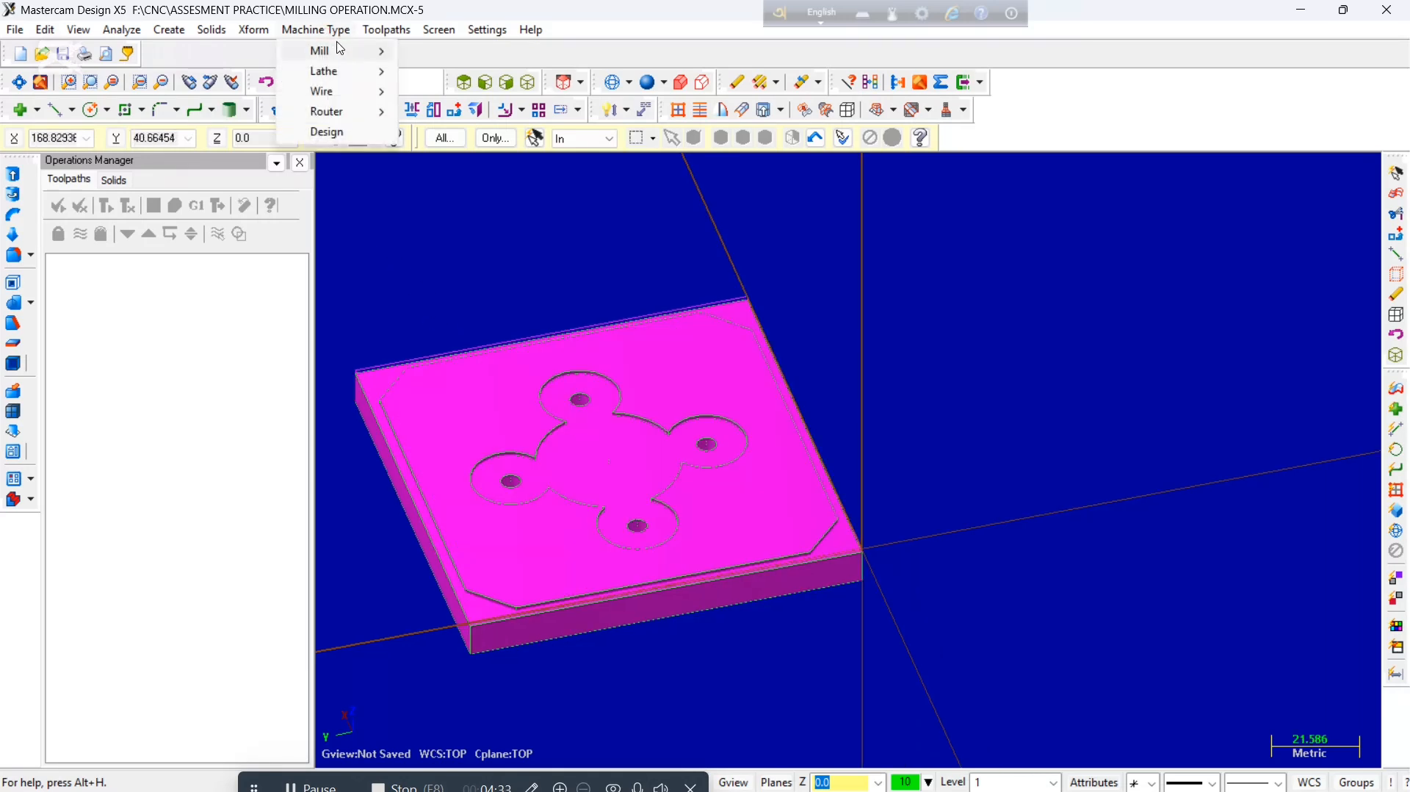
pyautogui.moveTo(341, 48)
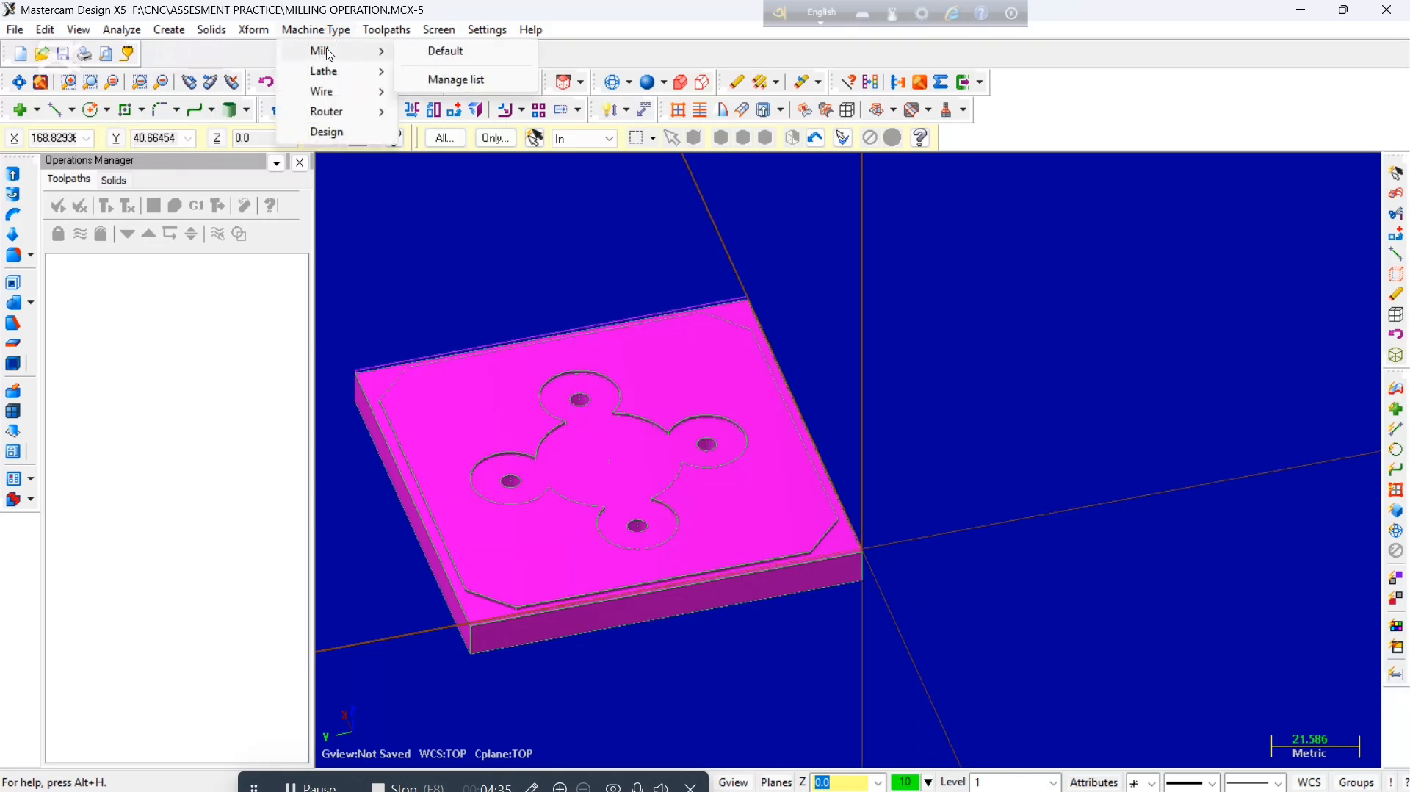
pyautogui.click(440, 50)
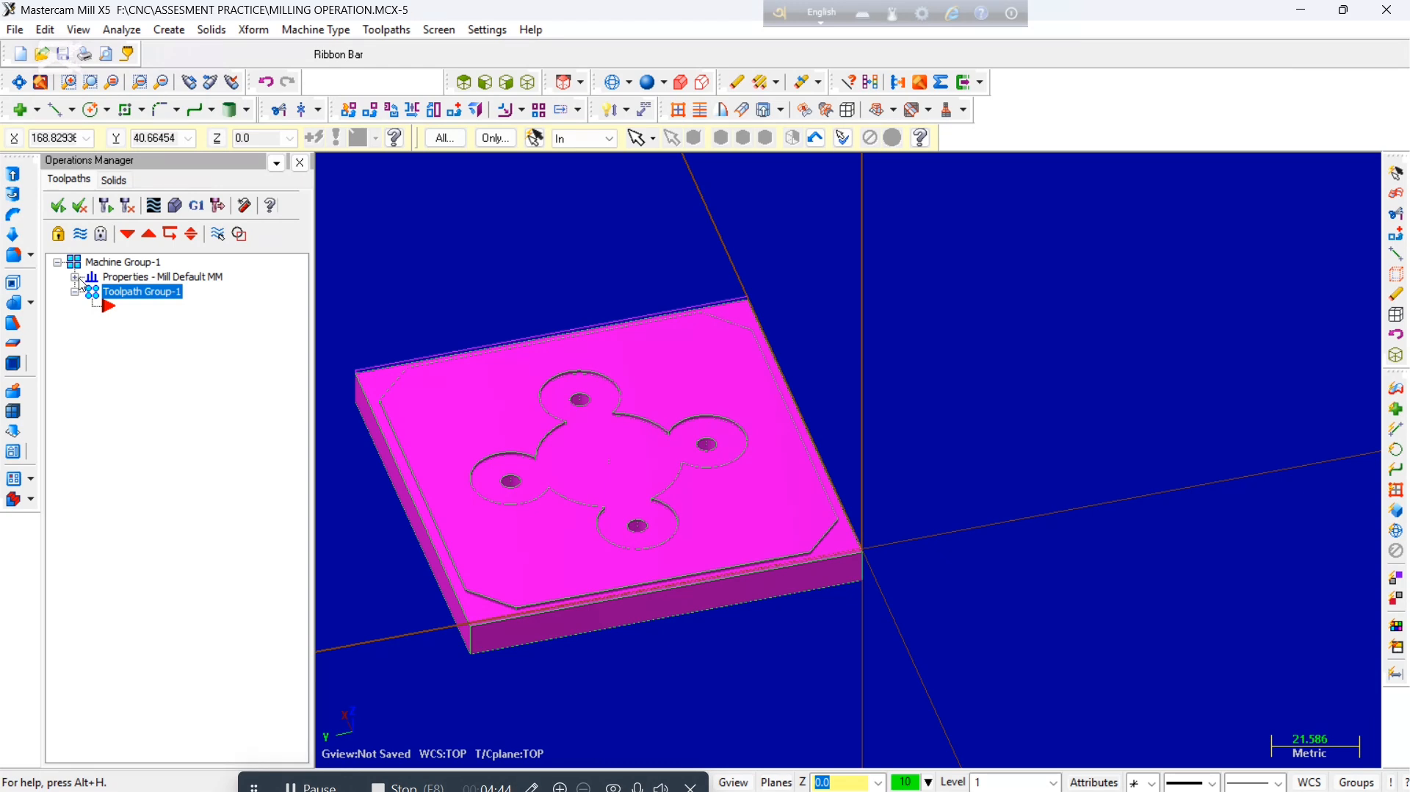
# Define rectangular stock of 100 × 100 × 10 mm from all entities in the stock setup and turn off the stock display.
pyautogui.click(75, 277)
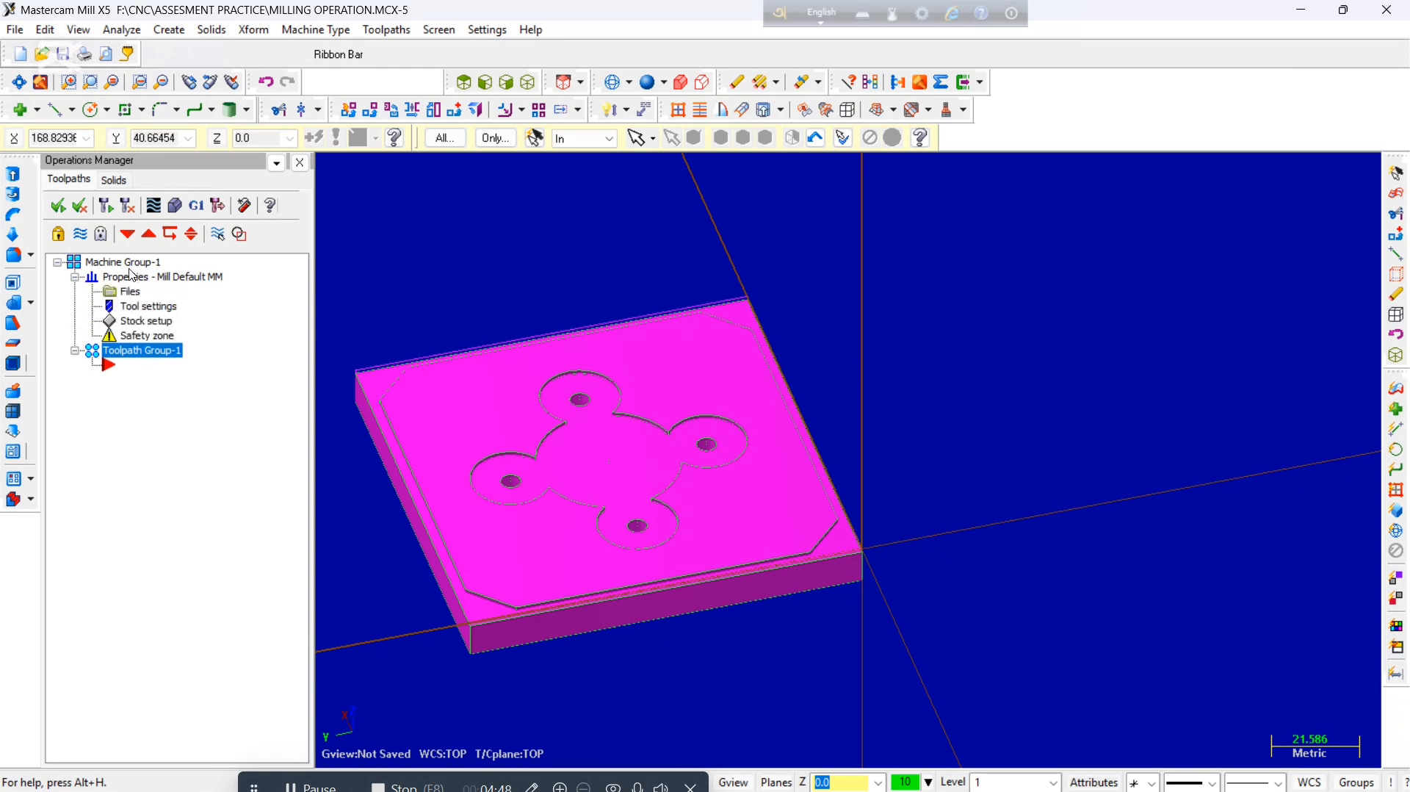
pyautogui.doubleClick(159, 326)
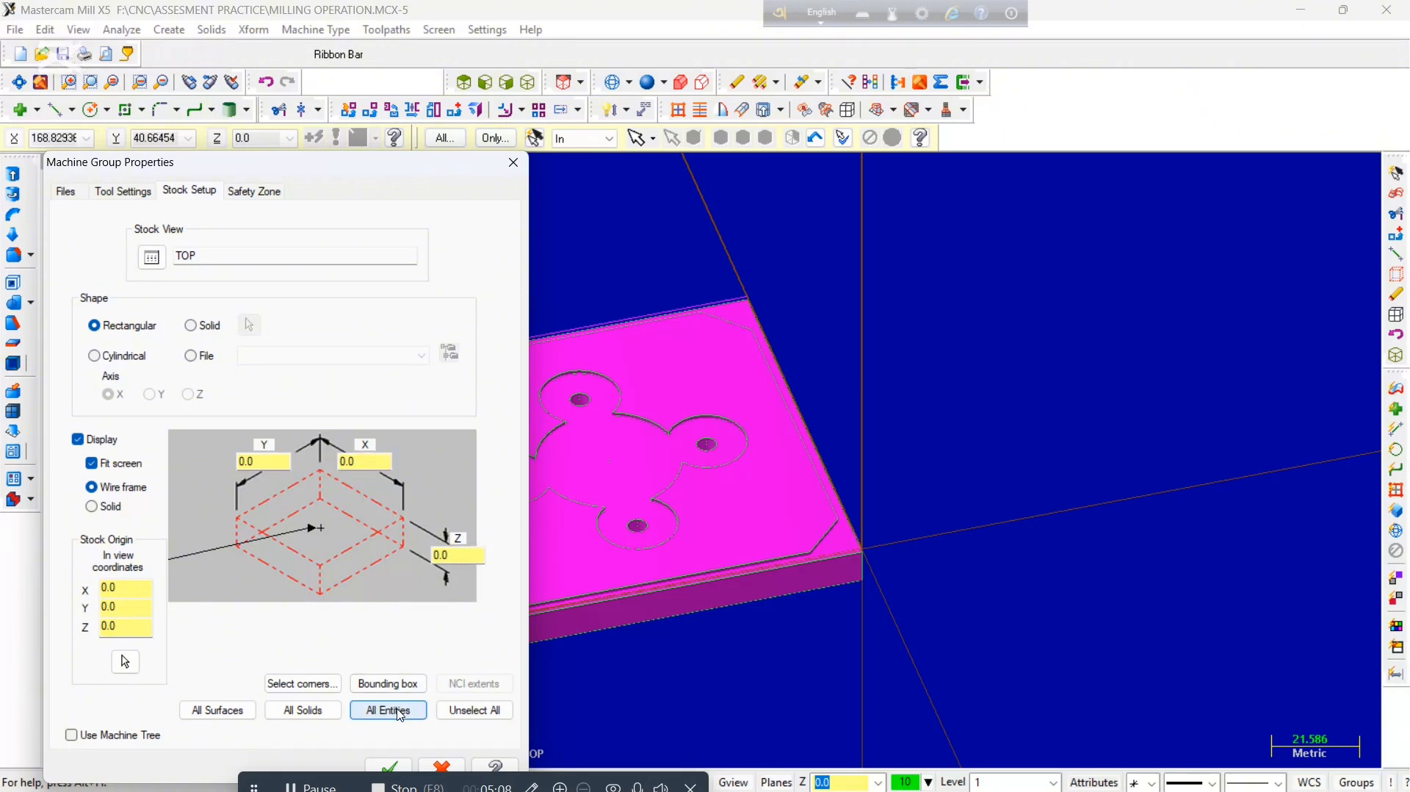
pyautogui.click(388, 709)
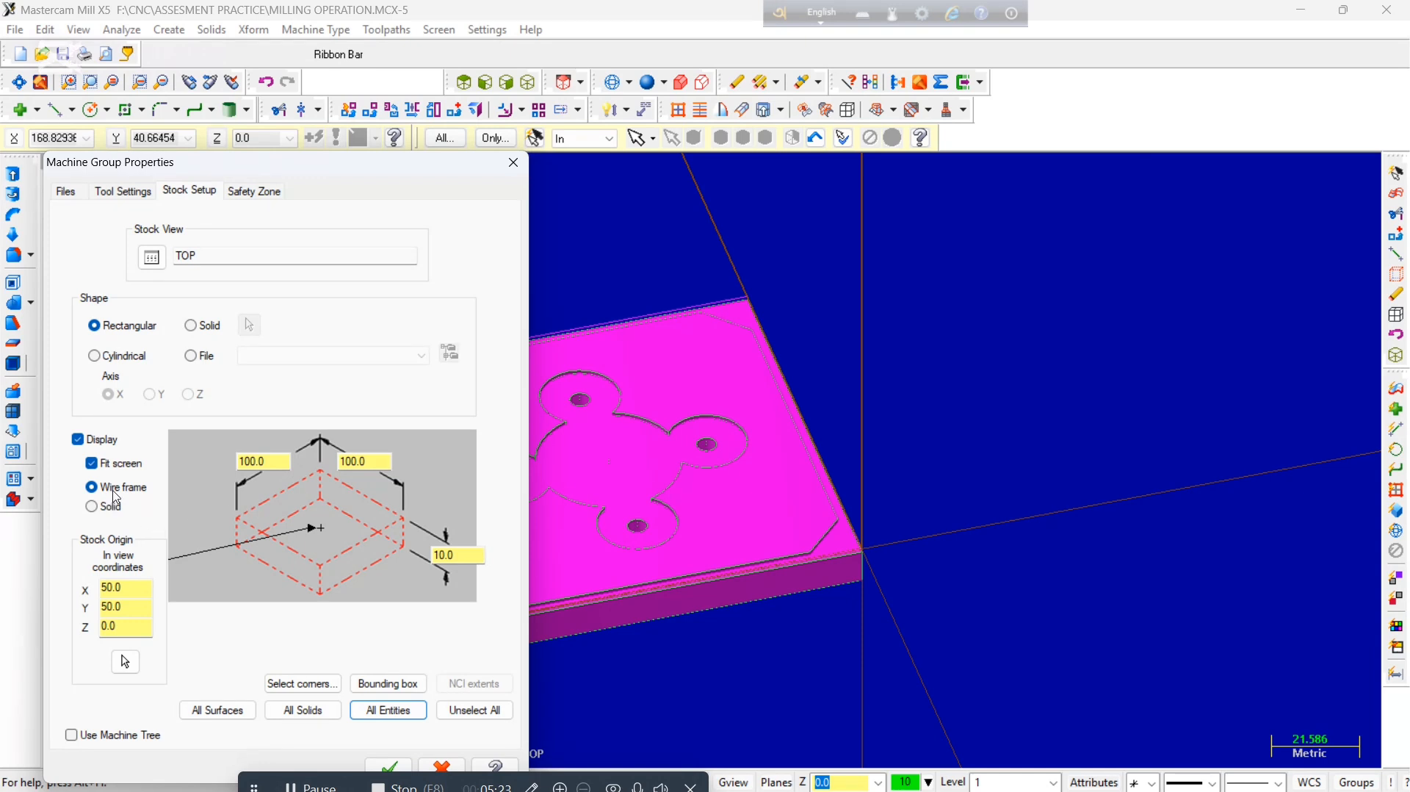
pyautogui.click(79, 439)
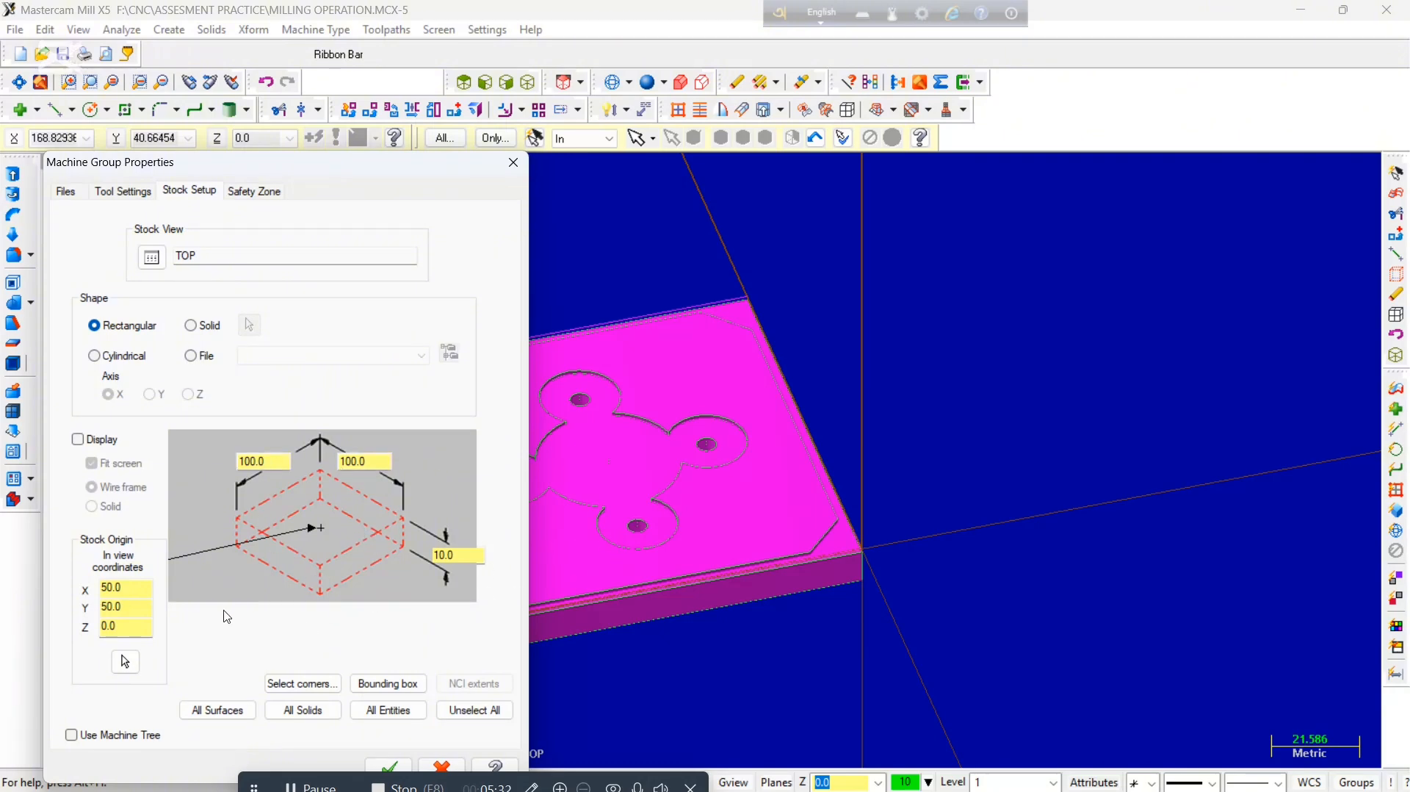
pyautogui.click(409, 764)
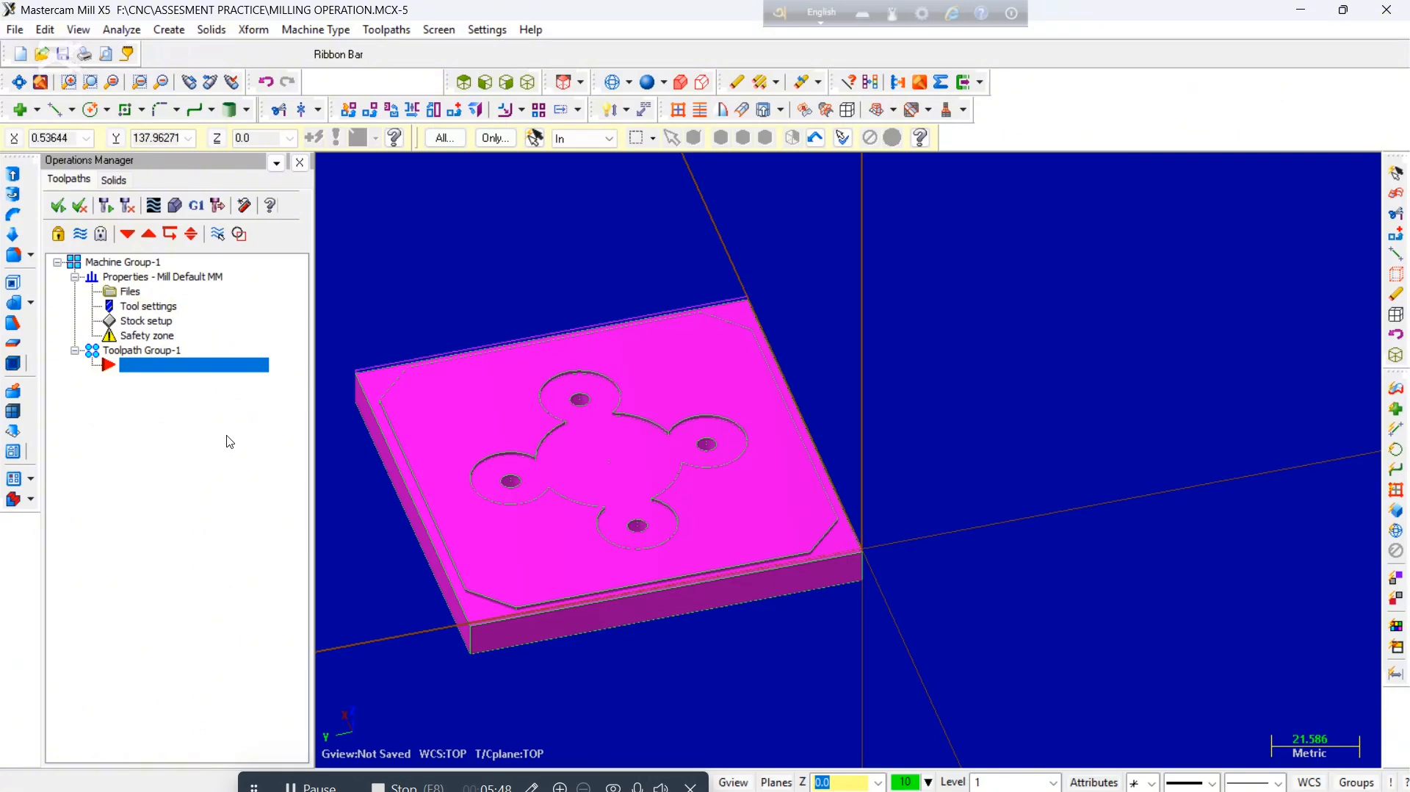
# Start a Surface Rough Pocket toolpath with toolpath refinement activated and NC name MILLING OPERATION, using all of the plate's surfaces as drive surfaces.
pyautogui.rightClick(131, 401)
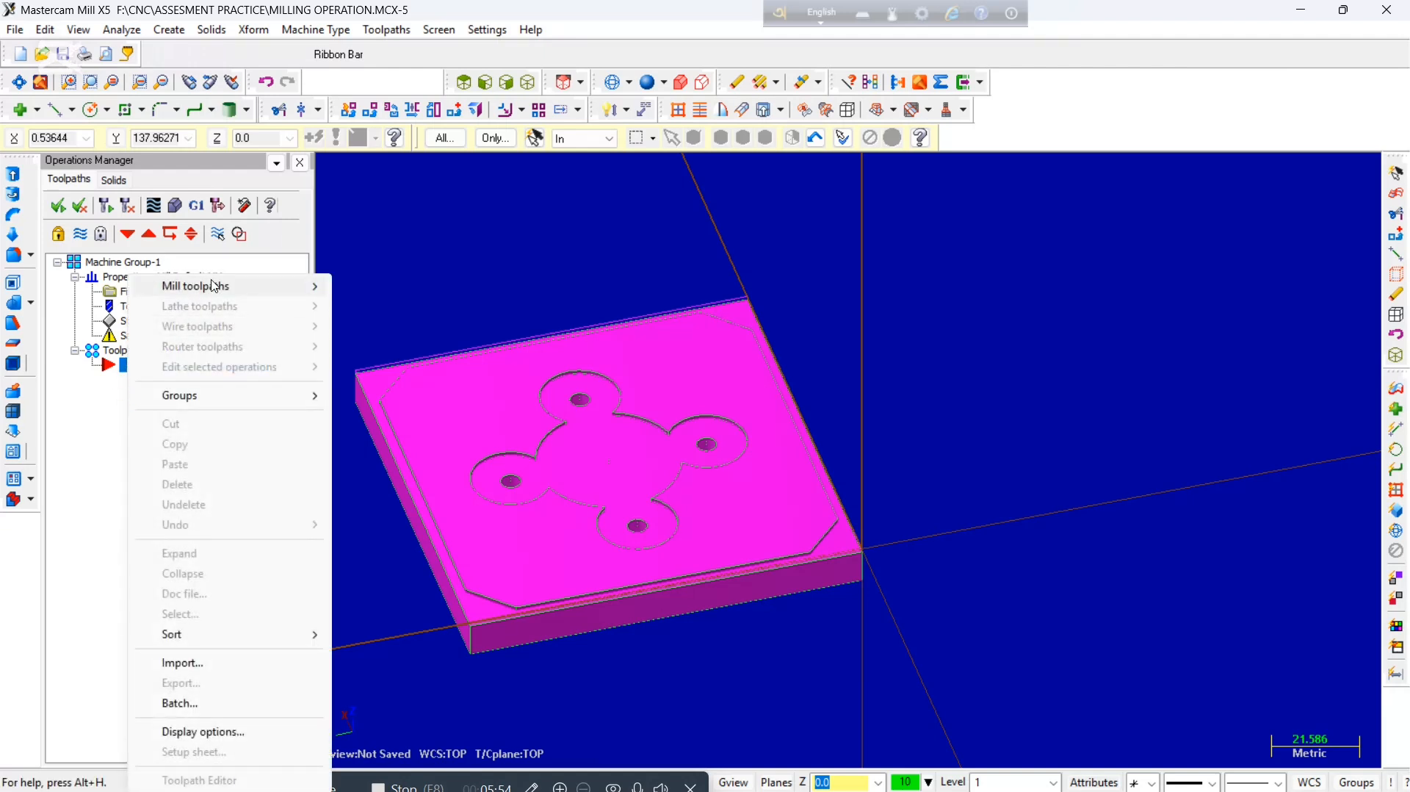
pyautogui.moveTo(214, 288)
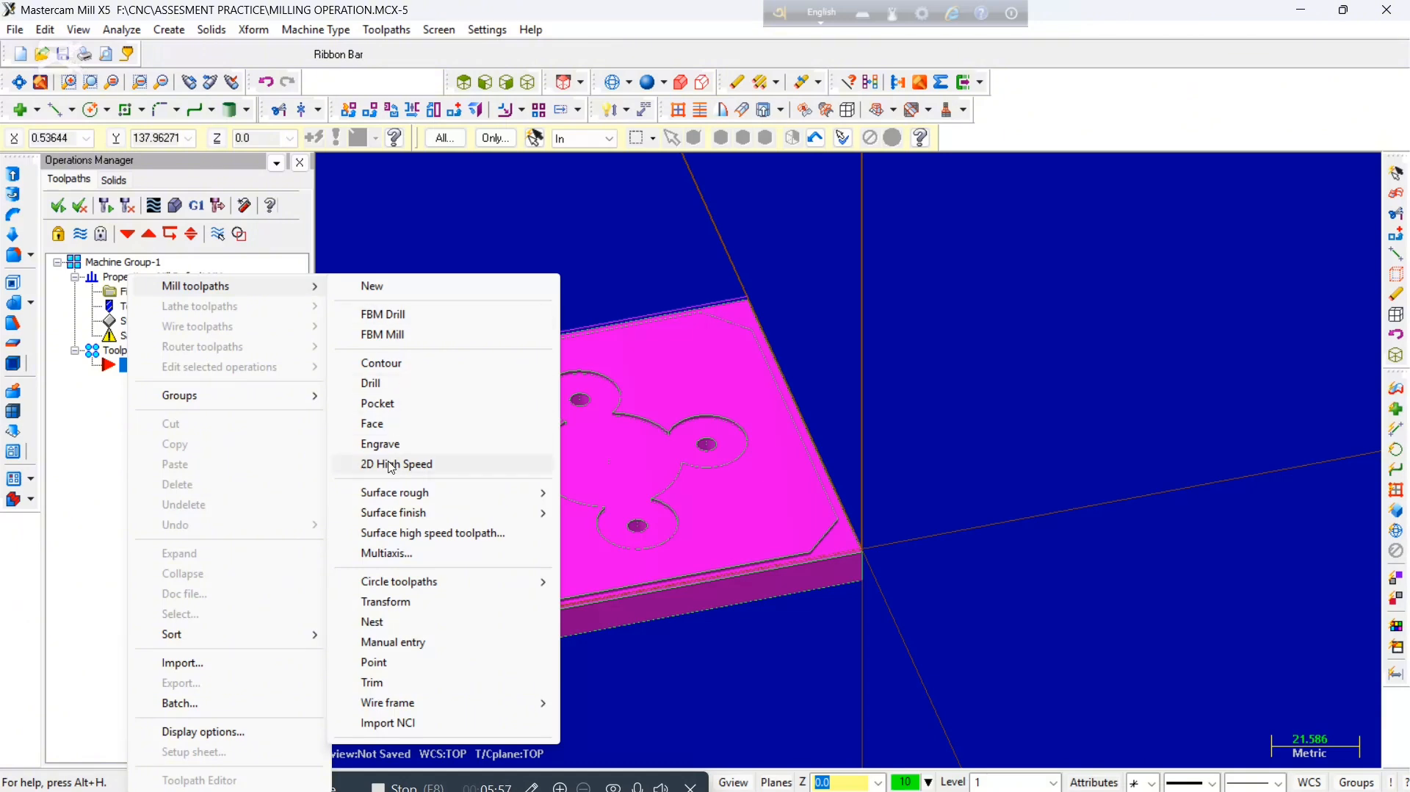
pyautogui.moveTo(389, 498)
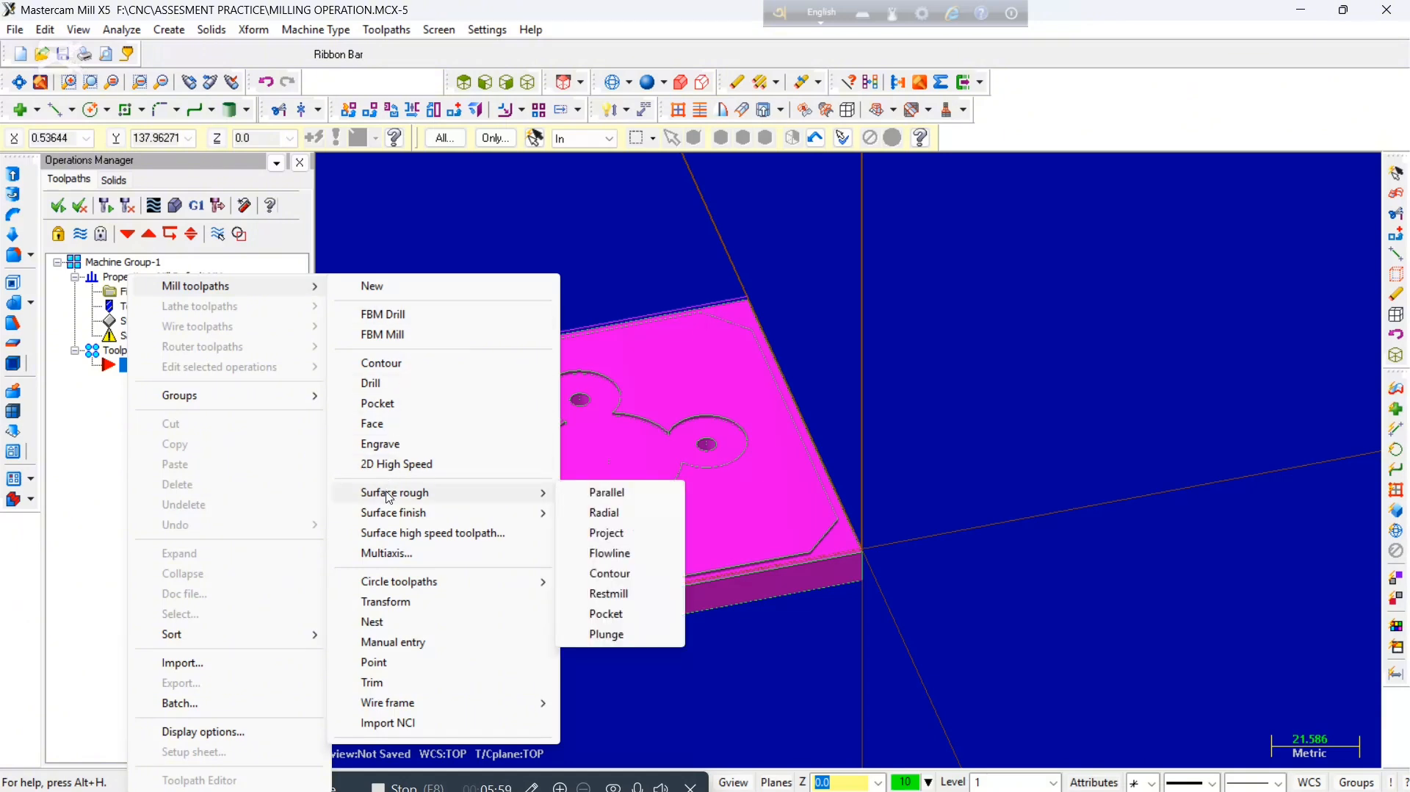
pyautogui.click(597, 615)
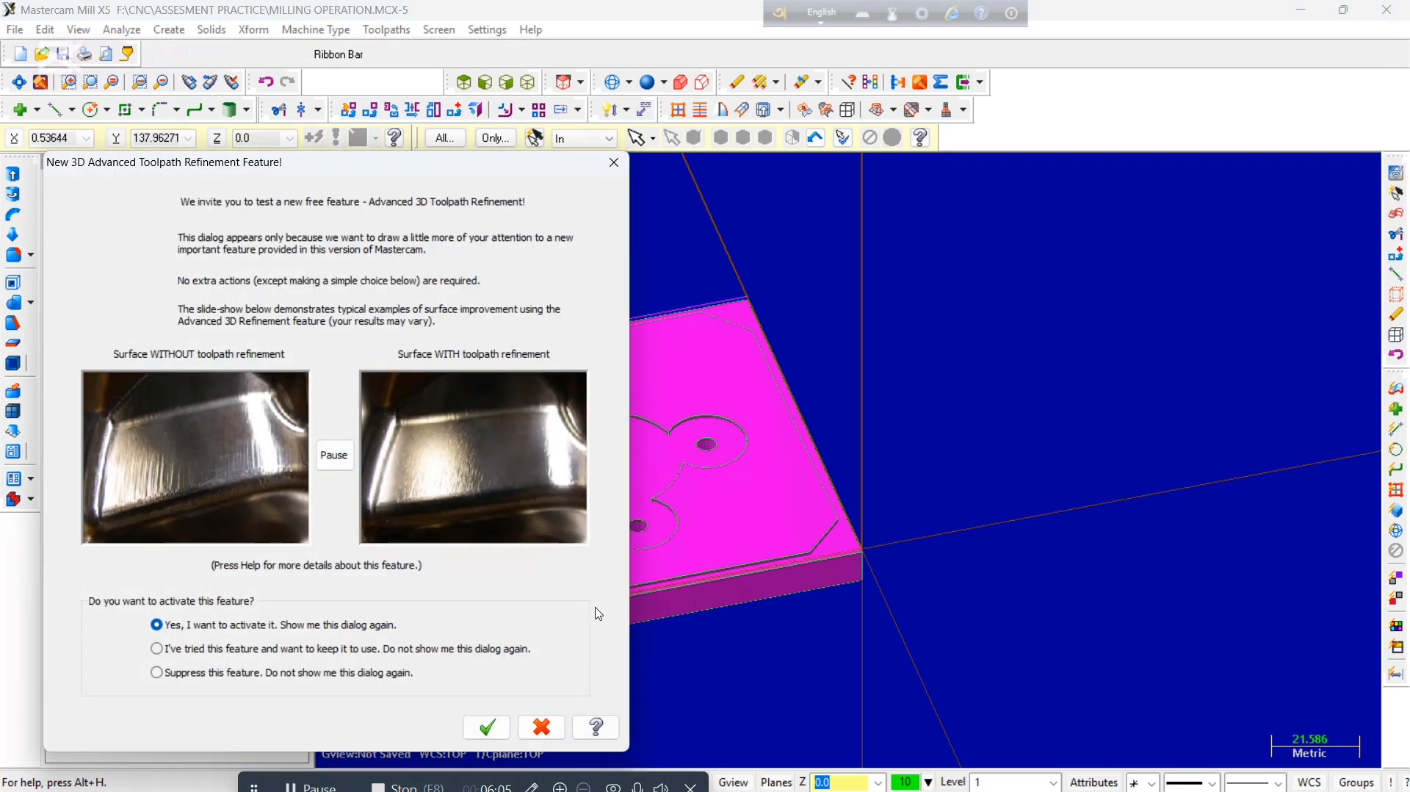
pyautogui.click(487, 727)
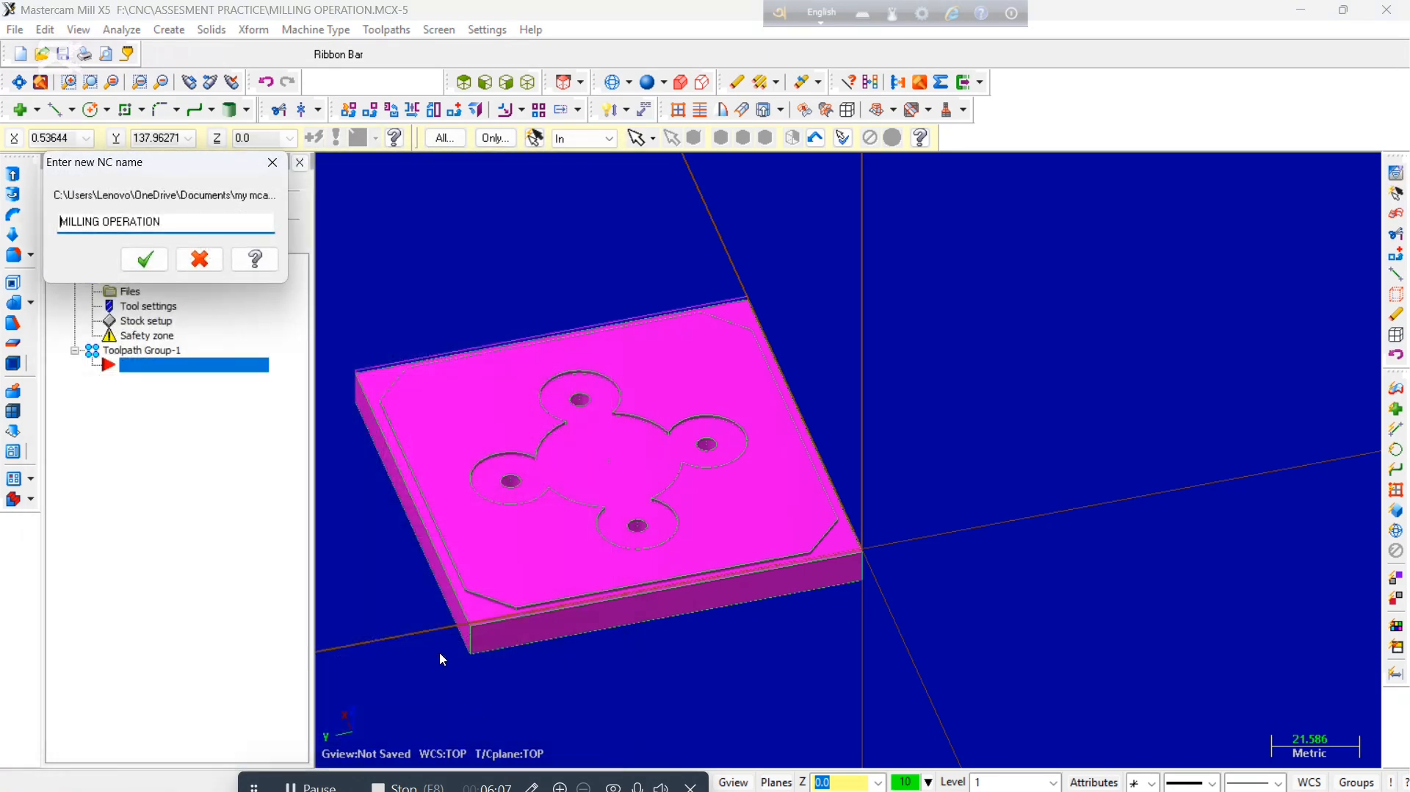
pyautogui.click(141, 260)
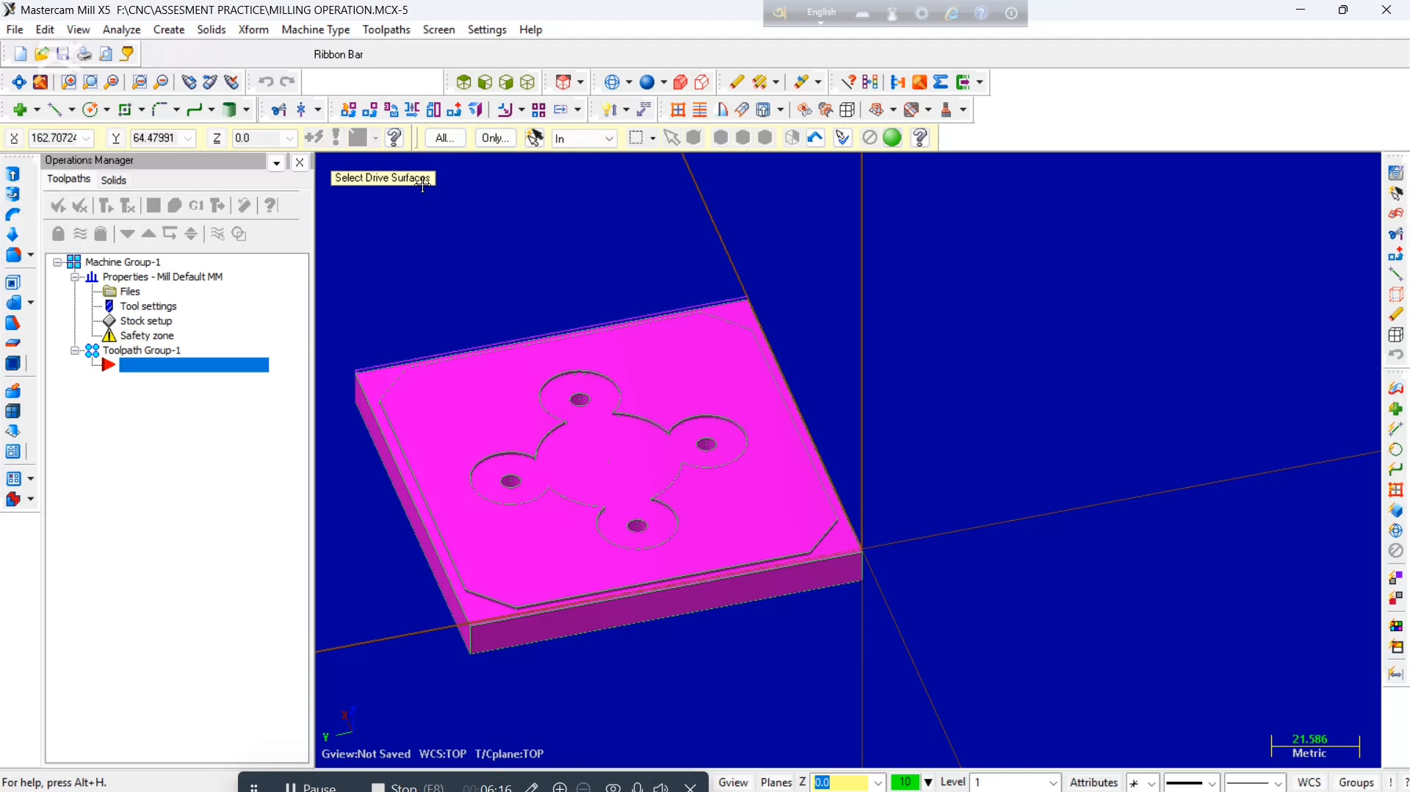
pyautogui.click(536, 138)
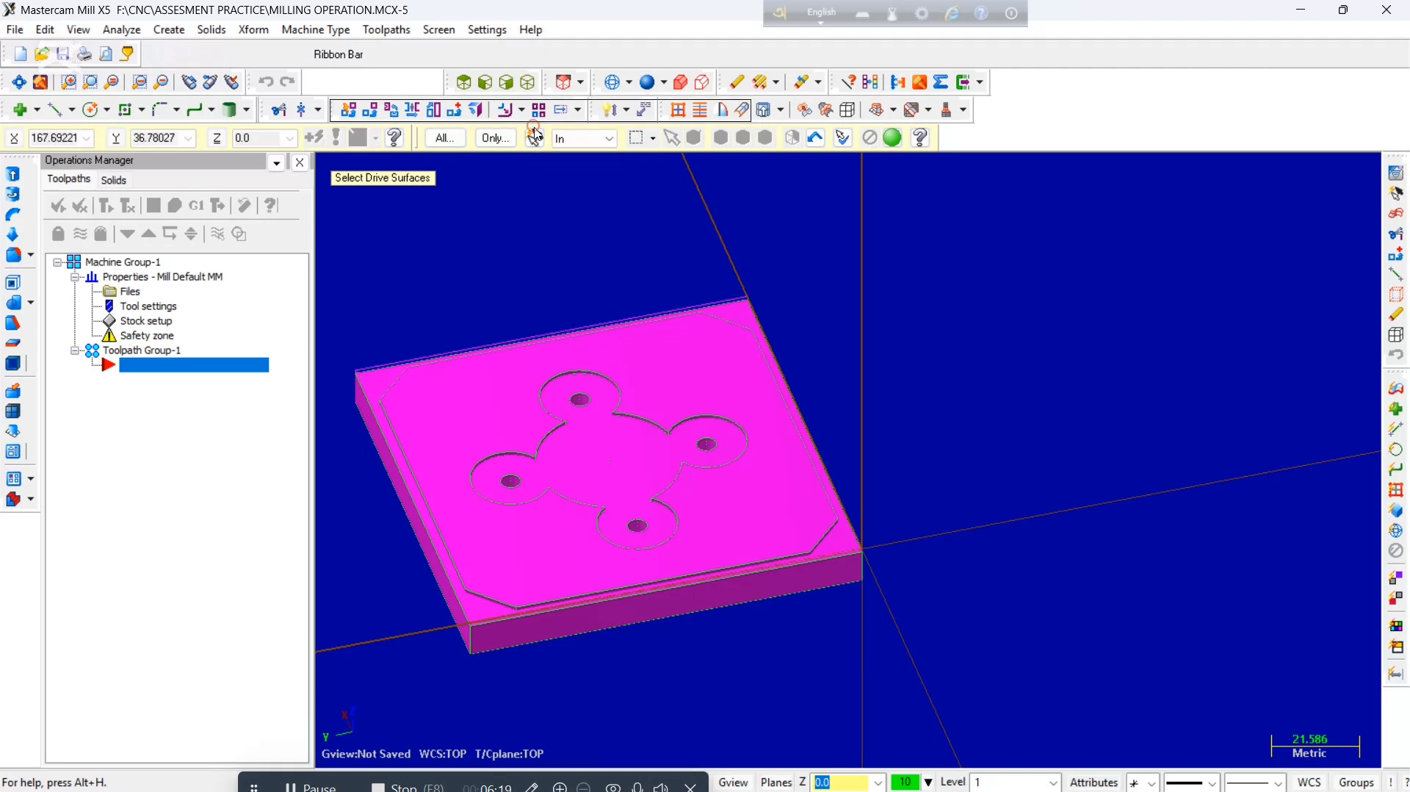
pyautogui.click(892, 138)
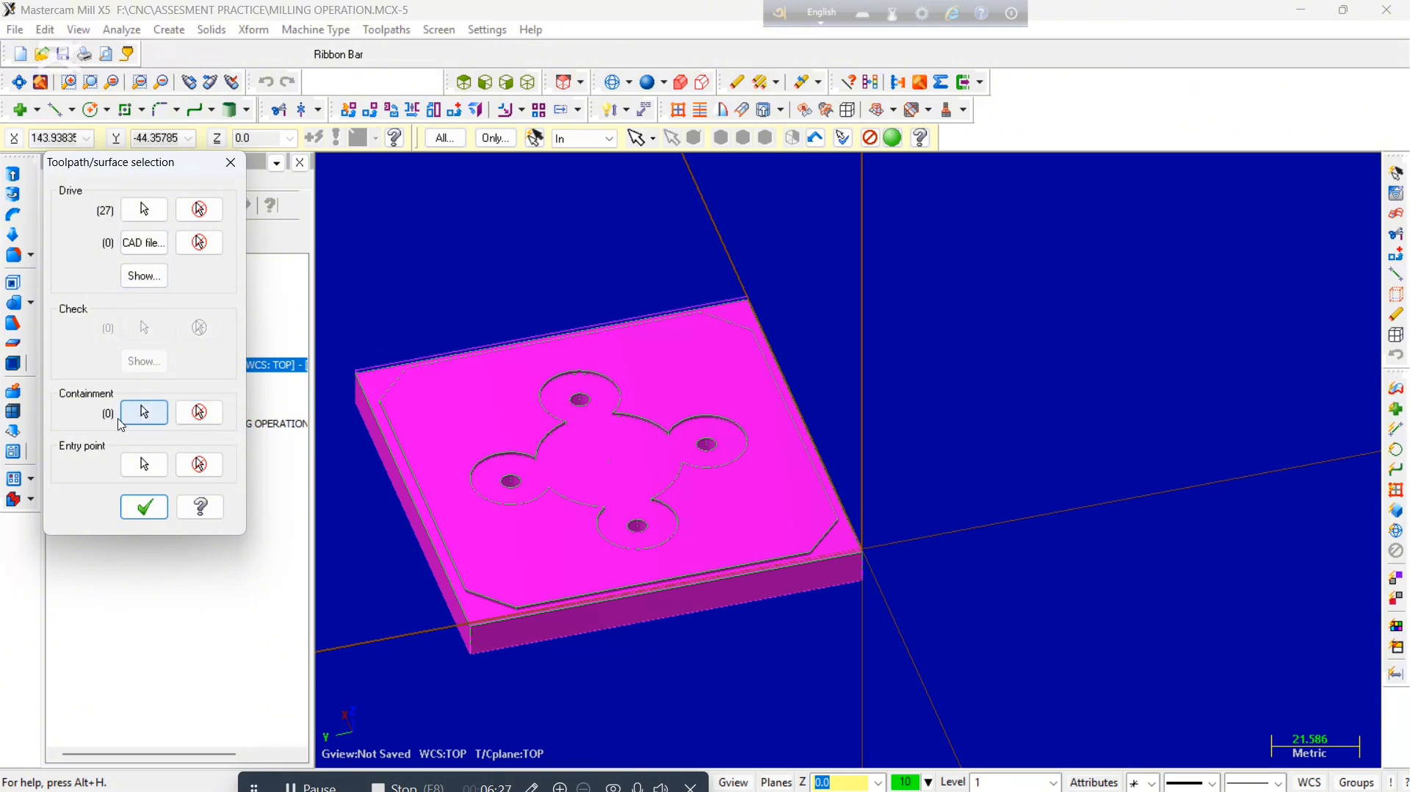
# Chain the plate's outer top edge as the tool containment boundary and accept the toolpath surface selection.
pyautogui.click(145, 413)
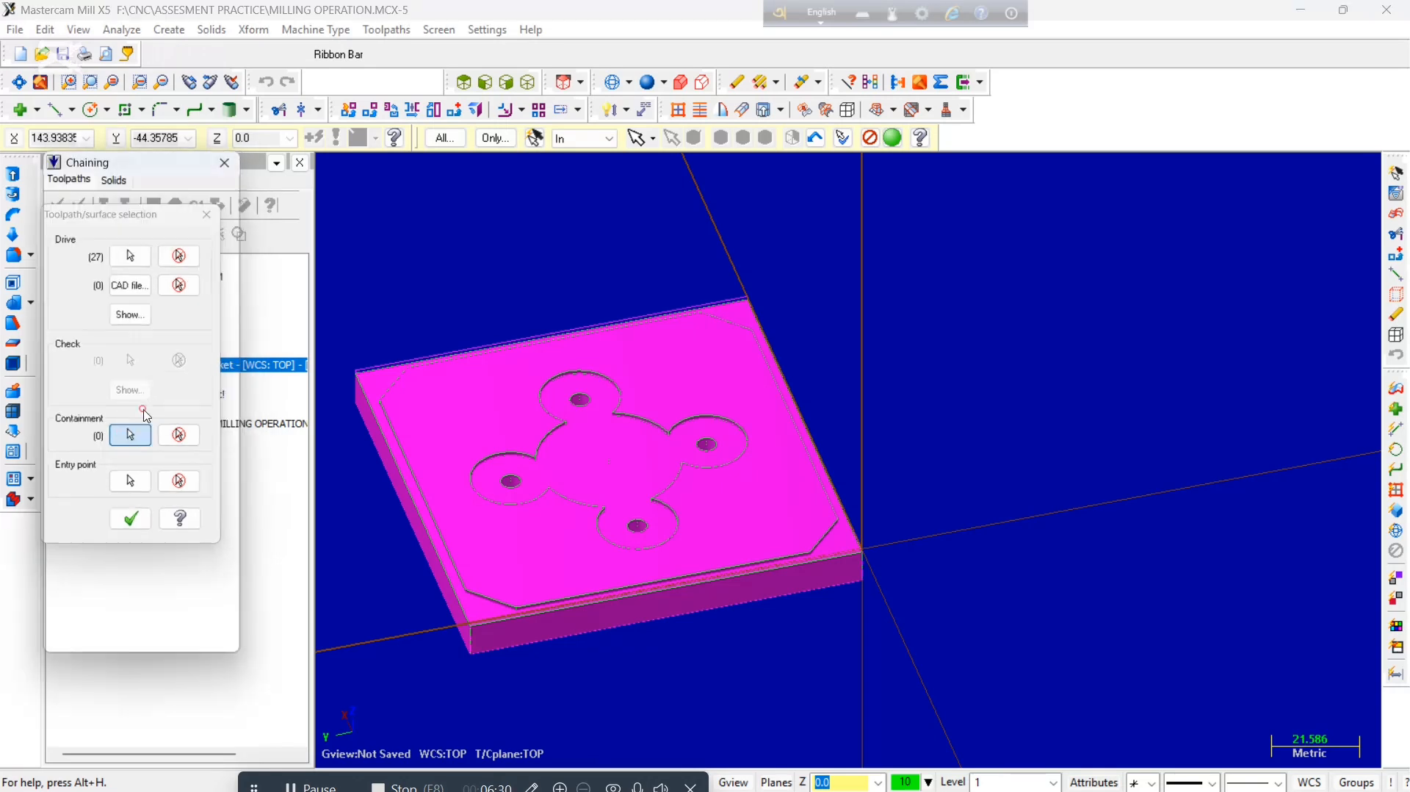
pyautogui.click(103, 248)
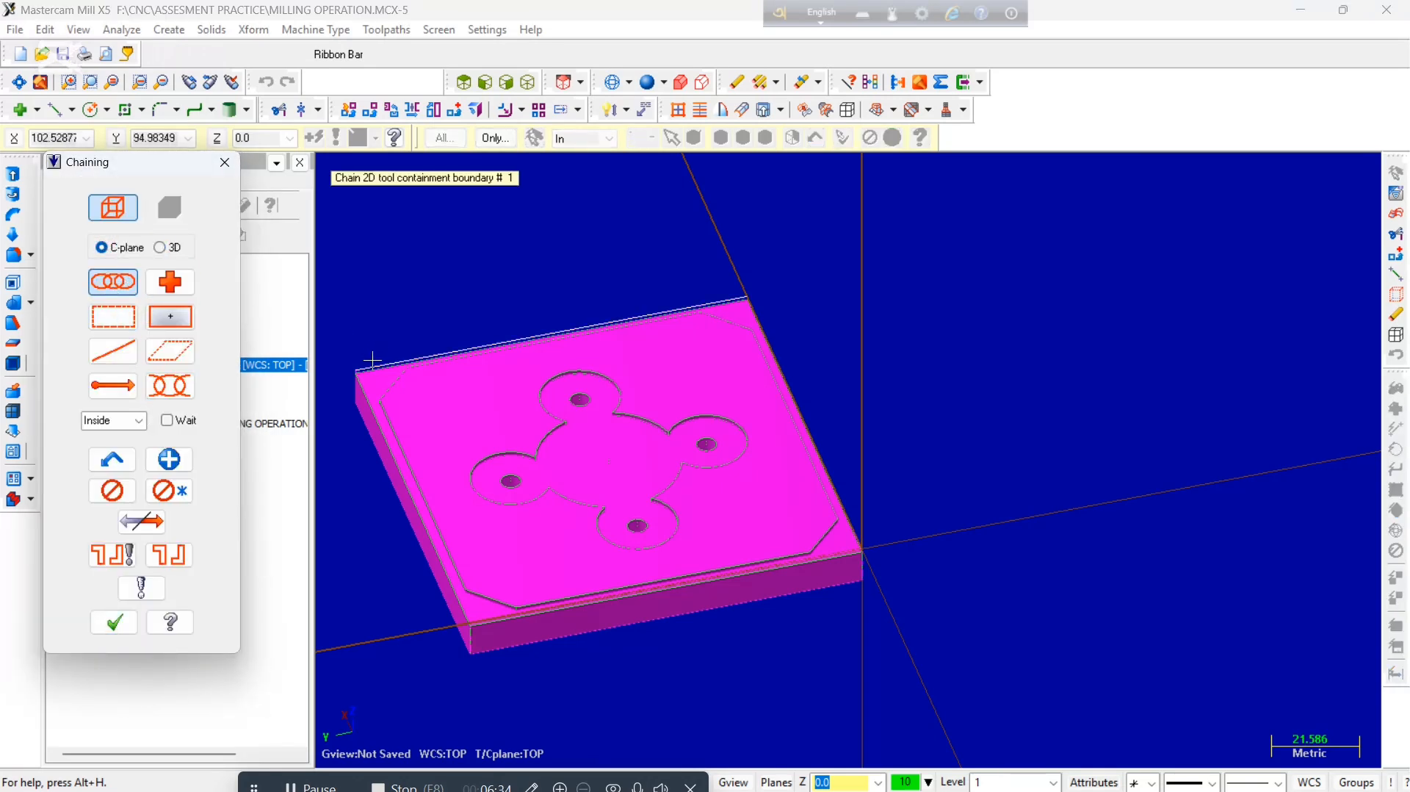
pyautogui.click(372, 360)
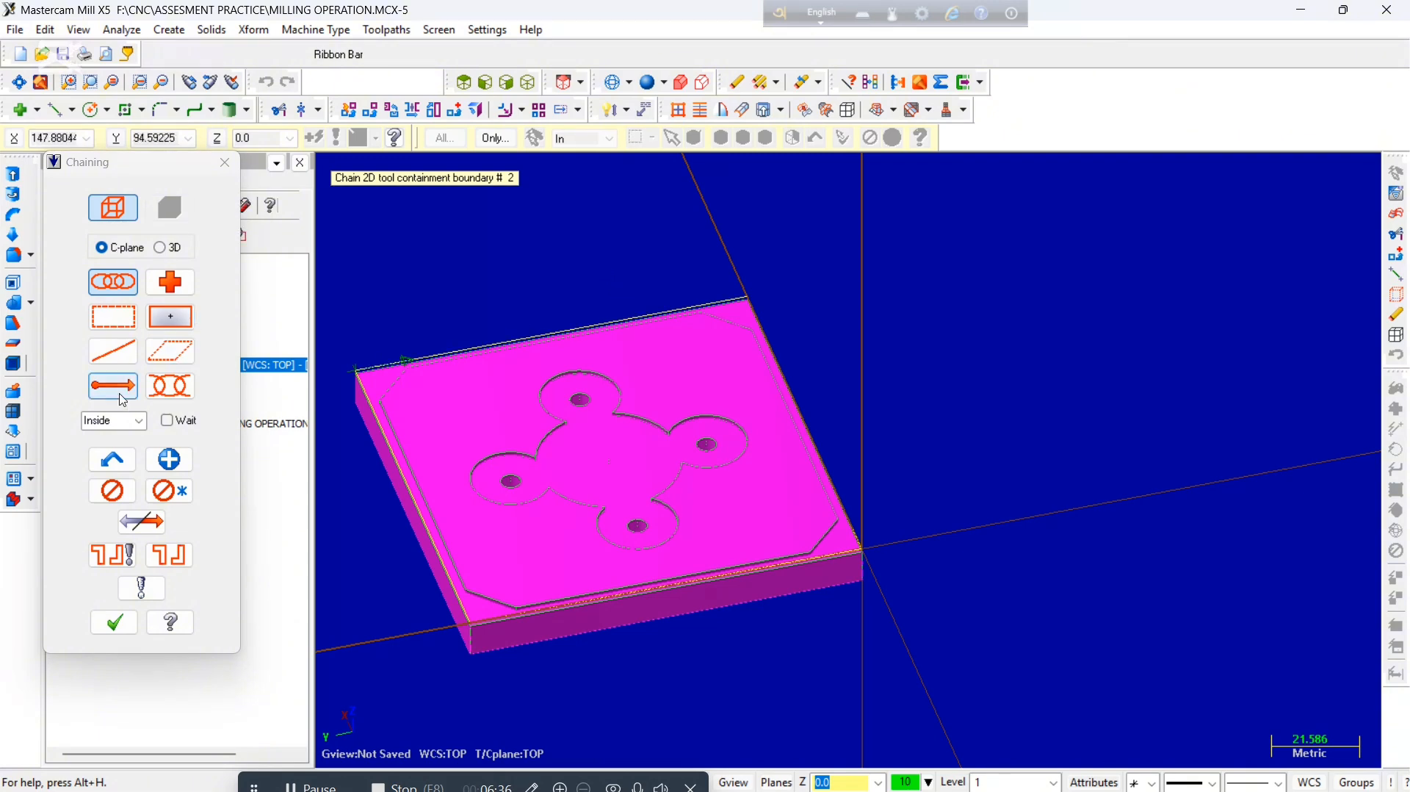
pyautogui.click(118, 625)
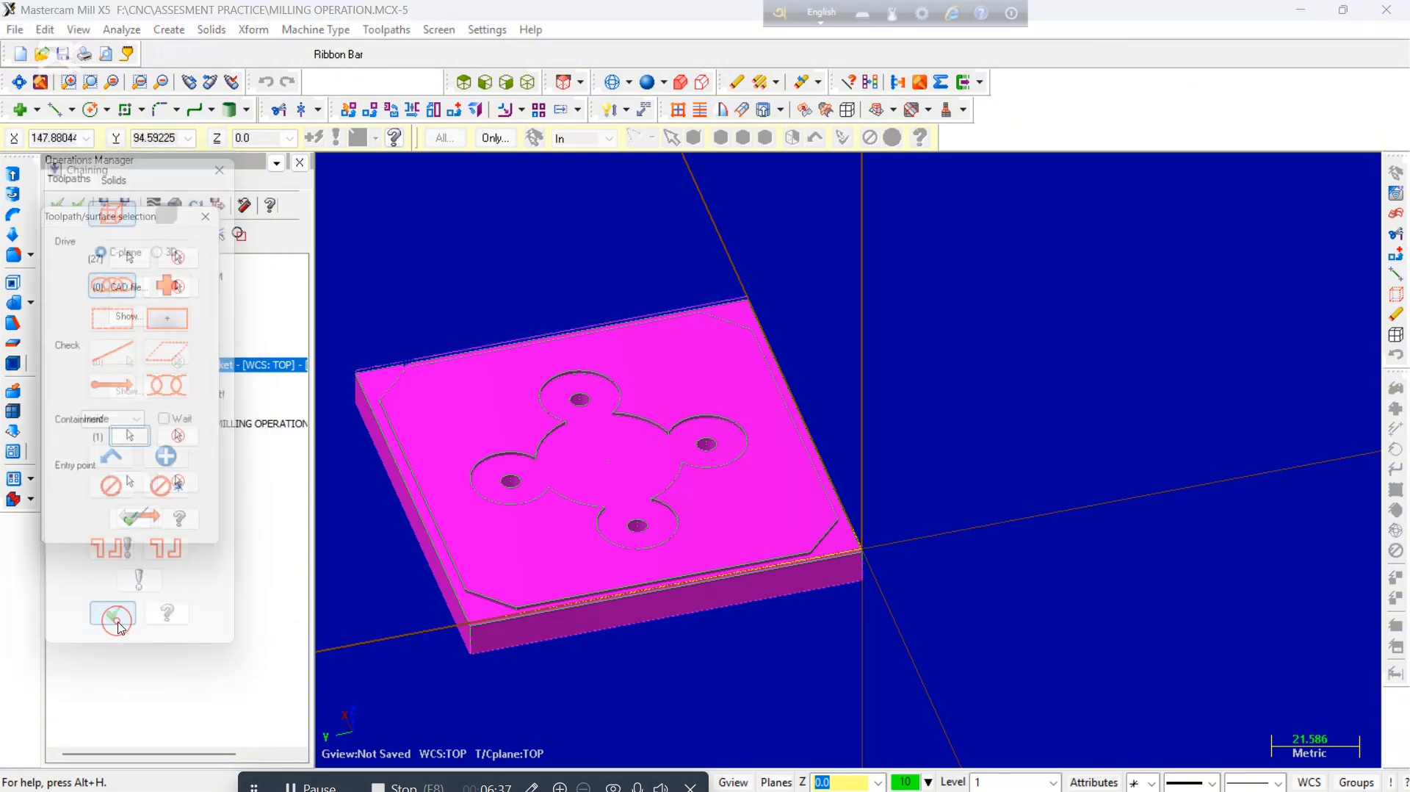
pyautogui.click(149, 505)
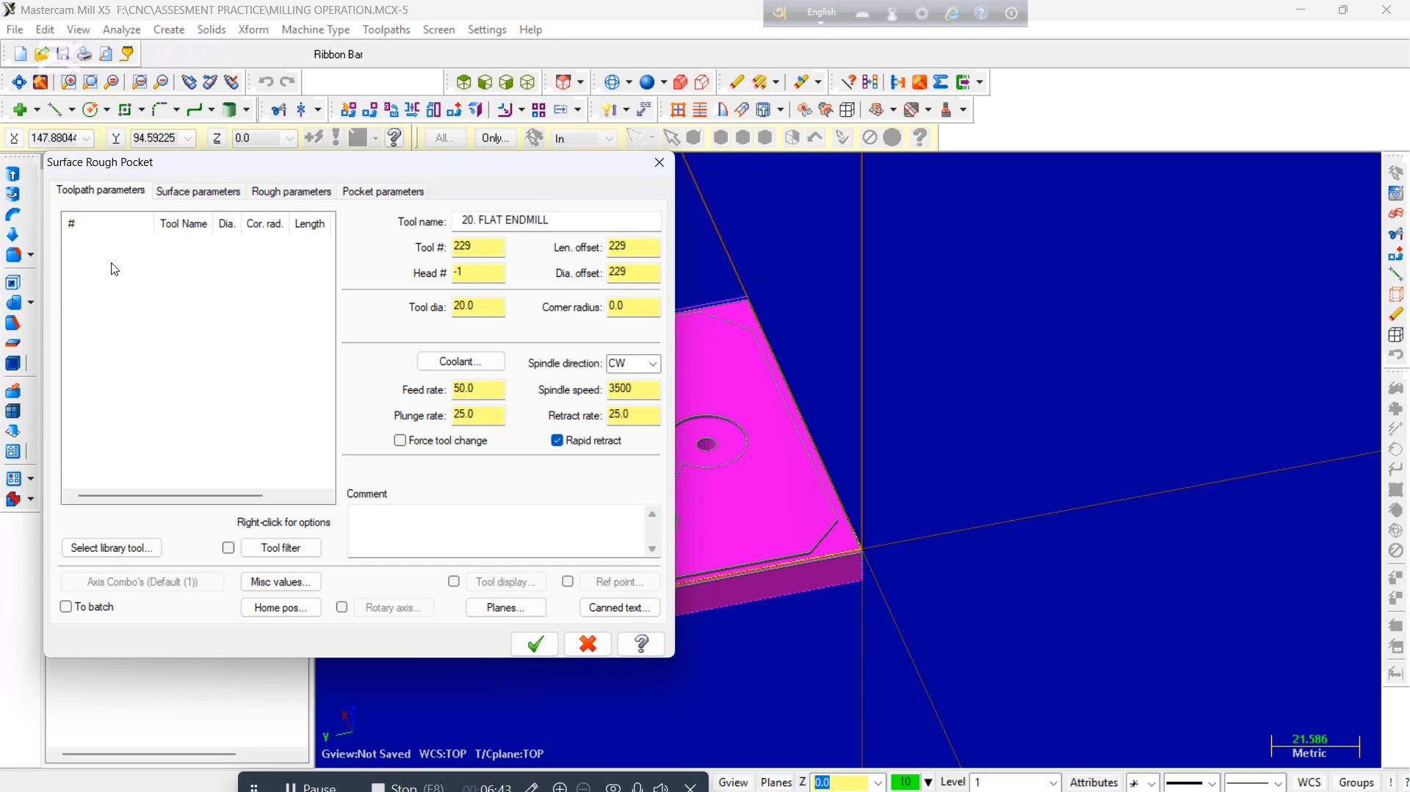
# Create a new flat end mill with a 2 mm diameter and the tool name 2mmendmill.
pyautogui.rightClick(120, 268)
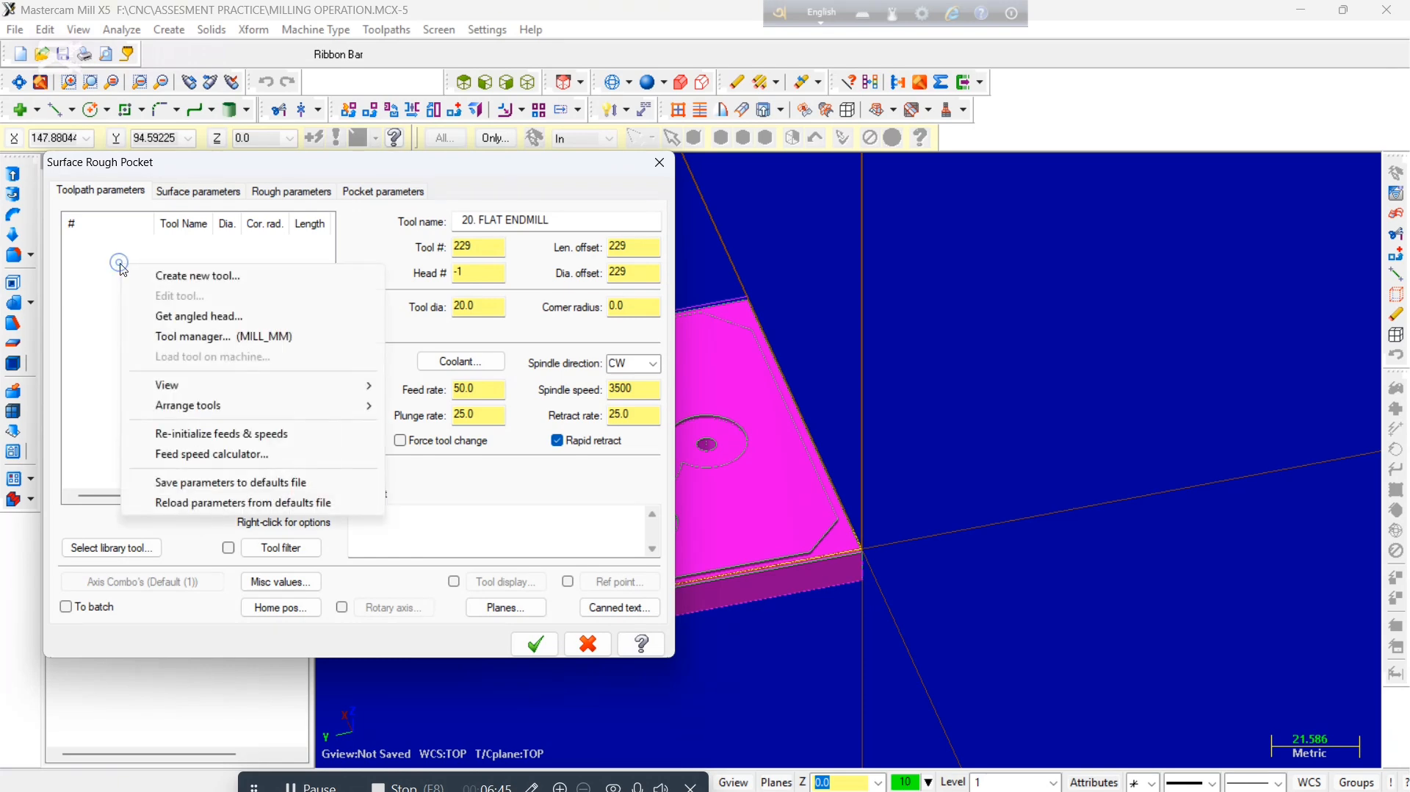
pyautogui.click(175, 279)
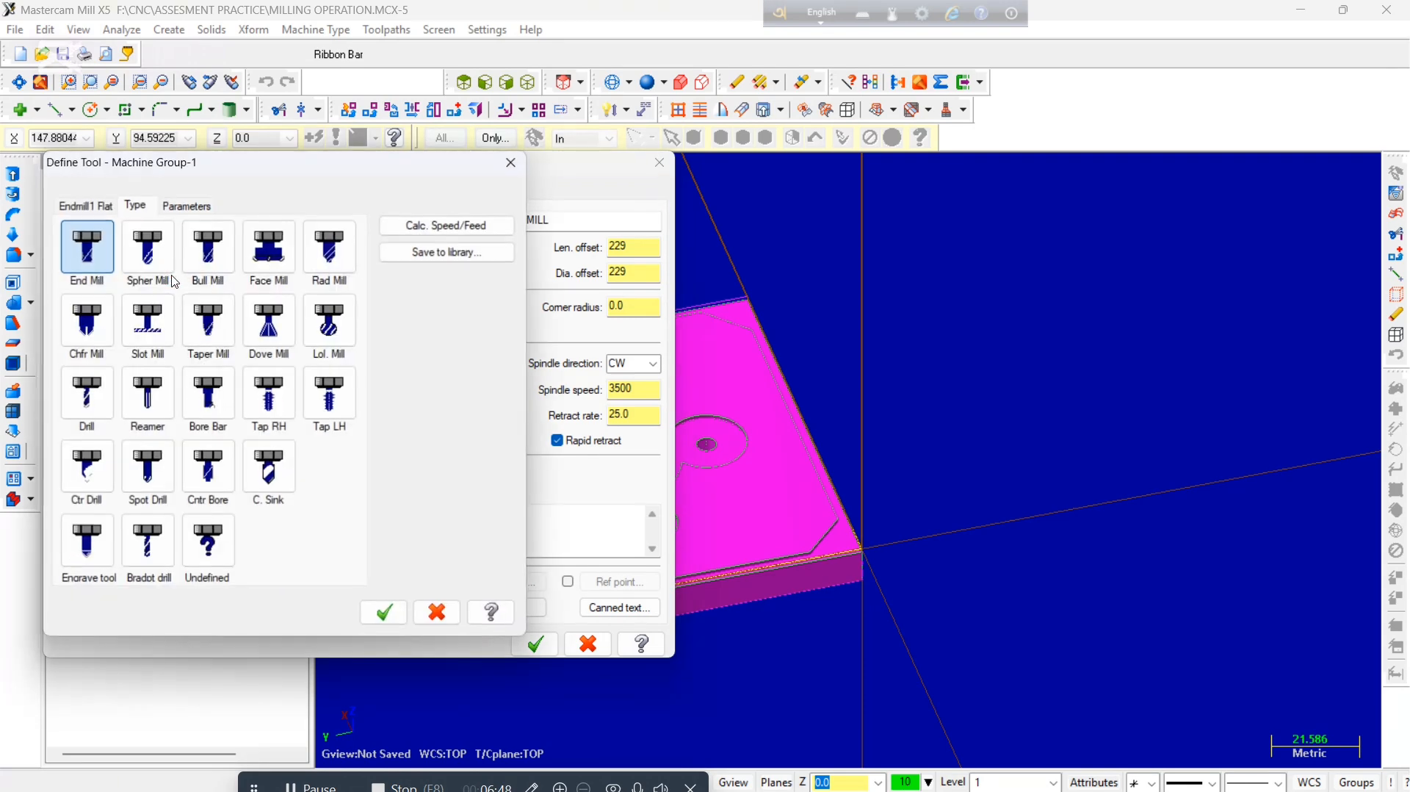
pyautogui.click(101, 245)
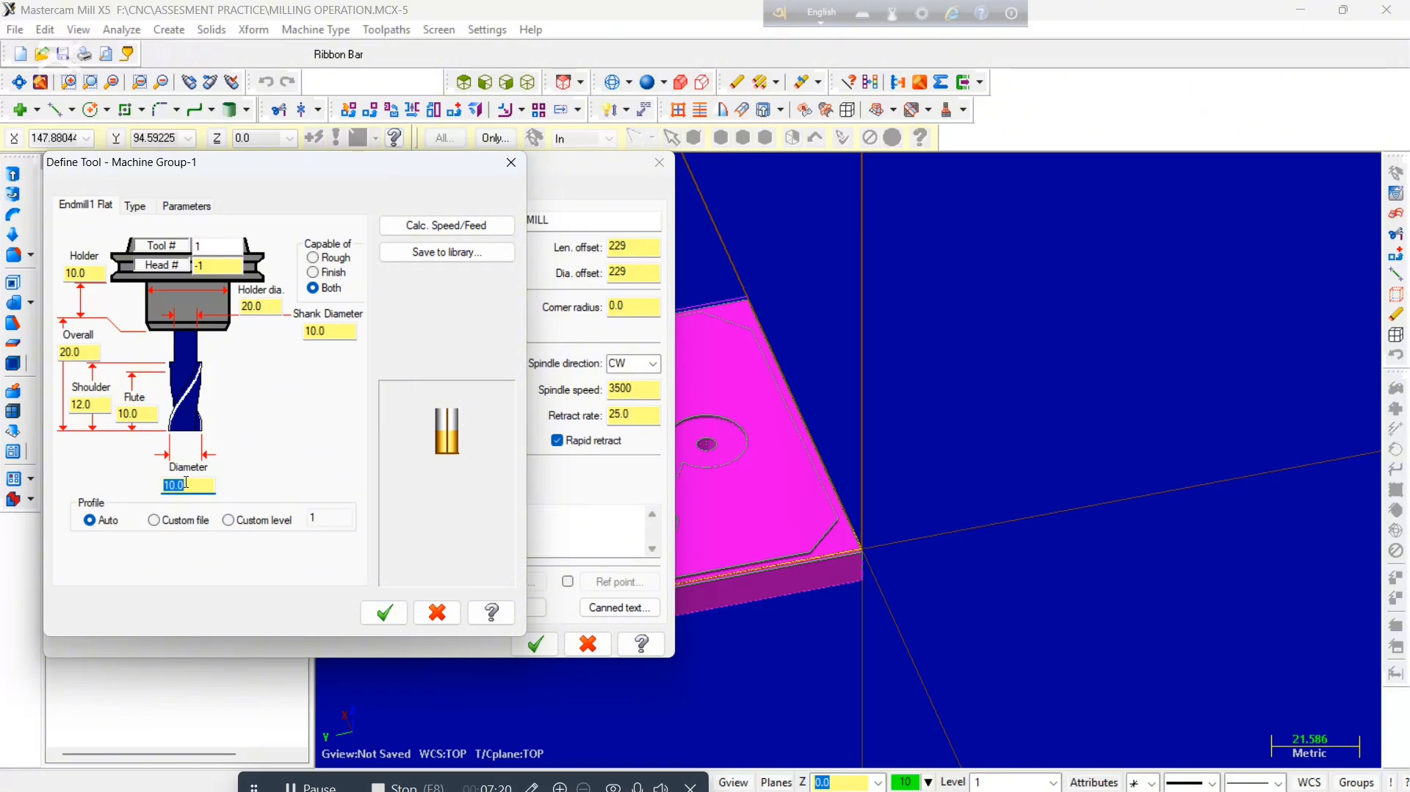
pyautogui.write('2')
pyautogui.click(180, 211)
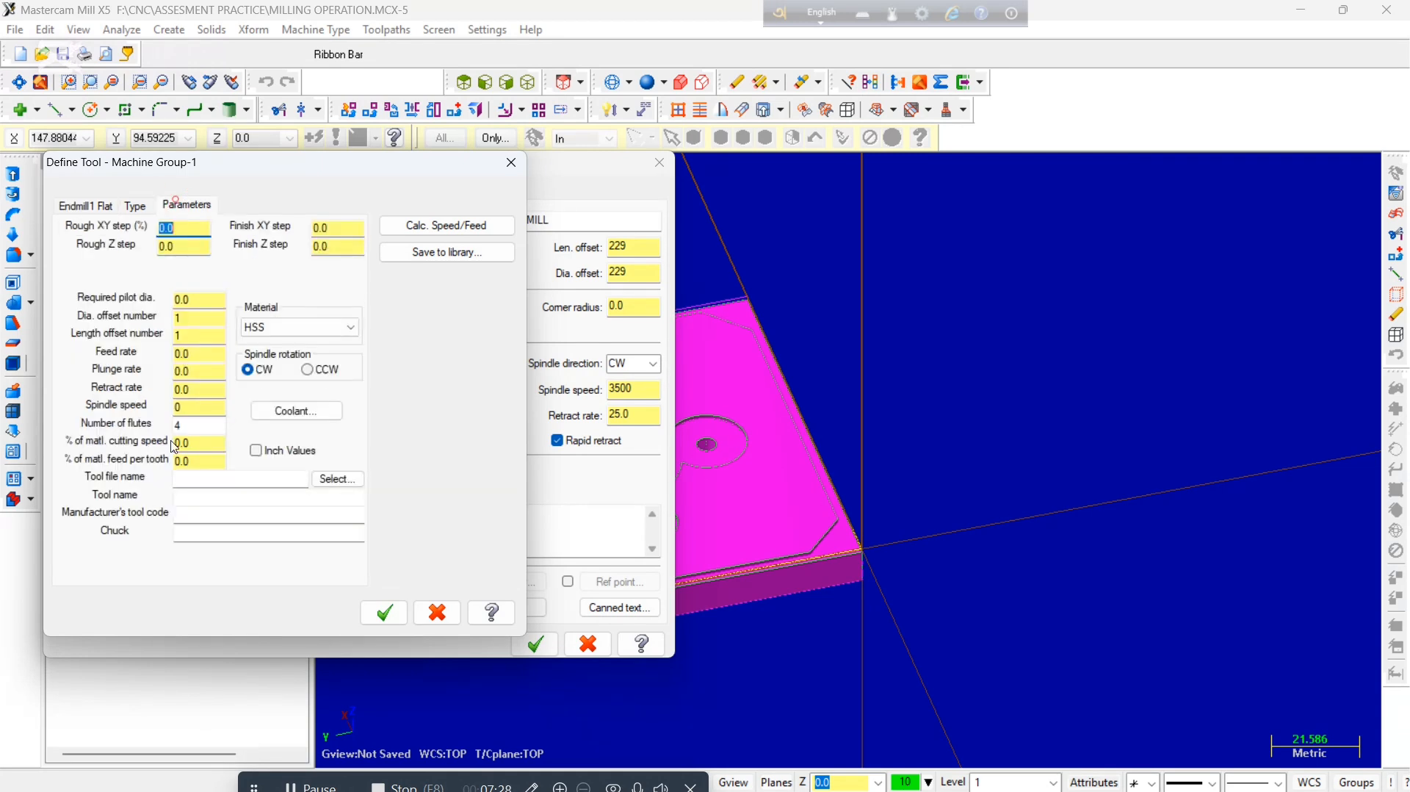
pyautogui.click(187, 493)
pyautogui.write('2mmendmill')
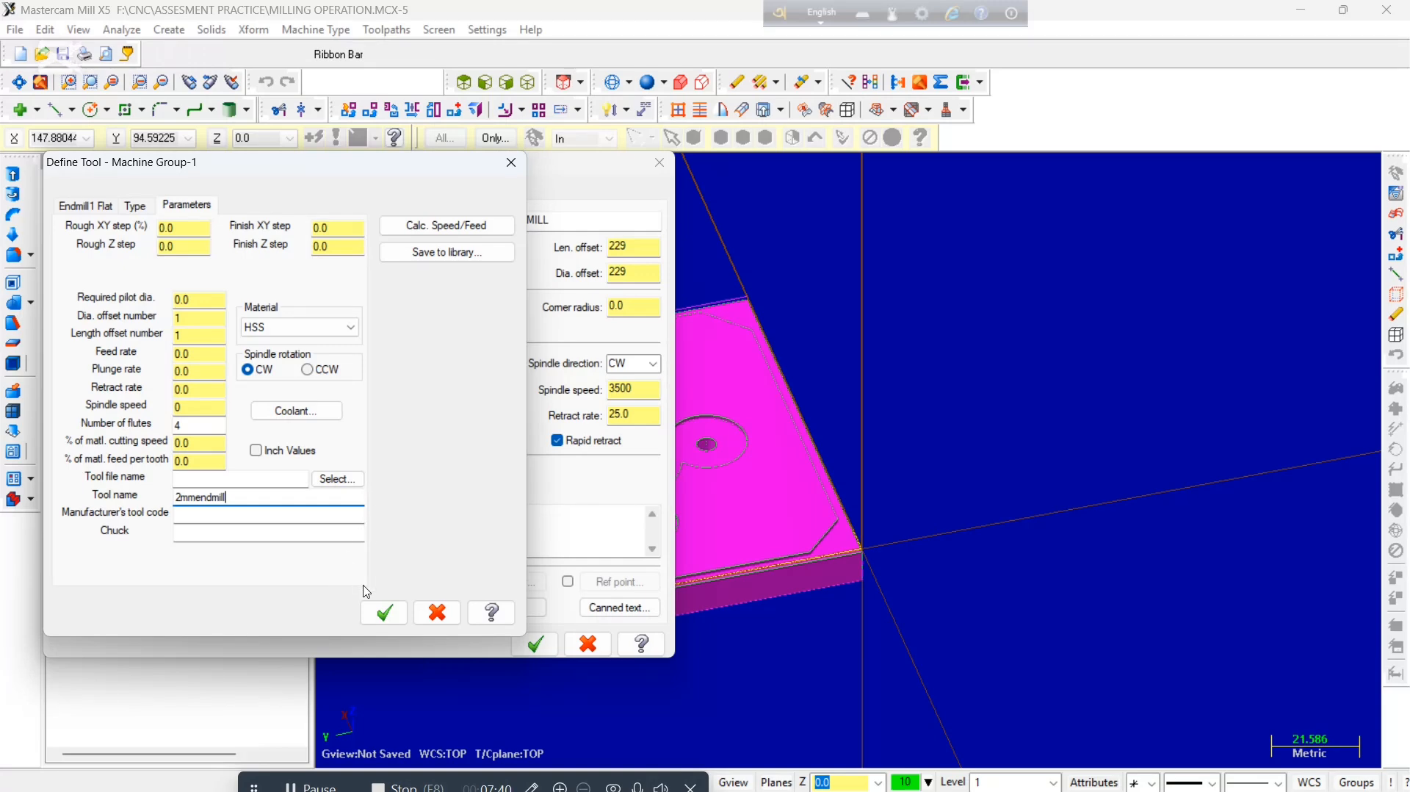
pyautogui.click(382, 613)
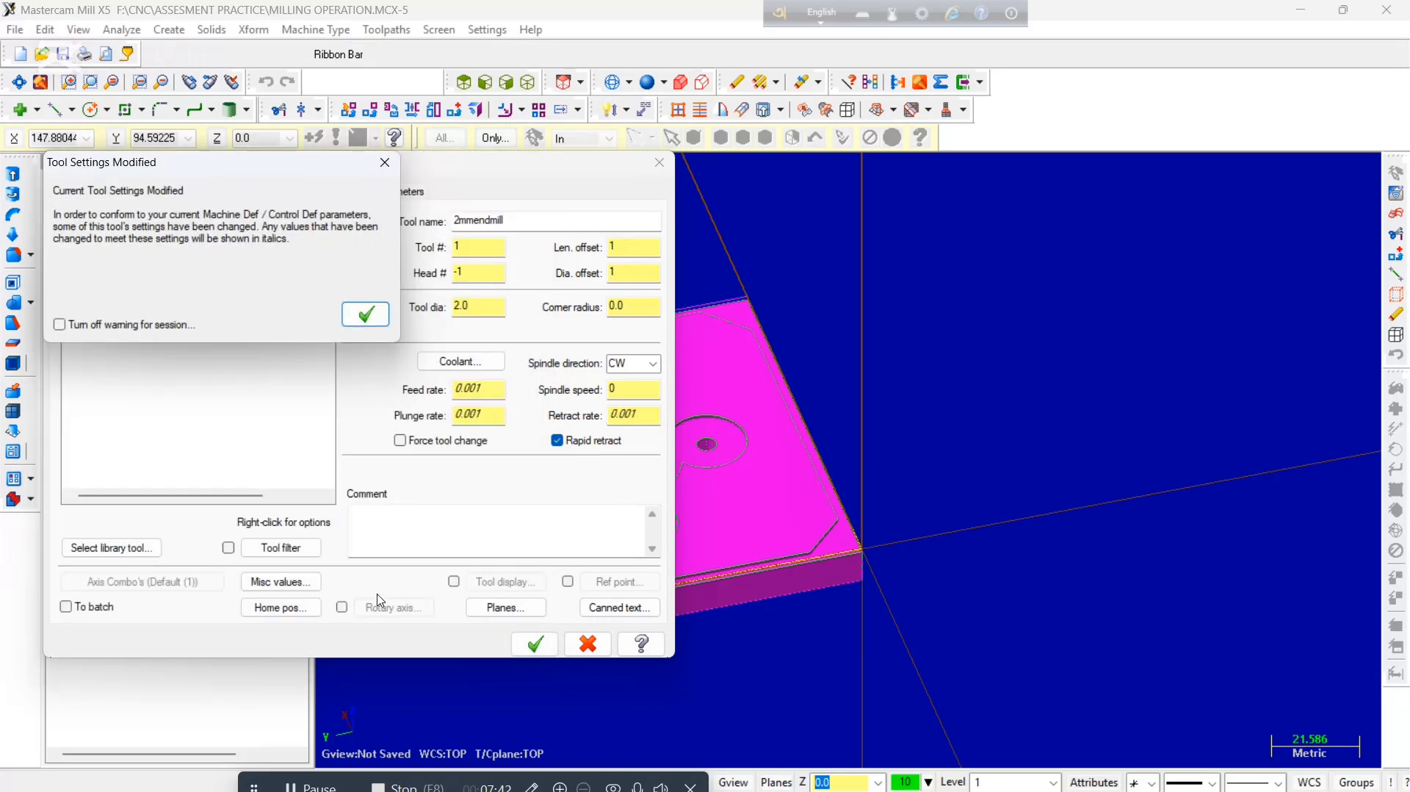
pyautogui.click(366, 315)
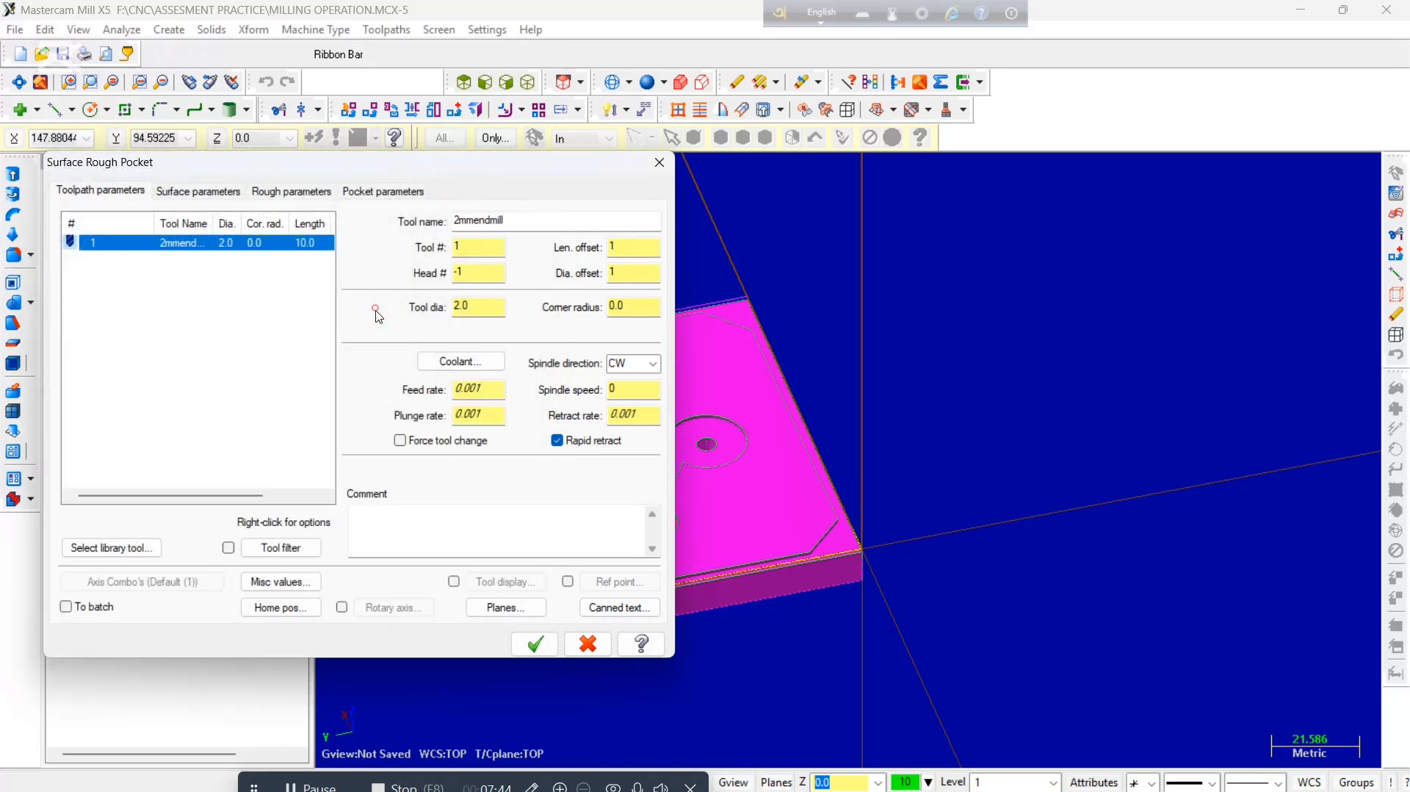
# Turn on flood coolant for the rough pocket toolpath.
pyautogui.click(463, 360)
pyautogui.click(246, 194)
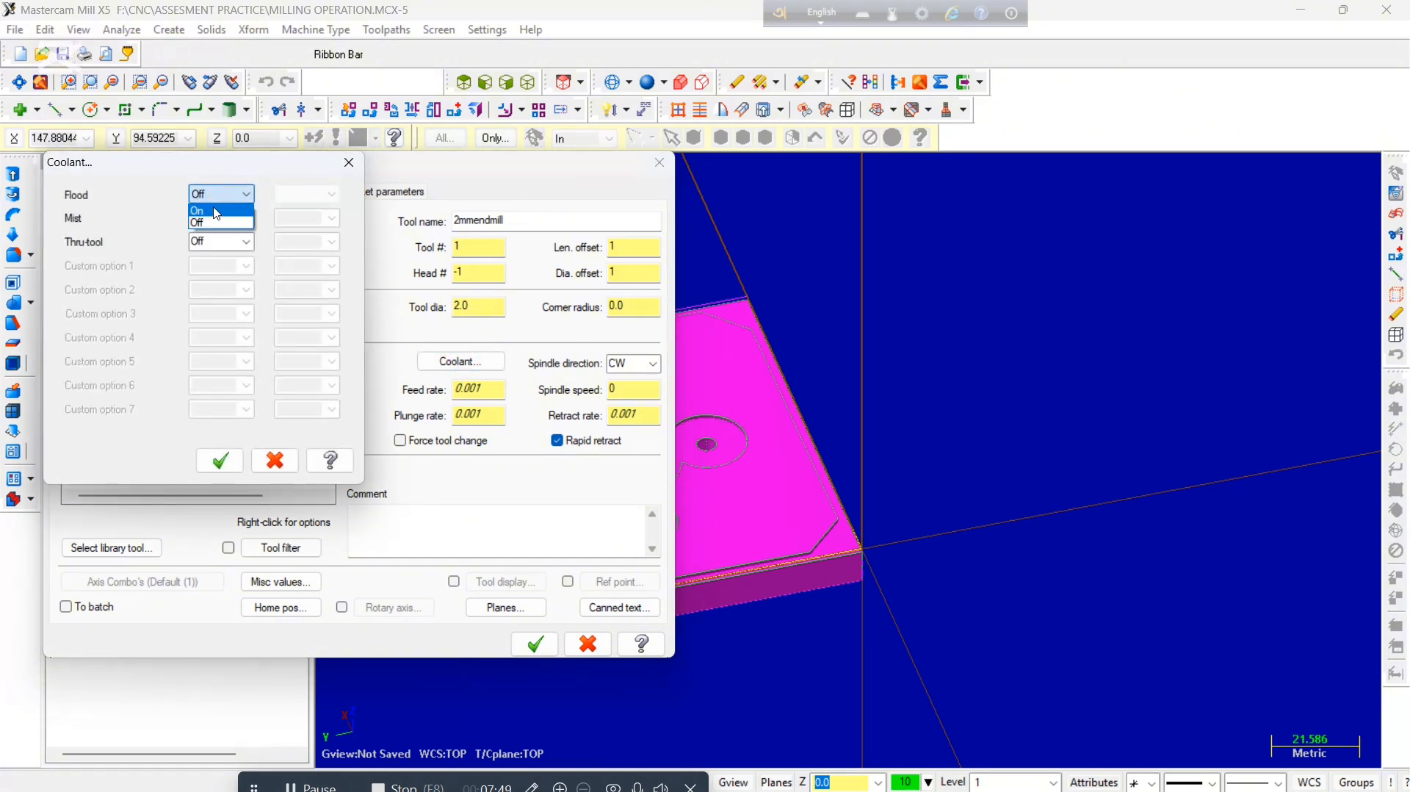
pyautogui.click(215, 218)
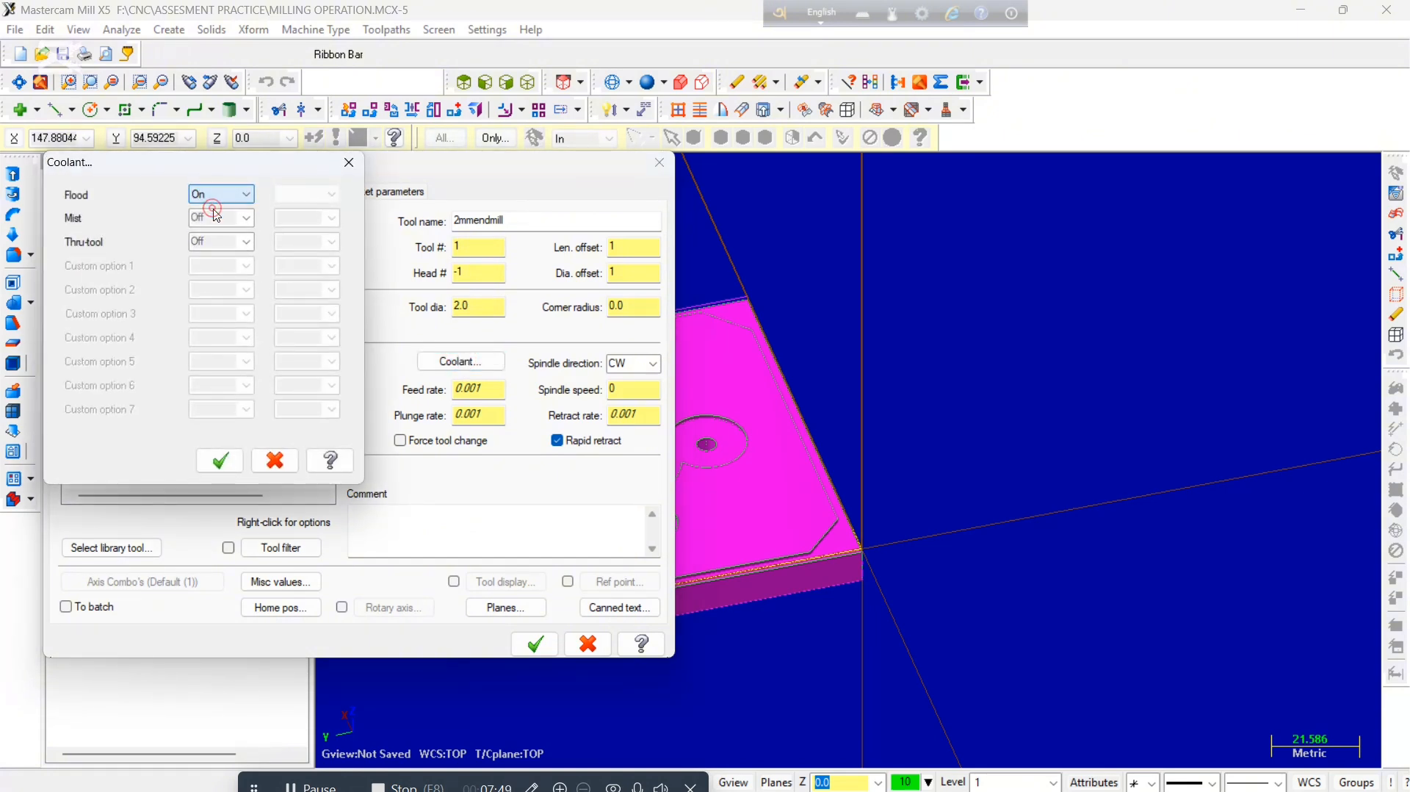
pyautogui.click(219, 461)
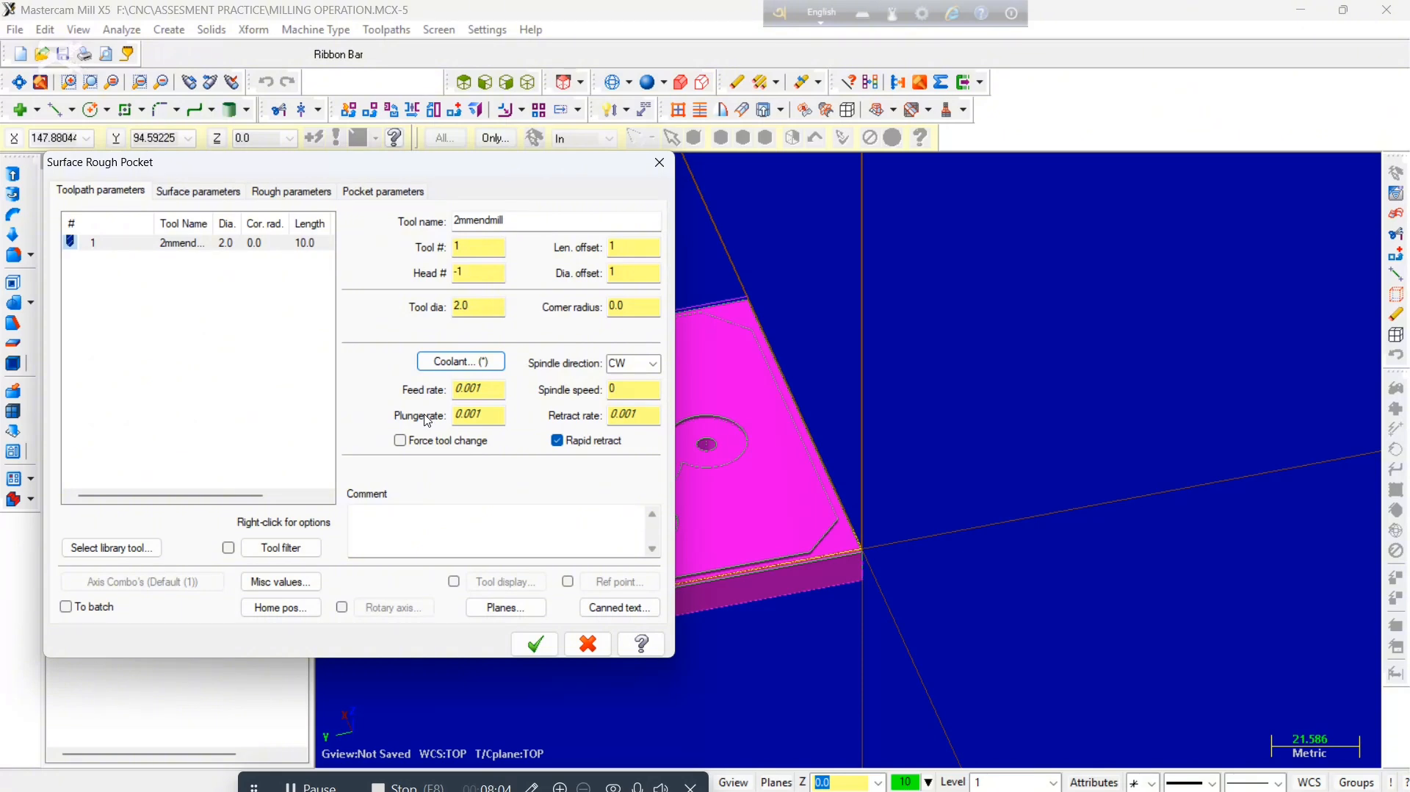
# Set the feed rate to 1000 and the spindle speed to 1000 for the 2 mm end mill.
pyautogui.doubleClick(500, 390)
pyautogui.write('10')
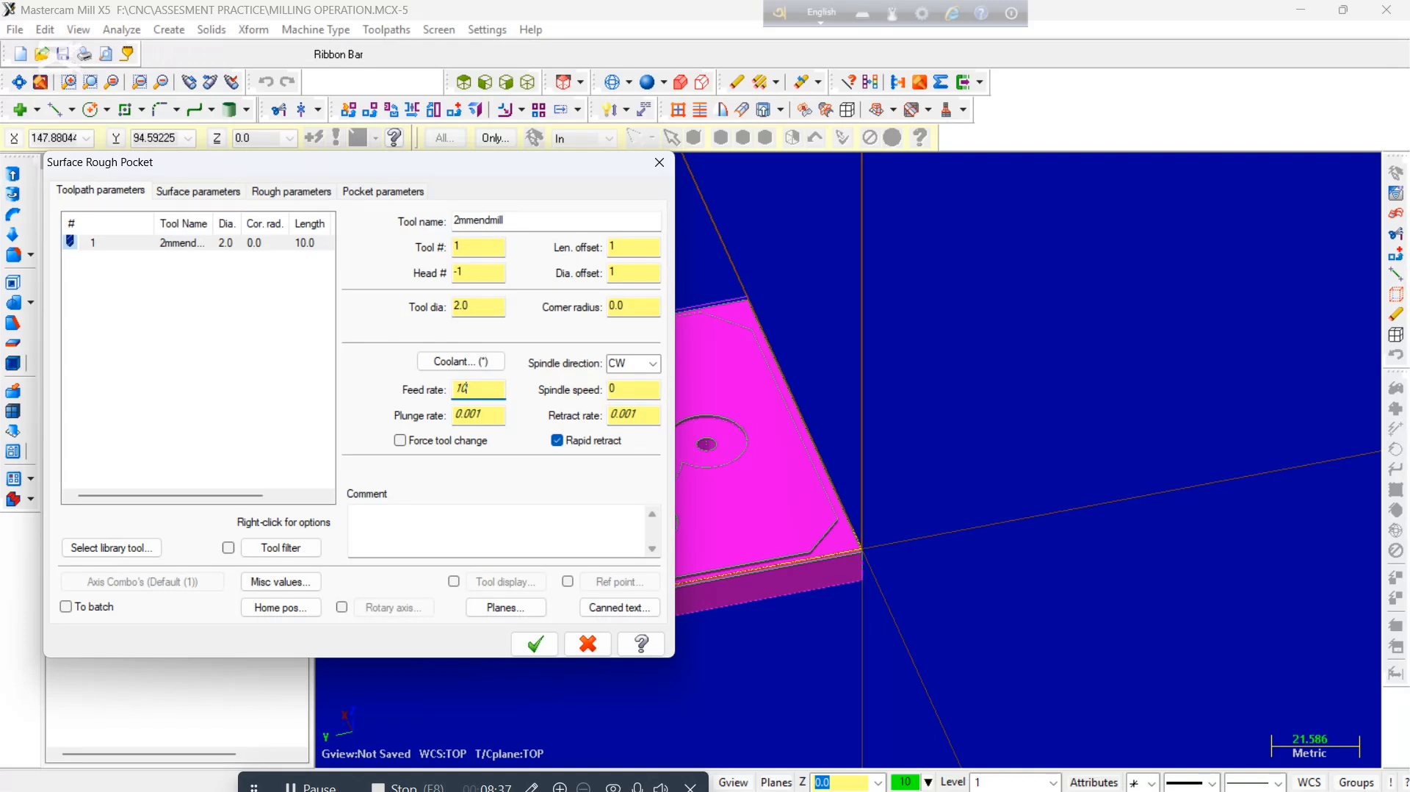
pyautogui.write('00')
pyautogui.click(639, 391)
pyautogui.write('1000')
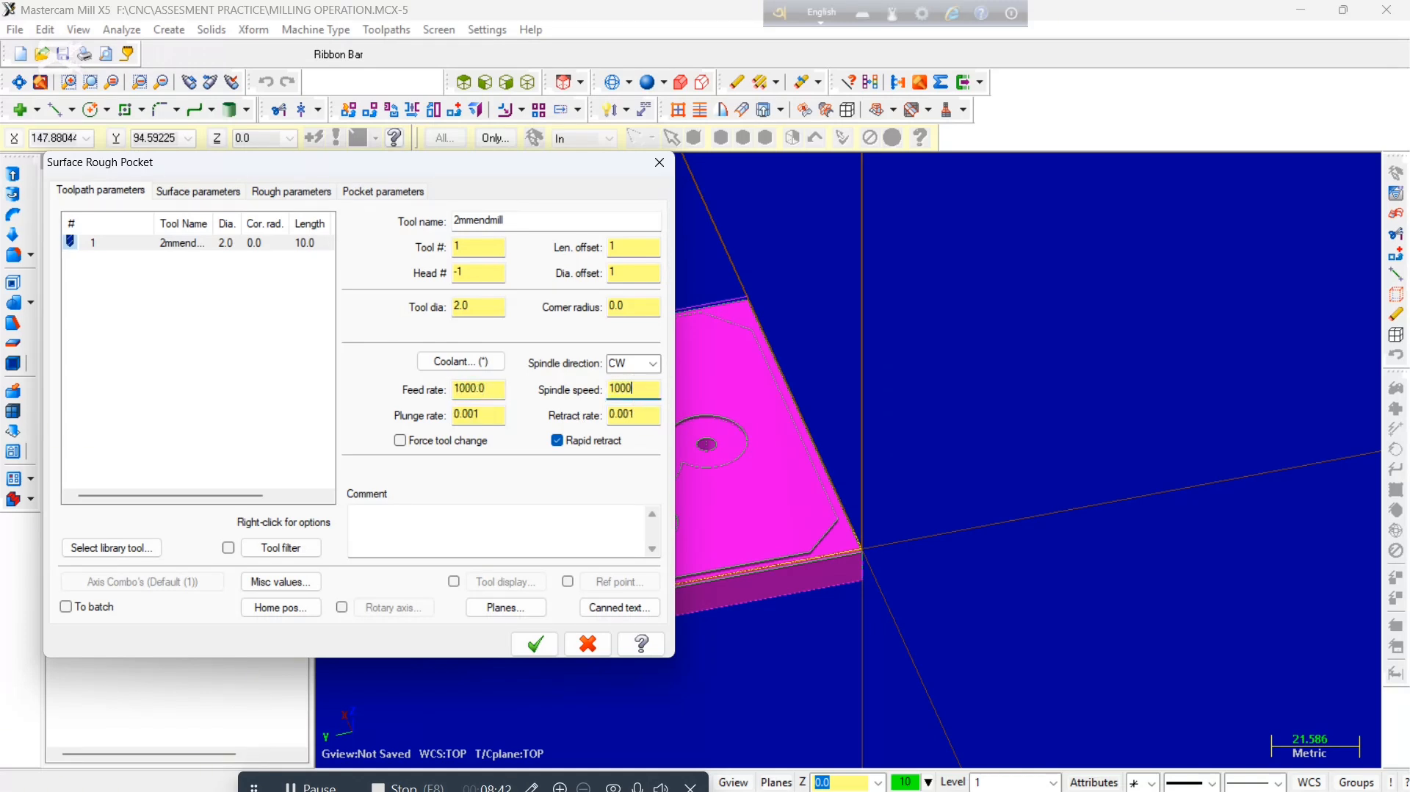
# Make the retract and feed plane heights absolute and set the retract height to 5 mm.
pyautogui.click(204, 192)
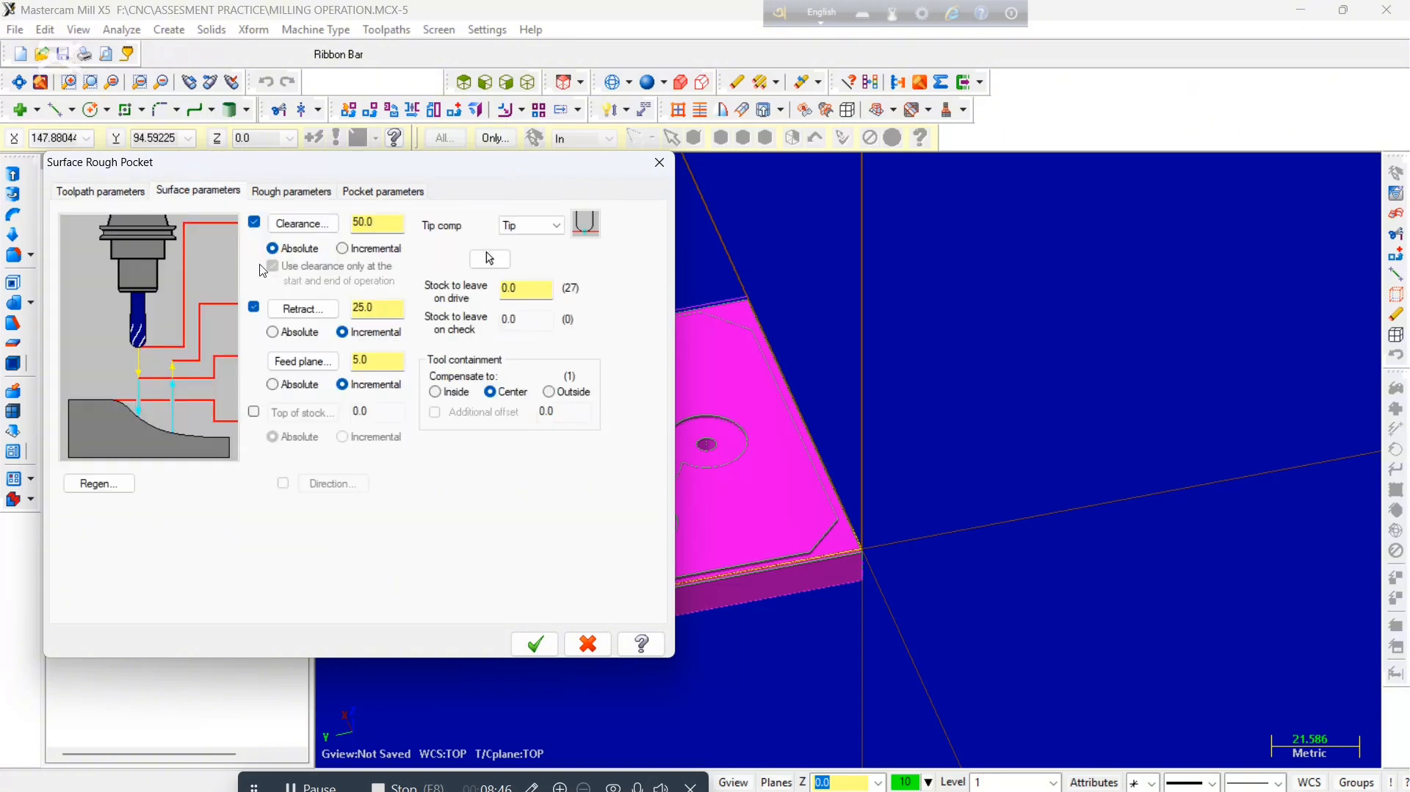
pyautogui.click(283, 332)
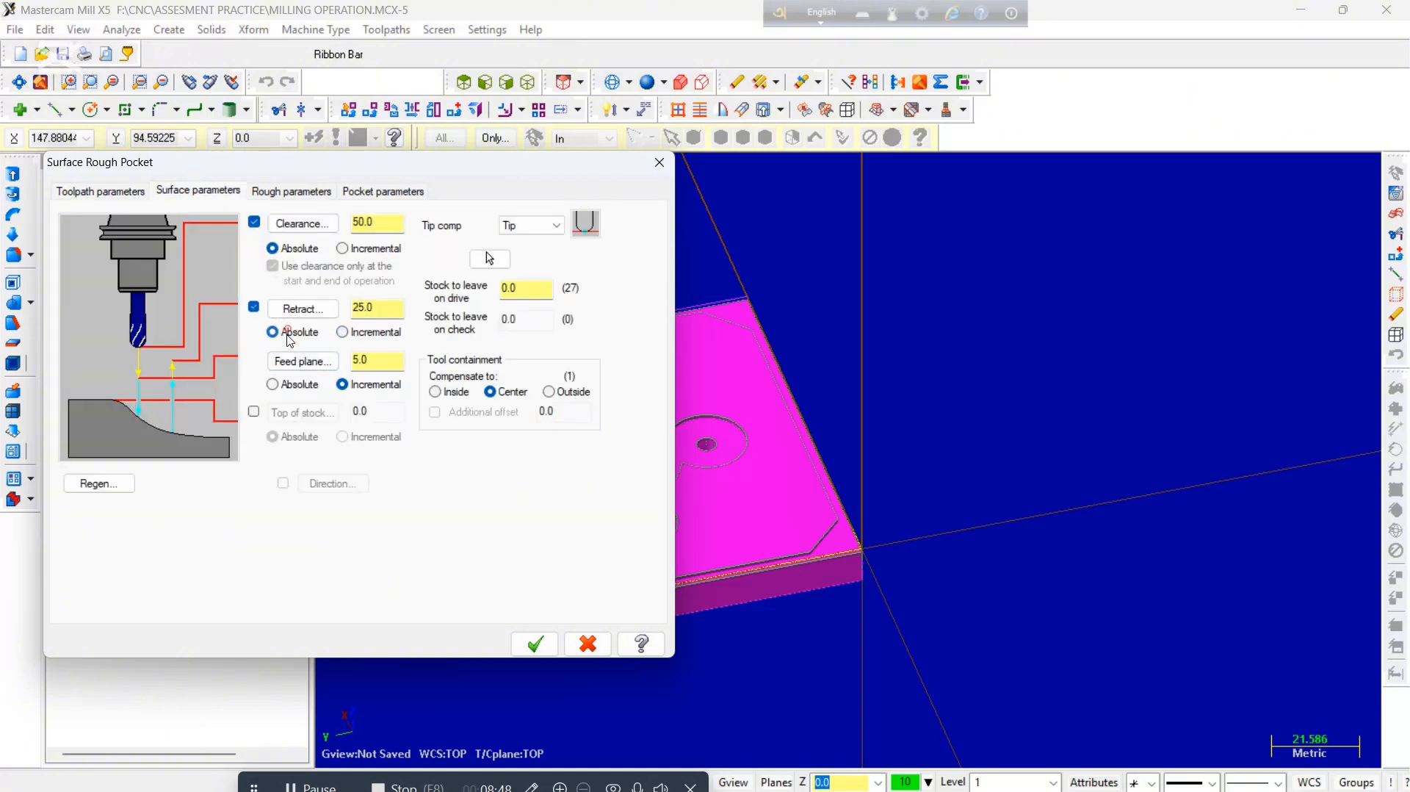
pyautogui.click(277, 384)
pyautogui.doubleClick(373, 307)
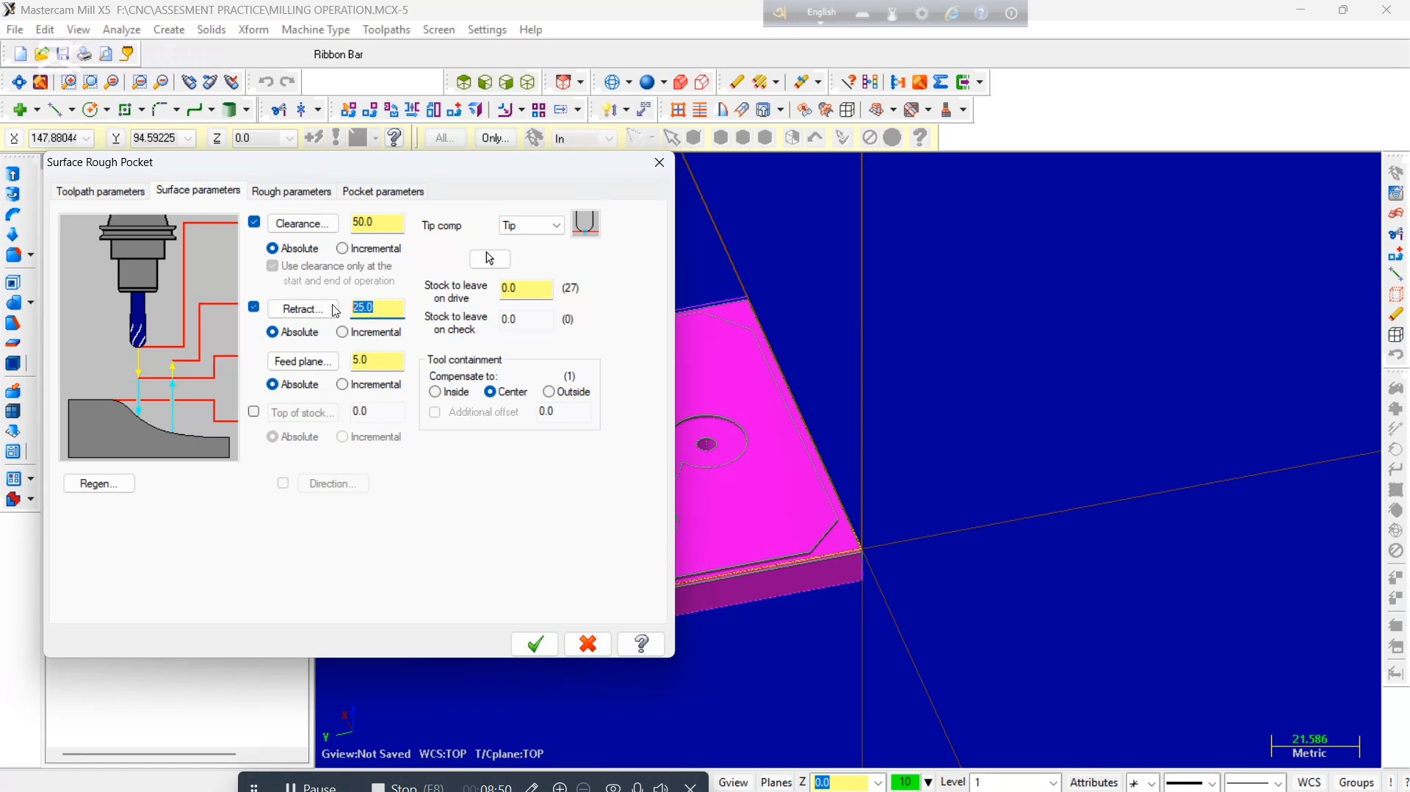
pyautogui.write('5')
# Set the maximum stepdown of the rough cuts to 0.5 mm.
pyautogui.click(288, 194)
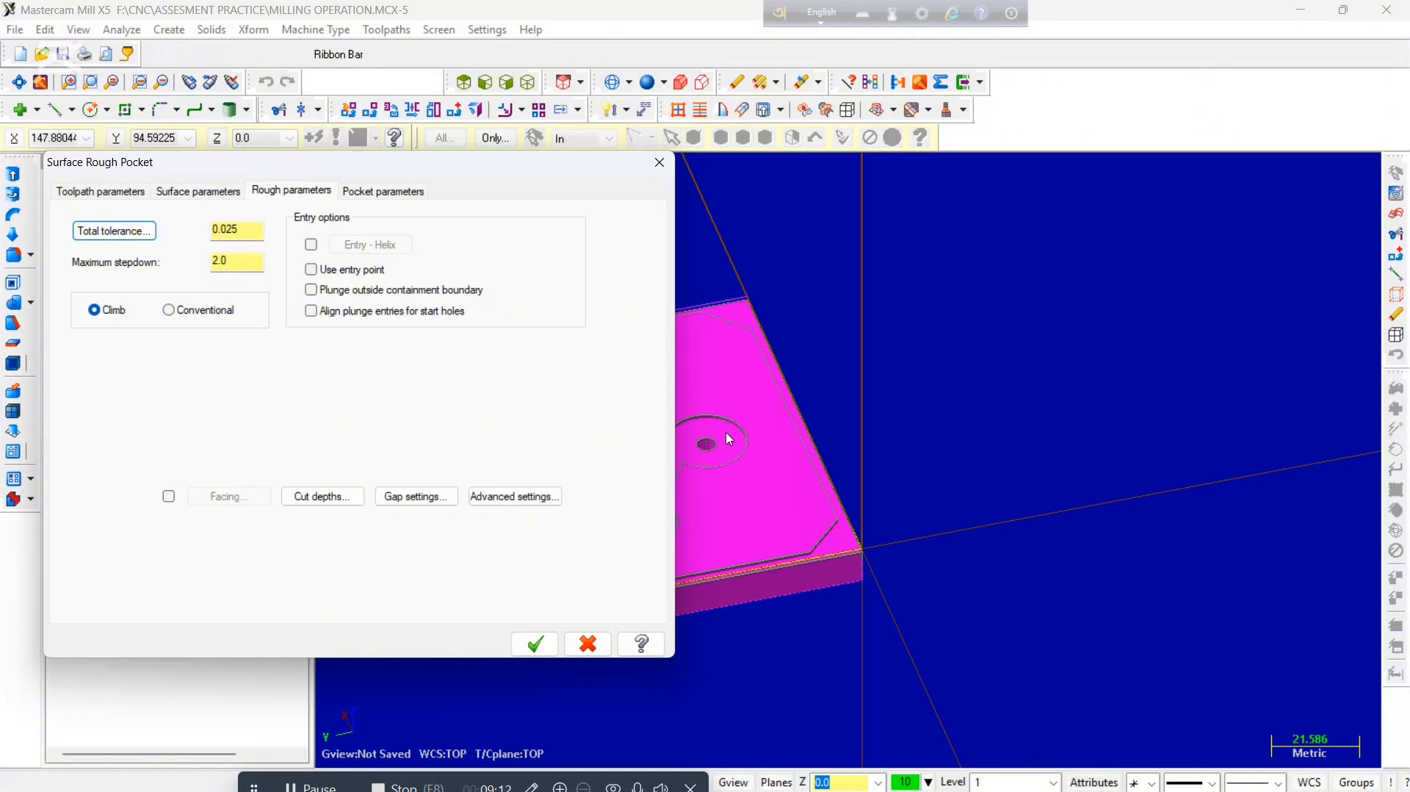
pyautogui.doubleClick(257, 261)
pyautogui.write('.5')
# Enable ramp entry that skips if the ramp fails and uses the feed rate for entry.
pyautogui.click(312, 245)
pyautogui.click(371, 244)
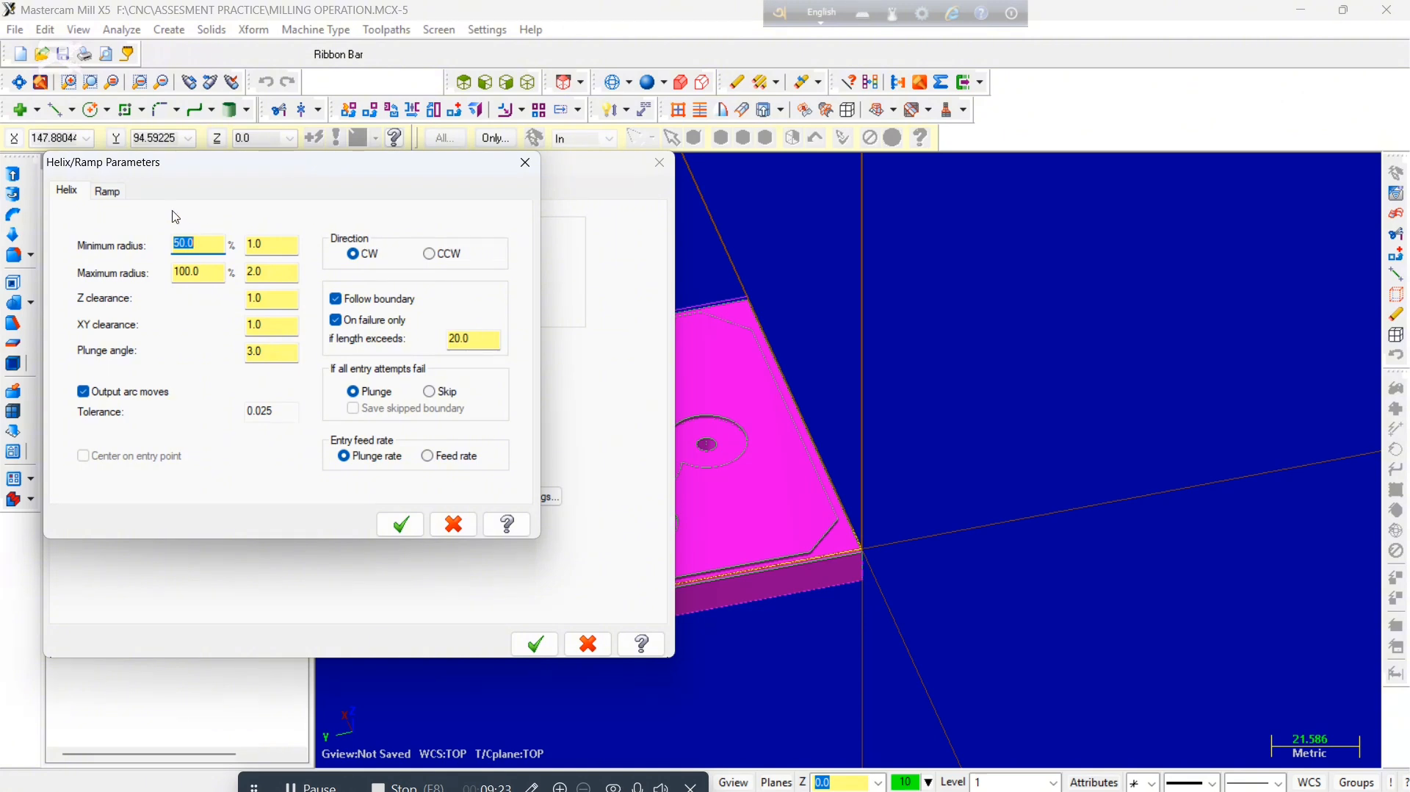
pyautogui.click(109, 192)
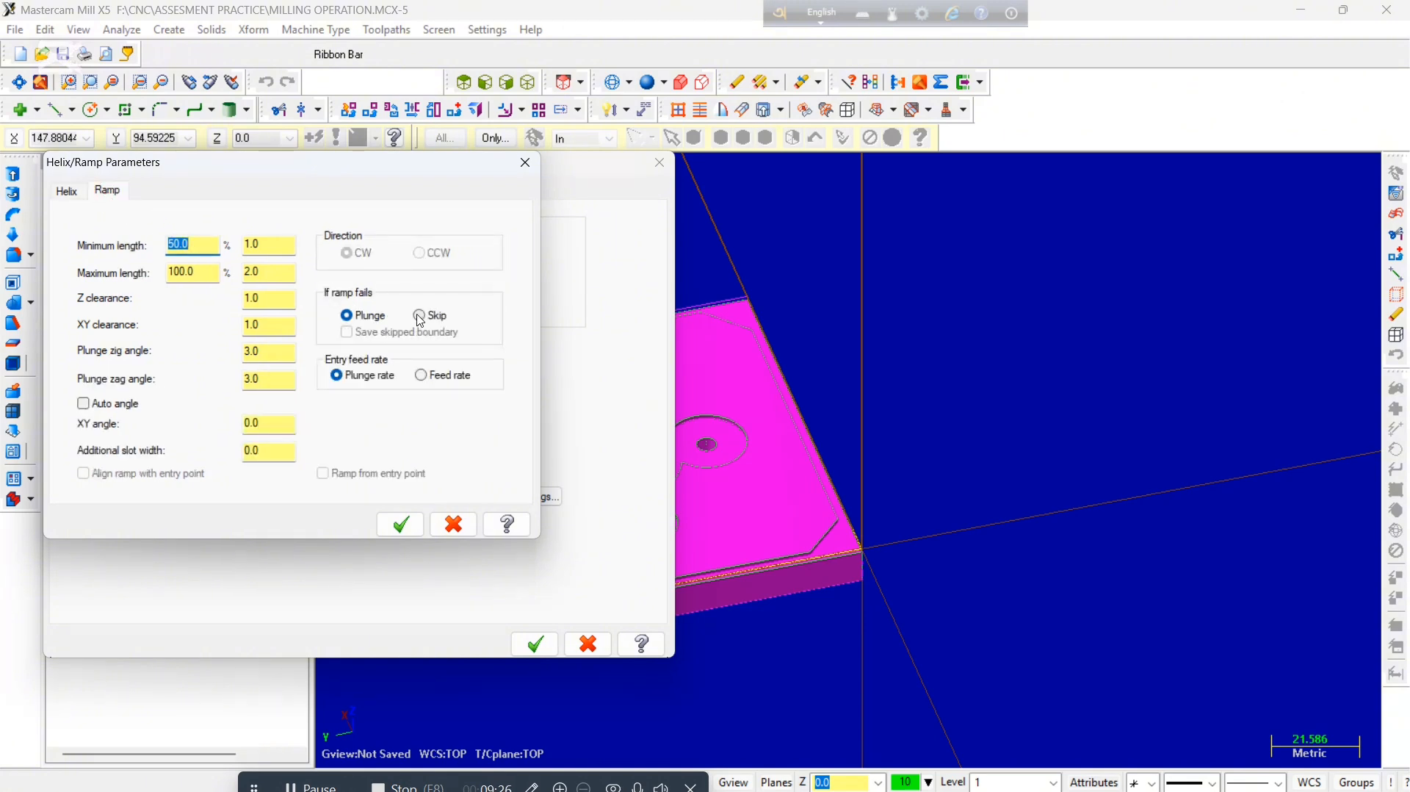
pyautogui.click(419, 316)
pyautogui.click(421, 376)
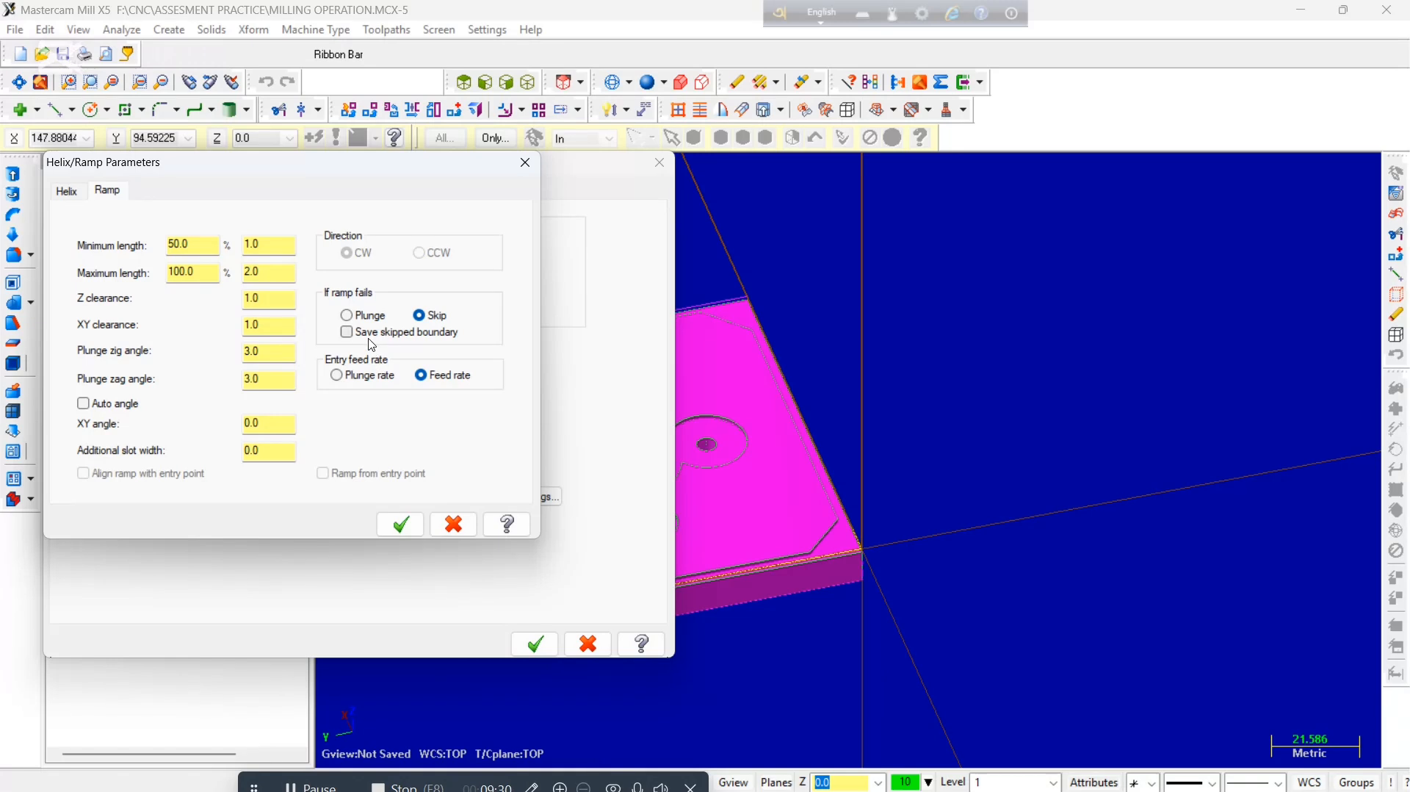
pyautogui.click(404, 531)
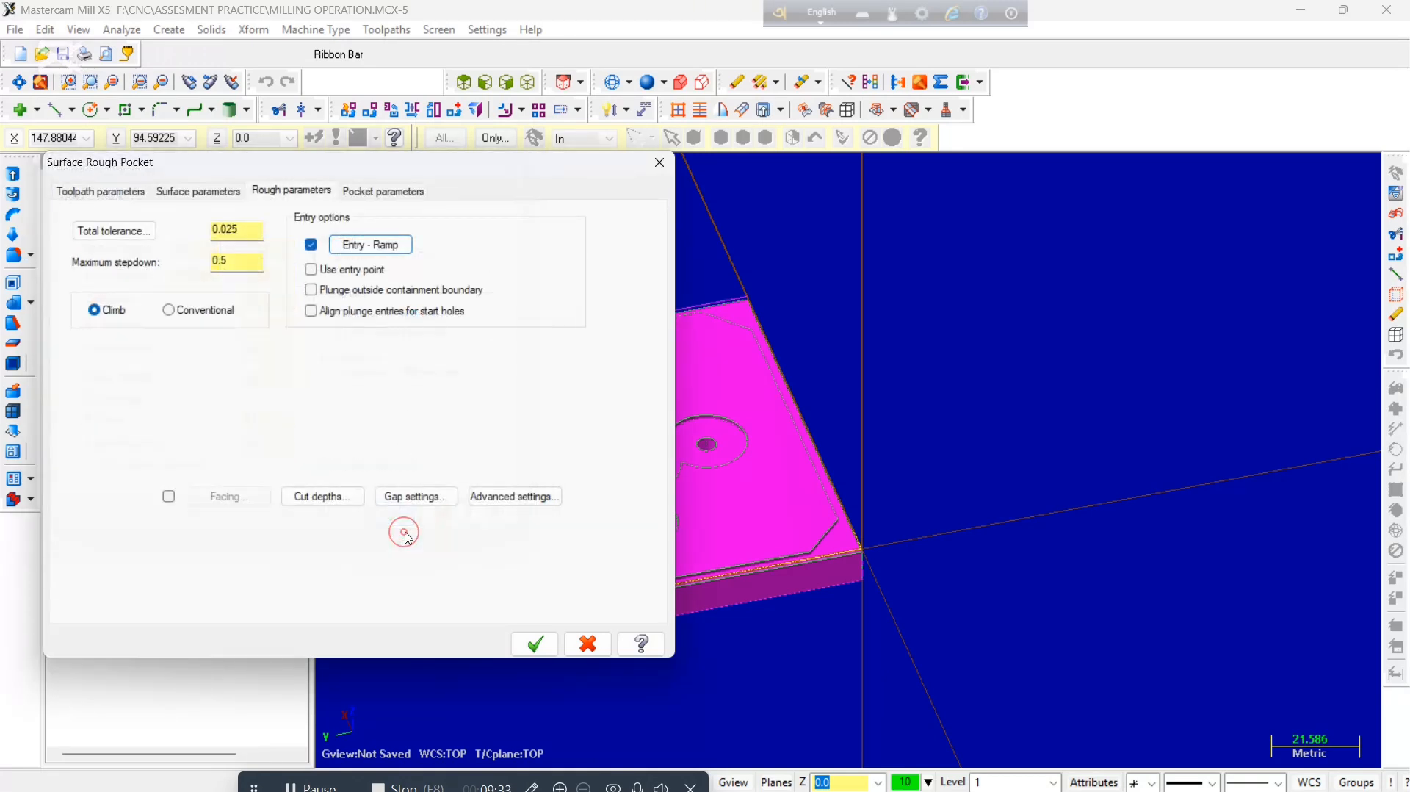
# Switch the rough cut depths to absolute and set the maximum depth to -1 mm, using a model point's Z coordinate.
pyautogui.click(323, 497)
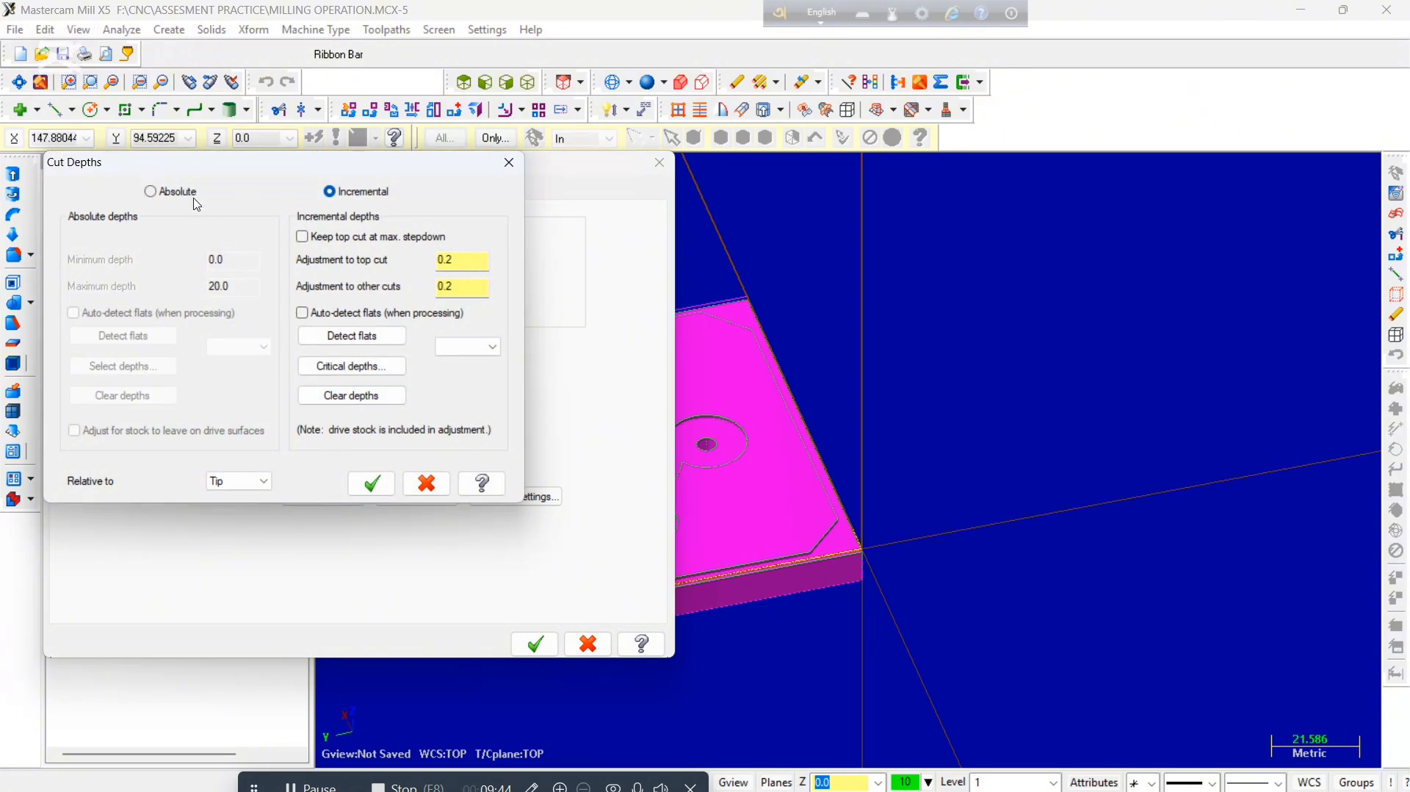
pyautogui.click(169, 193)
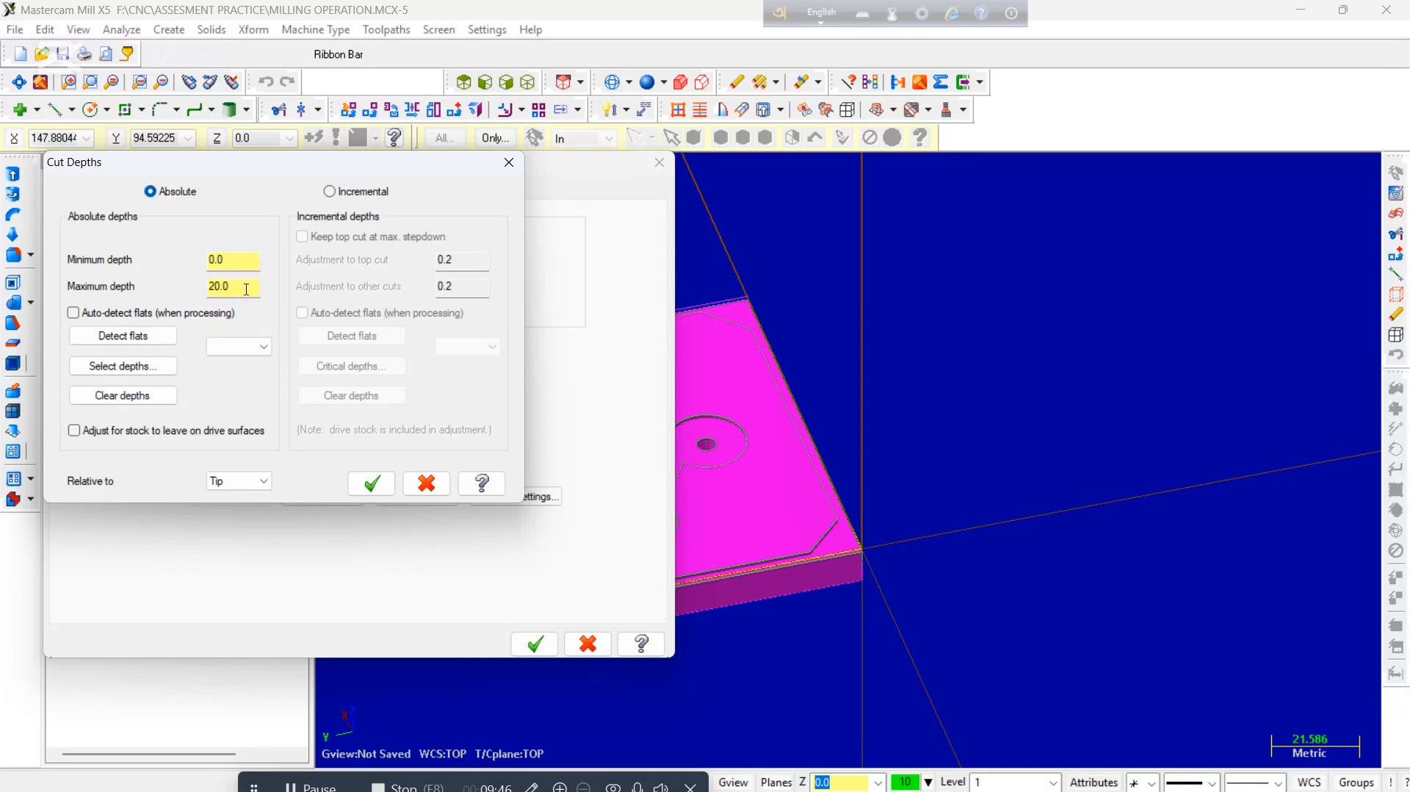
pyautogui.doubleClick(247, 288)
pyautogui.write('-1')
pyautogui.rightClick(250, 287)
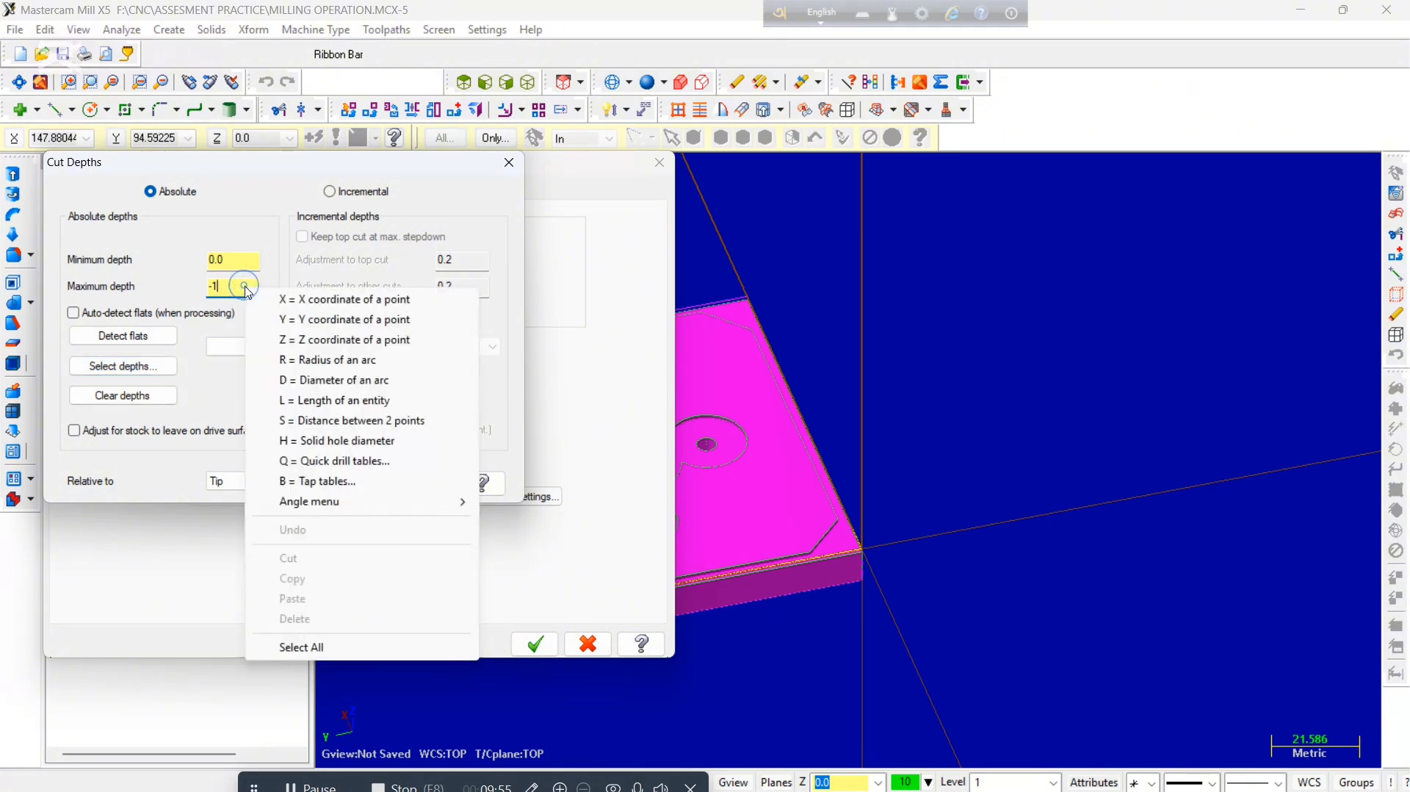
pyautogui.click(293, 339)
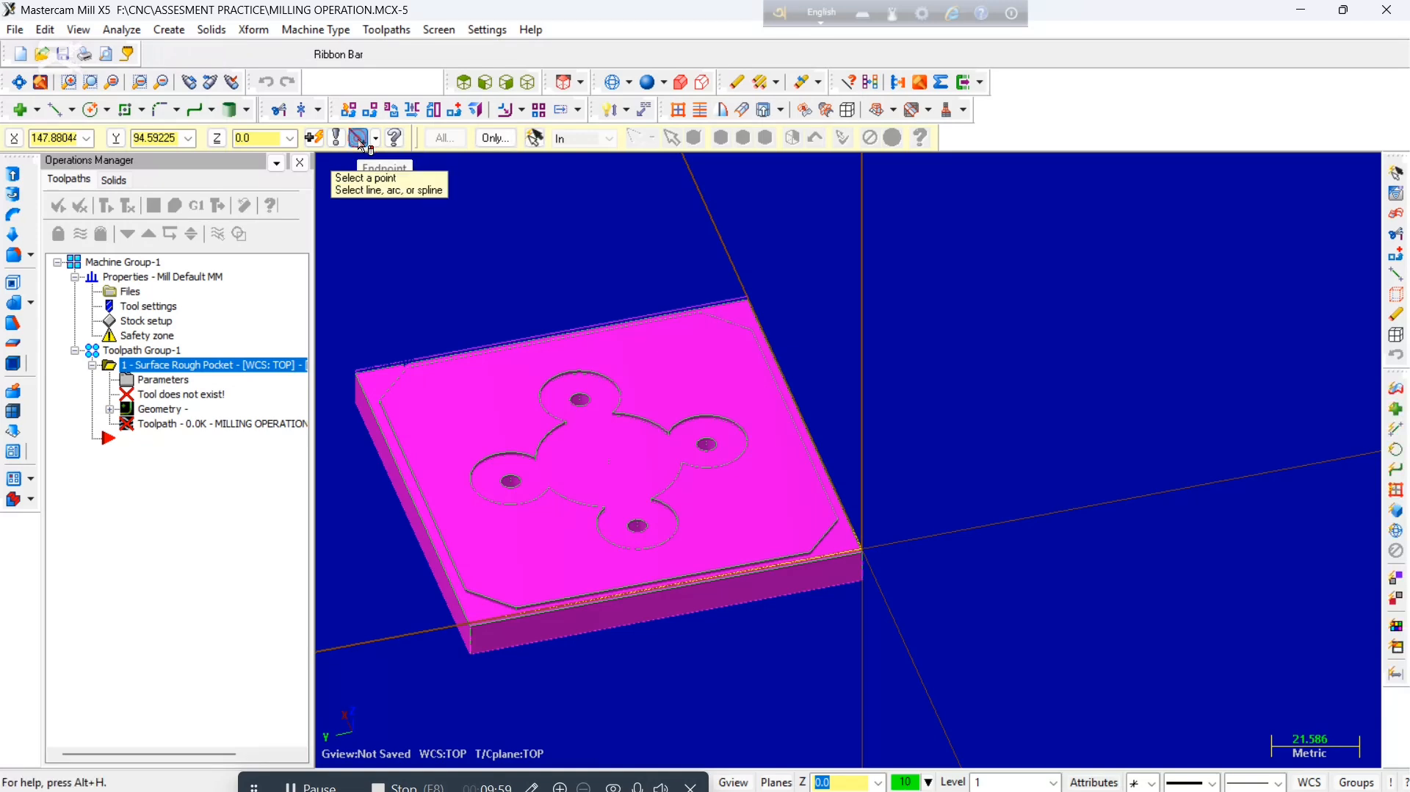
pyautogui.click(578, 427)
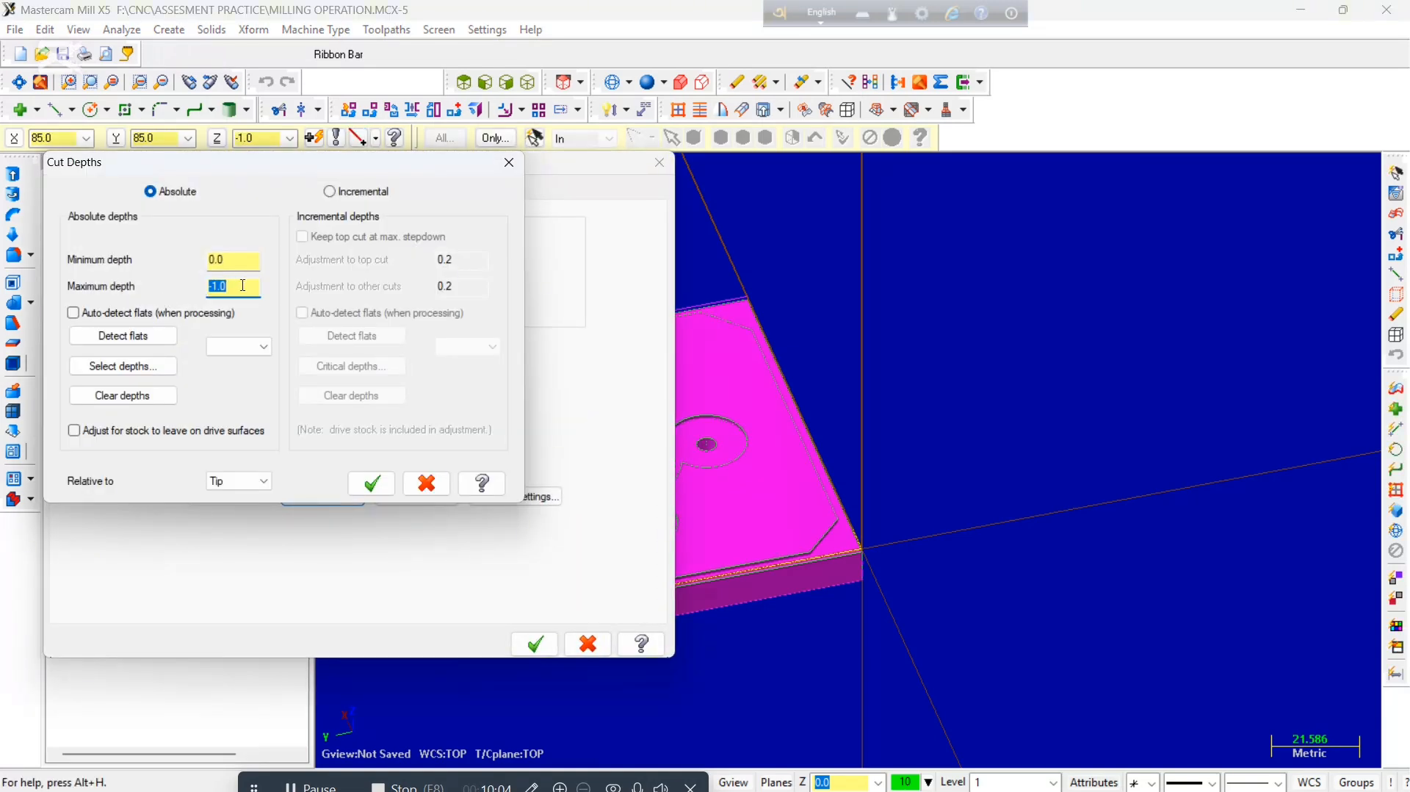
pyautogui.click(375, 484)
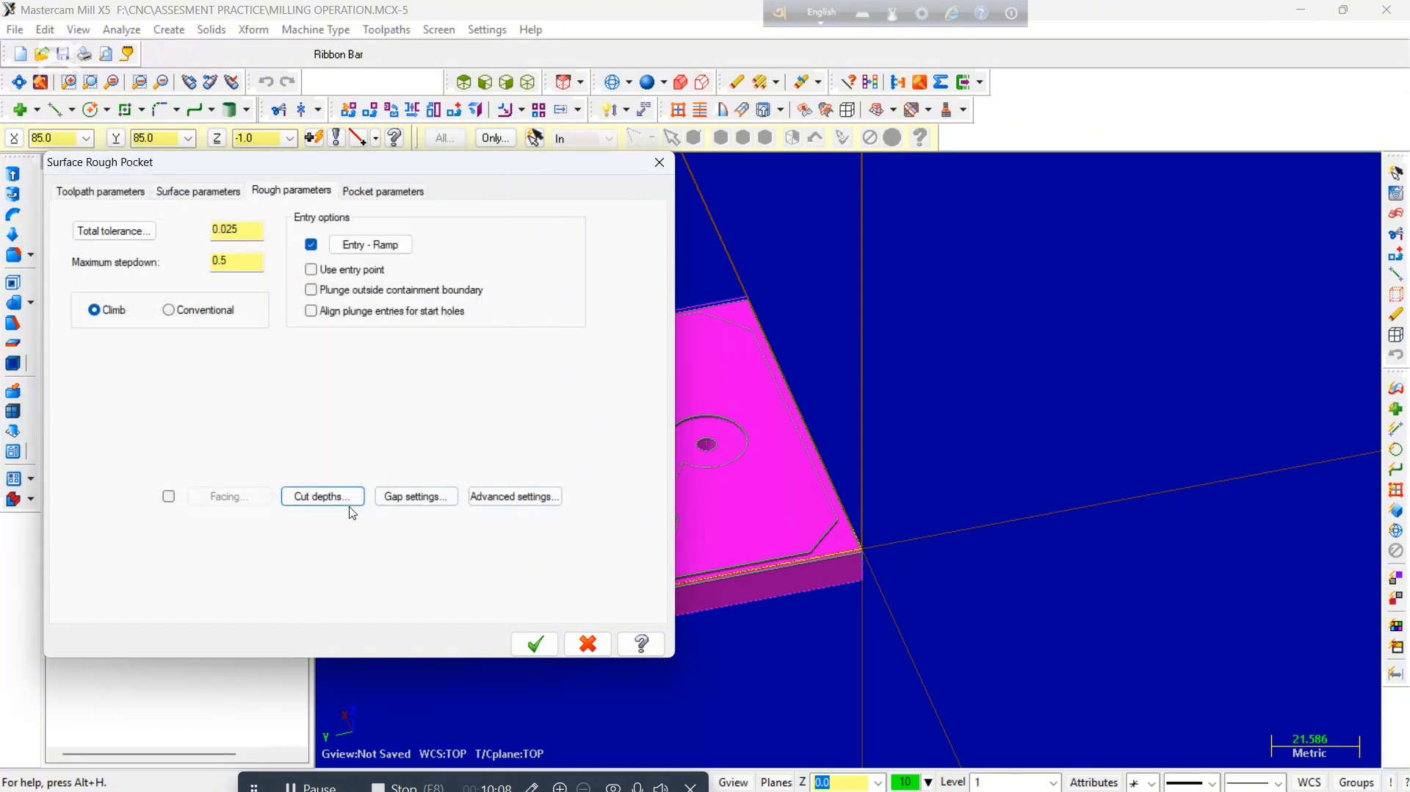
# Enable optimized cut order in the gap settings of the surface rough pocket.
pyautogui.click(420, 496)
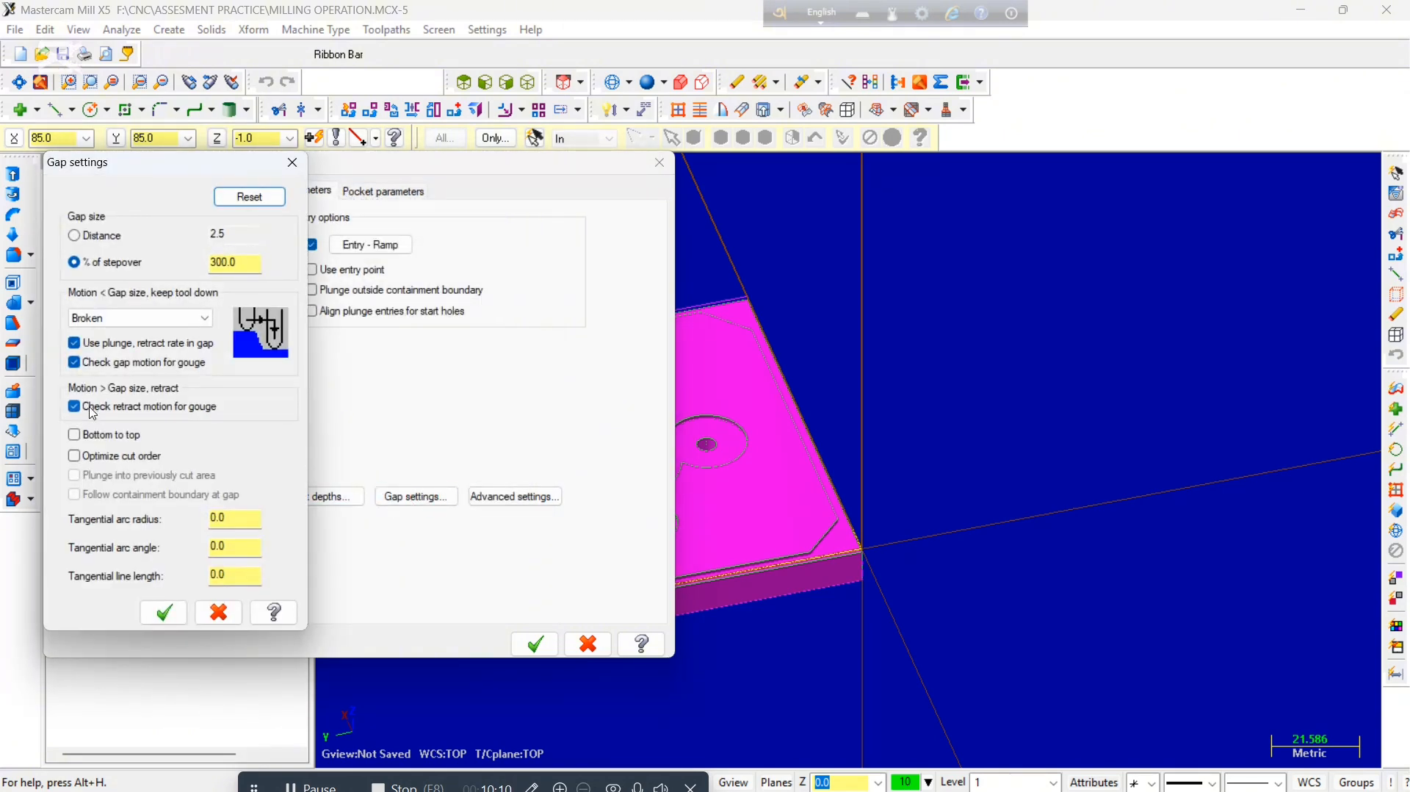
pyautogui.click(76, 456)
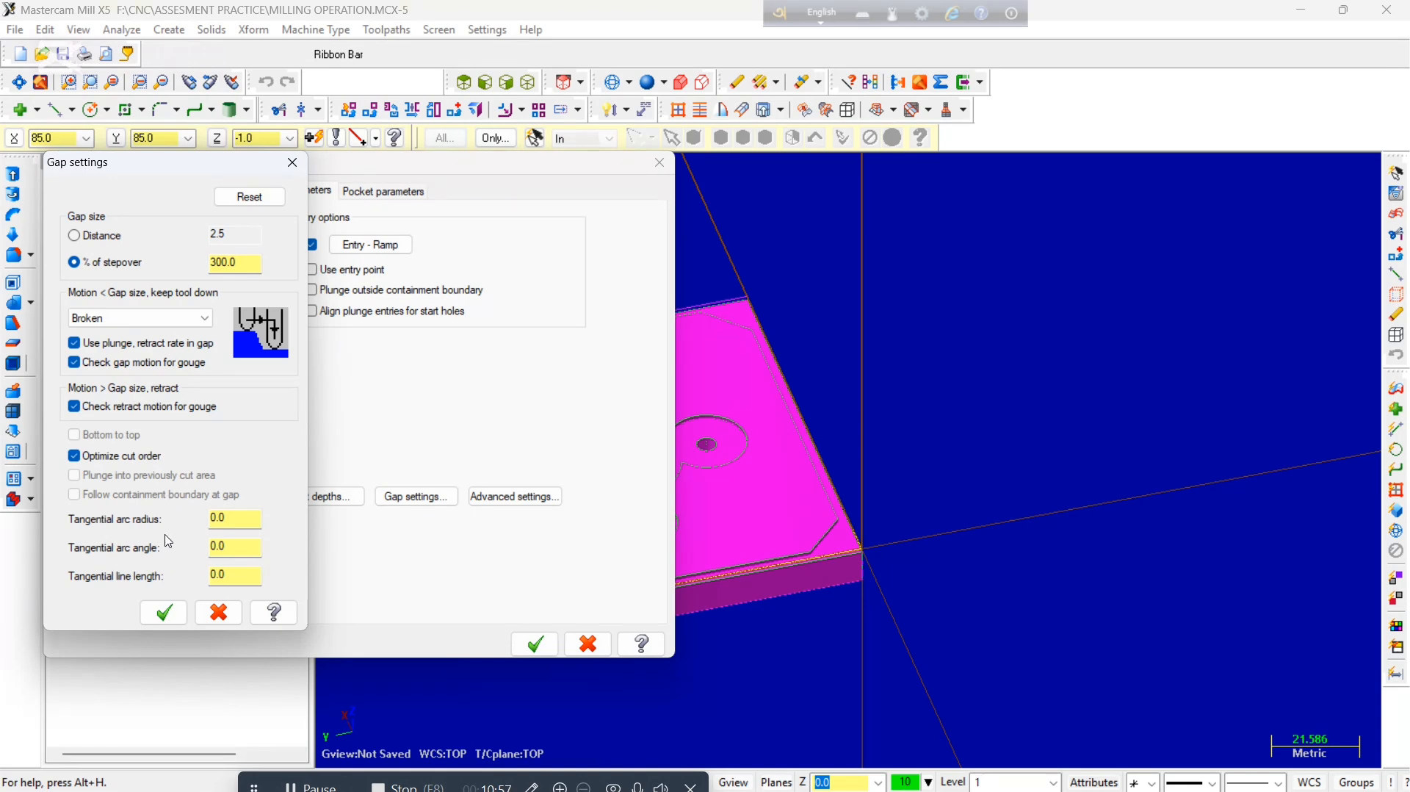
pyautogui.click(160, 614)
# Set the pocket cutting method to Parallel Spiral with a 50% stepover and generate the rough pocket toolpath.
pyautogui.click(384, 192)
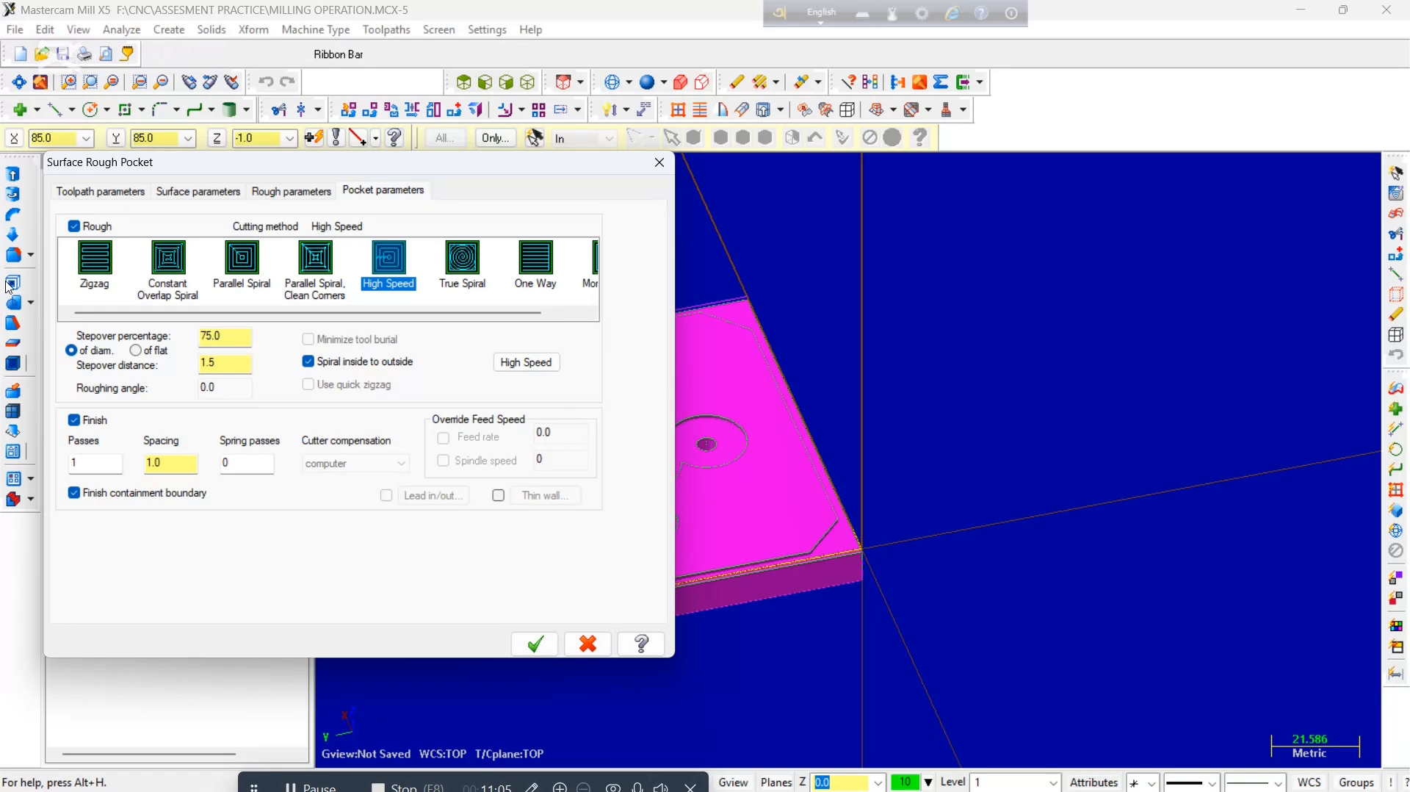
pyautogui.click(244, 272)
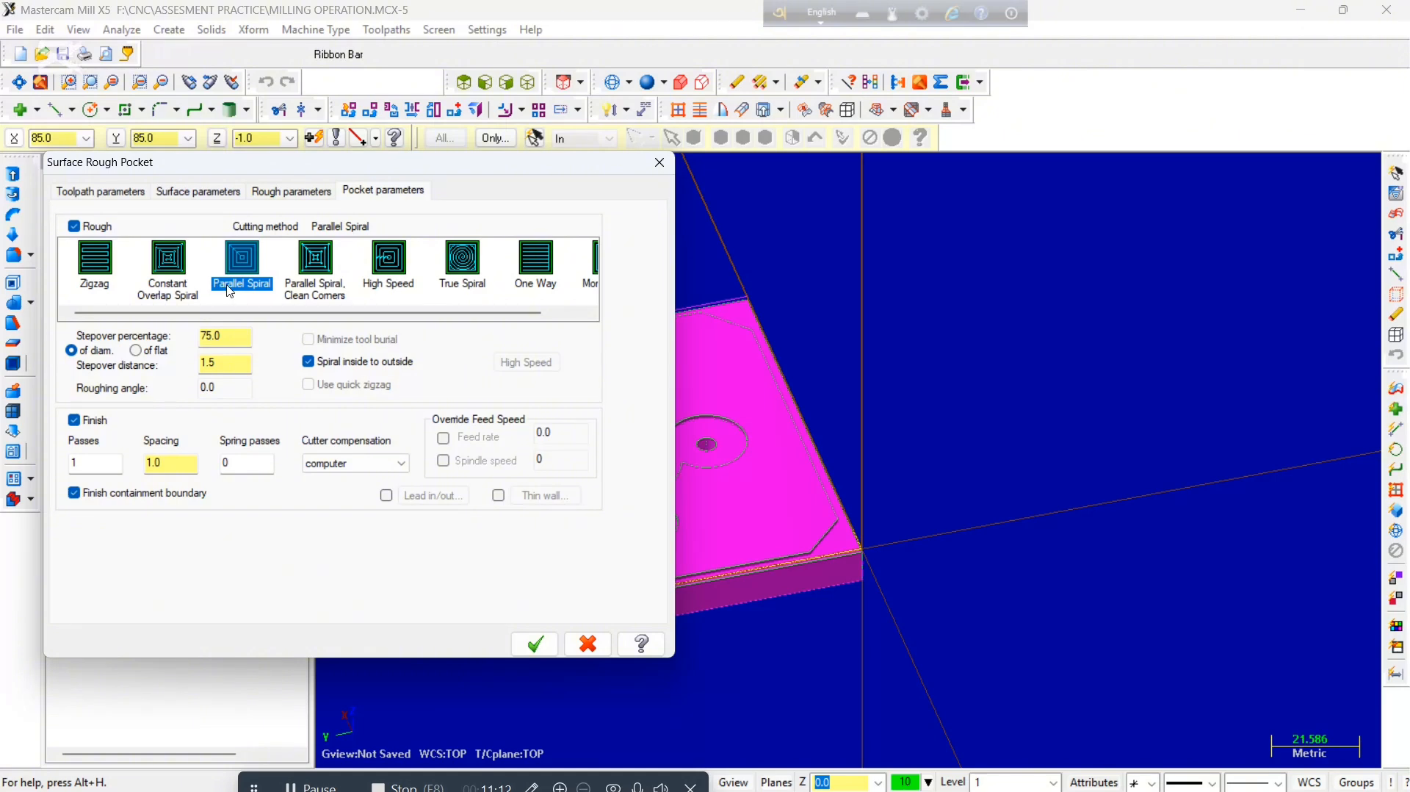
pyautogui.doubleClick(224, 335)
pyautogui.write('50')
pyautogui.click(534, 644)
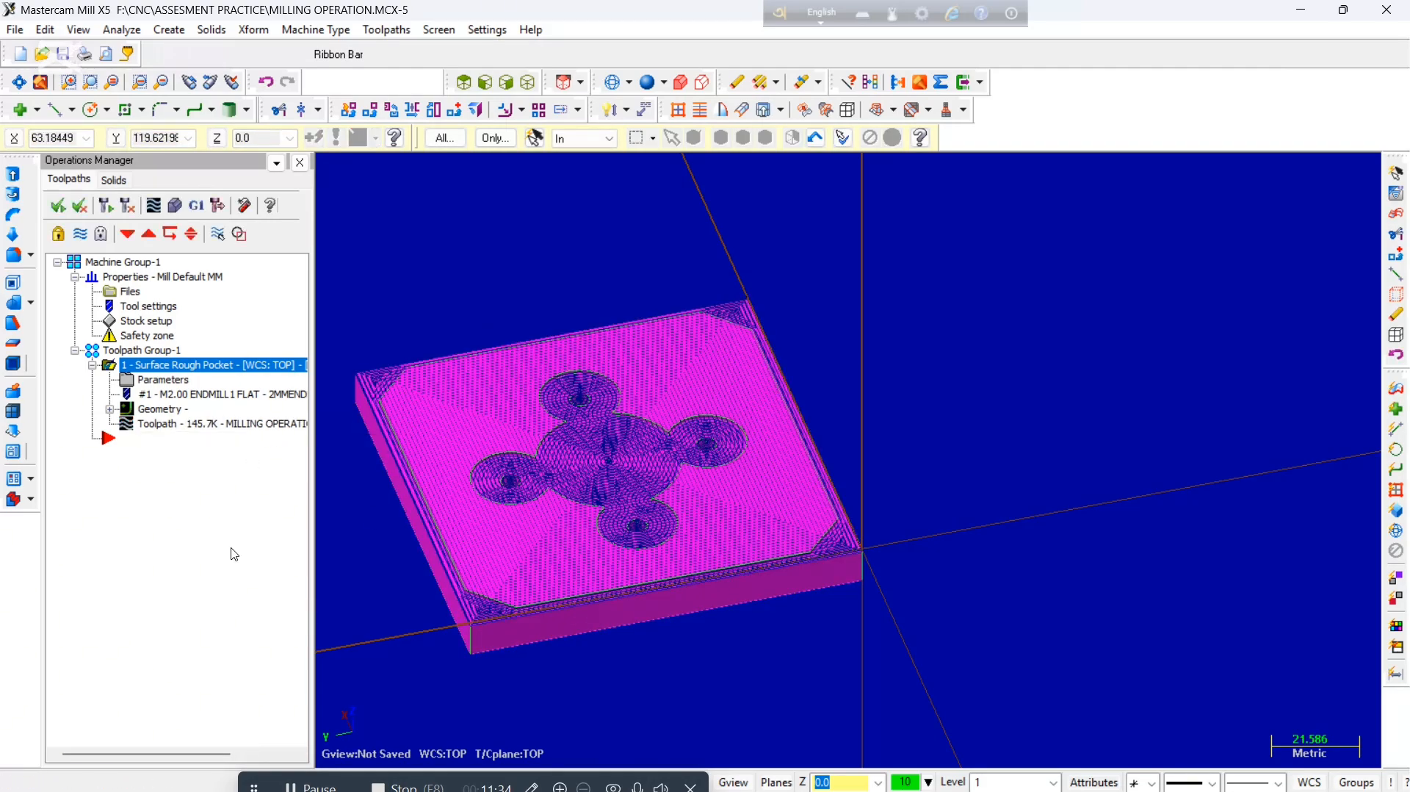
# Verify the surface rough pocket toolpath by running its solid cutting simulation from start to end.
pyautogui.moveTo(625, 220); pyautogui.dragTo(521, 246, button='middle')
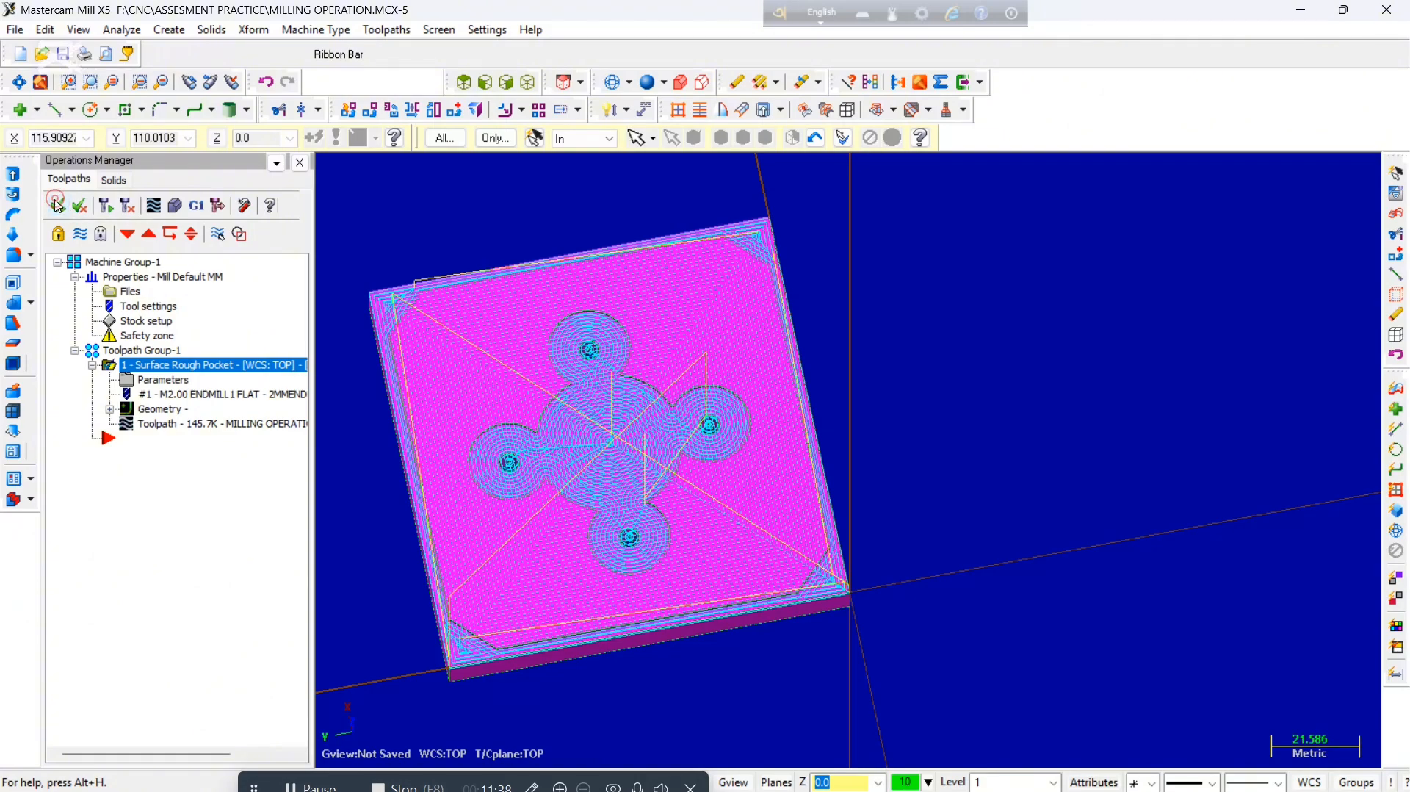
pyautogui.click(104, 204)
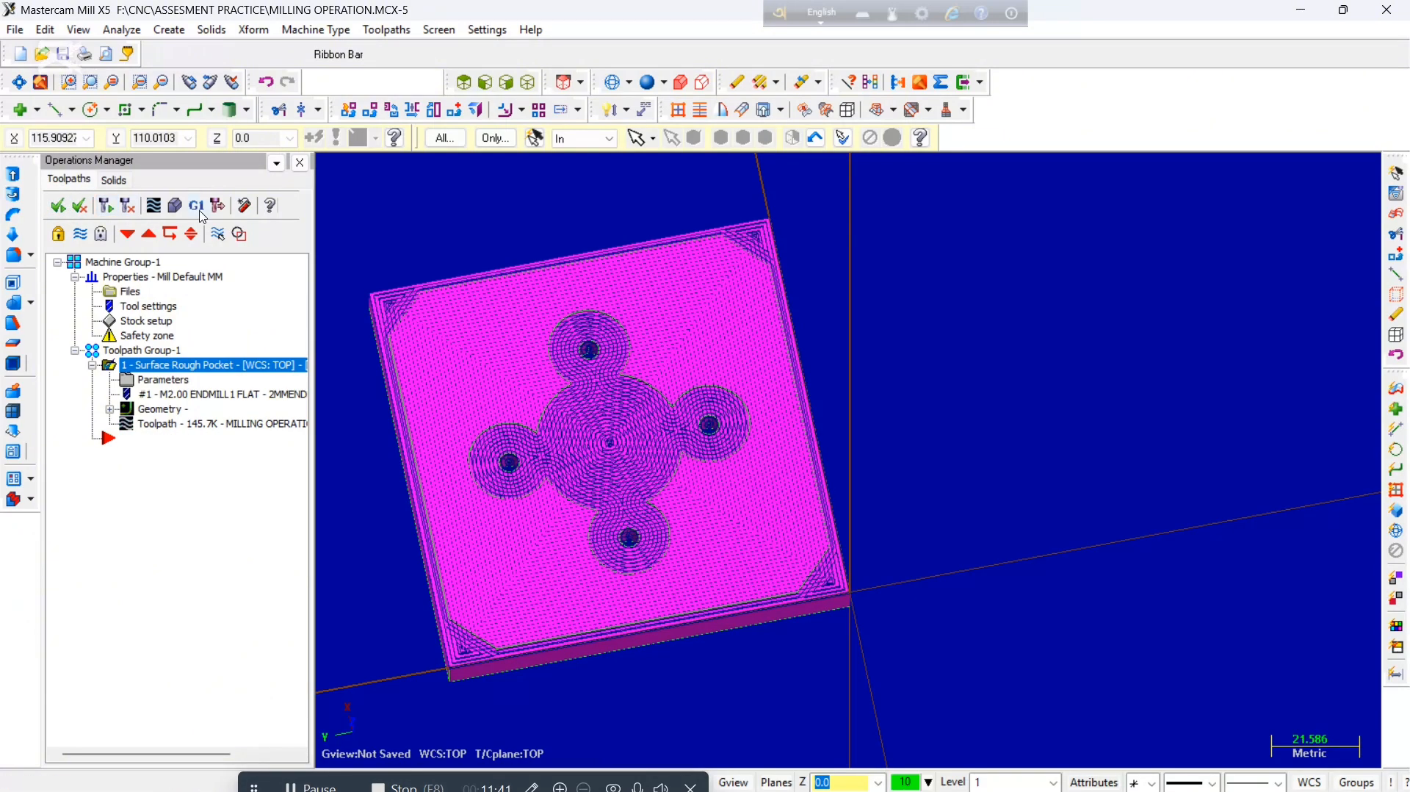
pyautogui.click(172, 205)
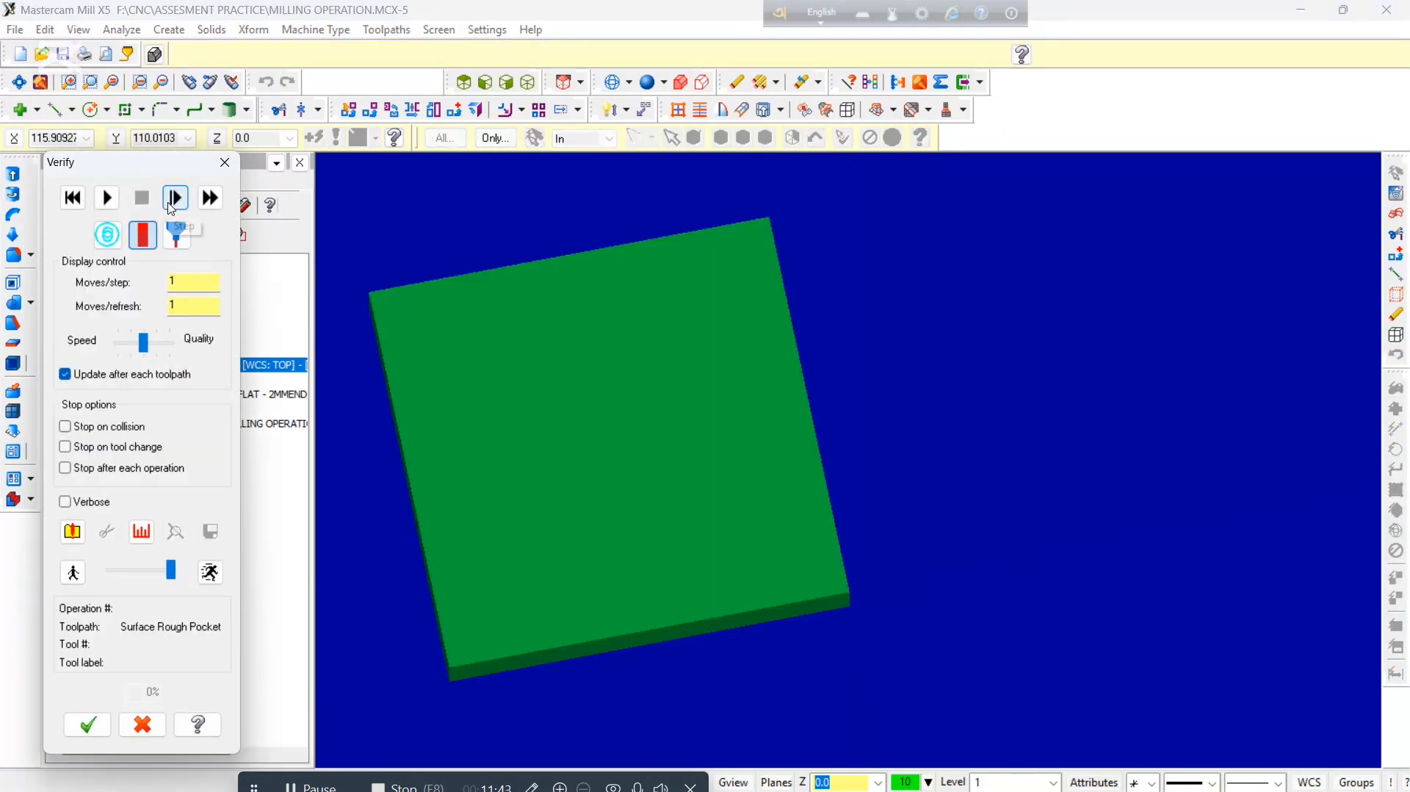
pyautogui.click(107, 200)
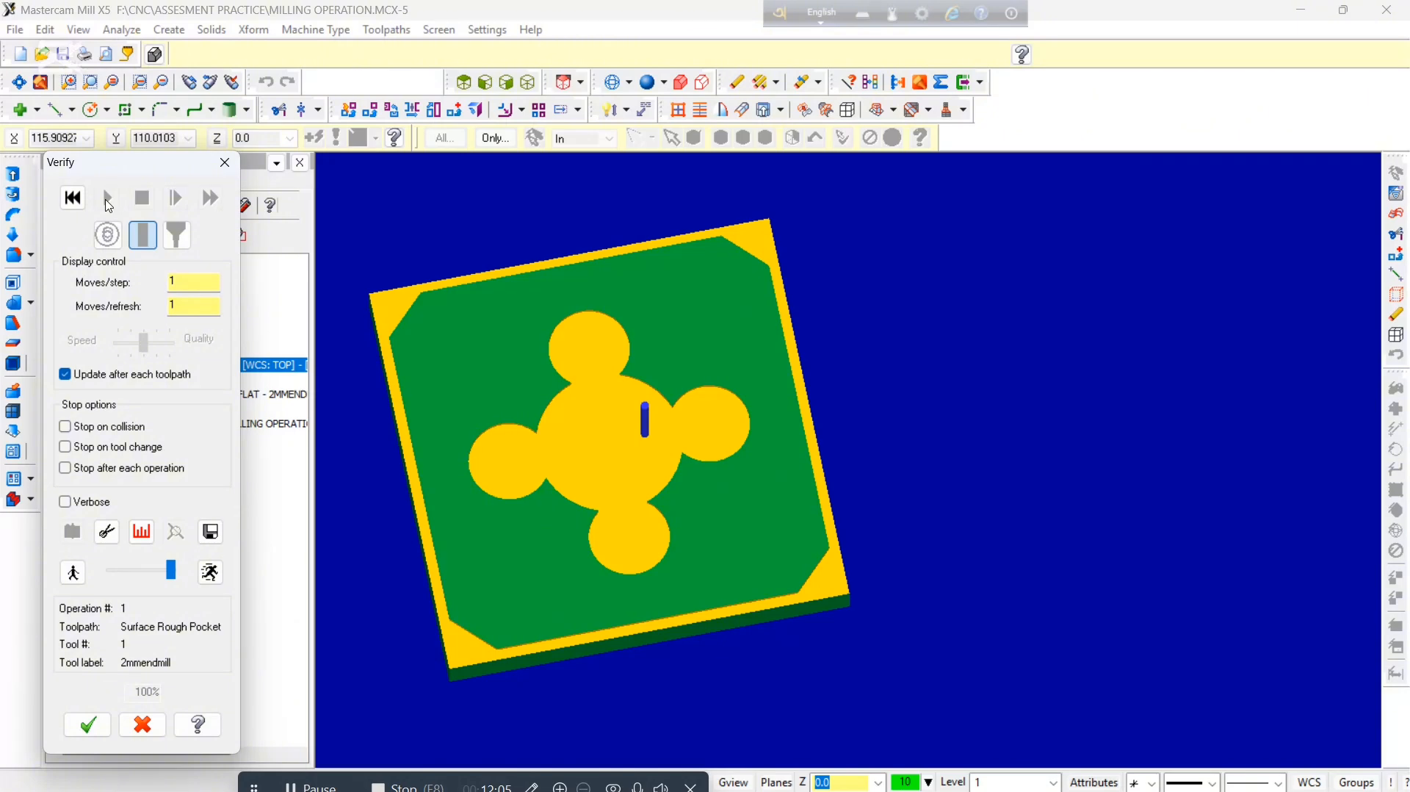
pyautogui.click(225, 163)
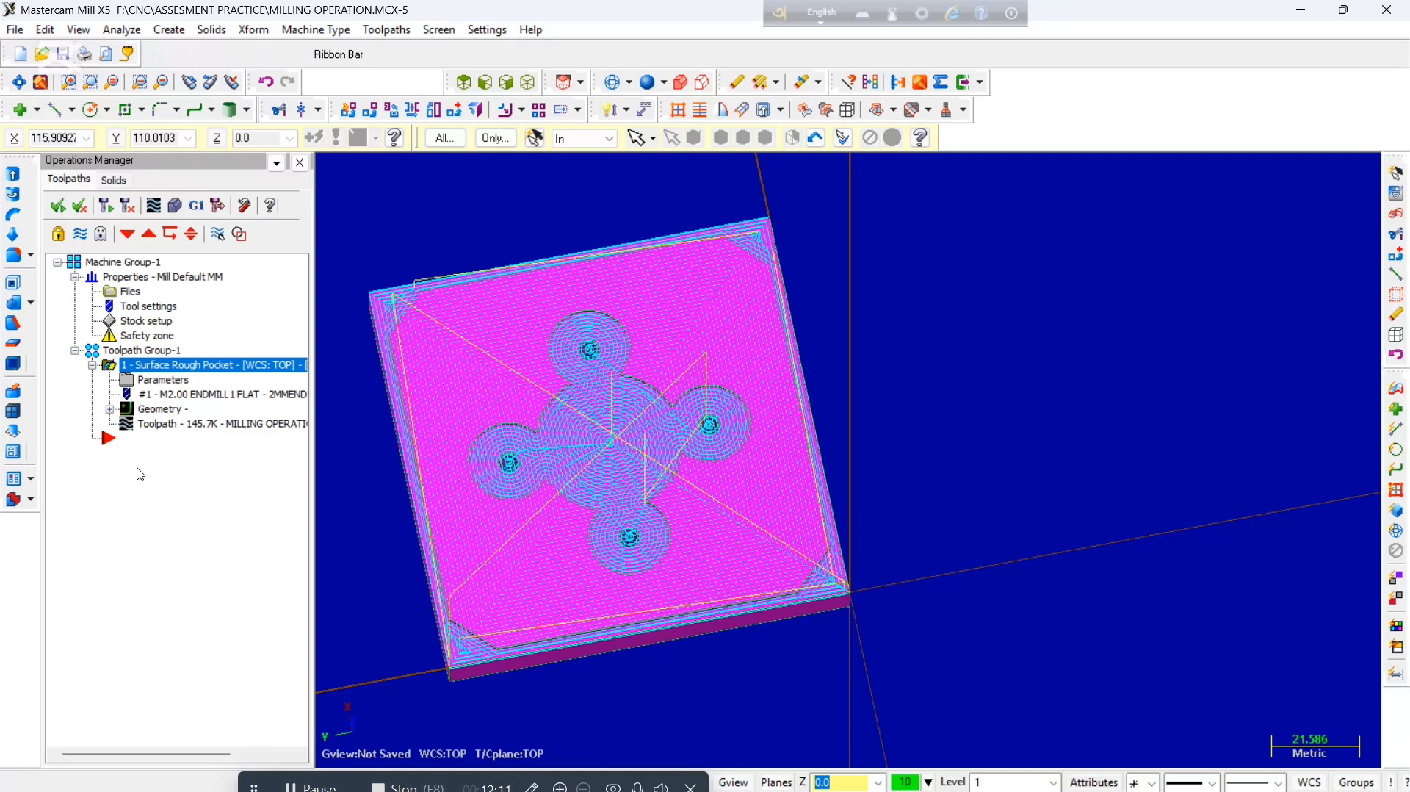
pyautogui.rightClick(140, 474)
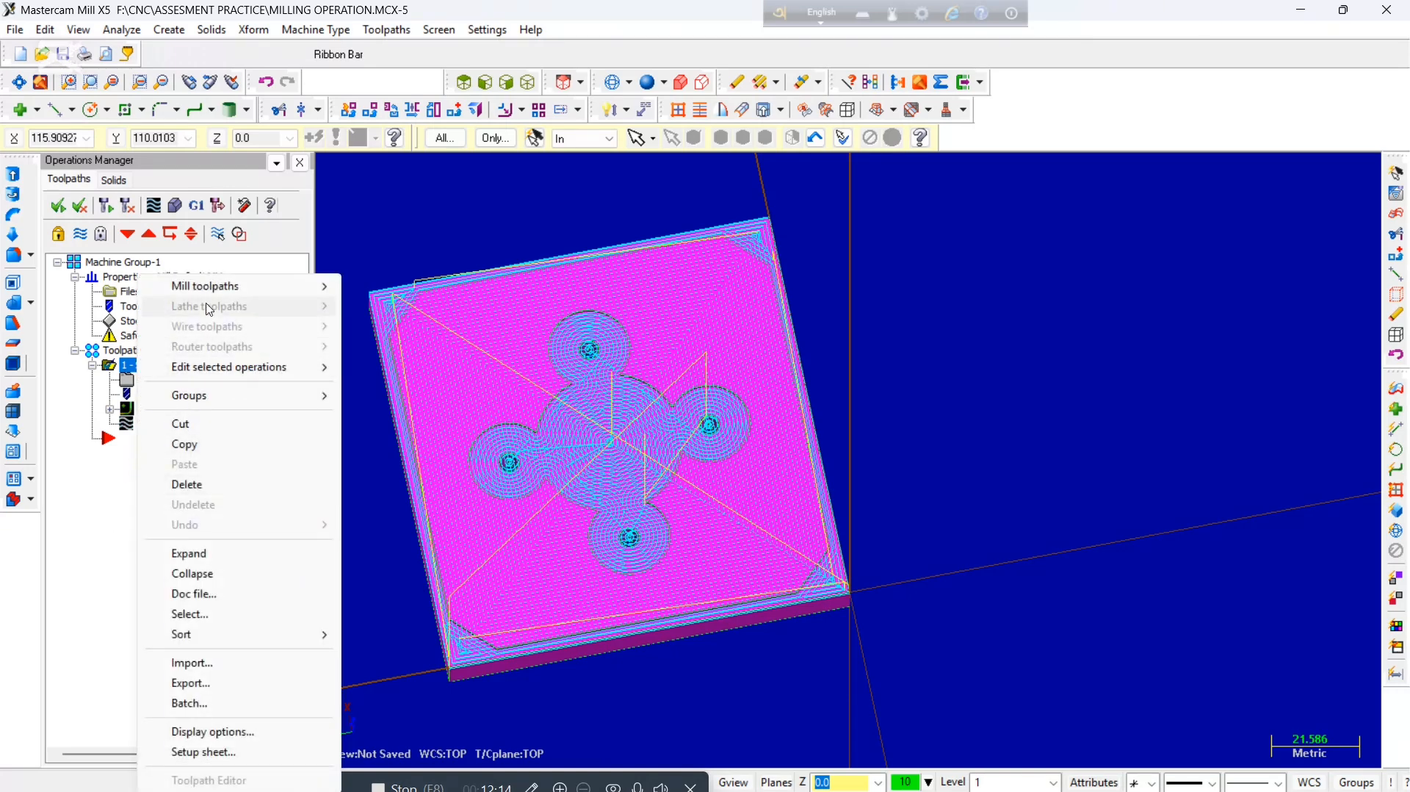
pyautogui.moveTo(214, 294)
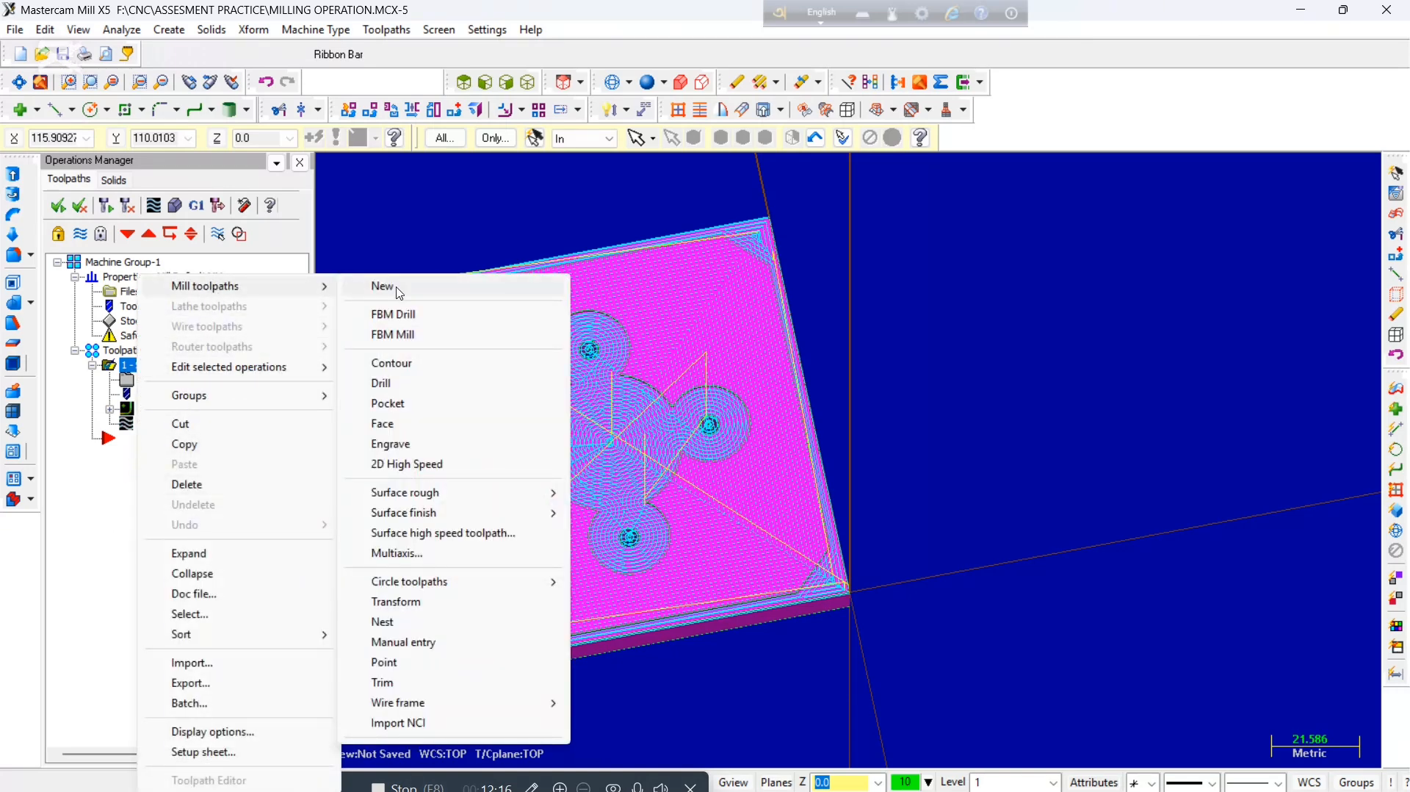
pyautogui.click(387, 385)
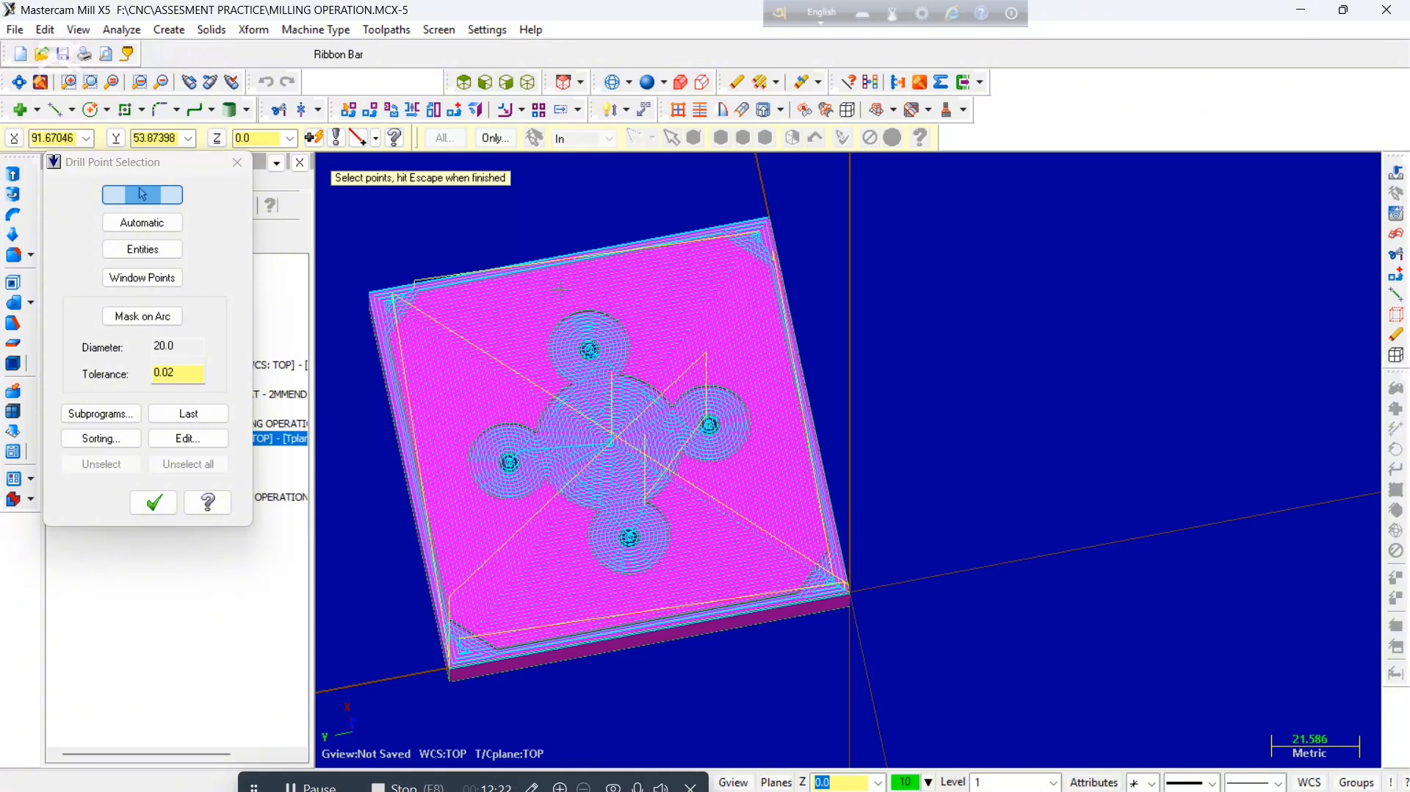
pyautogui.click(248, 170)
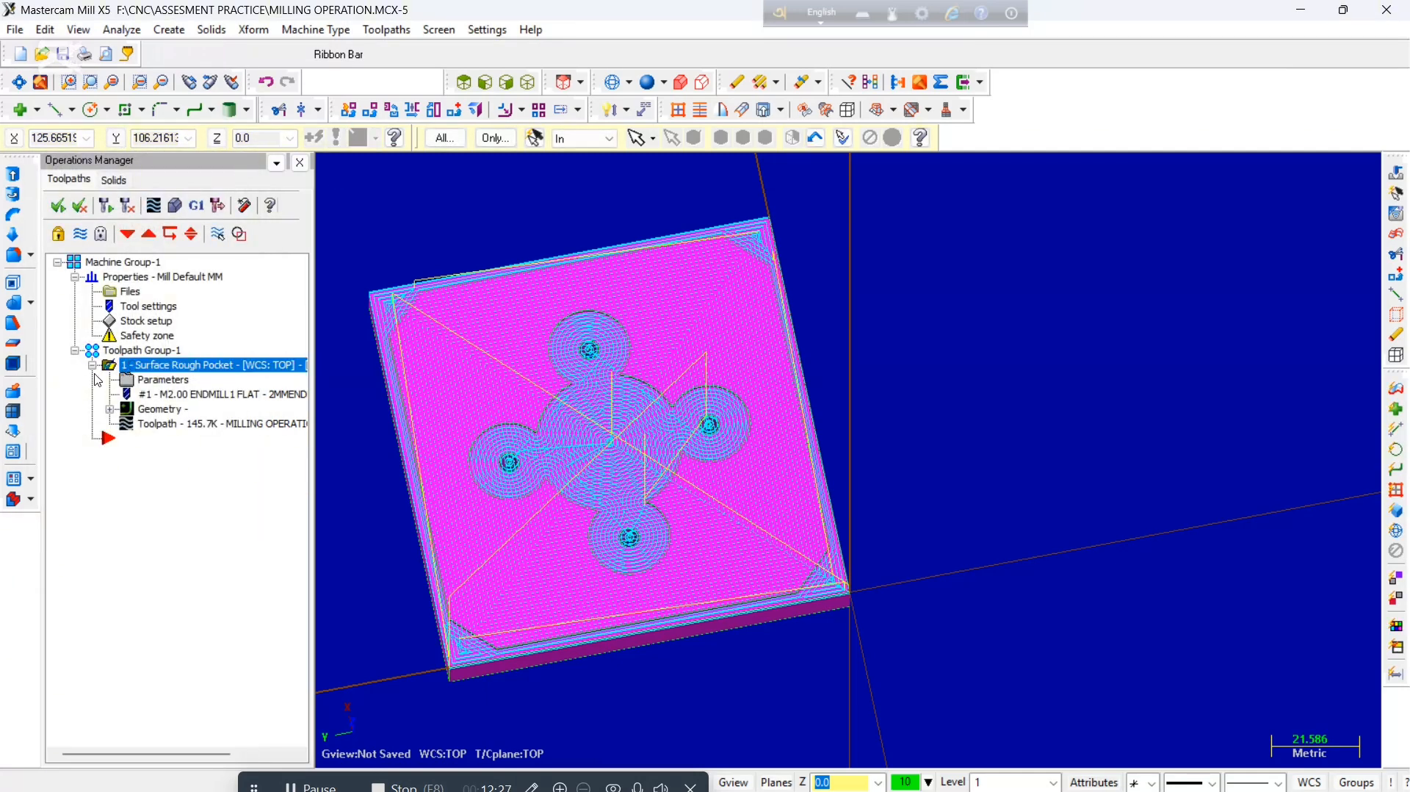
# Hide the rough pocket toolpath display and create a drill toolpath using the centres of the plate's four small holes.
pyautogui.click(81, 236)
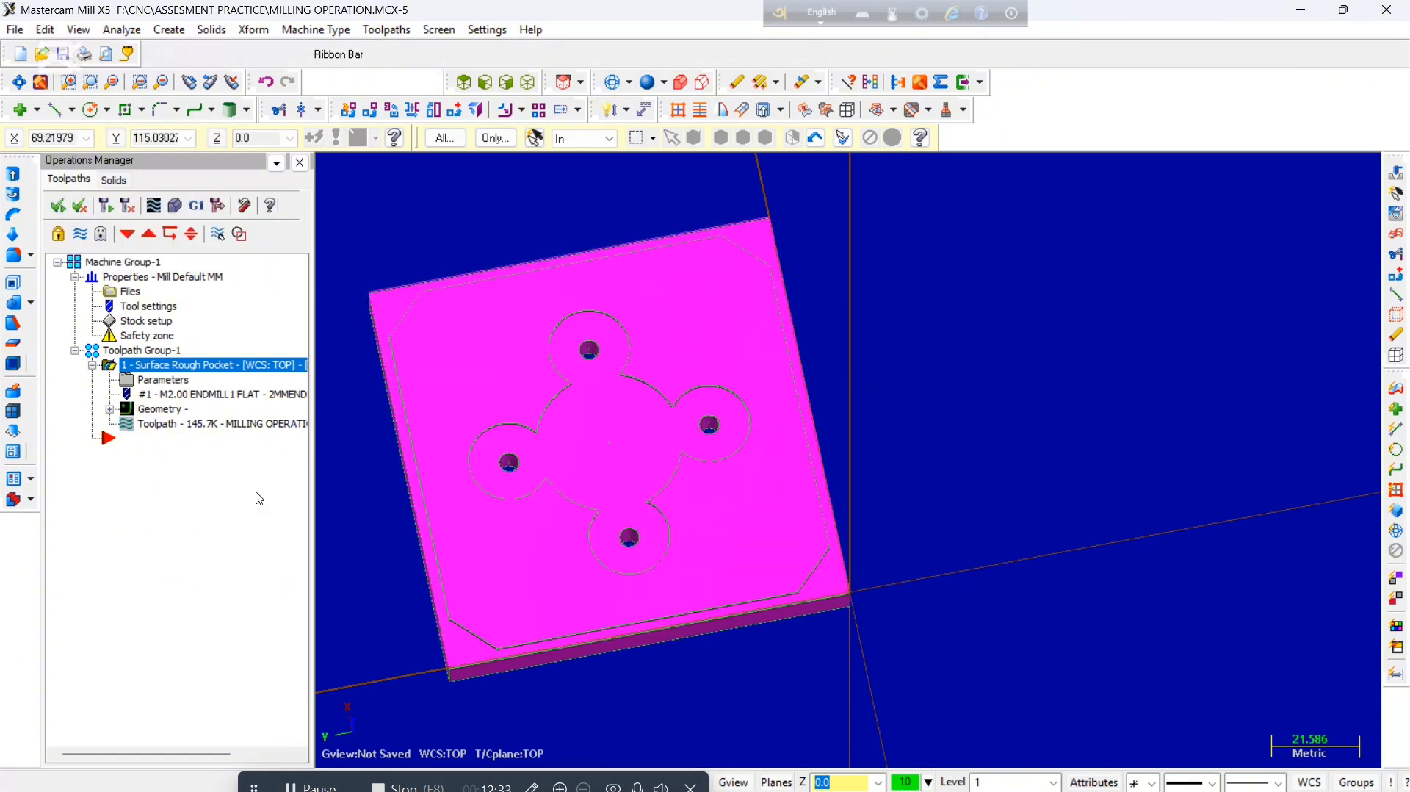
pyautogui.rightClick(181, 499)
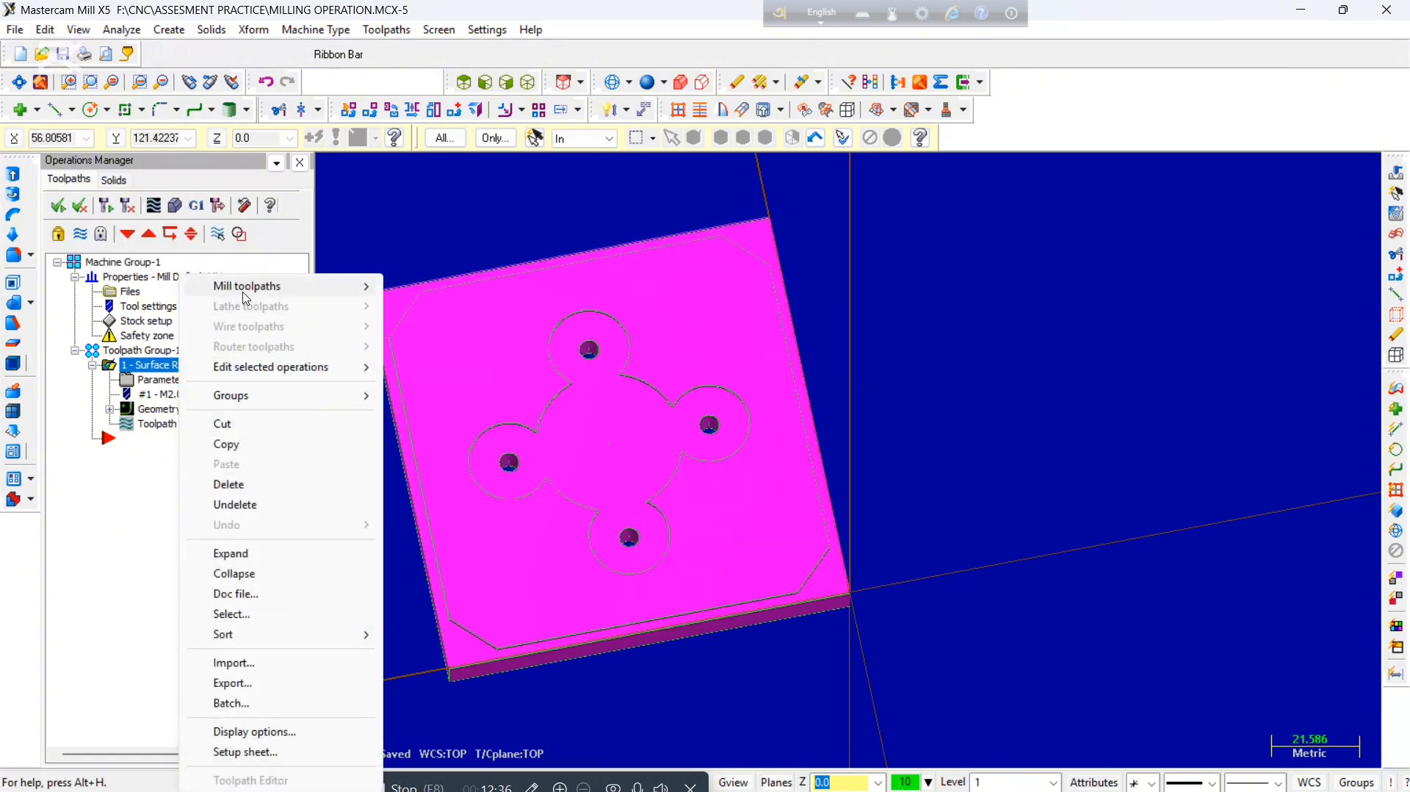
pyautogui.moveTo(247, 297)
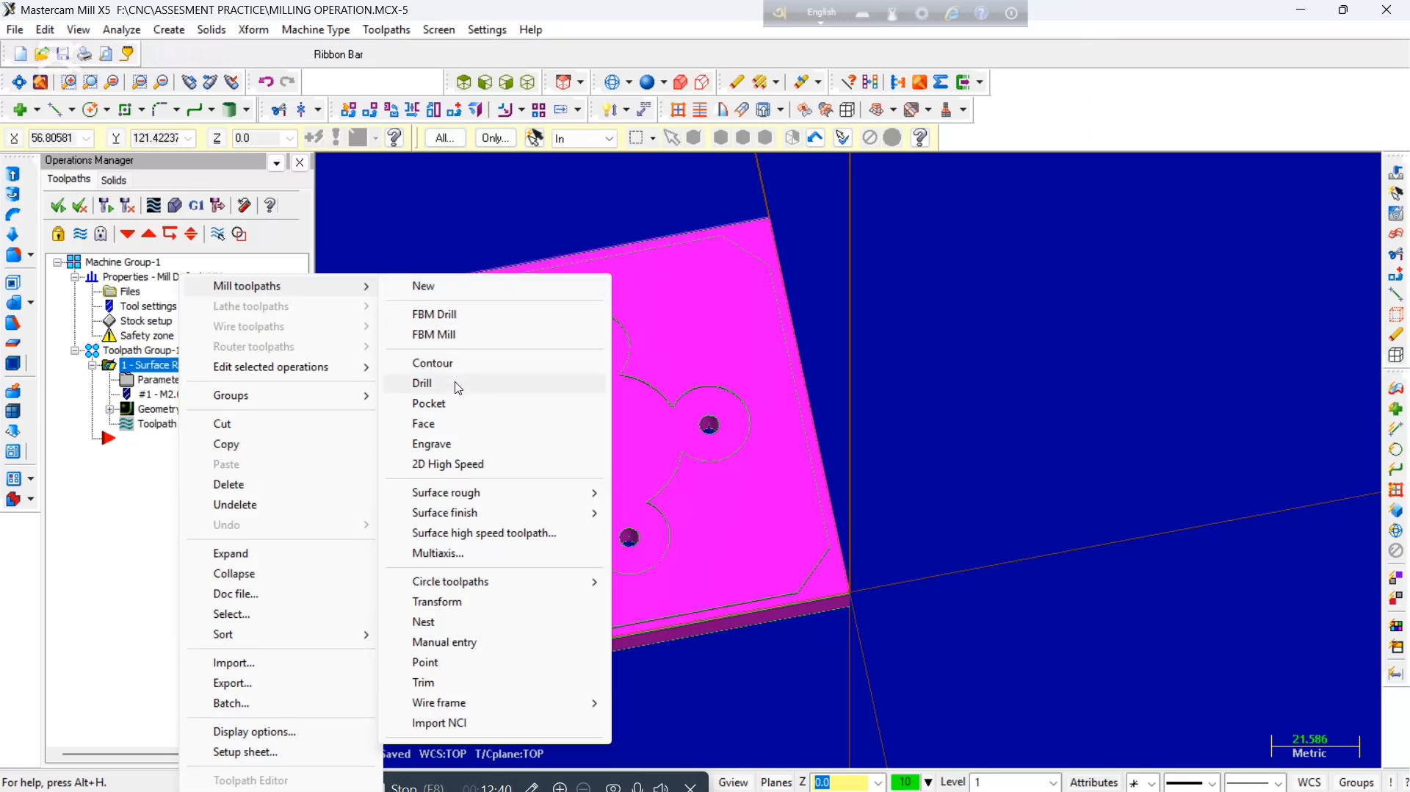
pyautogui.click(457, 388)
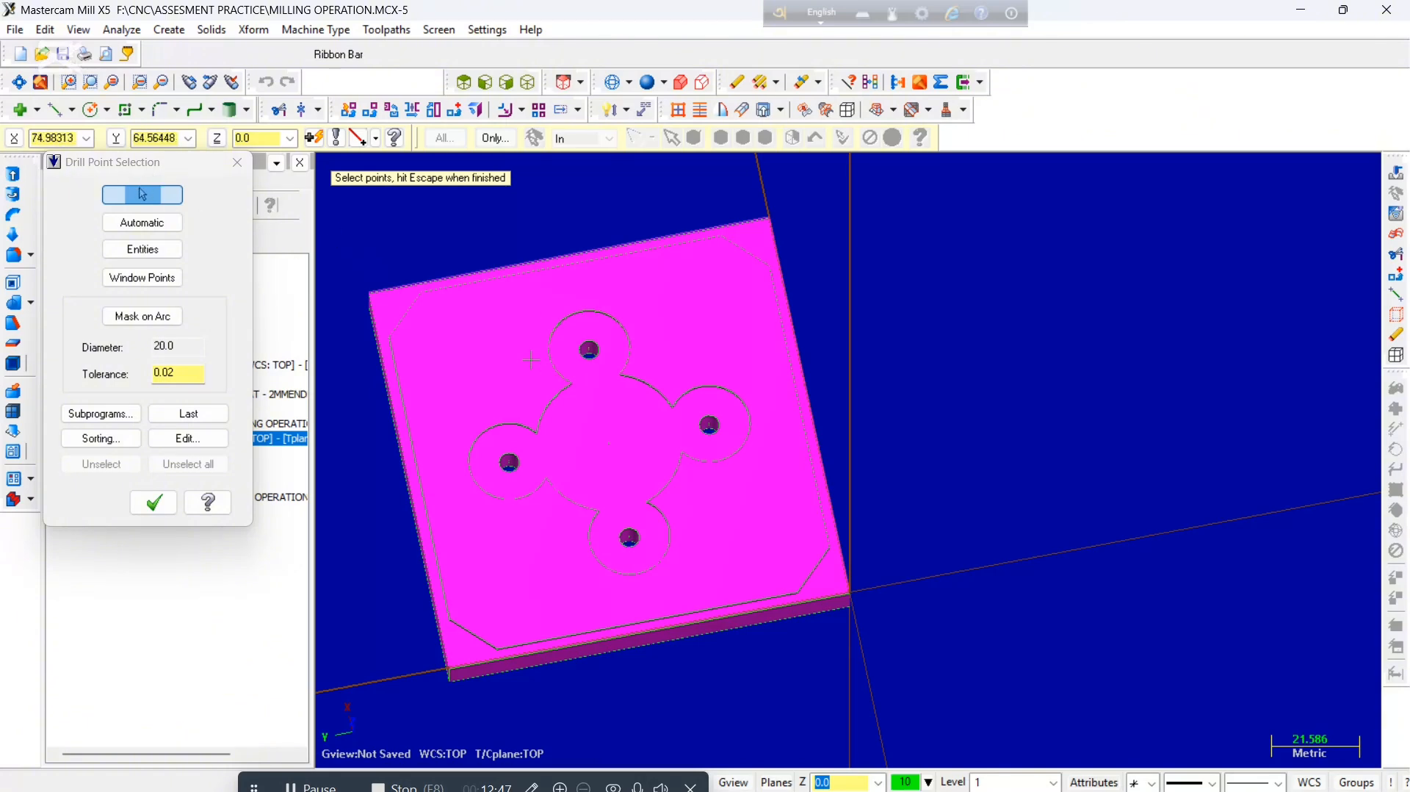
pyautogui.scroll(1, 589, 343)
pyautogui.scroll(3, 589, 343)
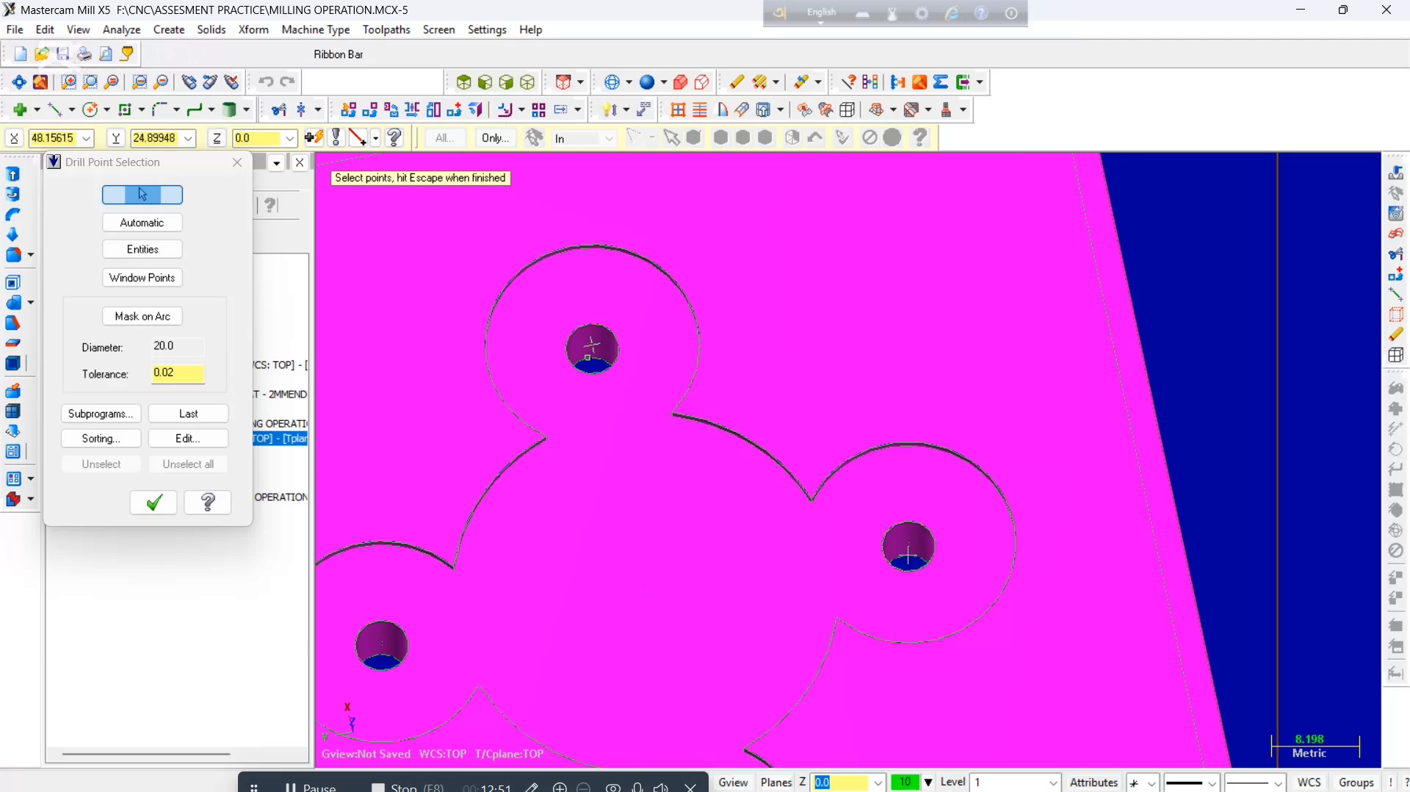
pyautogui.moveTo(909, 551); pyautogui.dragTo(859, 543, button='middle')
pyautogui.scroll(-2, 581, 679)
pyautogui.click(595, 745)
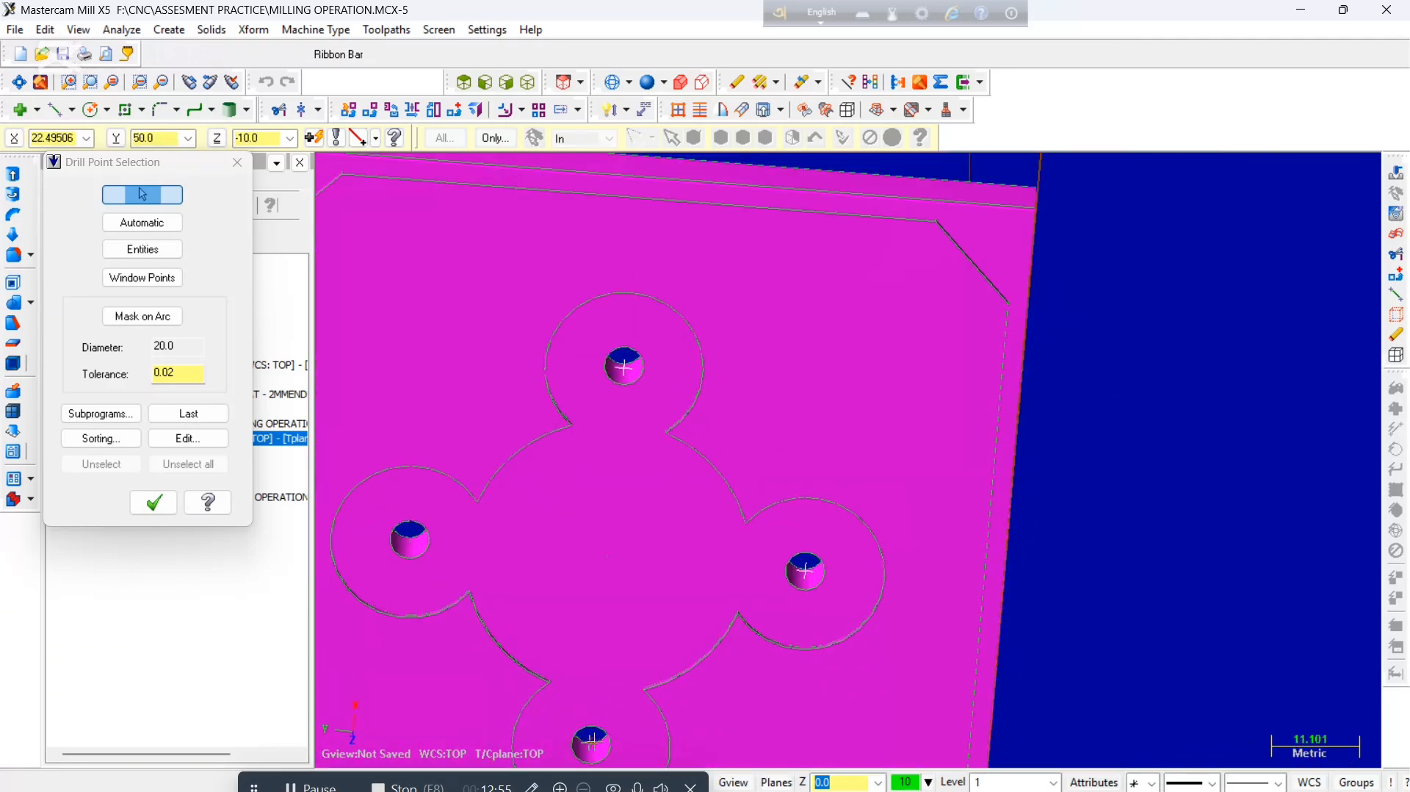
pyautogui.click(409, 537)
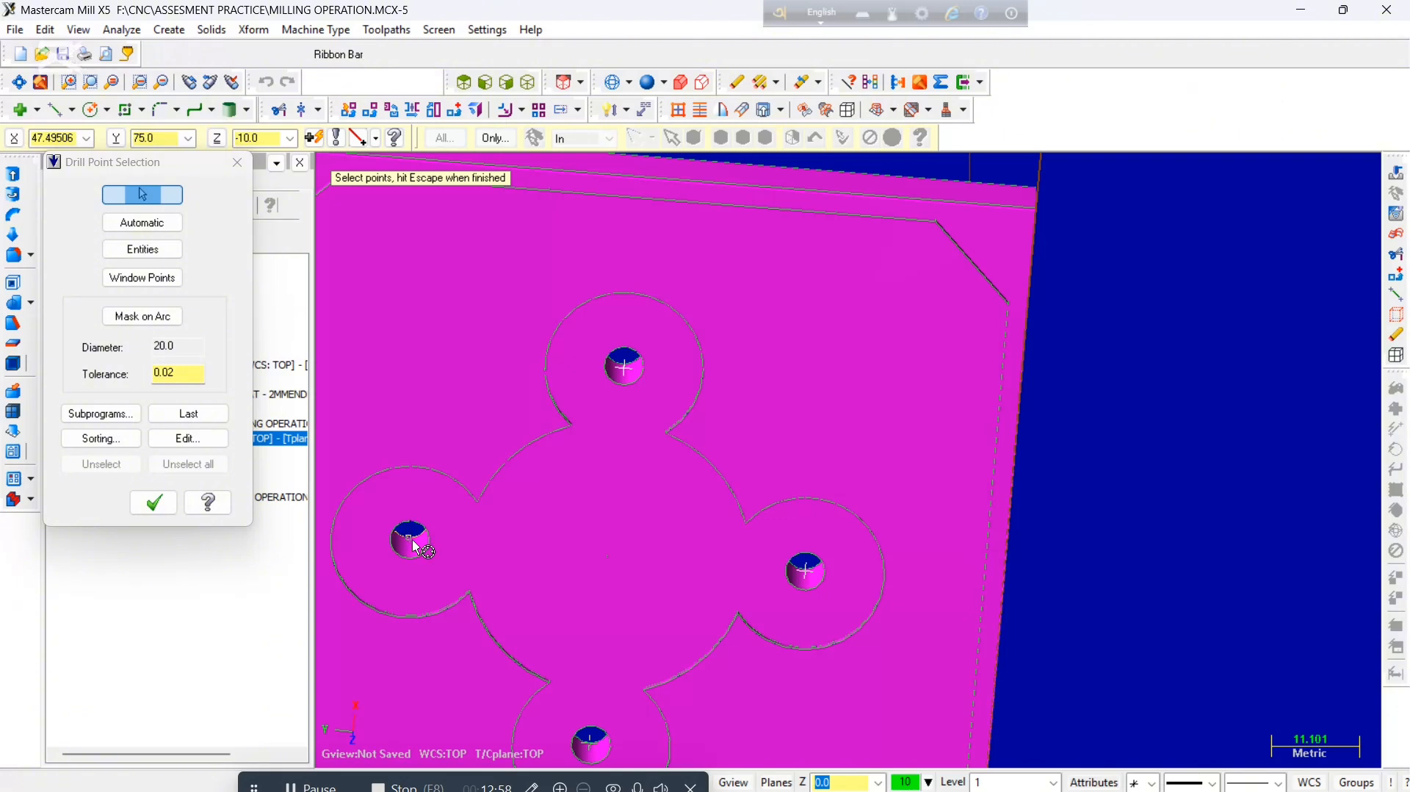
pyautogui.scroll(-2, 415, 547)
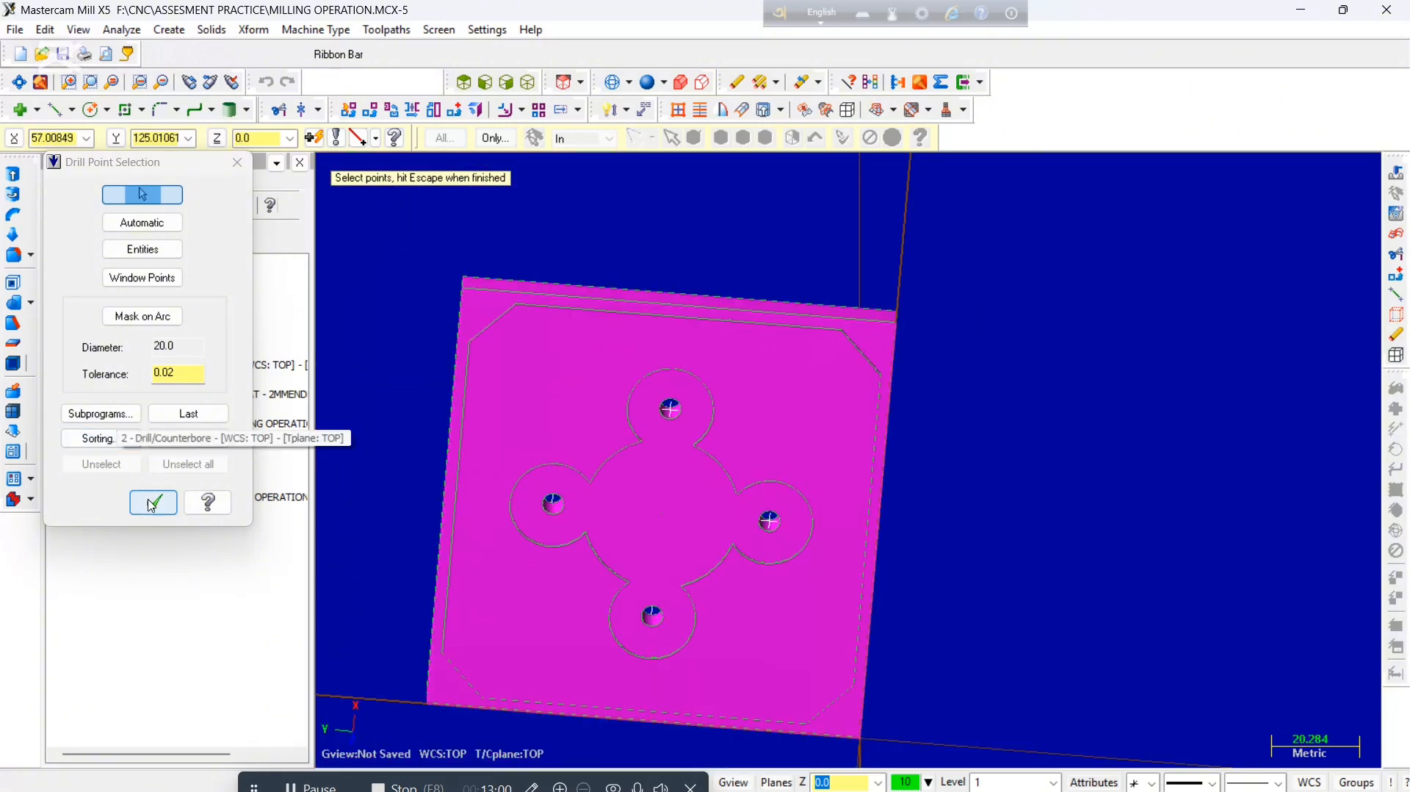
pyautogui.click(152, 504)
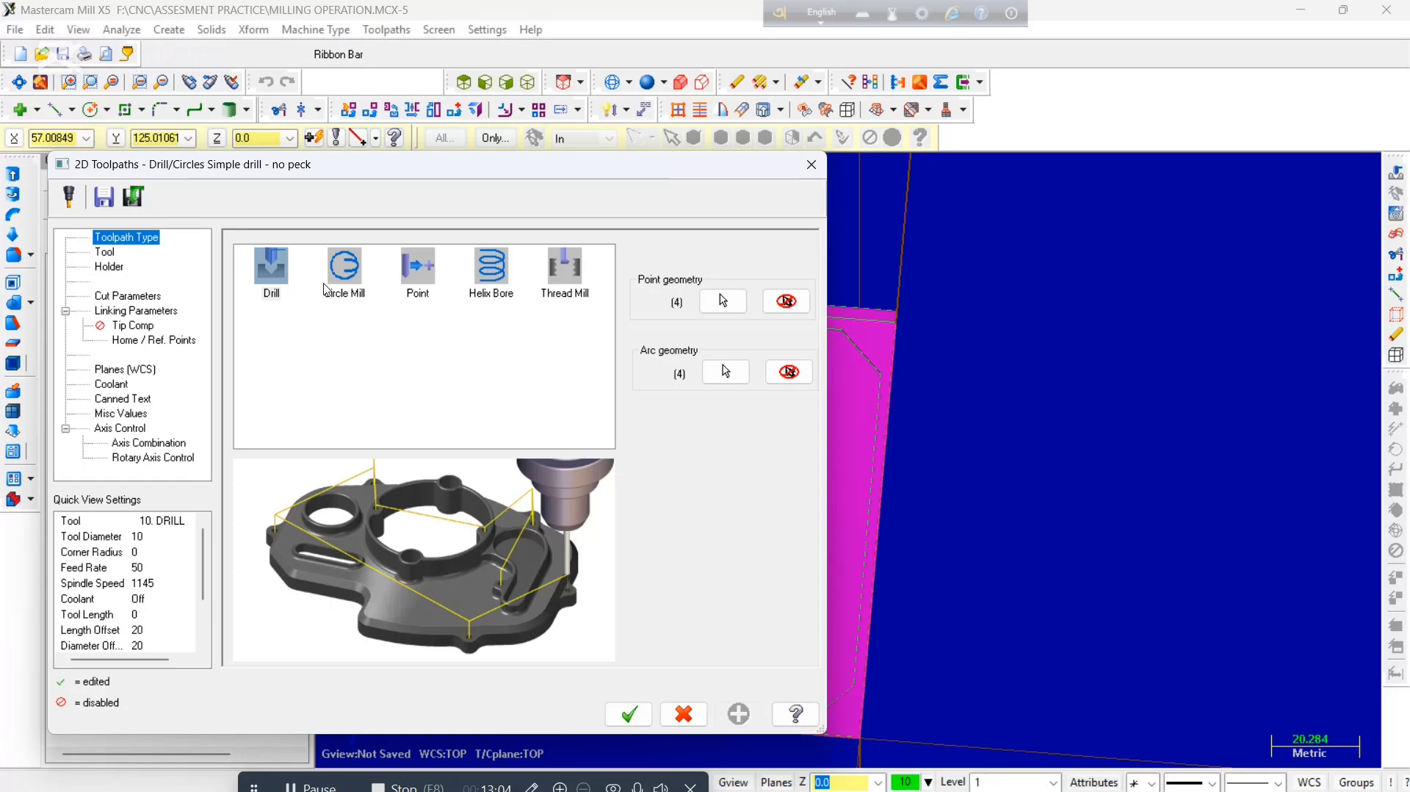
# Create a new tool of type Drill for the drill toolpath.
pyautogui.click(106, 253)
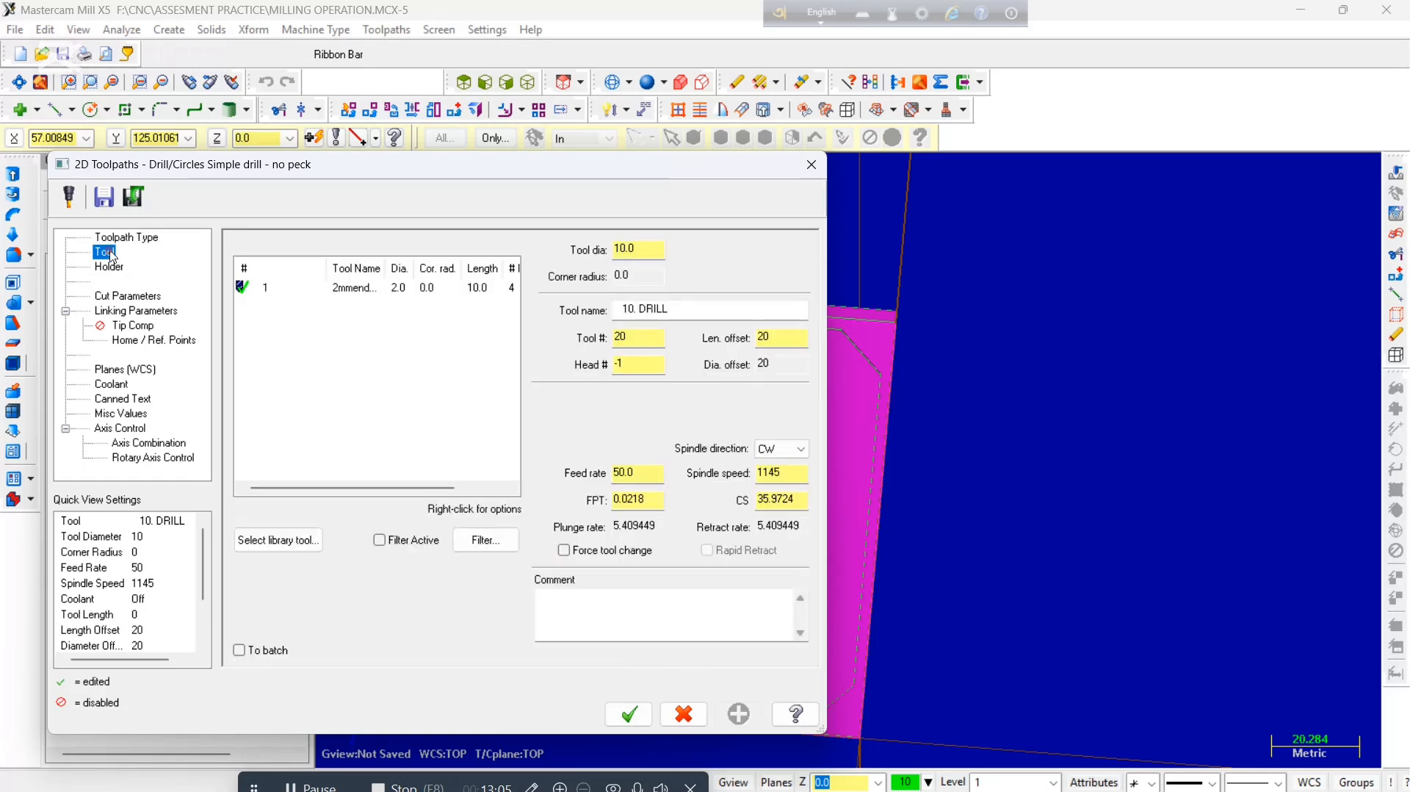
pyautogui.rightClick(374, 329)
pyautogui.click(420, 359)
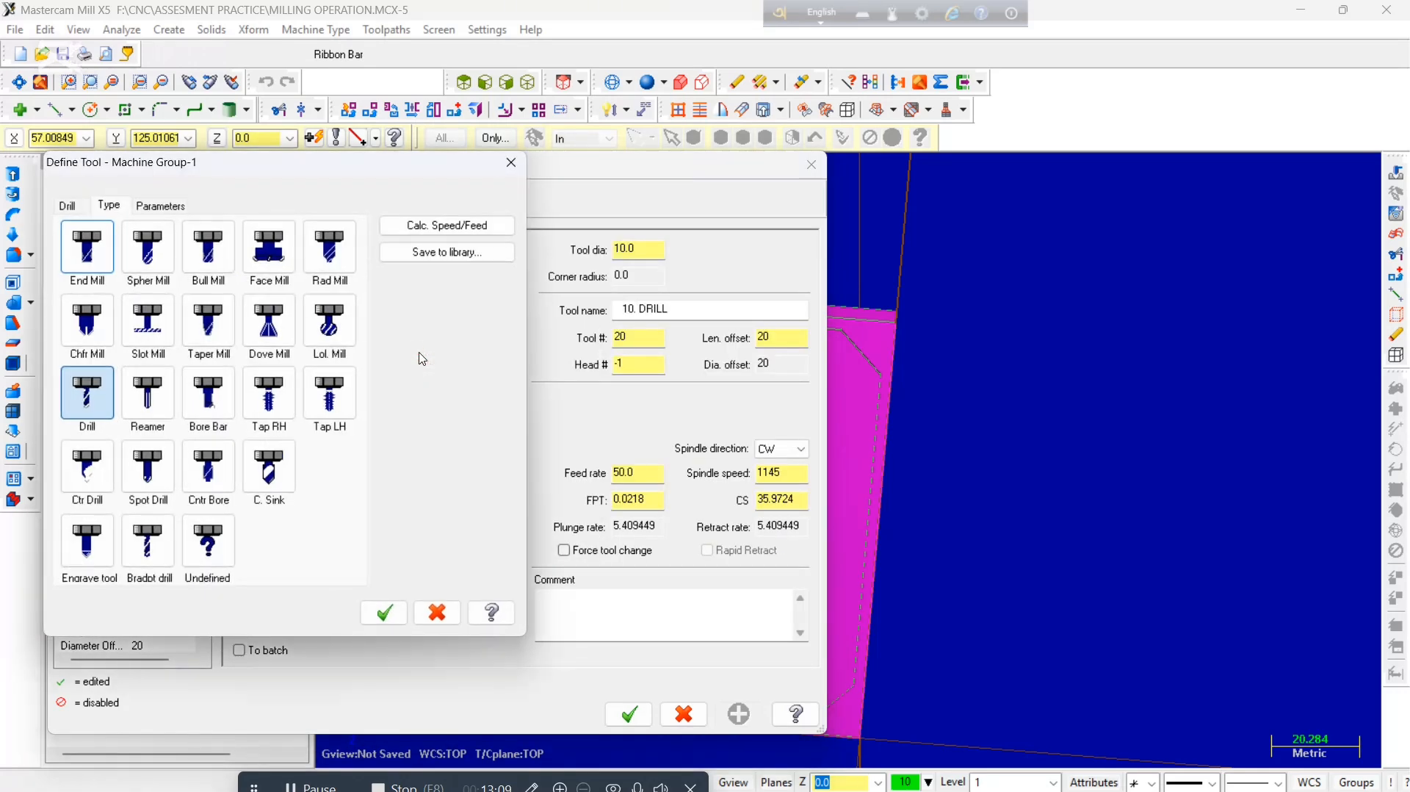
pyautogui.click(82, 404)
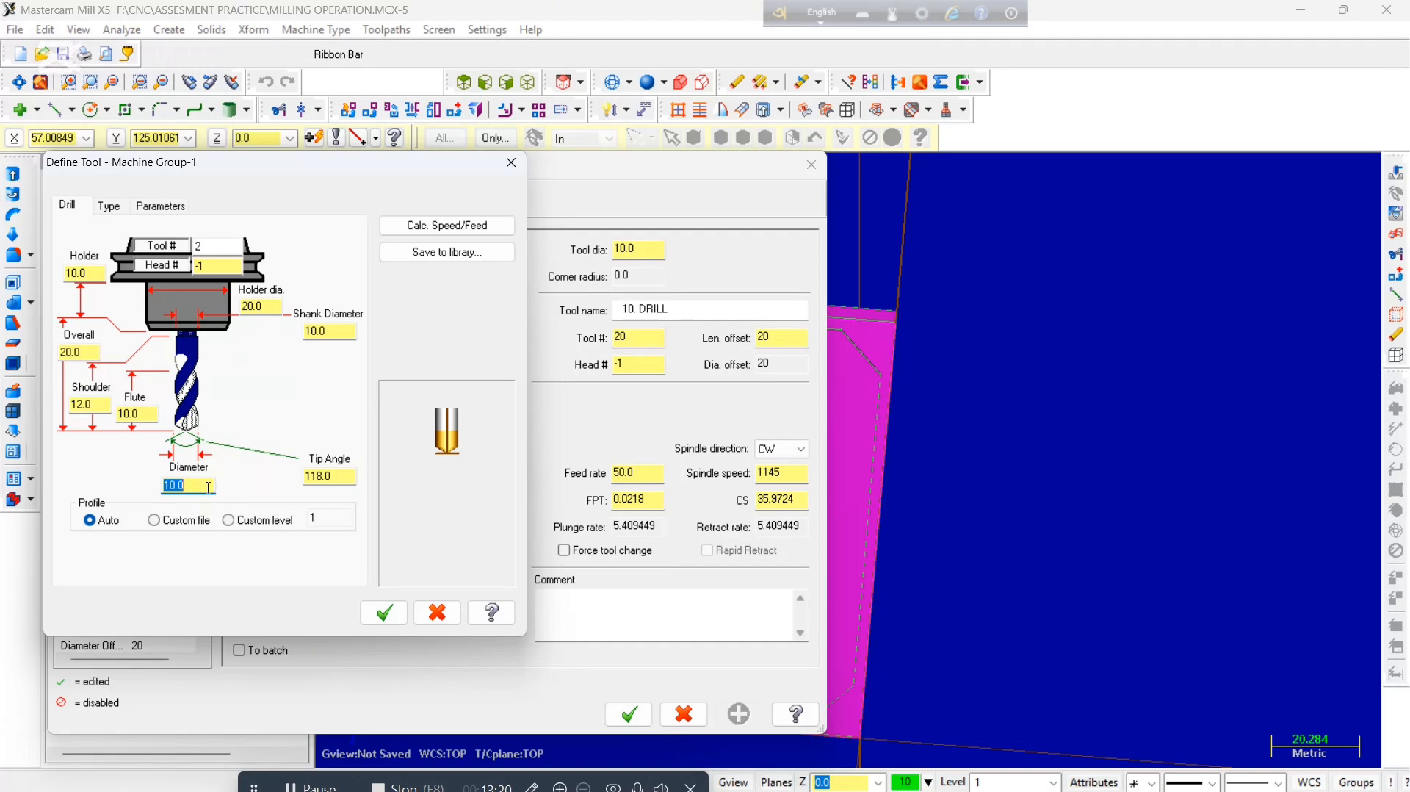
# Set the new drill's diameter to 5 mm, flute length to 20 mm and tool number to 1.
pyautogui.moveTo(206, 486); pyautogui.dragTo(4, 503)
pyautogui.write('5')
pyautogui.click(145, 417)
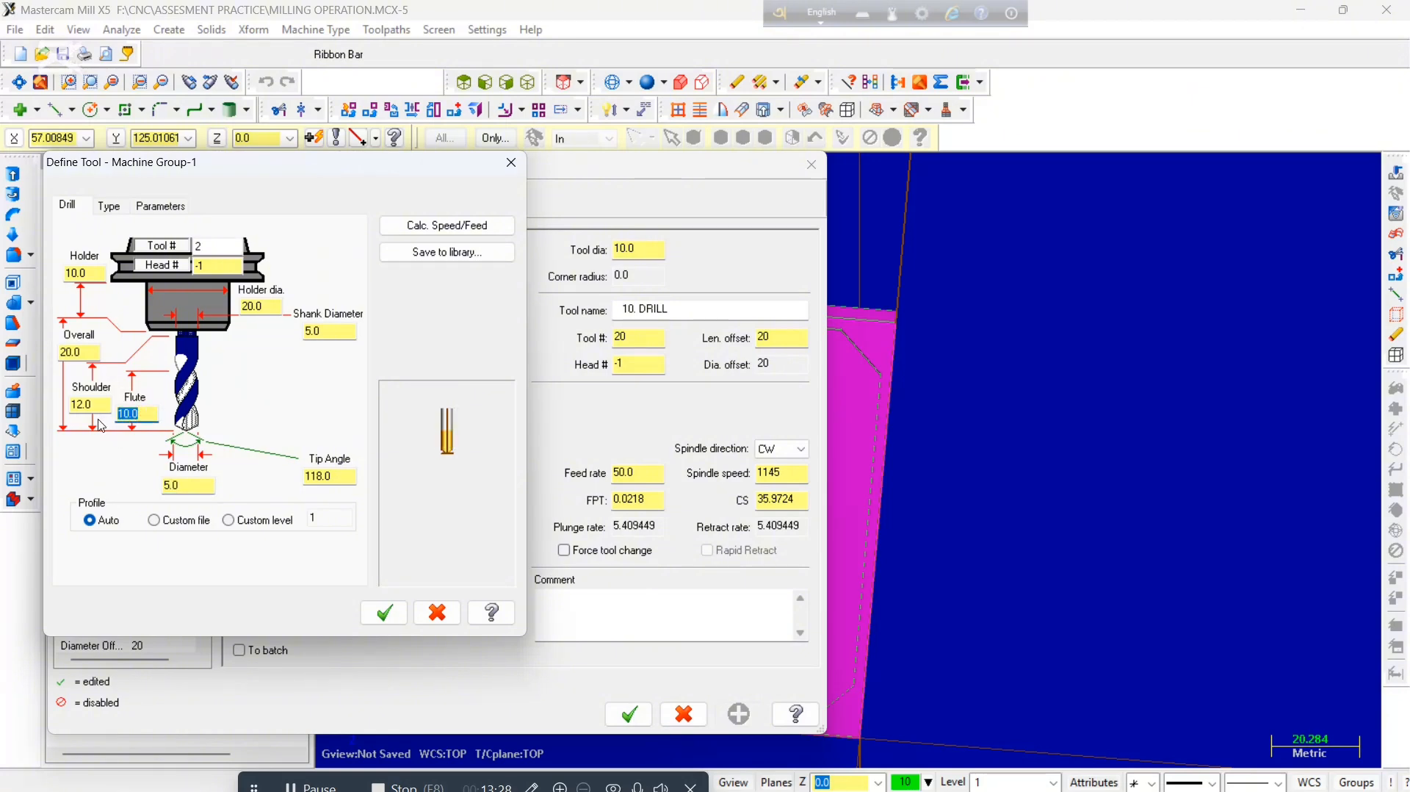
pyautogui.write('20')
pyautogui.click(197, 248)
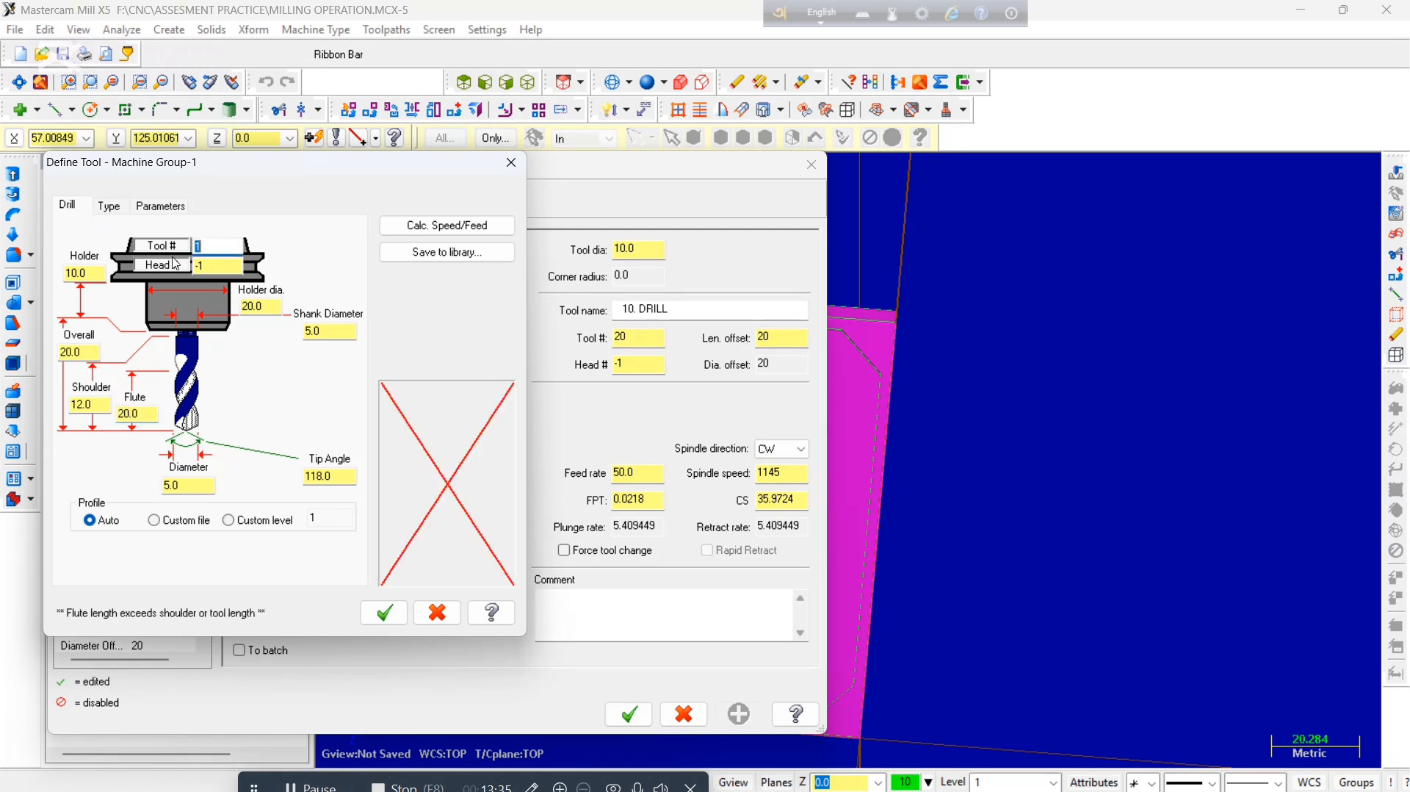
# Name the new tool 5mmdrill and accept its definition with the adjusted tool settings.
pyautogui.click(166, 208)
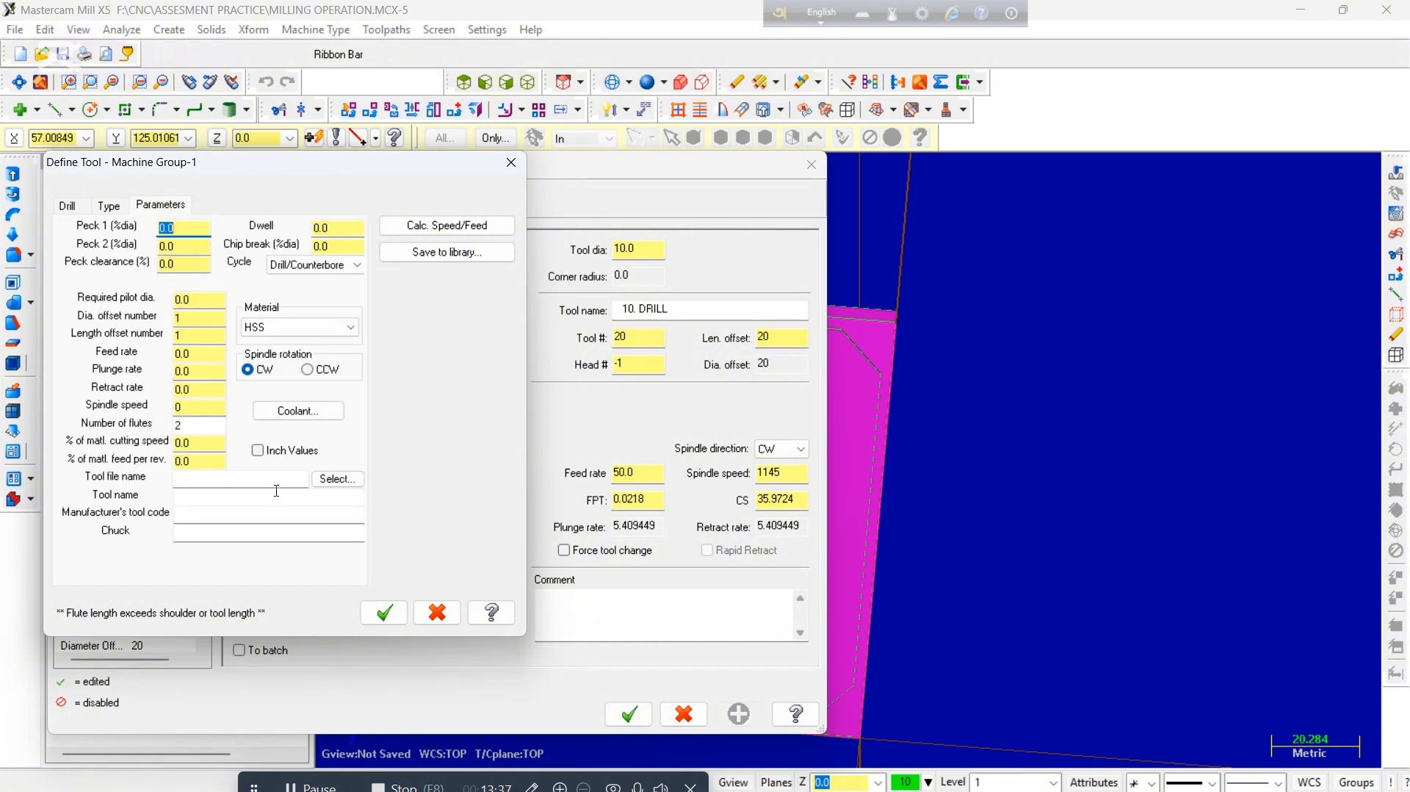
pyautogui.click(246, 494)
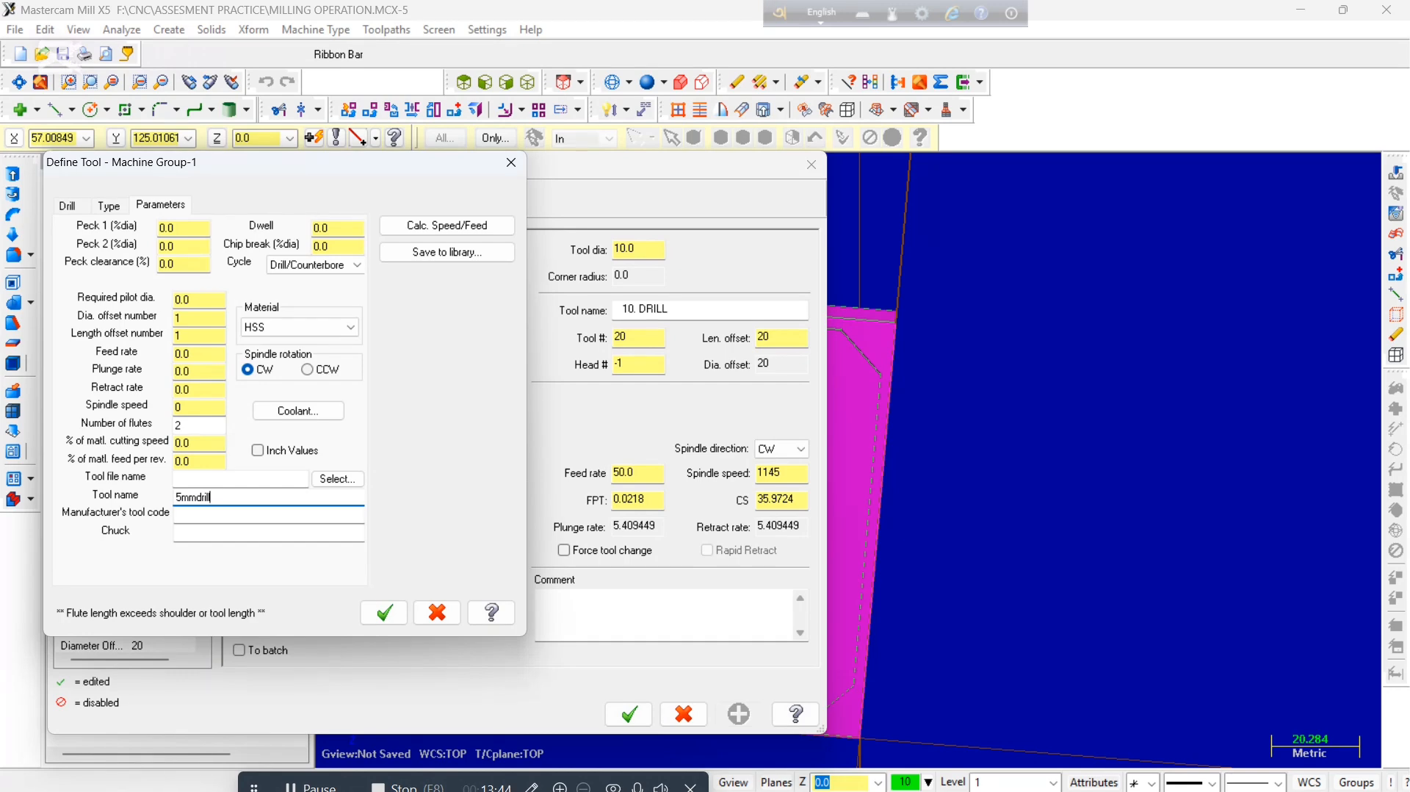
pyautogui.click(386, 614)
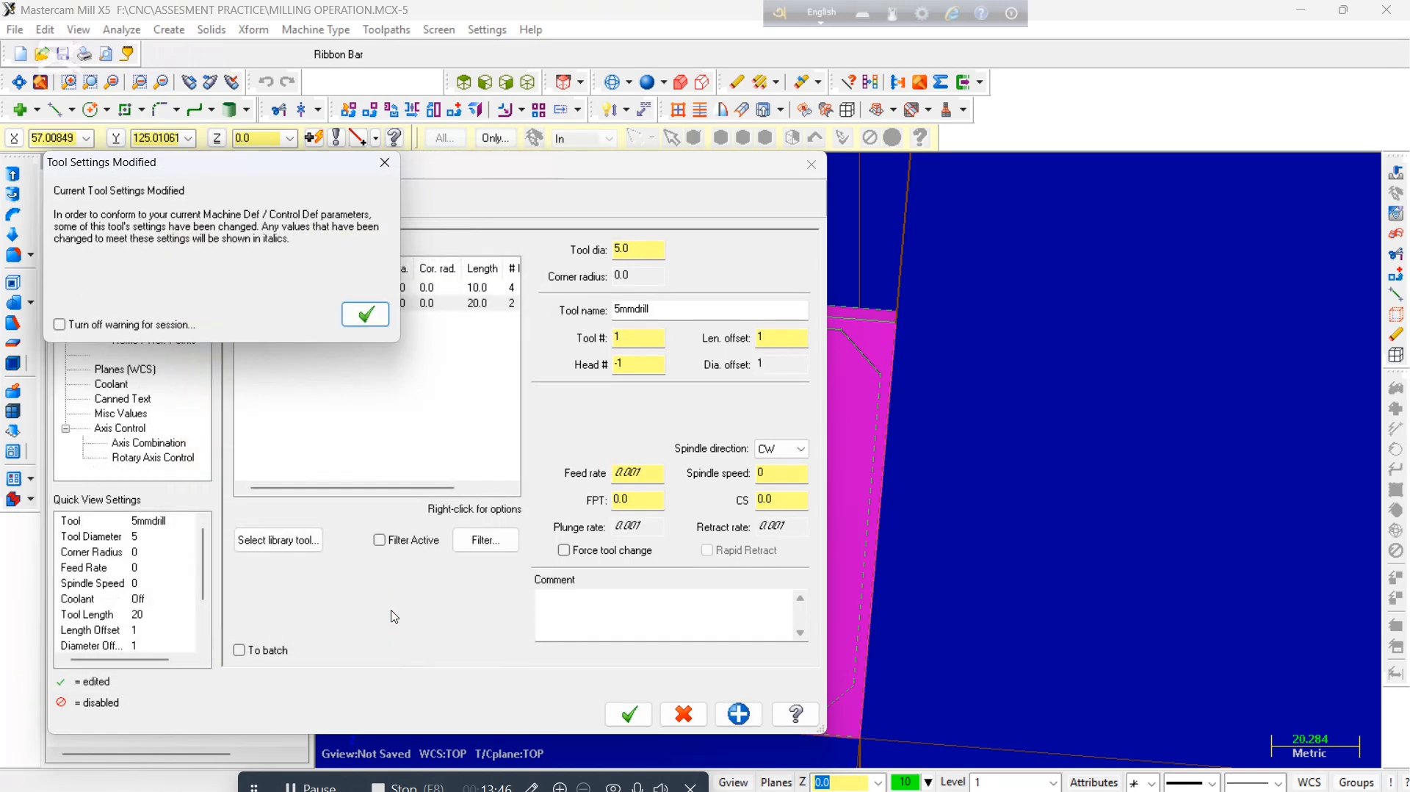
pyautogui.click(366, 315)
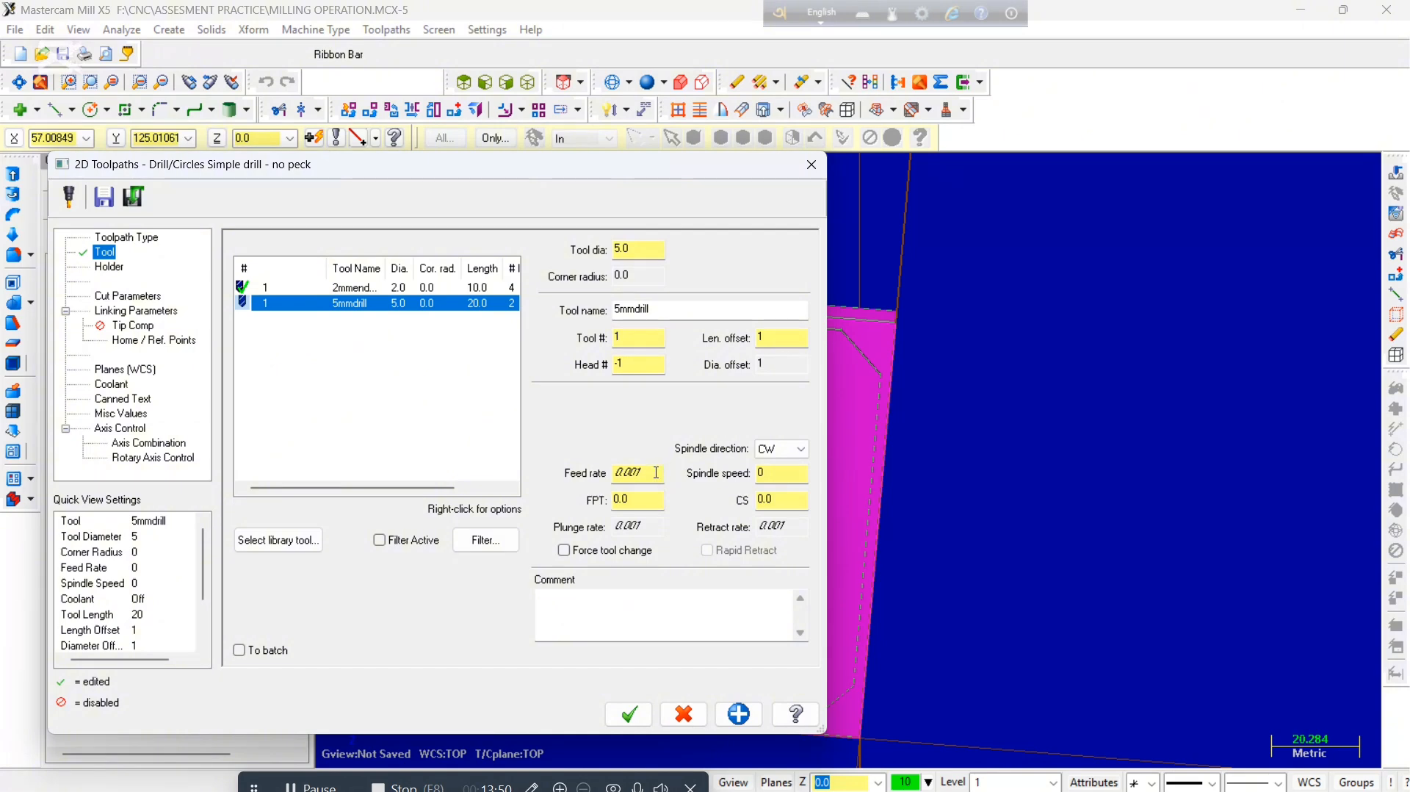
# Set the 5mmdrill tool's feed rate to 600 and spindle speed to 1000.
pyautogui.doubleClick(656, 472)
pyautogui.write('4')
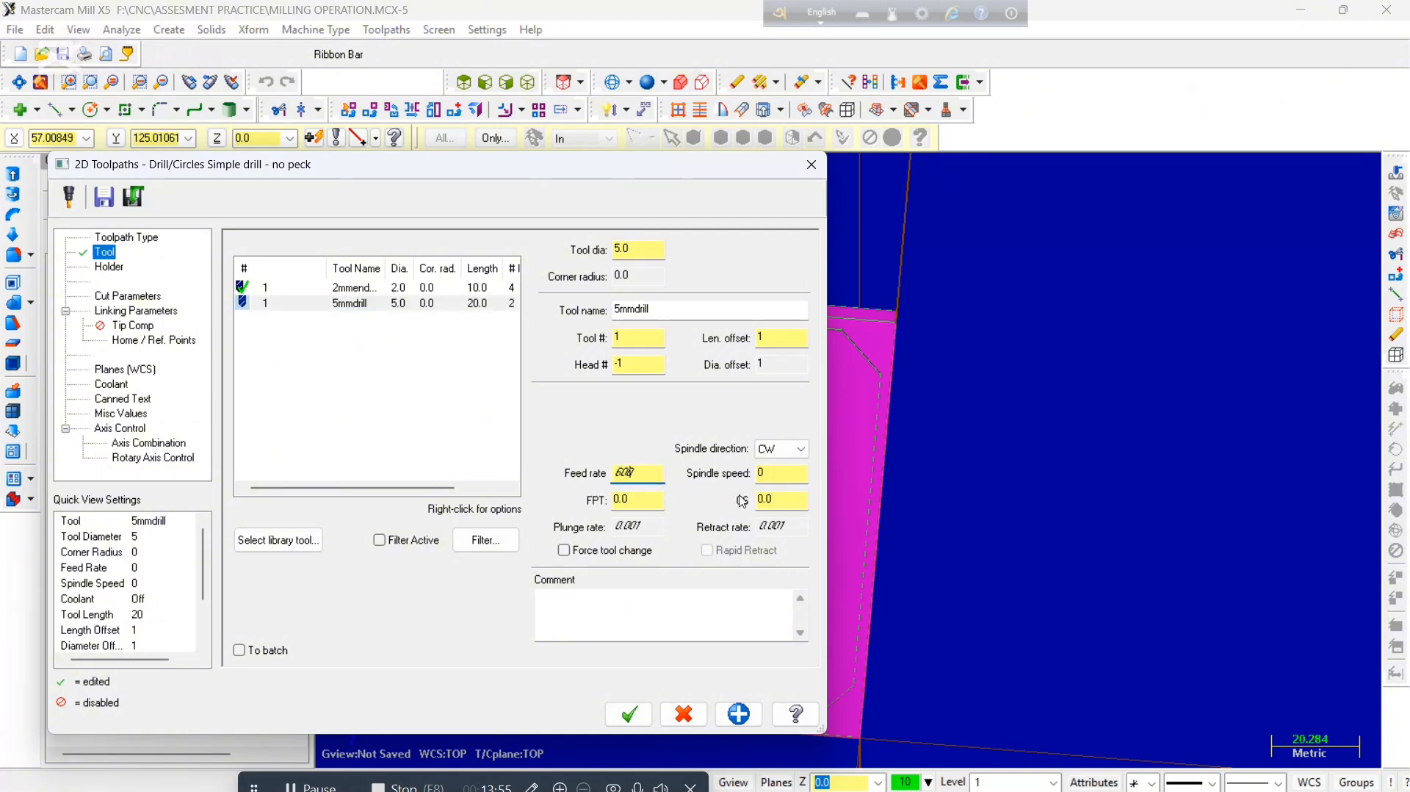
pyautogui.doubleClick(775, 476)
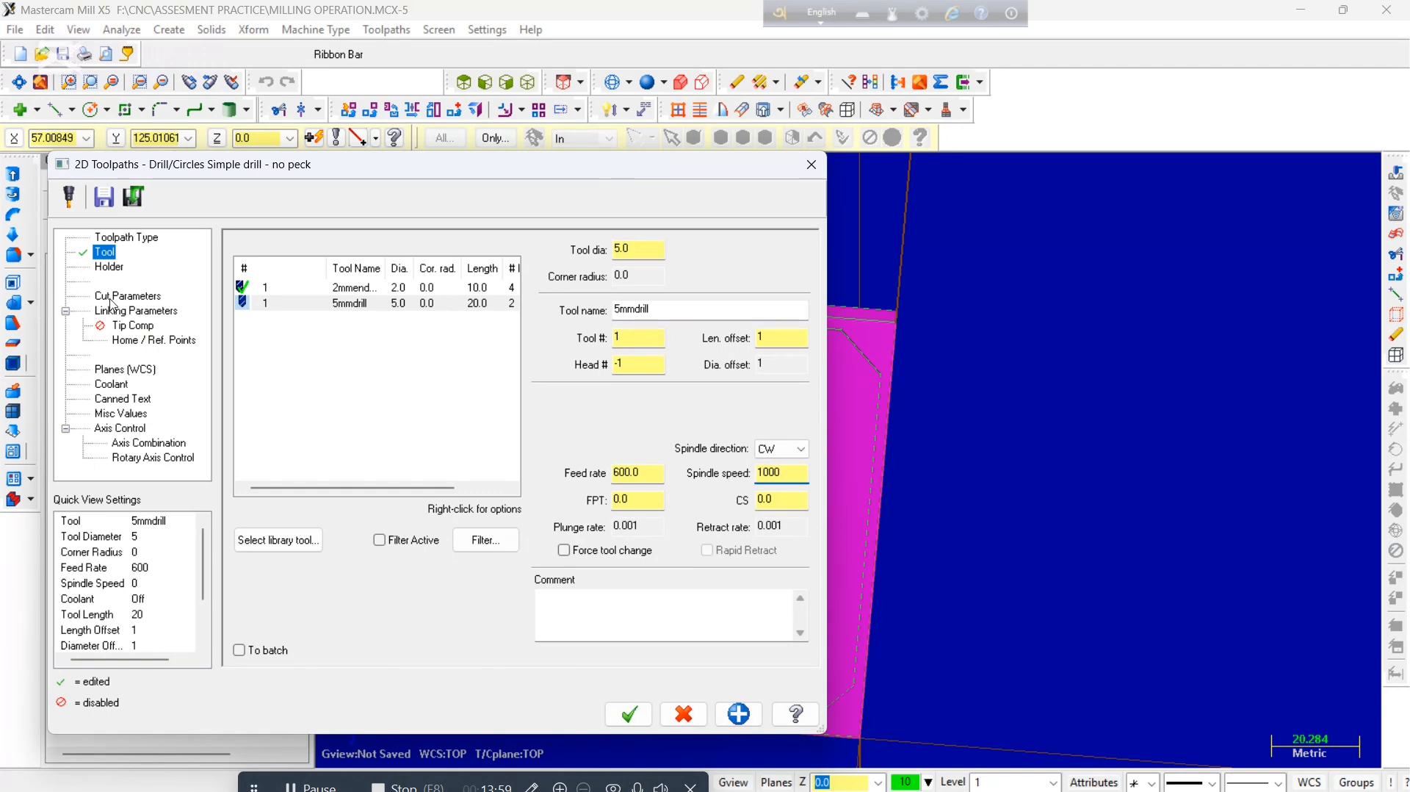
# Set the drilling cycle to Peck Drill with a peck of 1 mm.
pyautogui.click(110, 267)
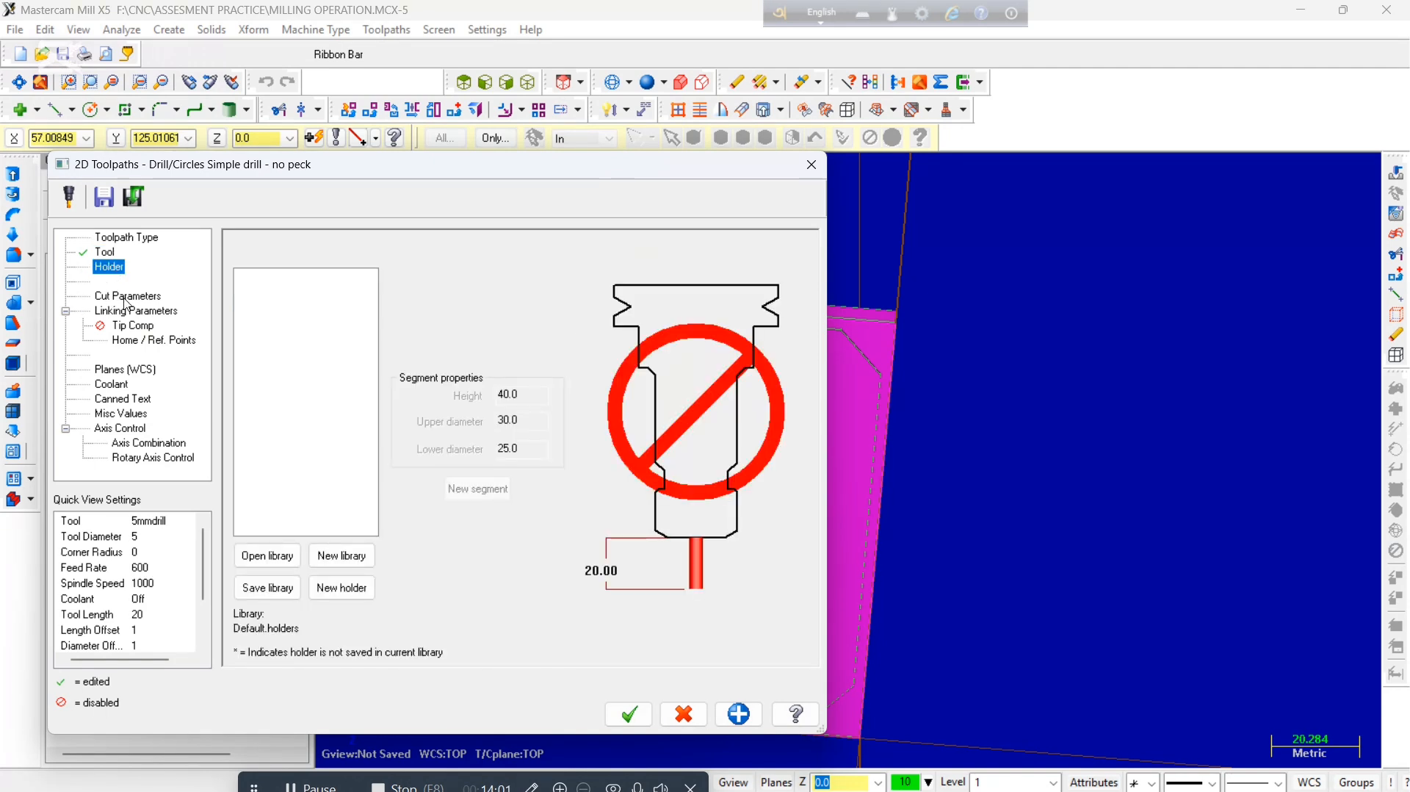
pyautogui.click(126, 296)
pyautogui.click(438, 267)
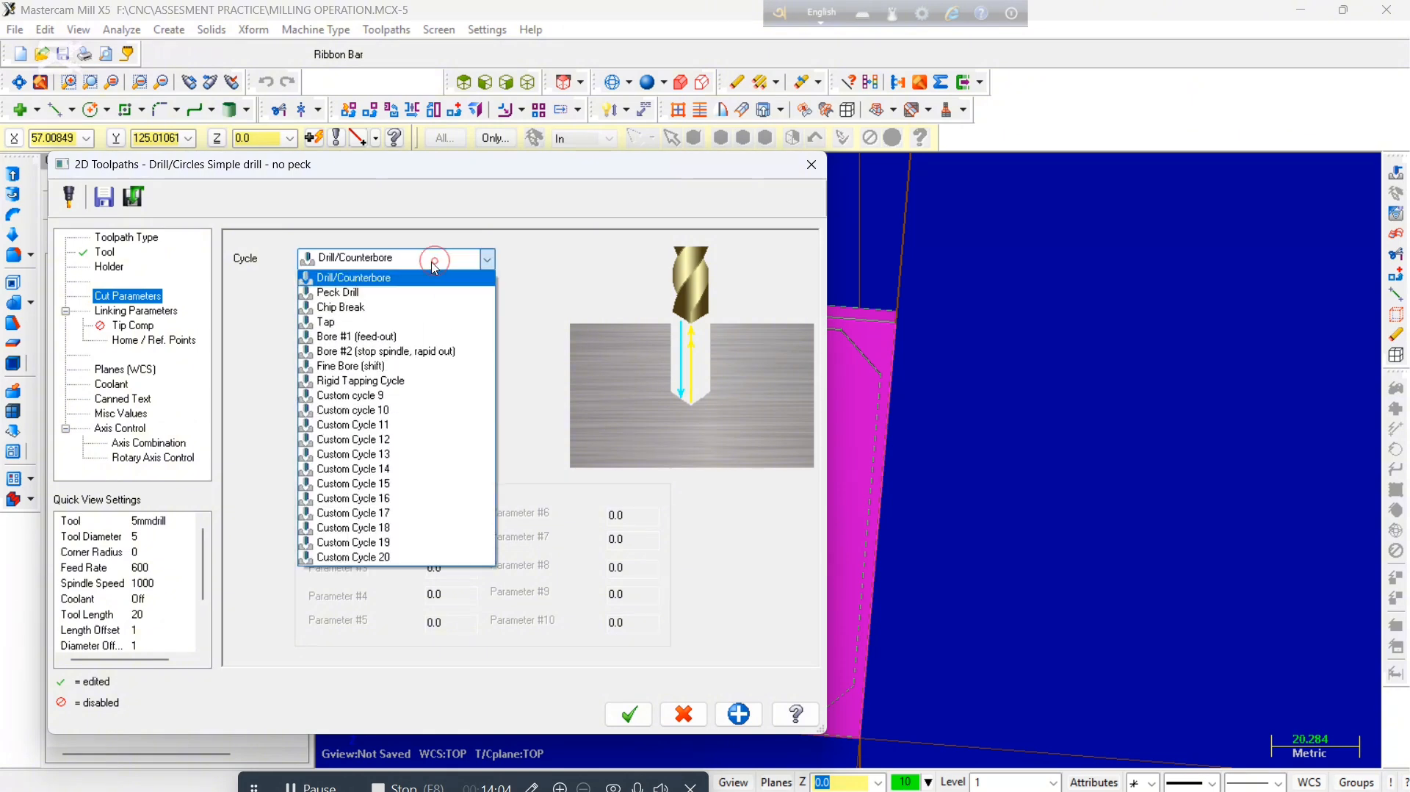
pyautogui.click(397, 291)
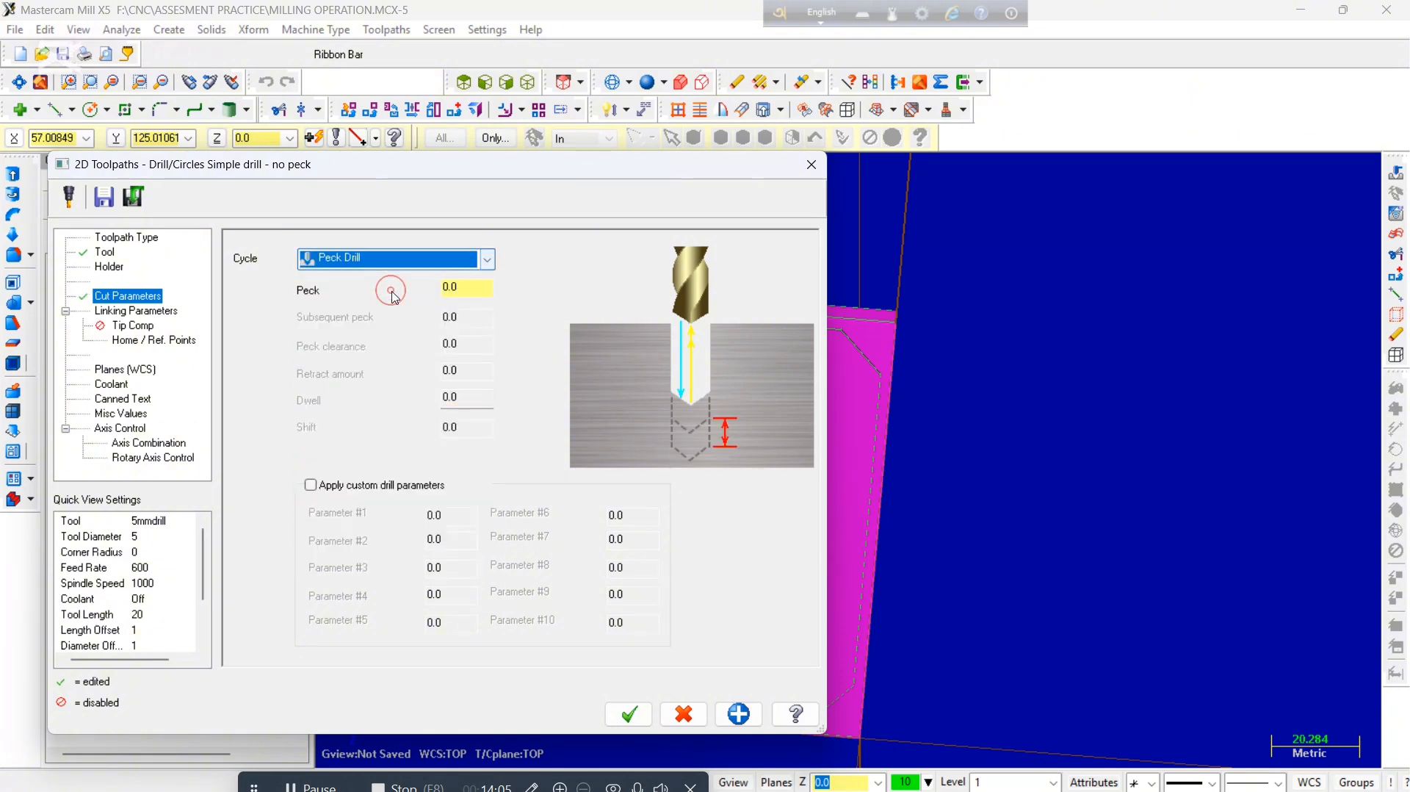
pyautogui.click(486, 287)
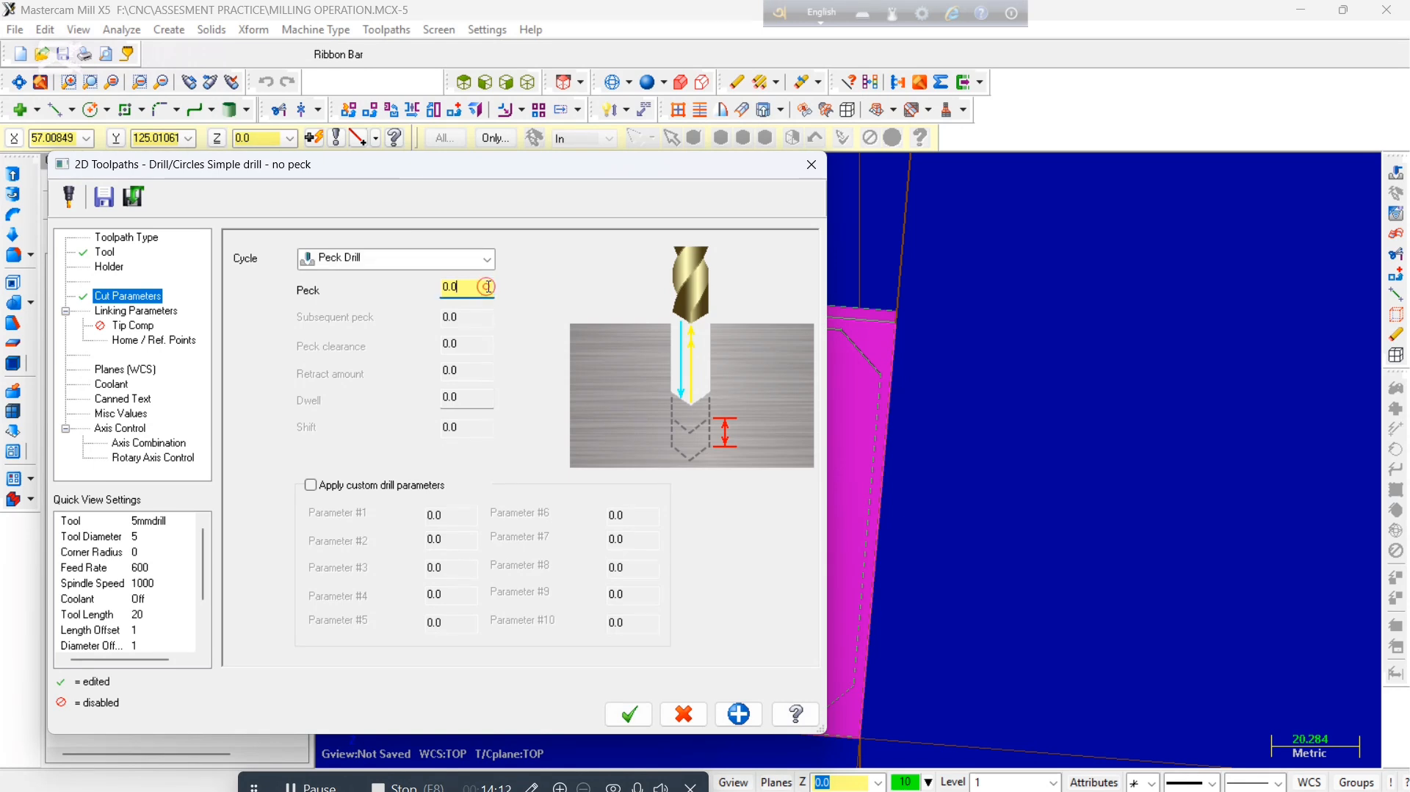
pyautogui.moveTo(482, 283); pyautogui.dragTo(327, 309)
pyautogui.write('1')
# Switch the retract and depth values to Absolute and take the drilling depth from a point on a hole's far rim.
pyautogui.click(103, 310)
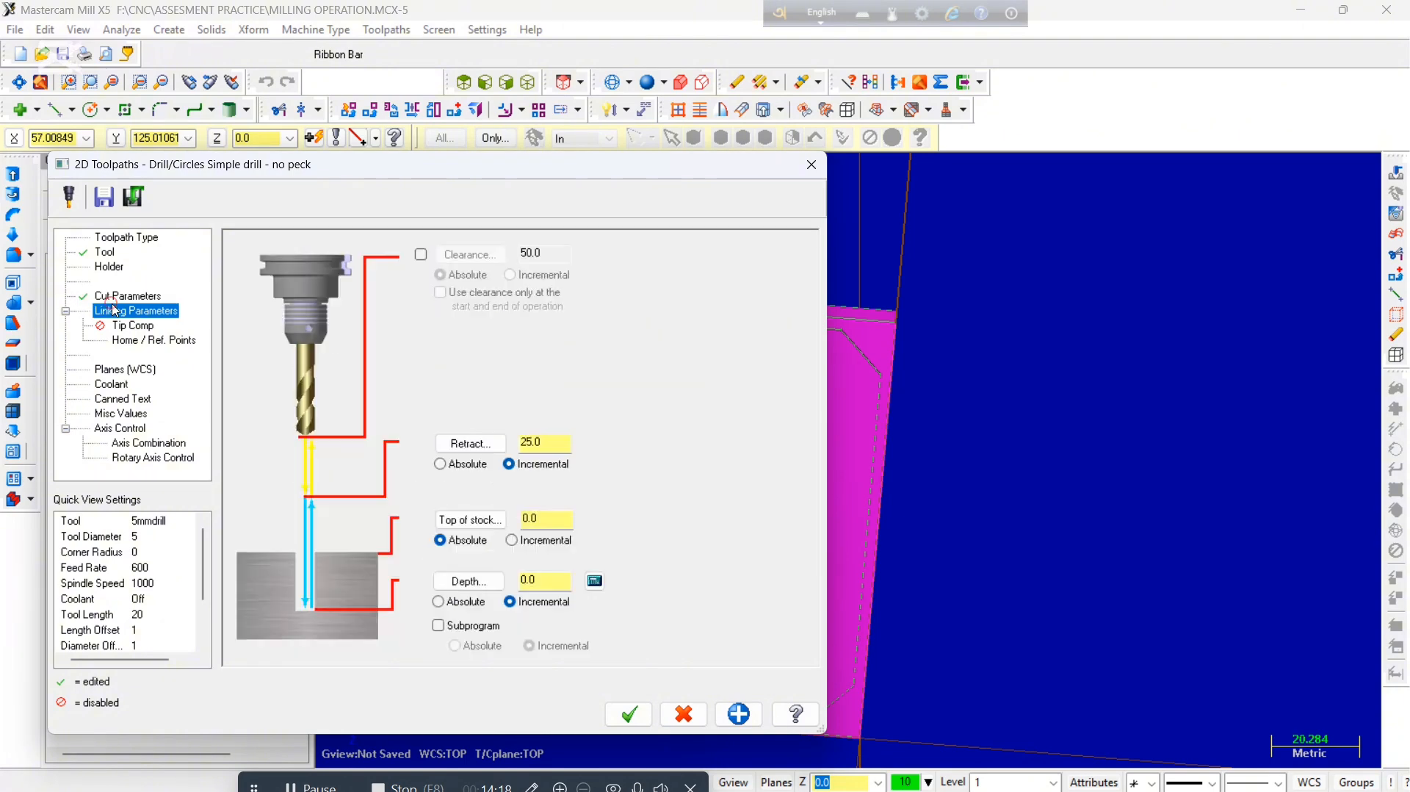
pyautogui.click(441, 463)
pyautogui.click(439, 601)
pyautogui.click(500, 586)
pyautogui.moveTo(390, 456); pyautogui.dragTo(628, 506, button='middle')
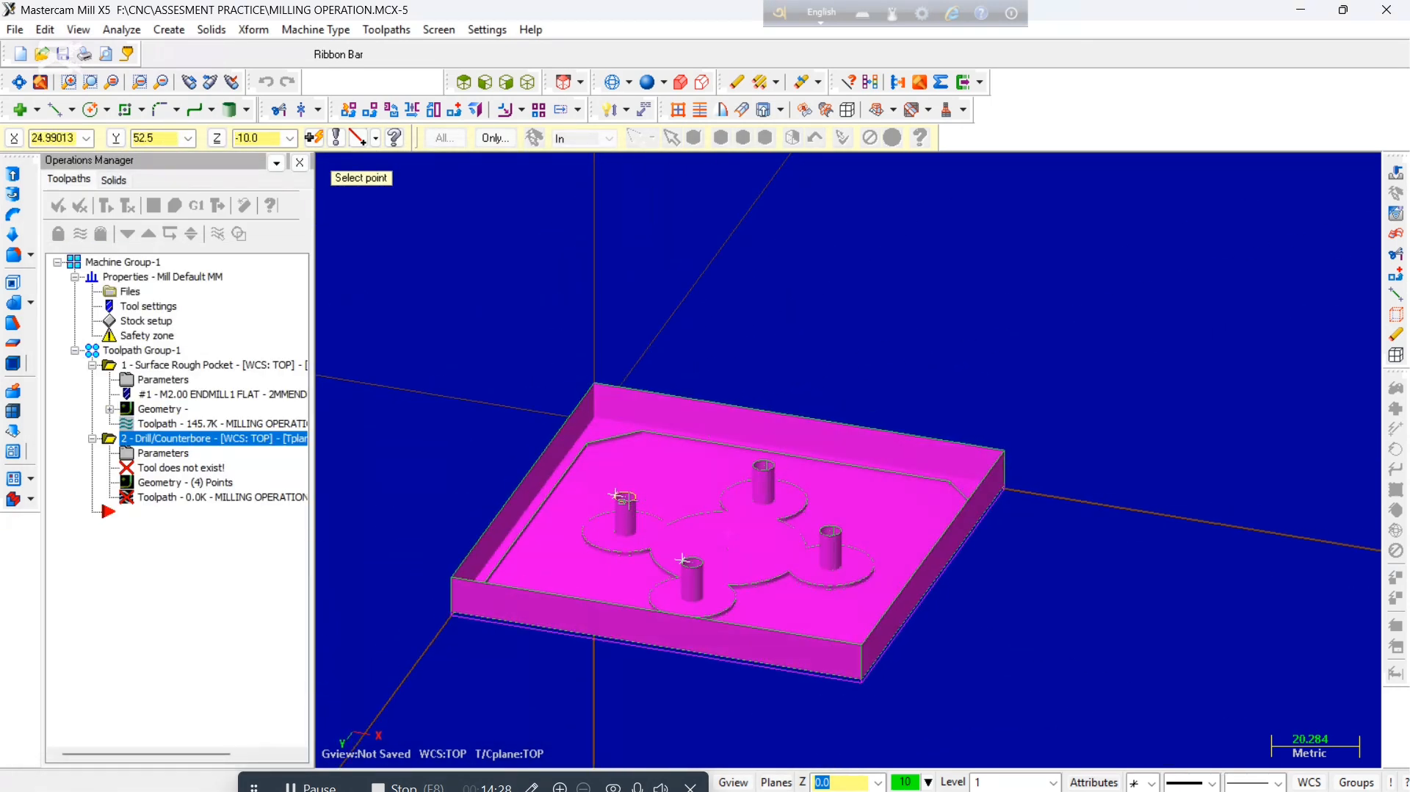
pyautogui.scroll(2, 636, 509)
pyautogui.click(636, 507)
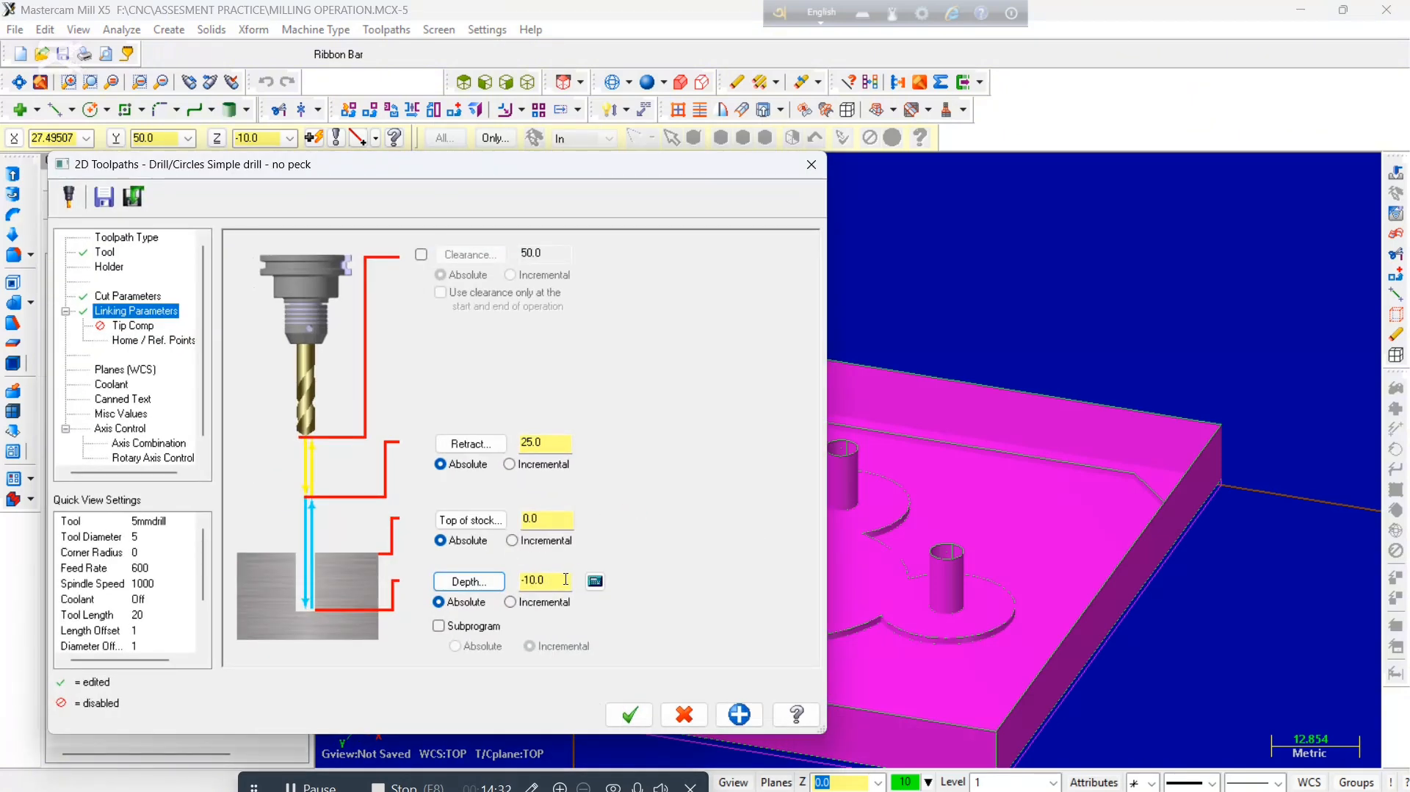
# Try to take the drilling depth from the Z coordinate of a picked model edge.
pyautogui.rightClick(534, 582)
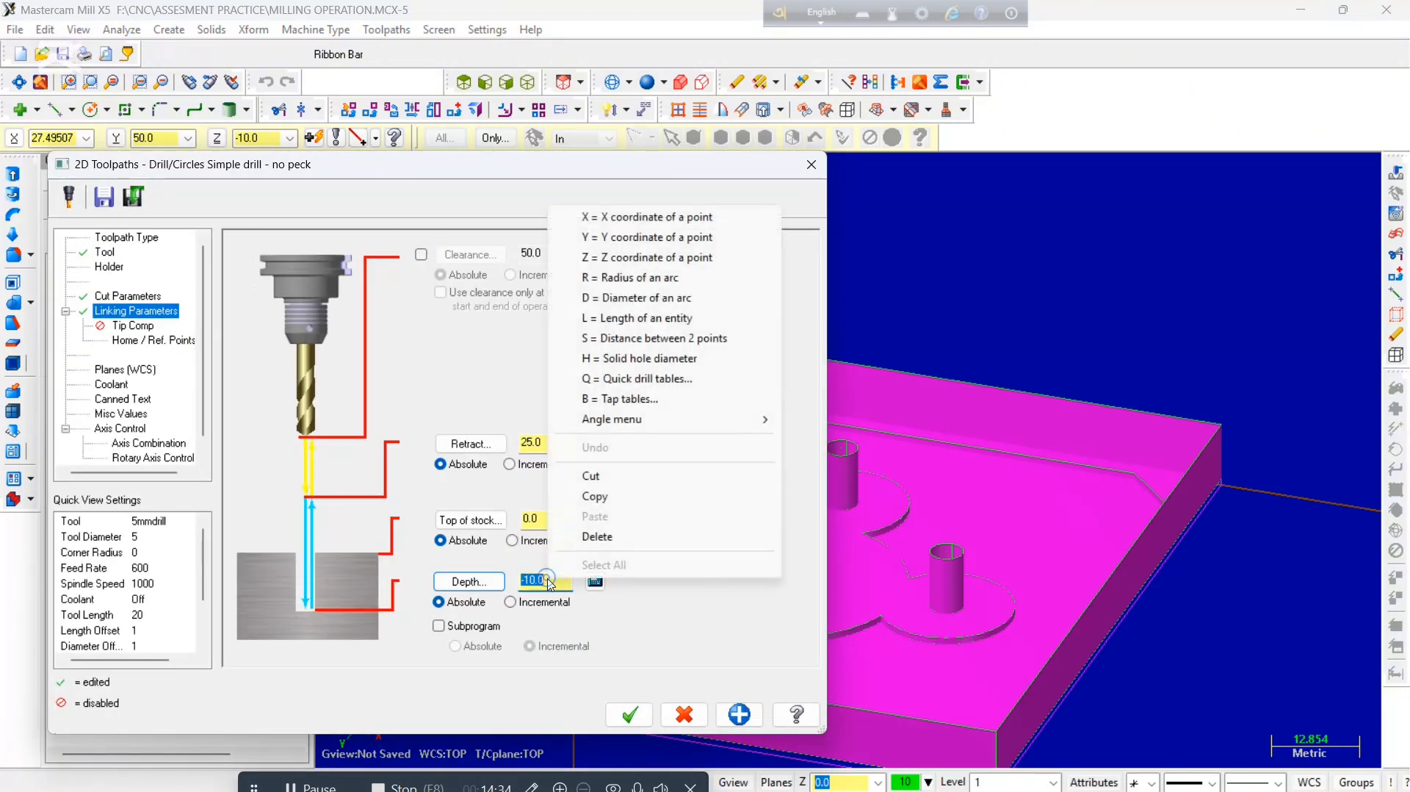
pyautogui.click(627, 259)
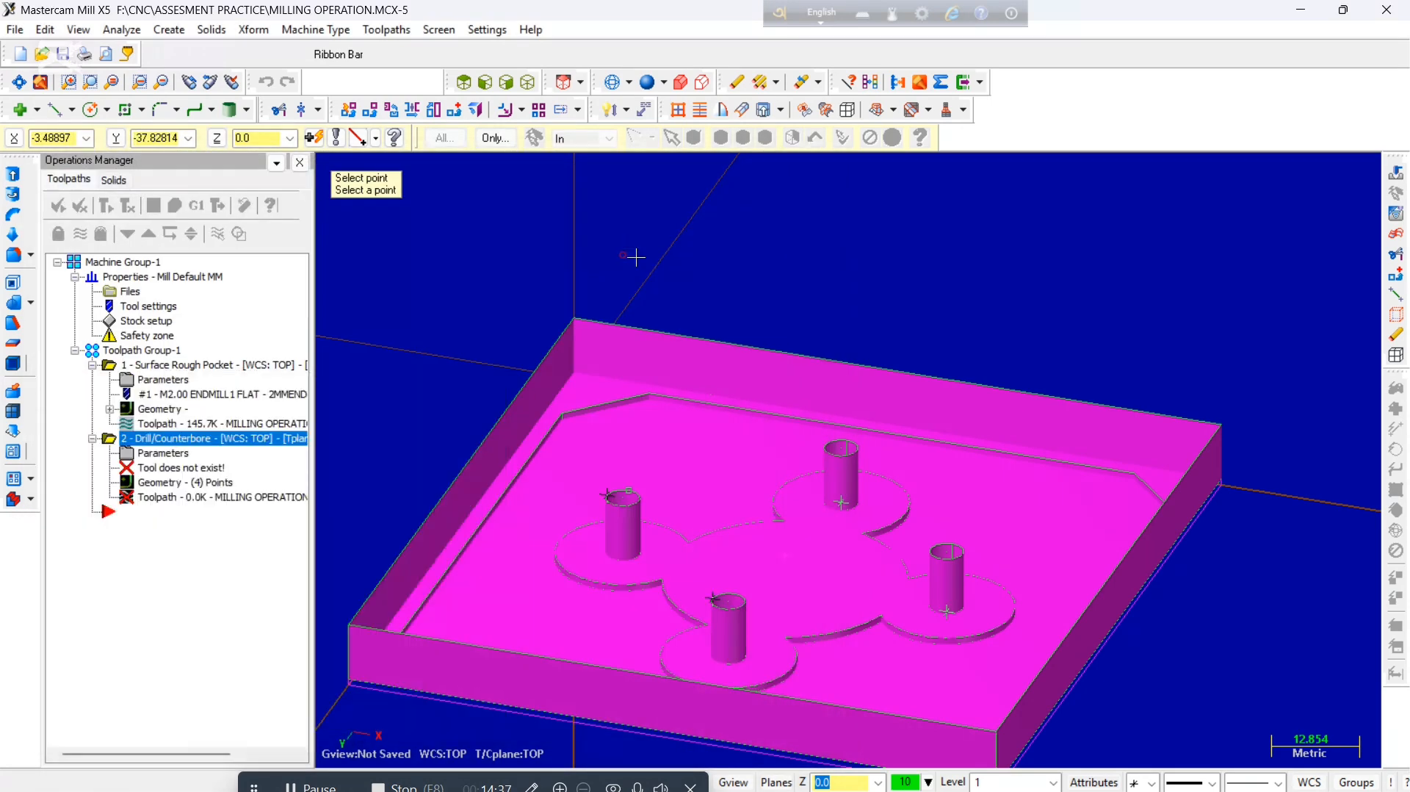
pyautogui.click(364, 139)
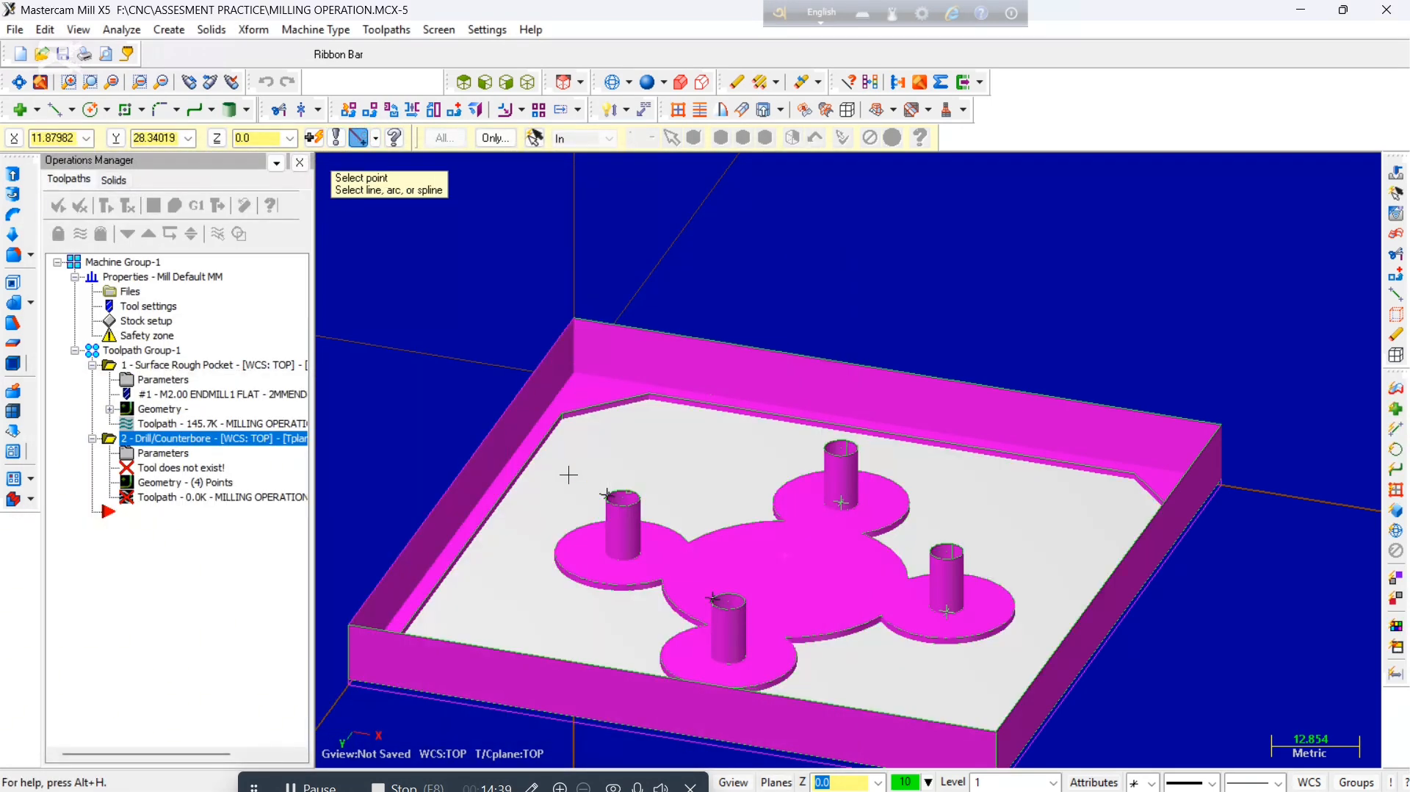
pyautogui.click(608, 492)
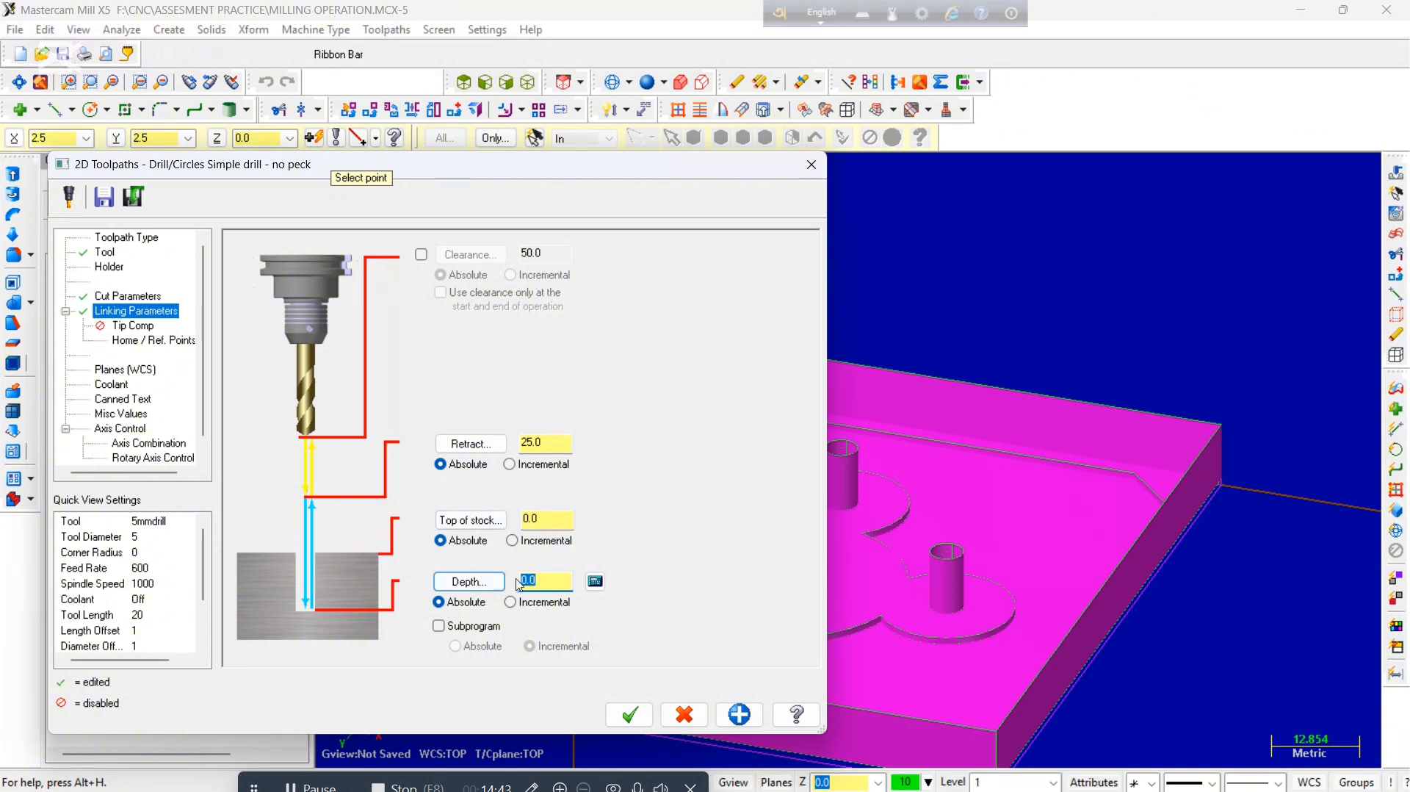
# Query the Z coordinate of the plate's underside for the depth and set the absolute drilling depth to -12 mm.
pyautogui.rightClick(557, 578)
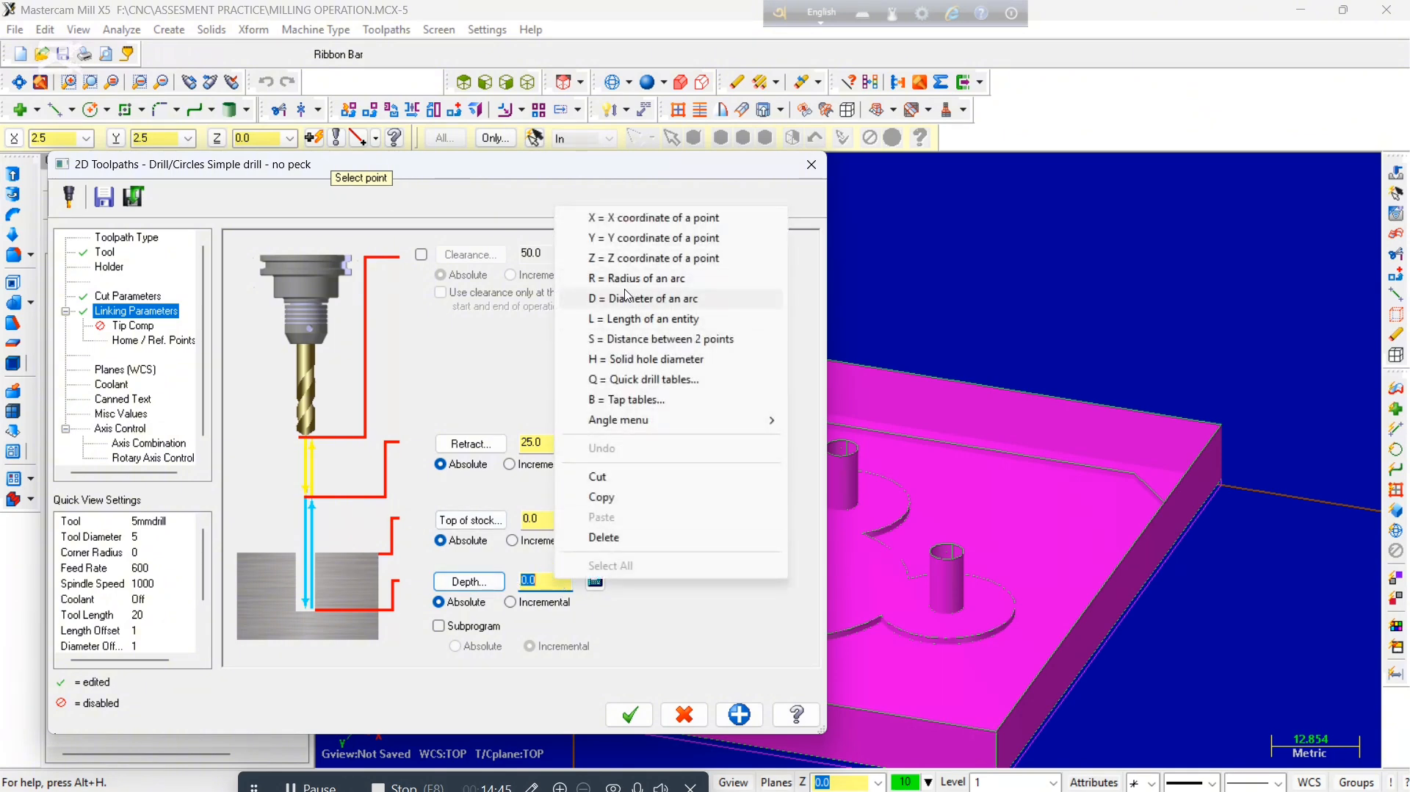
pyautogui.click(624, 258)
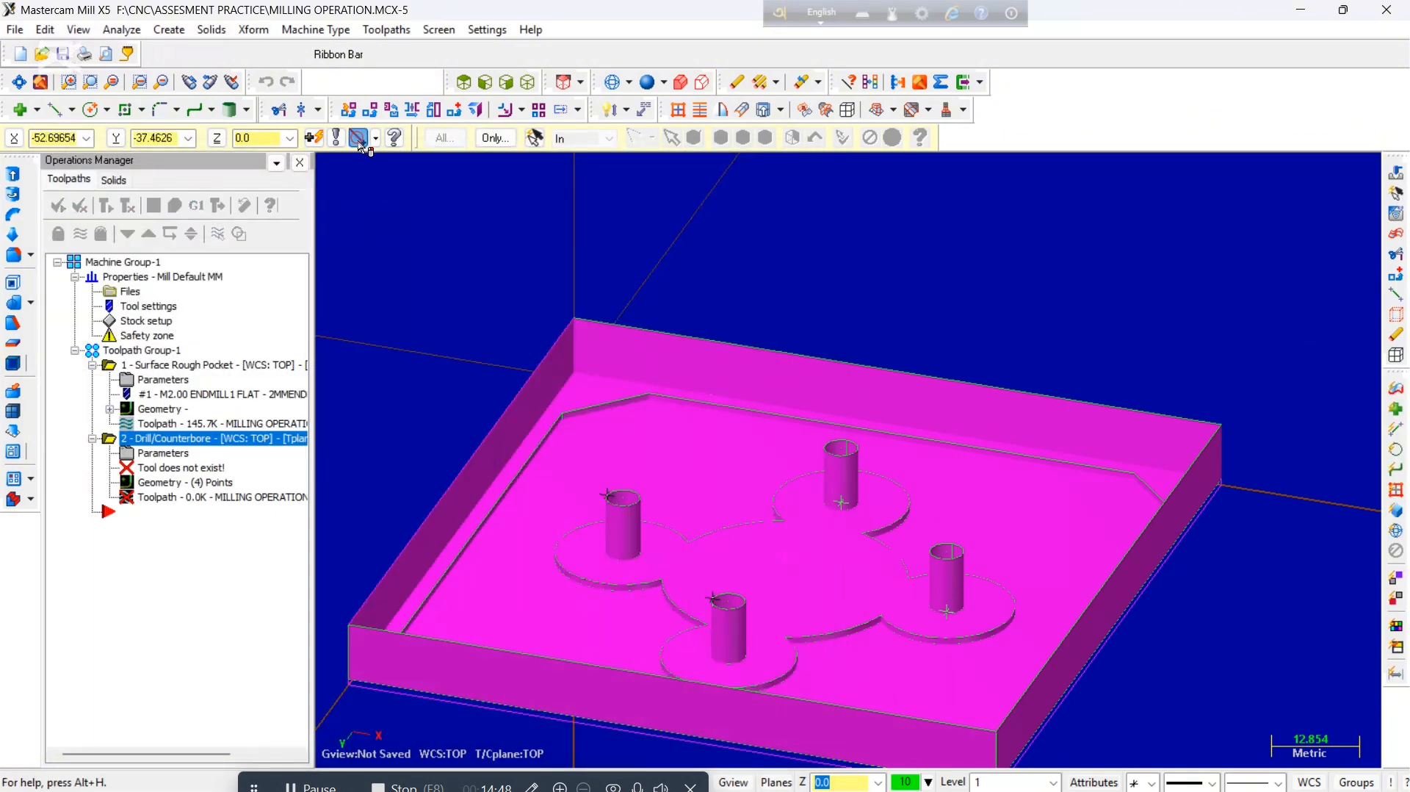
pyautogui.click(358, 141)
pyautogui.moveTo(446, 408); pyautogui.dragTo(755, 328, button='middle')
pyautogui.click(733, 401)
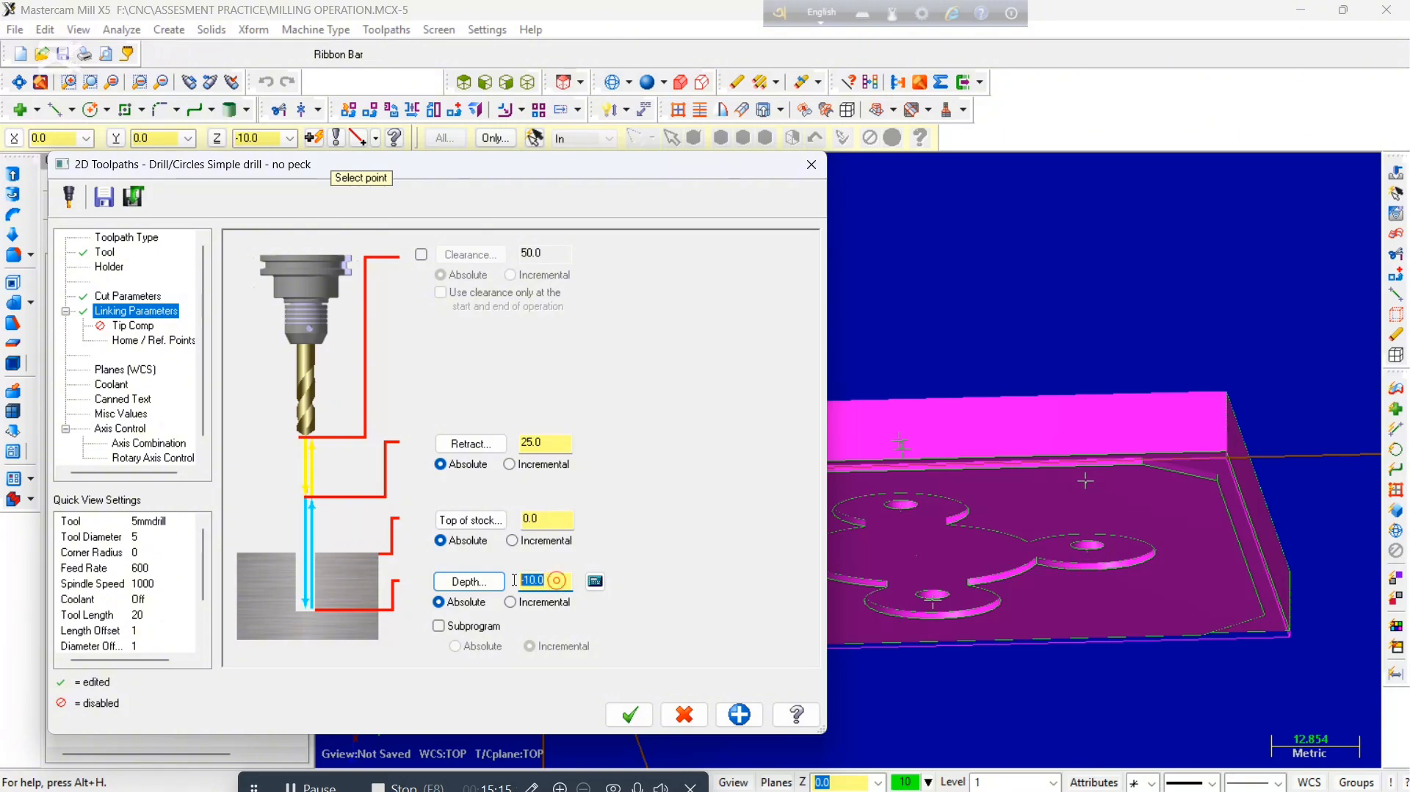
pyautogui.write('-12')
# Turn Flood coolant on and generate the peck drill toolpath.
pyautogui.click(112, 385)
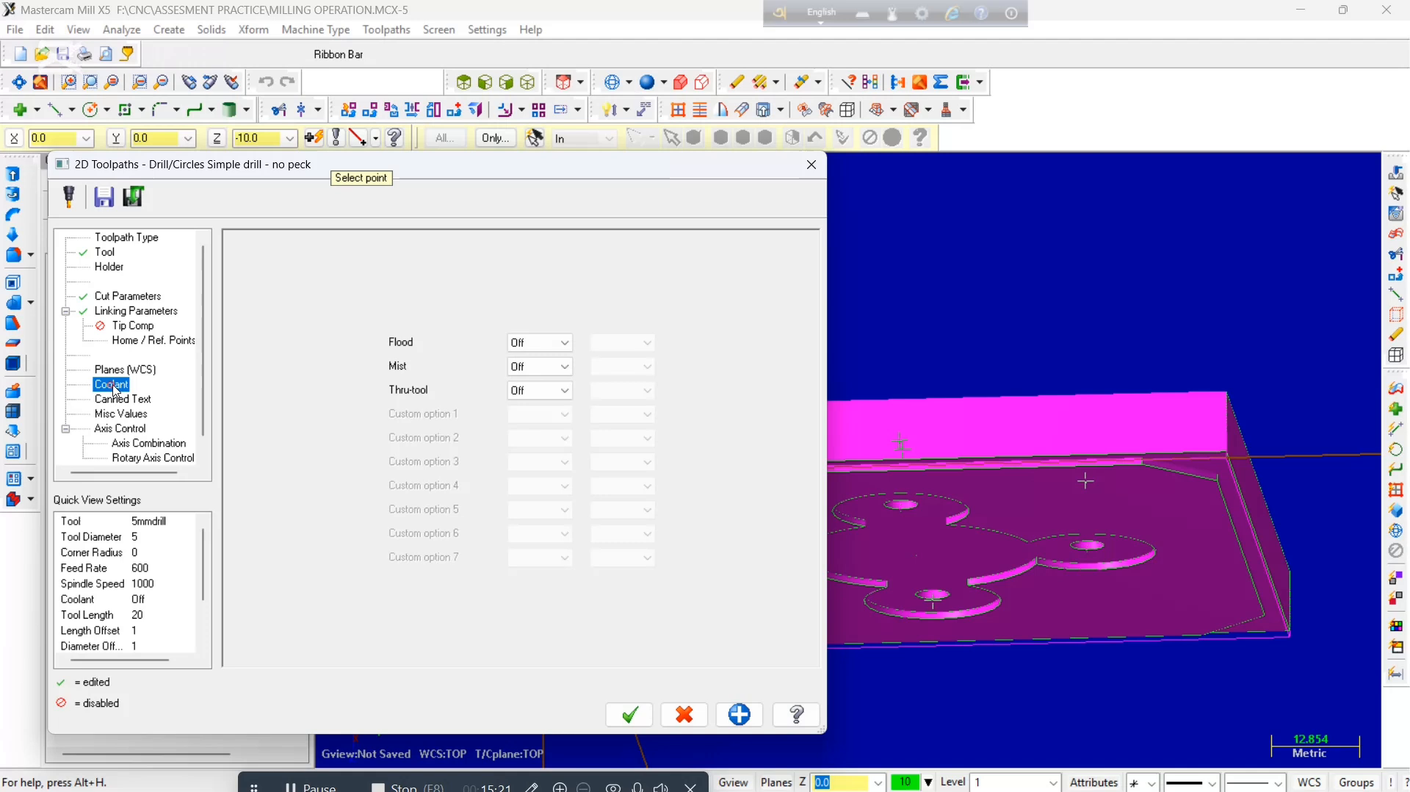
pyautogui.click(541, 344)
pyautogui.click(537, 360)
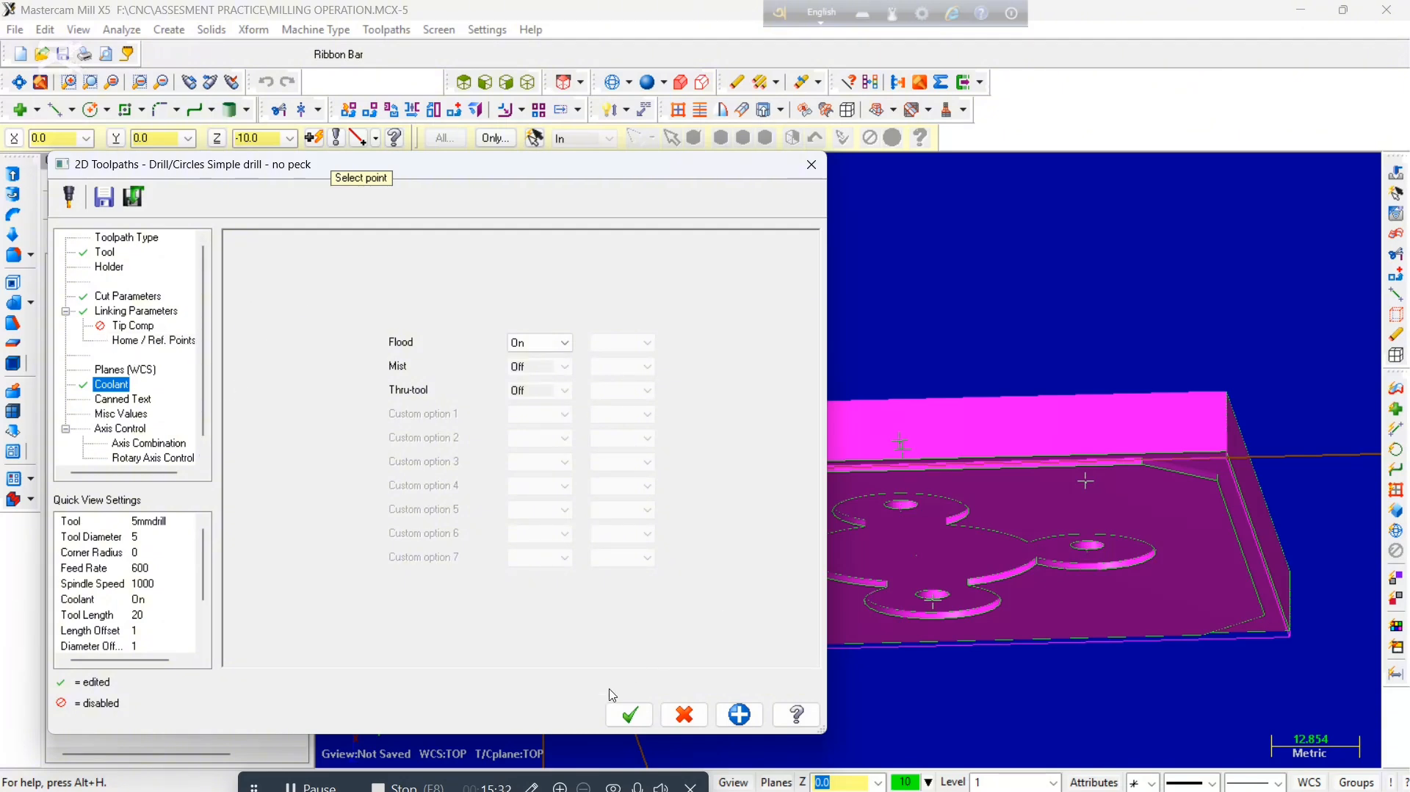
pyautogui.click(629, 715)
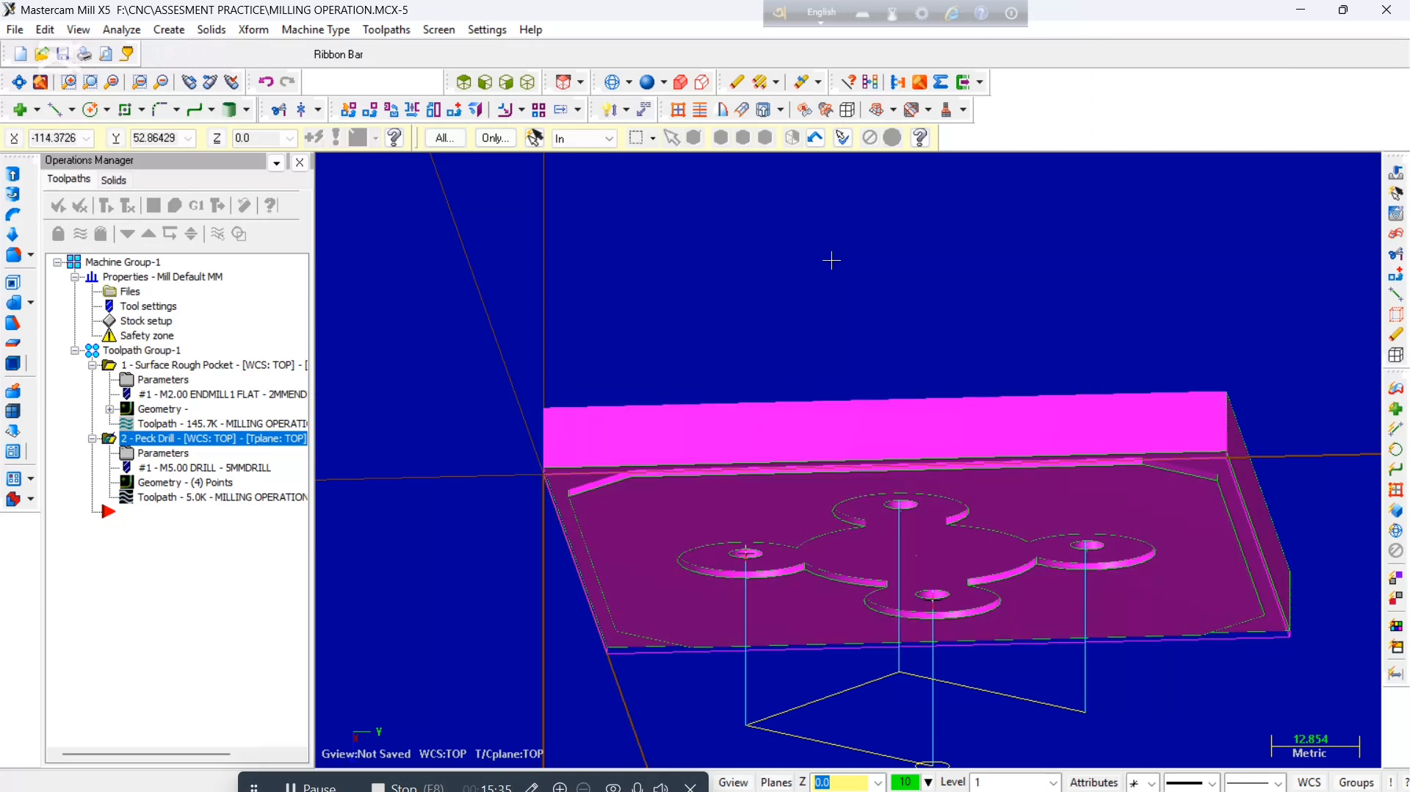
# Verify the rough pocket and peck drill toolpaths together in the solid cutting simulation, inspect the machined plate and close the simulation.
pyautogui.moveTo(831, 260); pyautogui.dragTo(1023, 314, button='middle')
pyautogui.scroll(-6, 1023, 315)
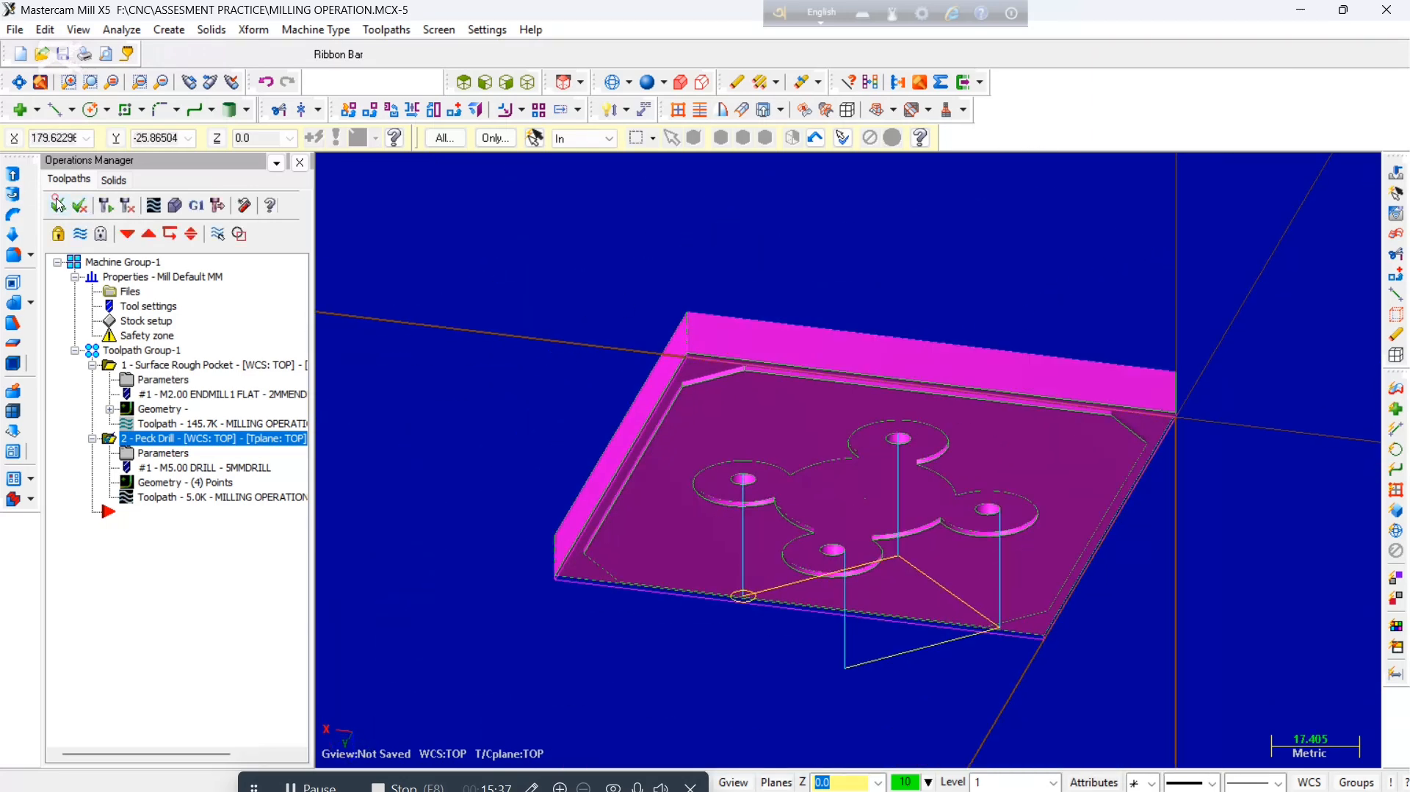
pyautogui.click(57, 205)
pyautogui.click(102, 208)
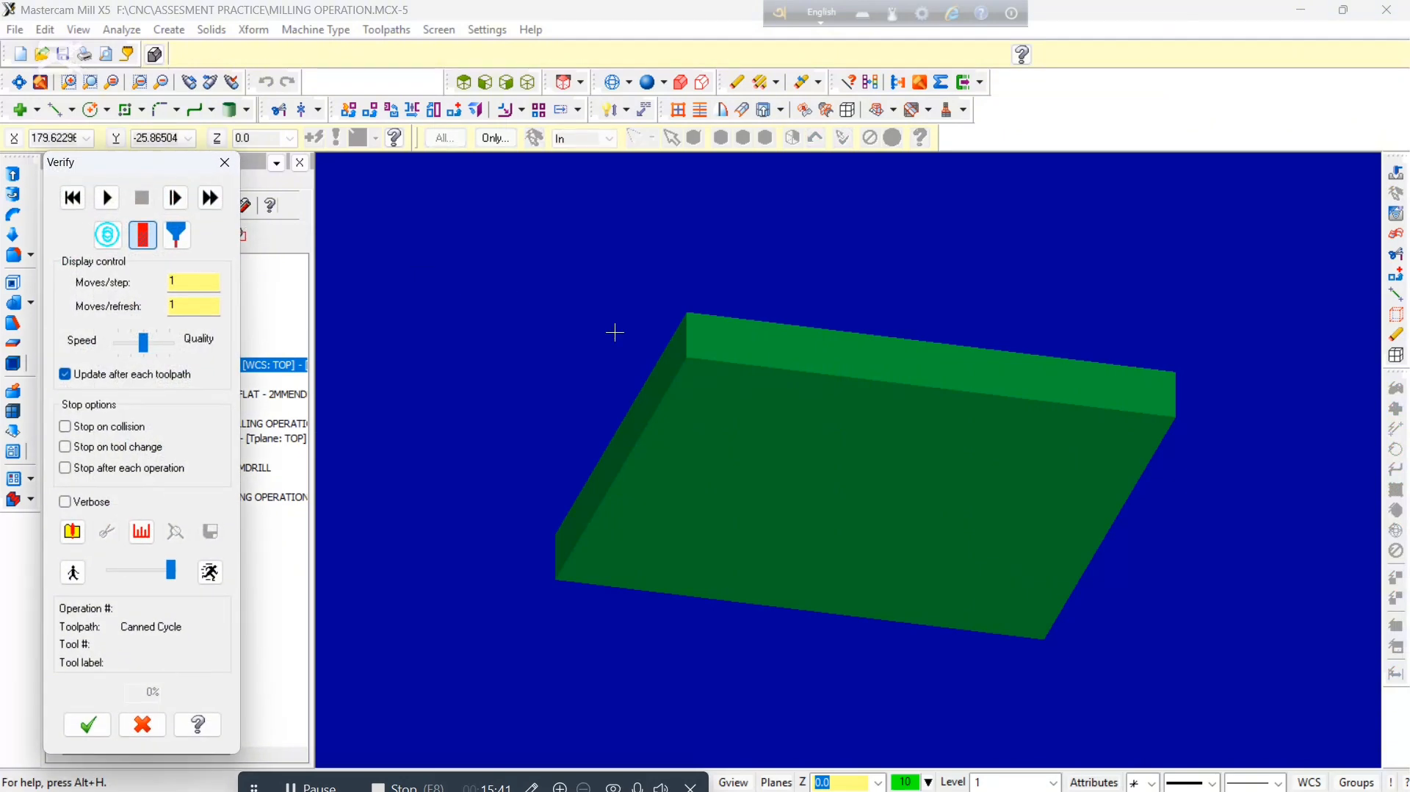
pyautogui.moveTo(614, 331); pyautogui.dragTo(905, 214, button='middle')
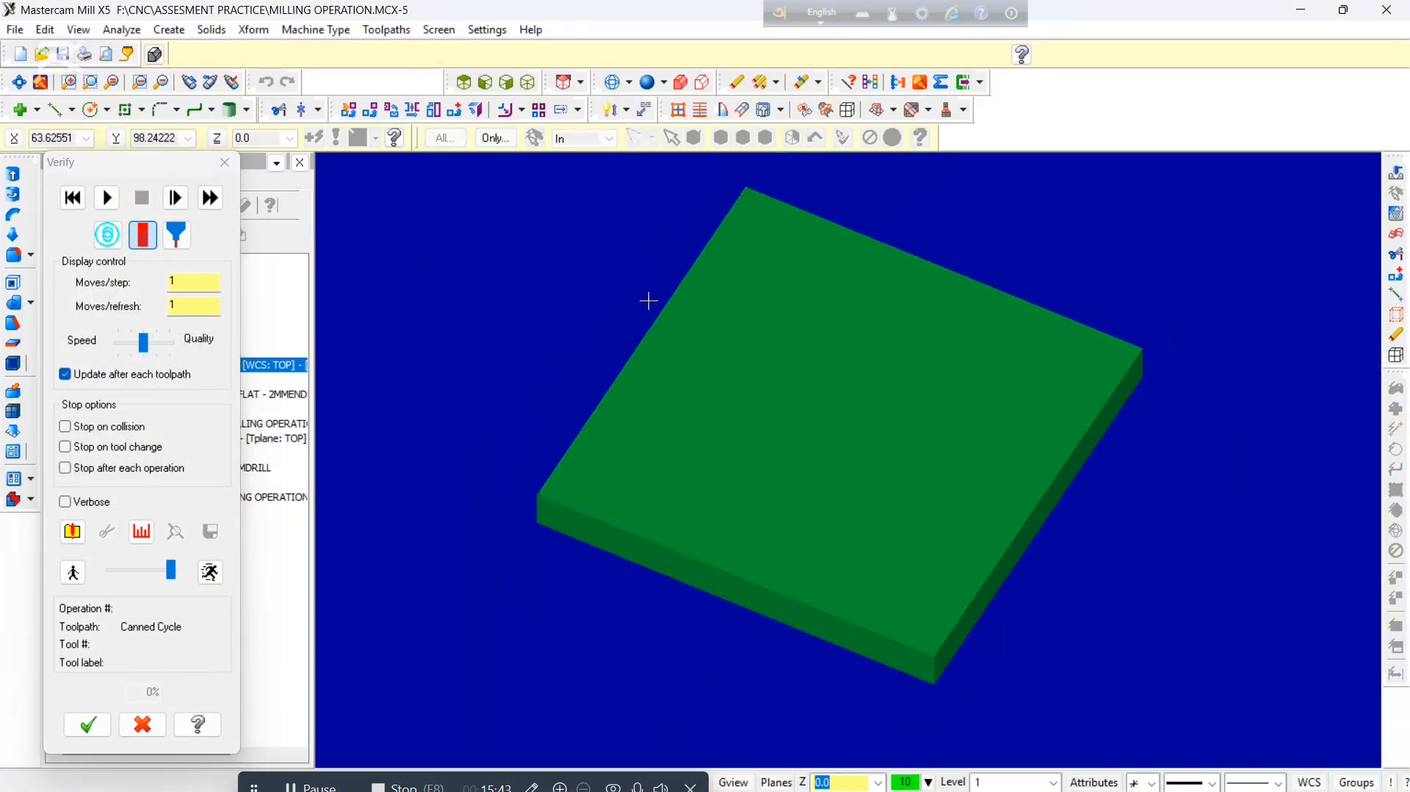
pyautogui.click(106, 198)
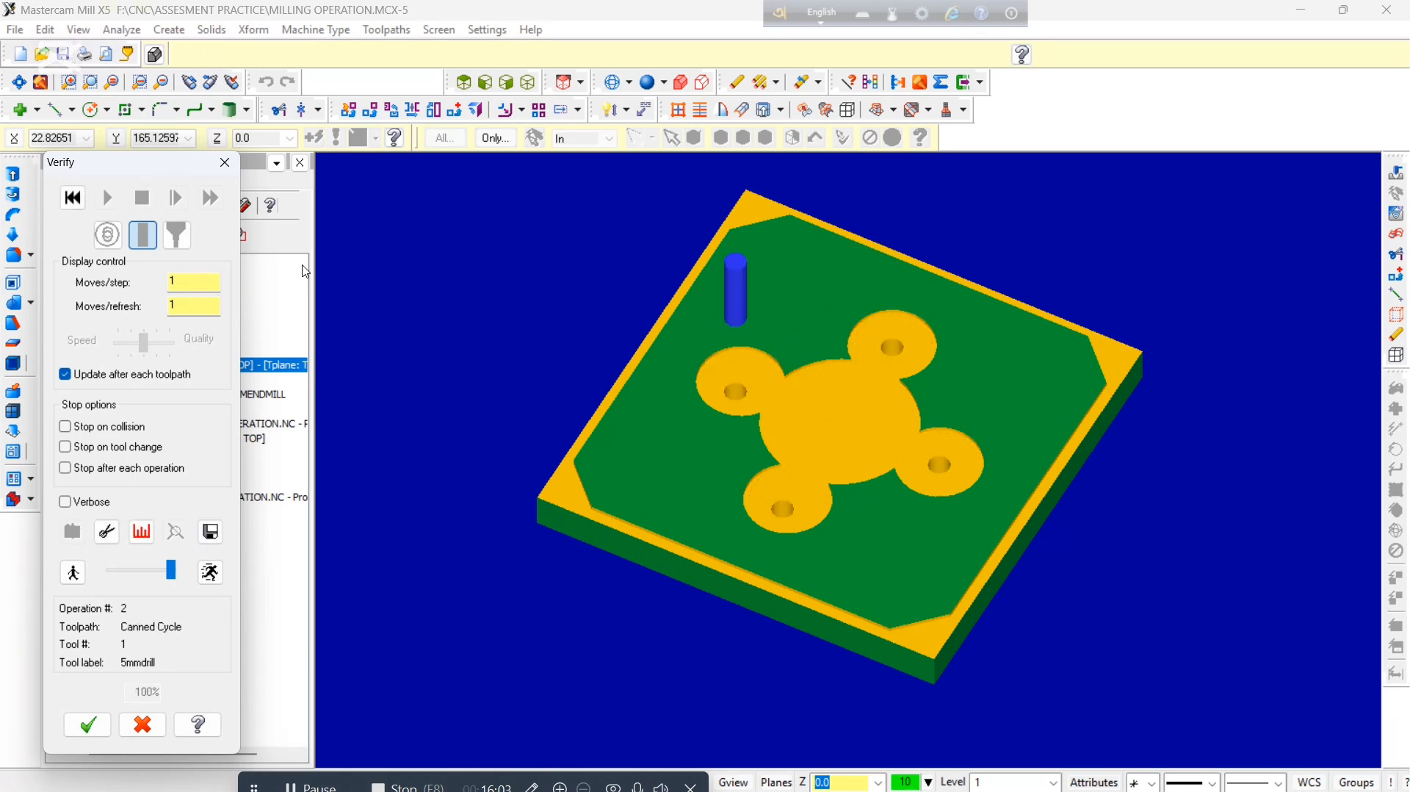
pyautogui.moveTo(1174, 295); pyautogui.dragTo(1131, 262, button='middle')
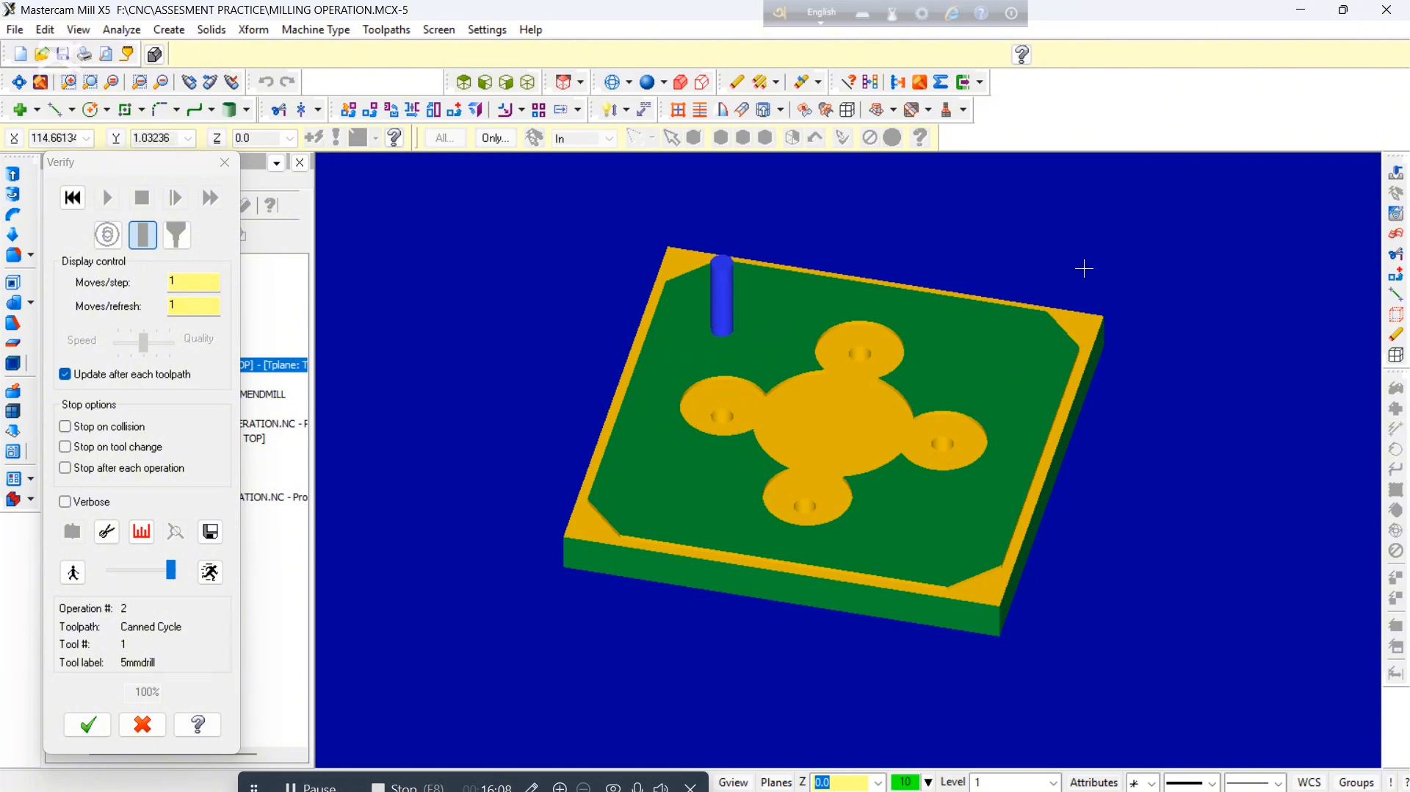
pyautogui.click(225, 163)
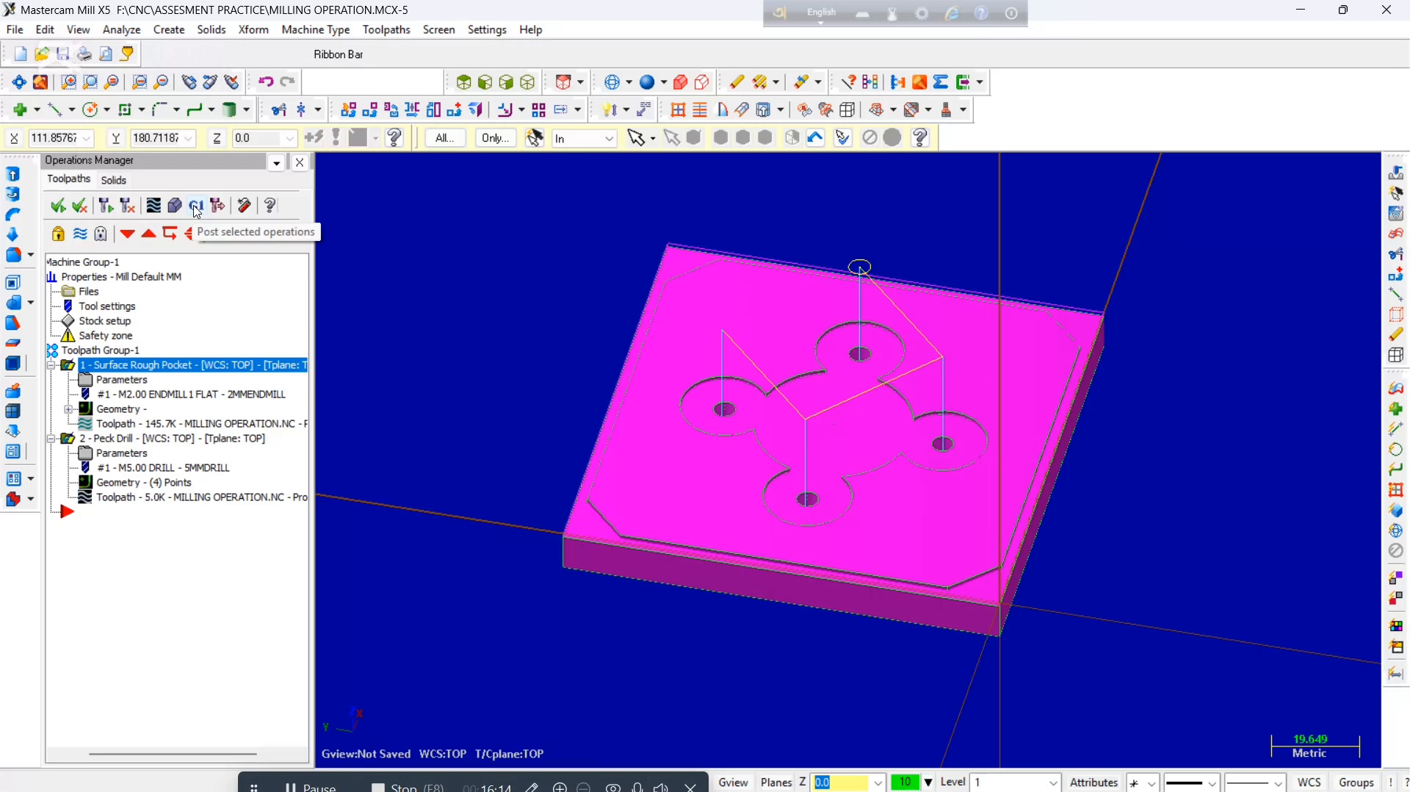
# Post both operations to the NC file MILLING OPERATION.NC and review the generated code through to its end.
pyautogui.click(197, 212)
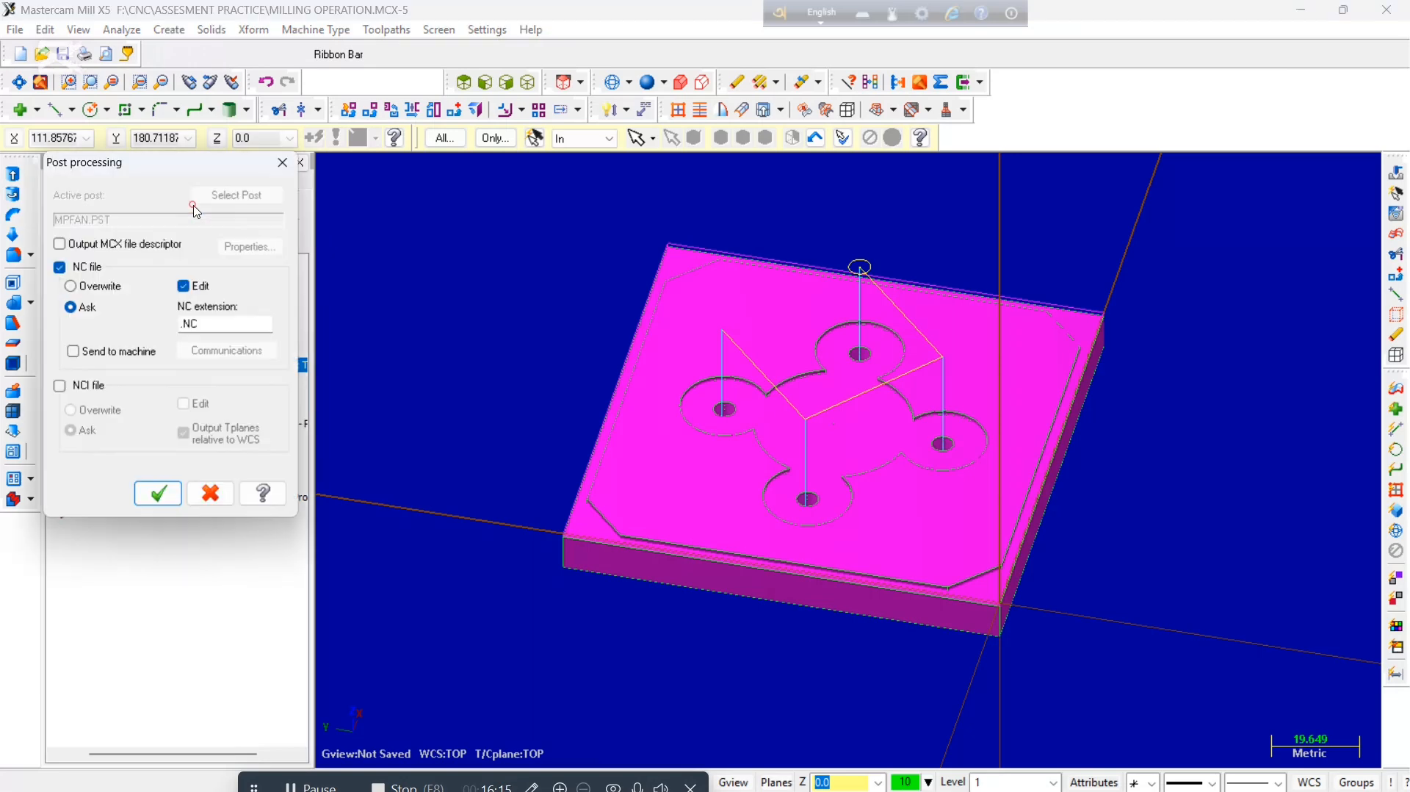
pyautogui.click(153, 494)
pyautogui.click(764, 479)
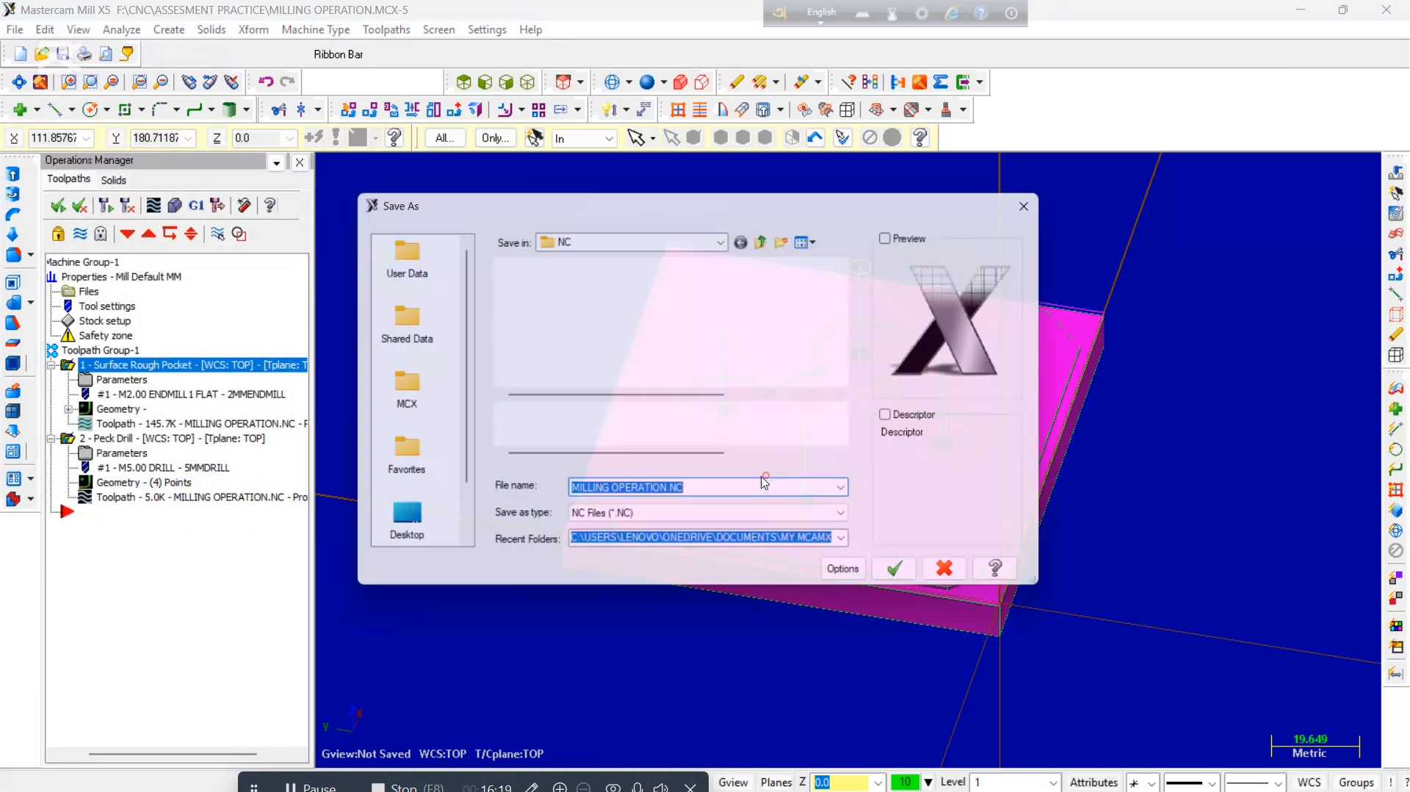
pyautogui.click(913, 582)
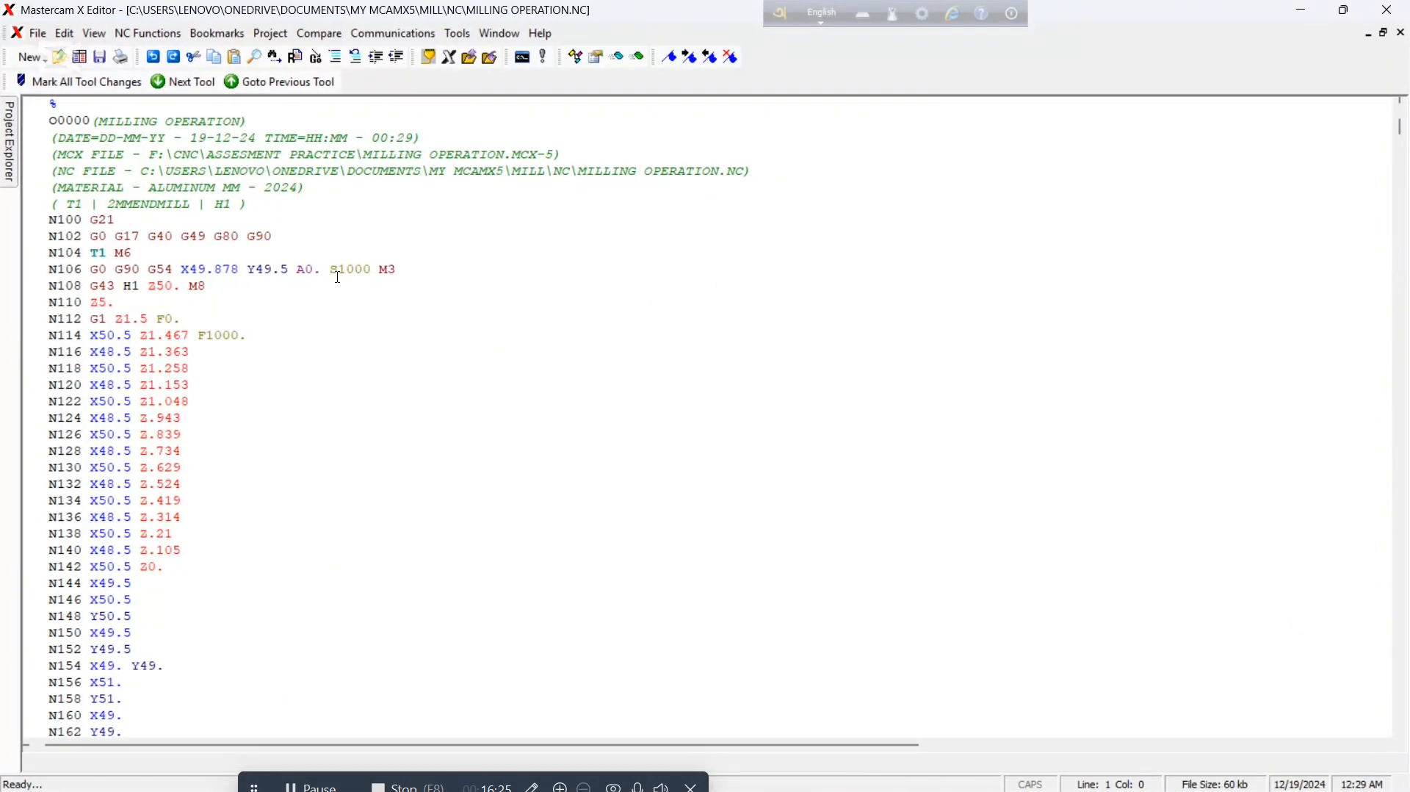
pyautogui.moveTo(1404, 129); pyautogui.dragTo(1329, 734)
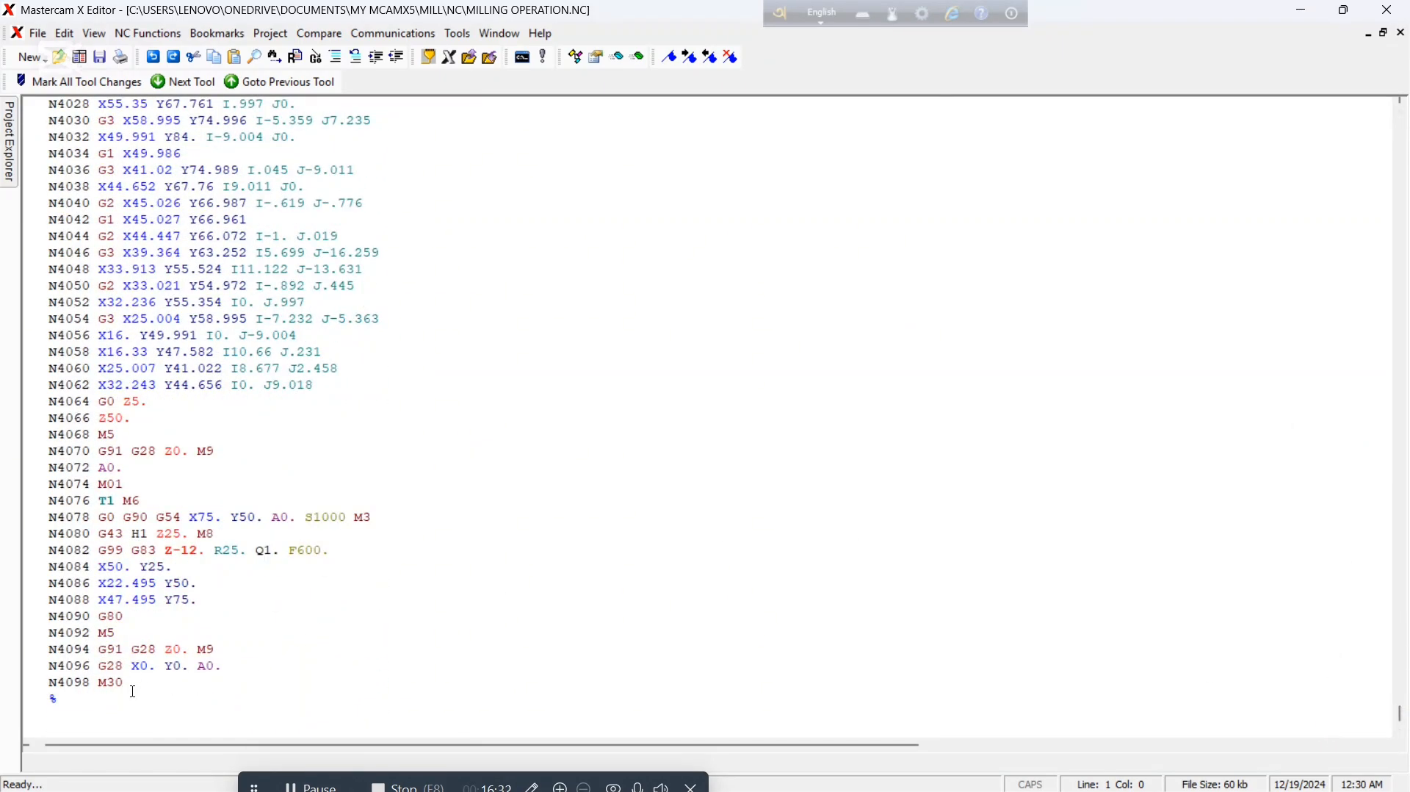